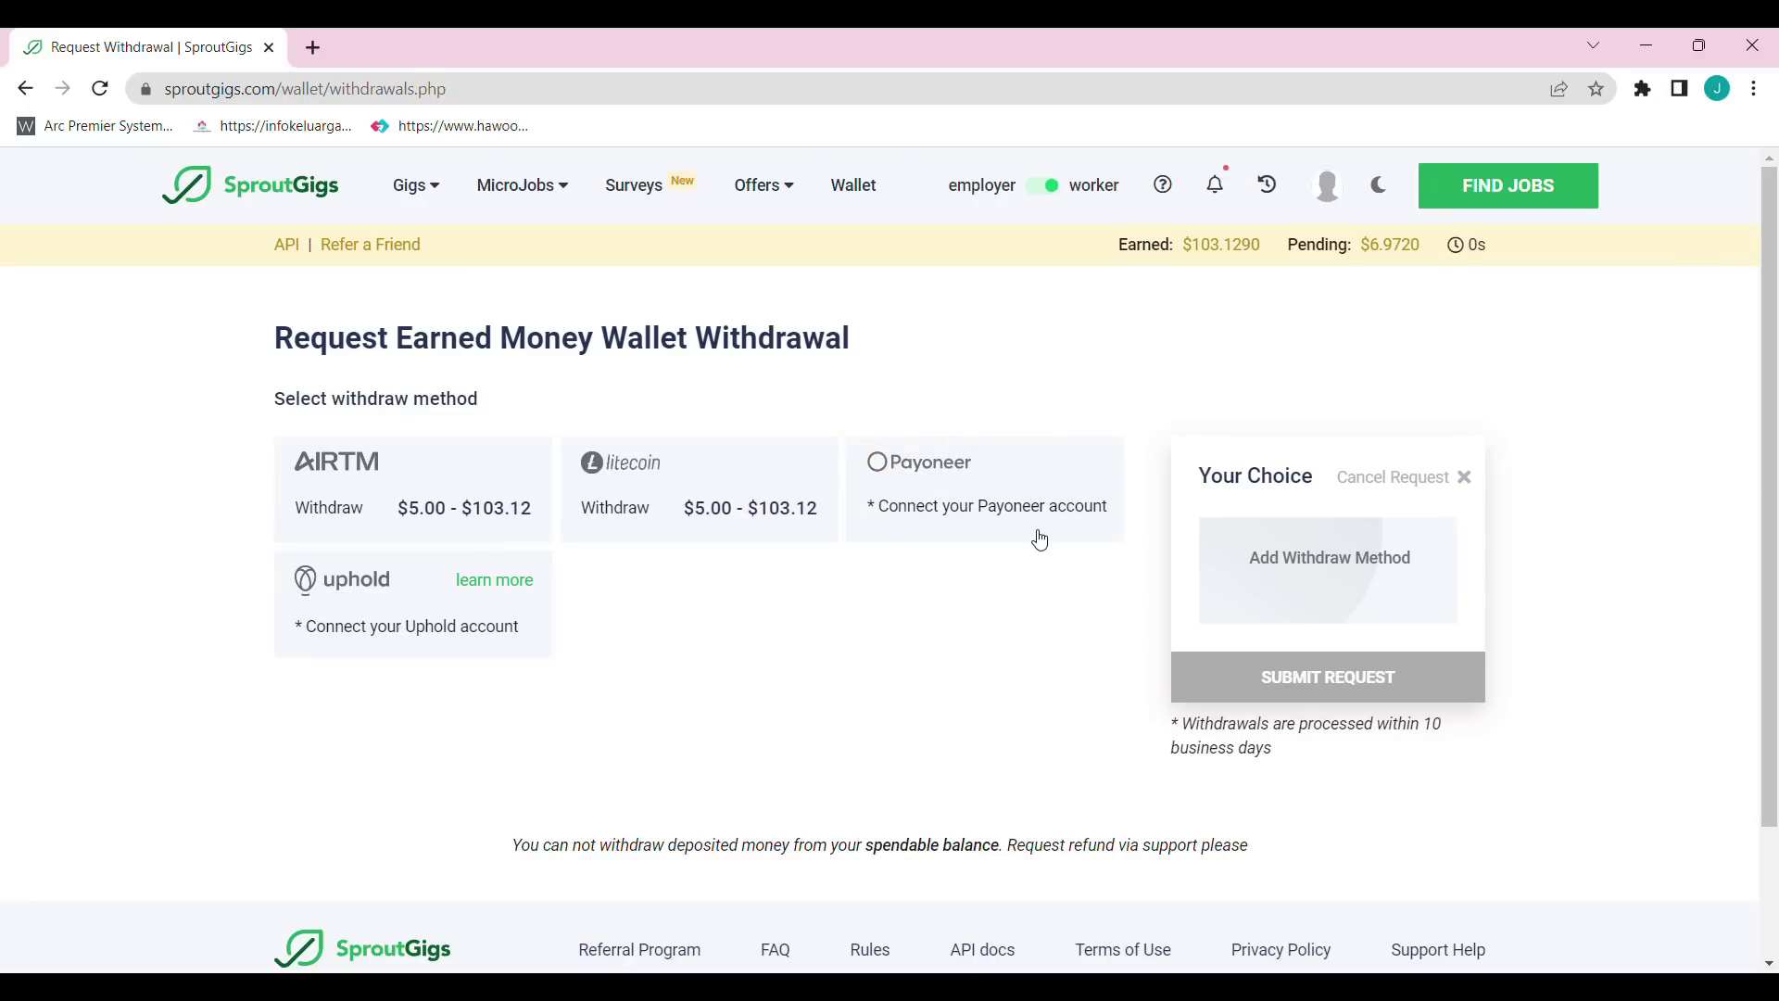
# Choose Payoneer as the SproutGigs withdraw method and begin connecting a Payoneer account
pyautogui.click(905, 516)
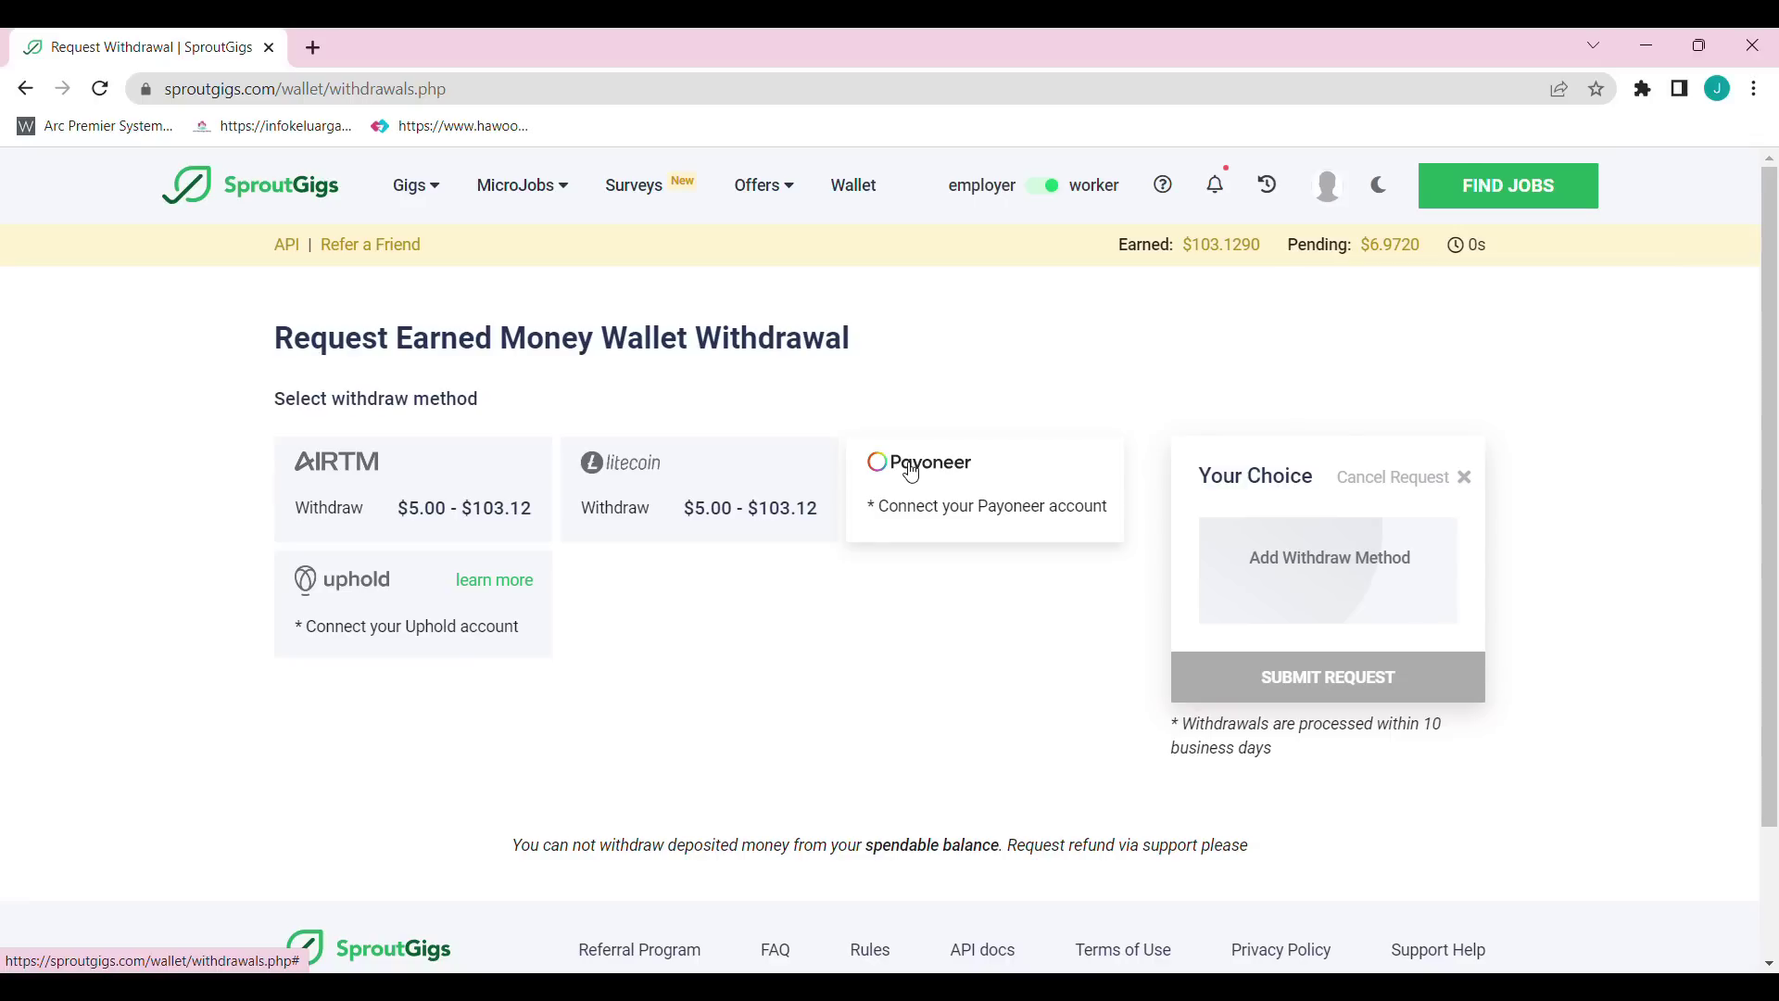
pyautogui.click(912, 473)
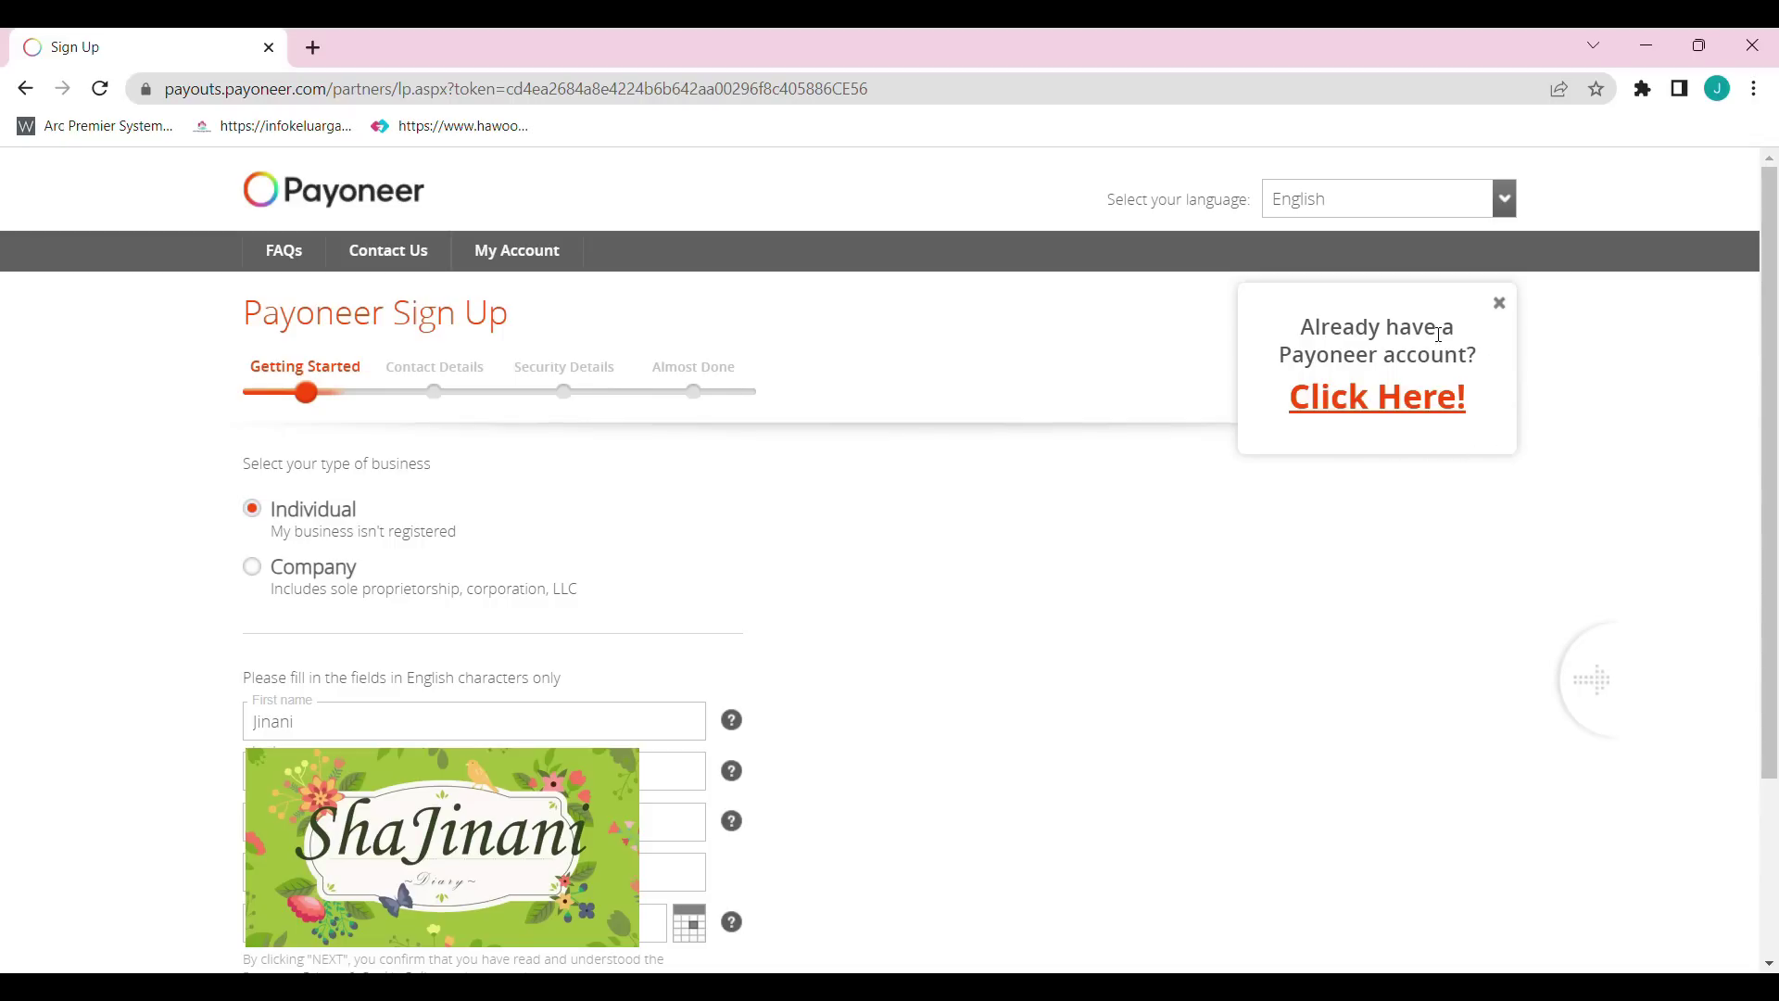
# Sign in to the existing Payoneer account with its e-mail address and password
pyautogui.click(1375, 417)
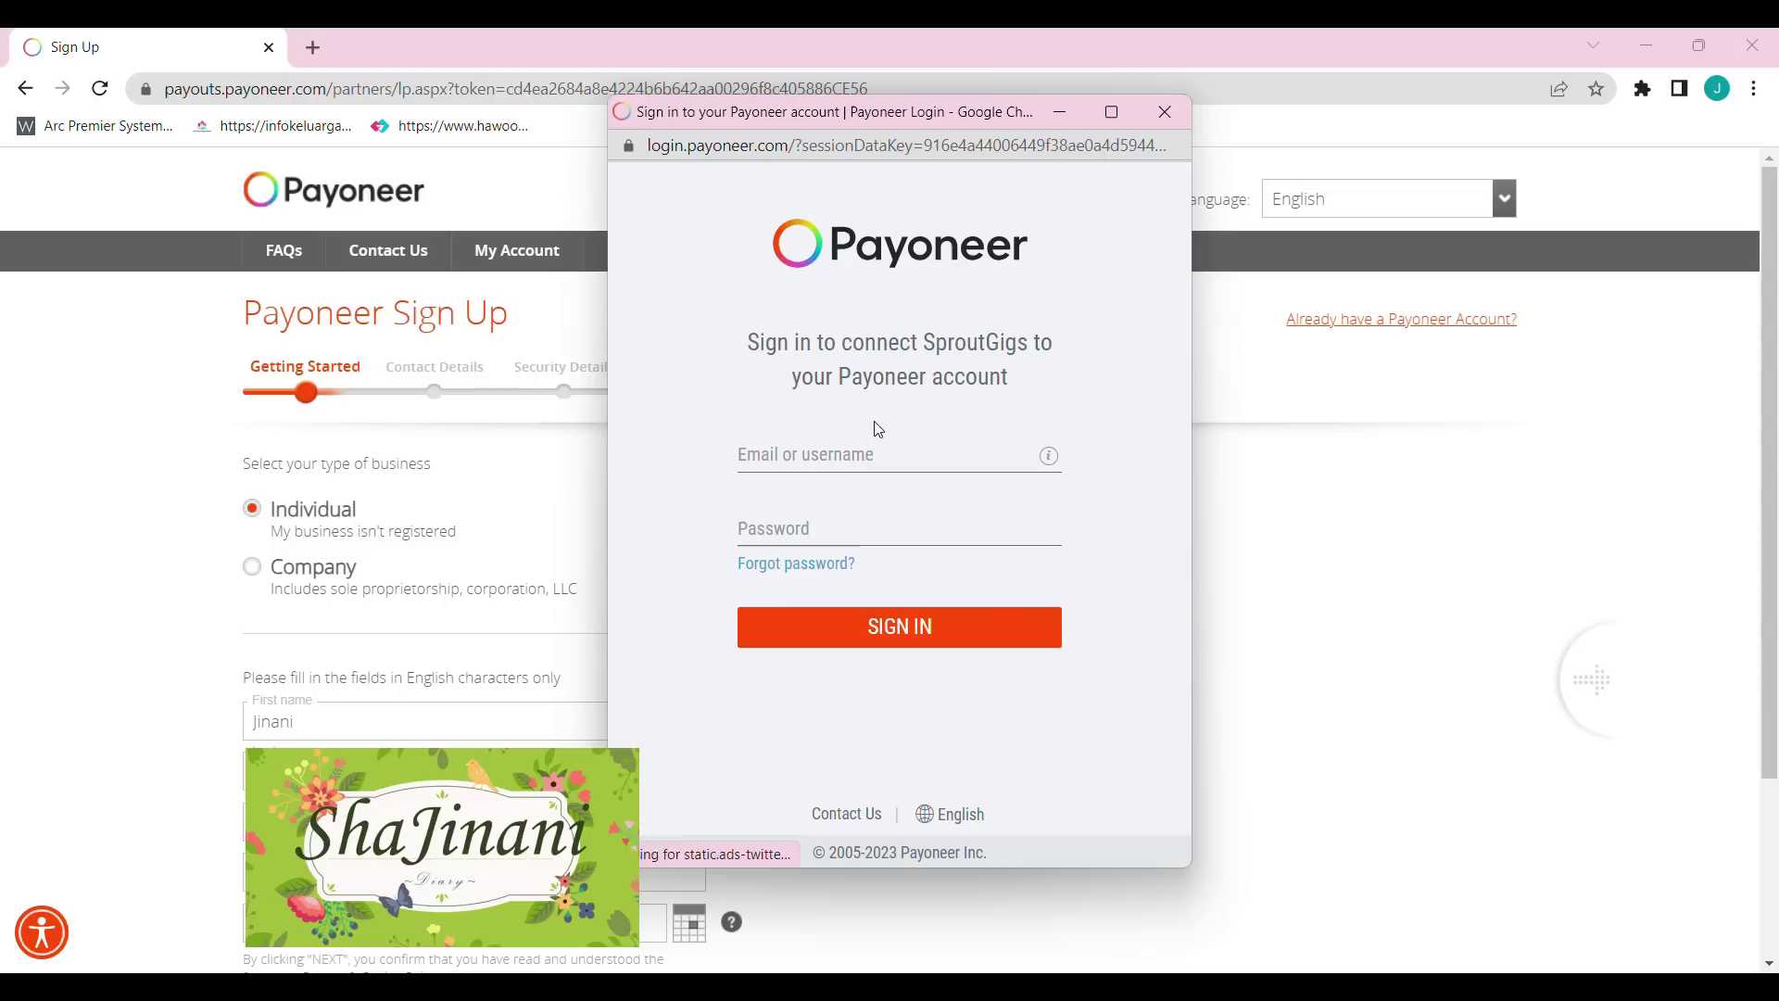
pyautogui.click(808, 457)
pyautogui.hotkey('ctrl', 'v')
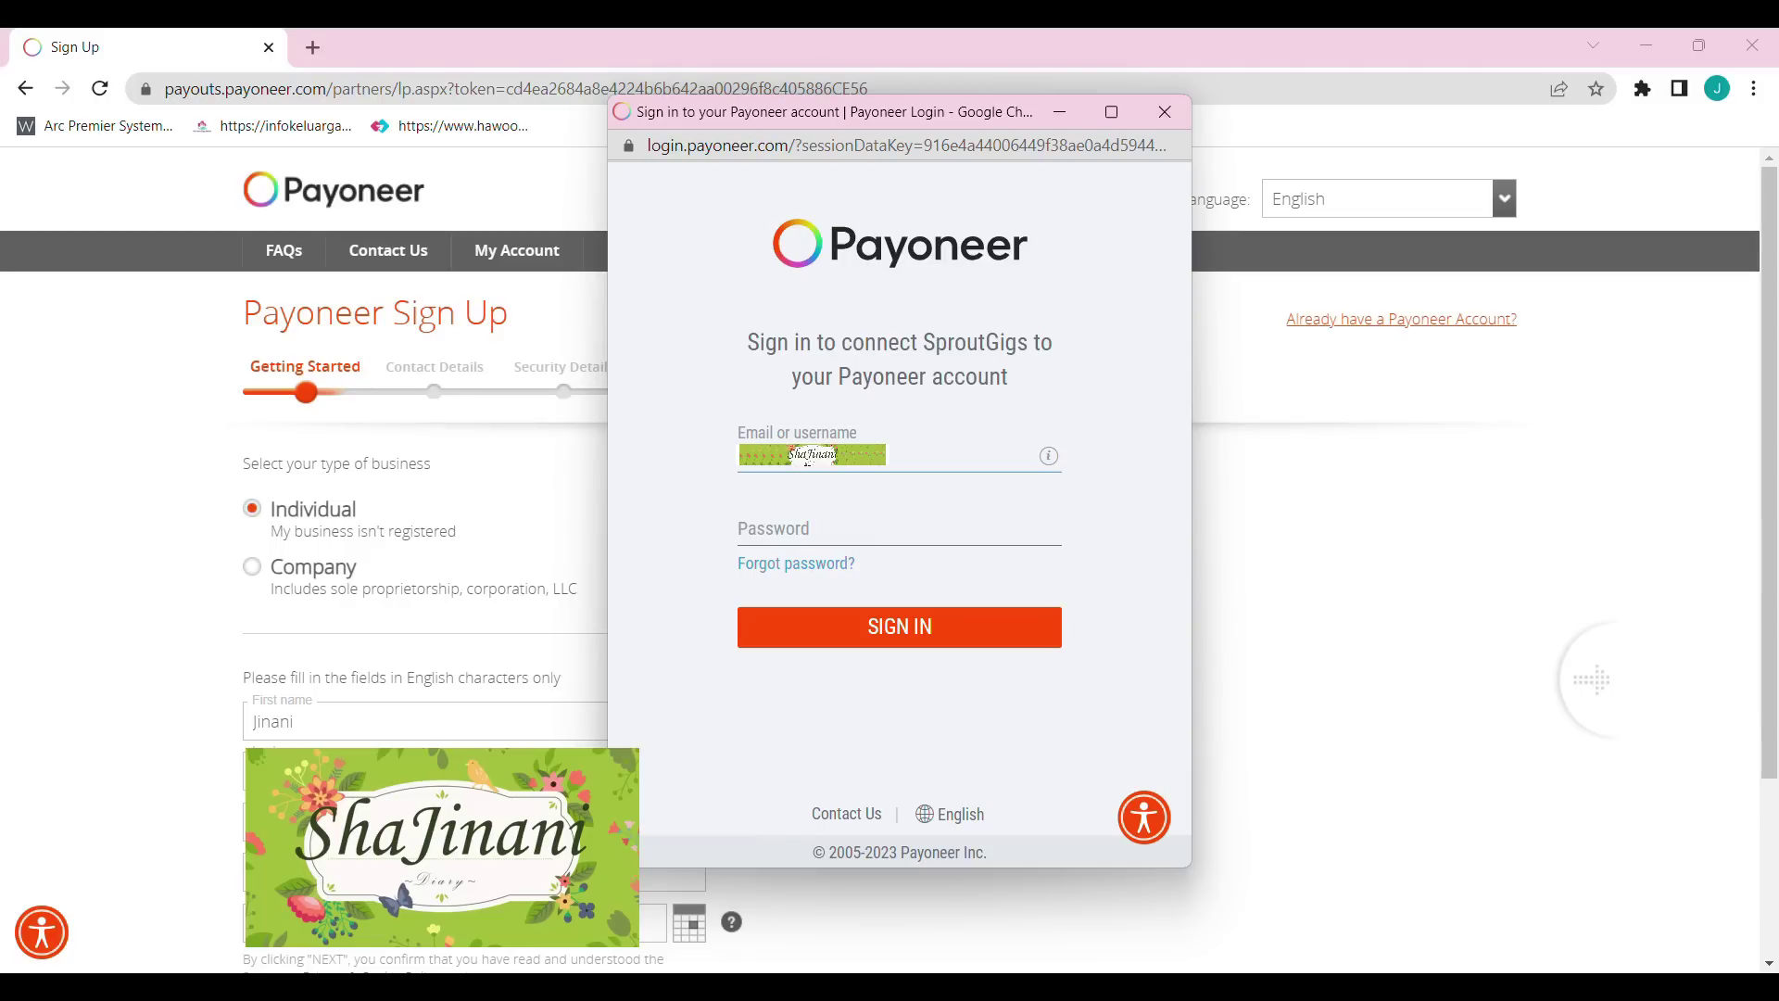
pyautogui.write('m')
pyautogui.click(814, 525)
pyautogui.write('•••••••')
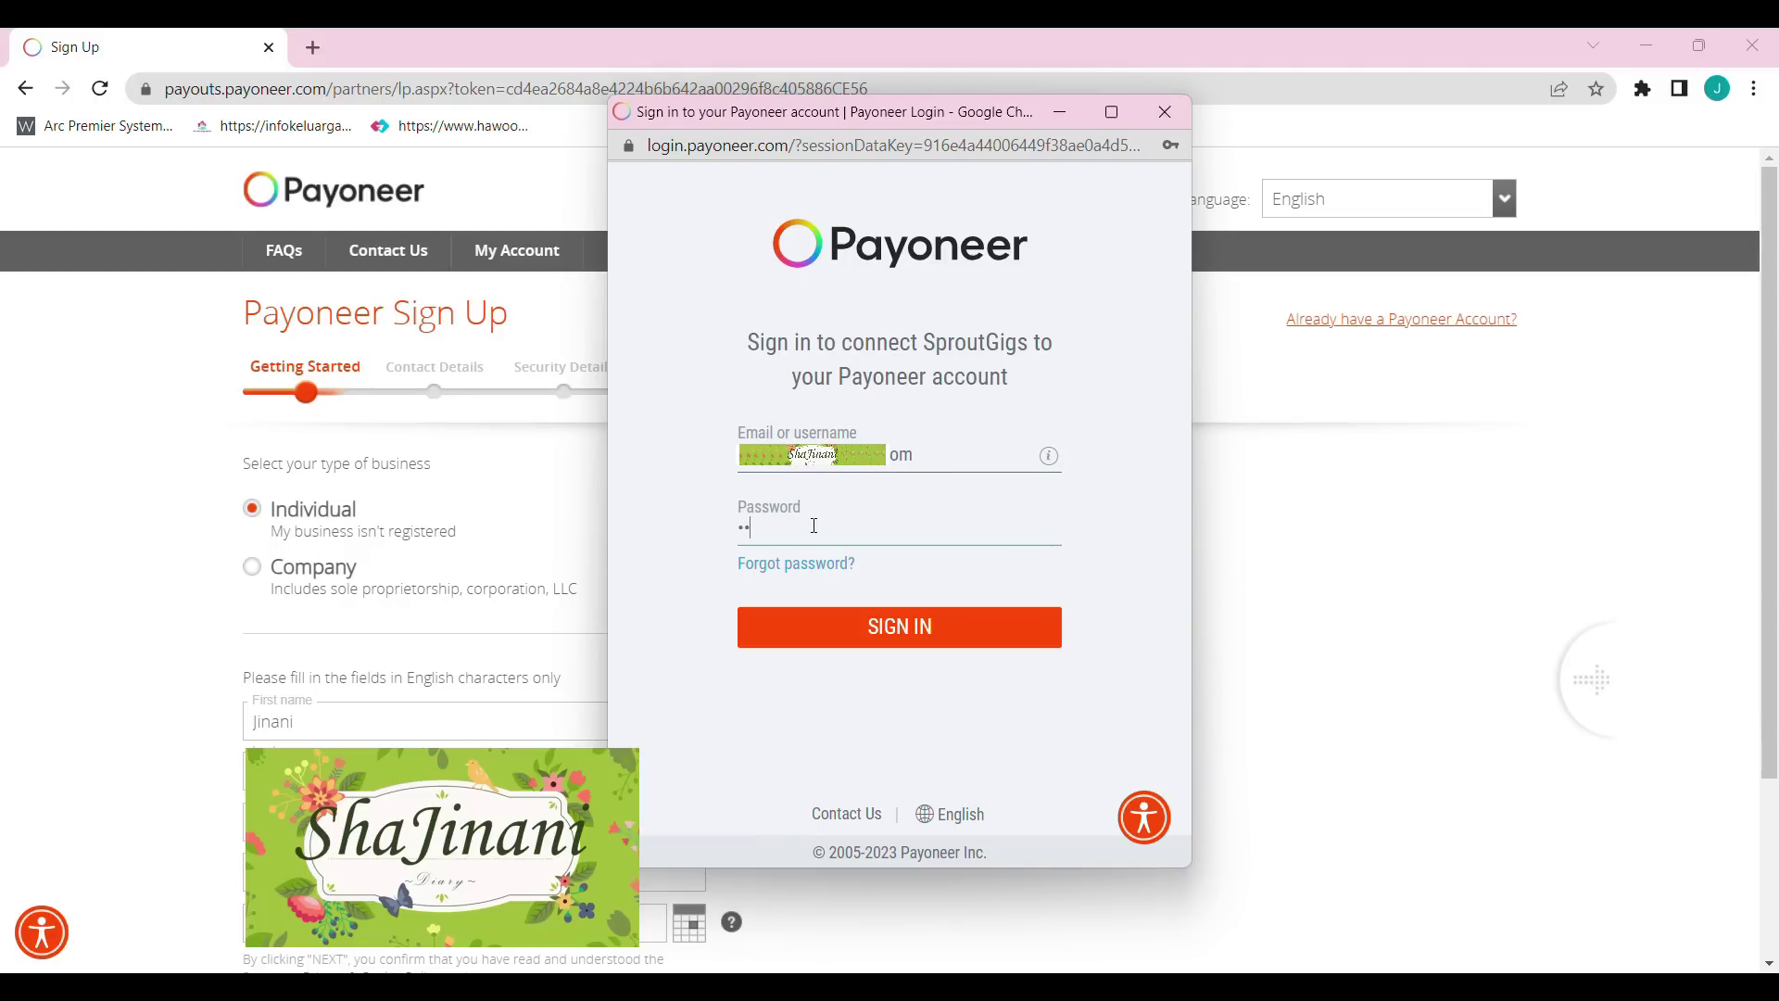
pyautogui.write('••••••')
pyautogui.click(926, 625)
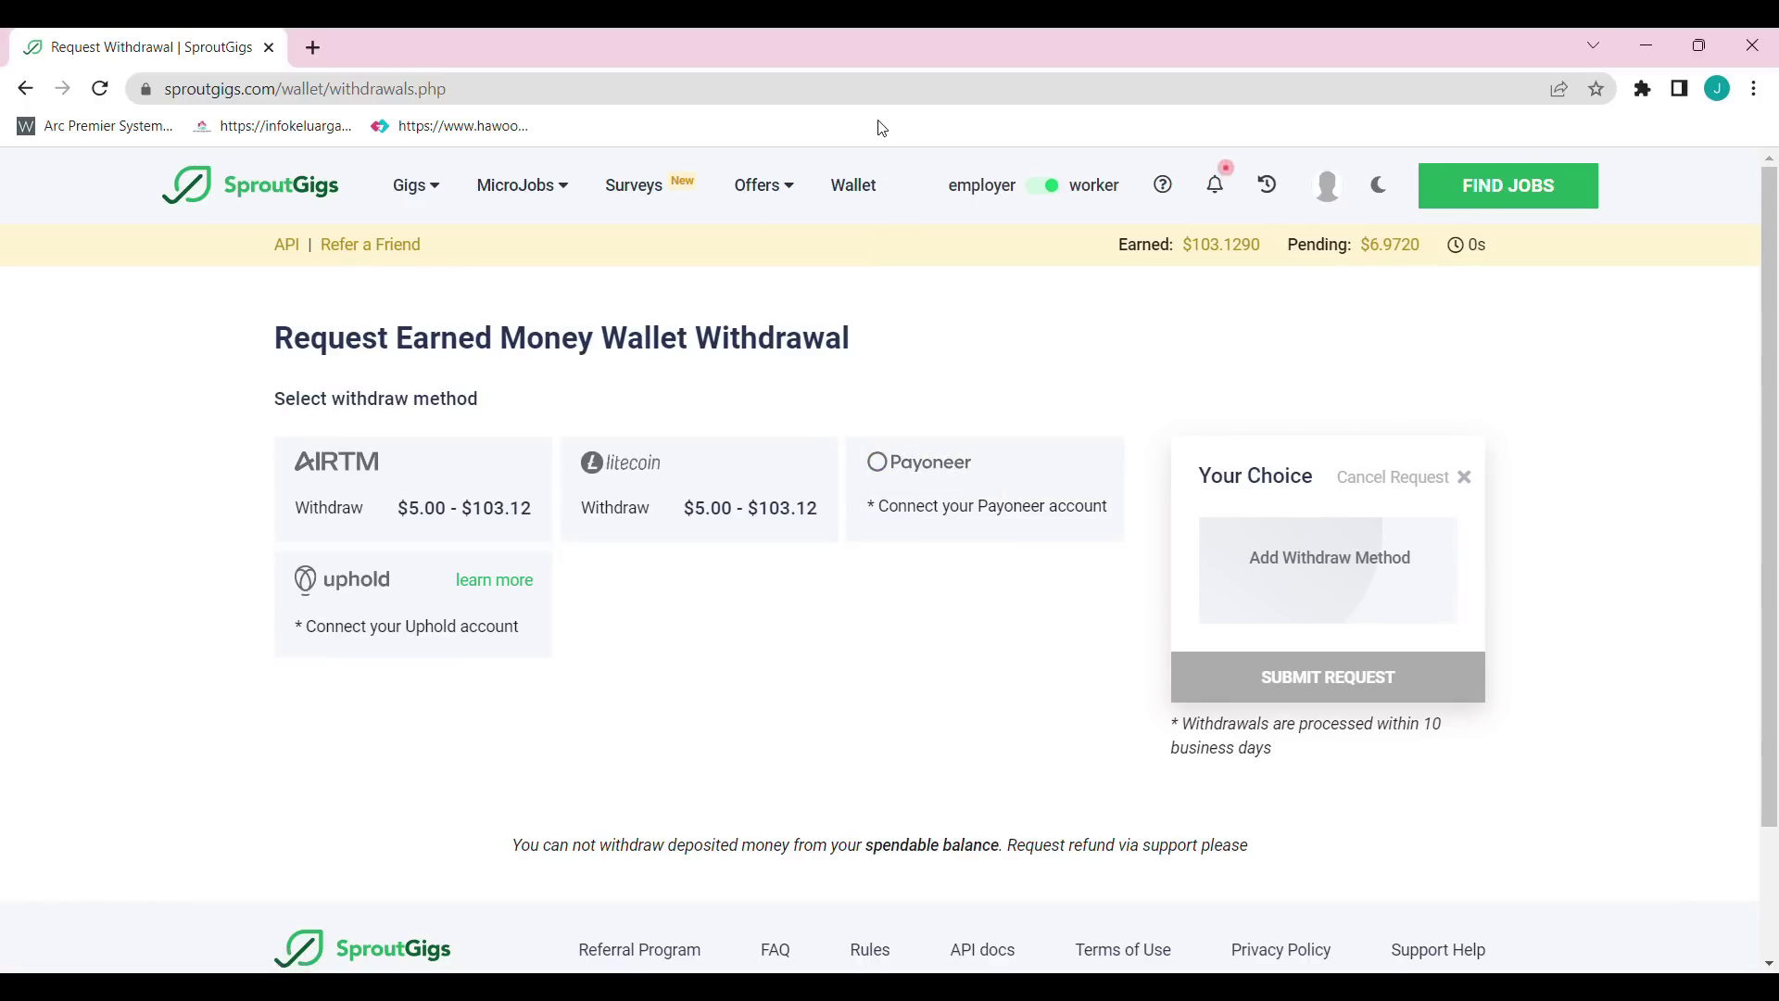
# Read Gmail's Payoneer email 'You can now receive payments from SproutGigs!', then close Gmail
pyautogui.click(314, 46)
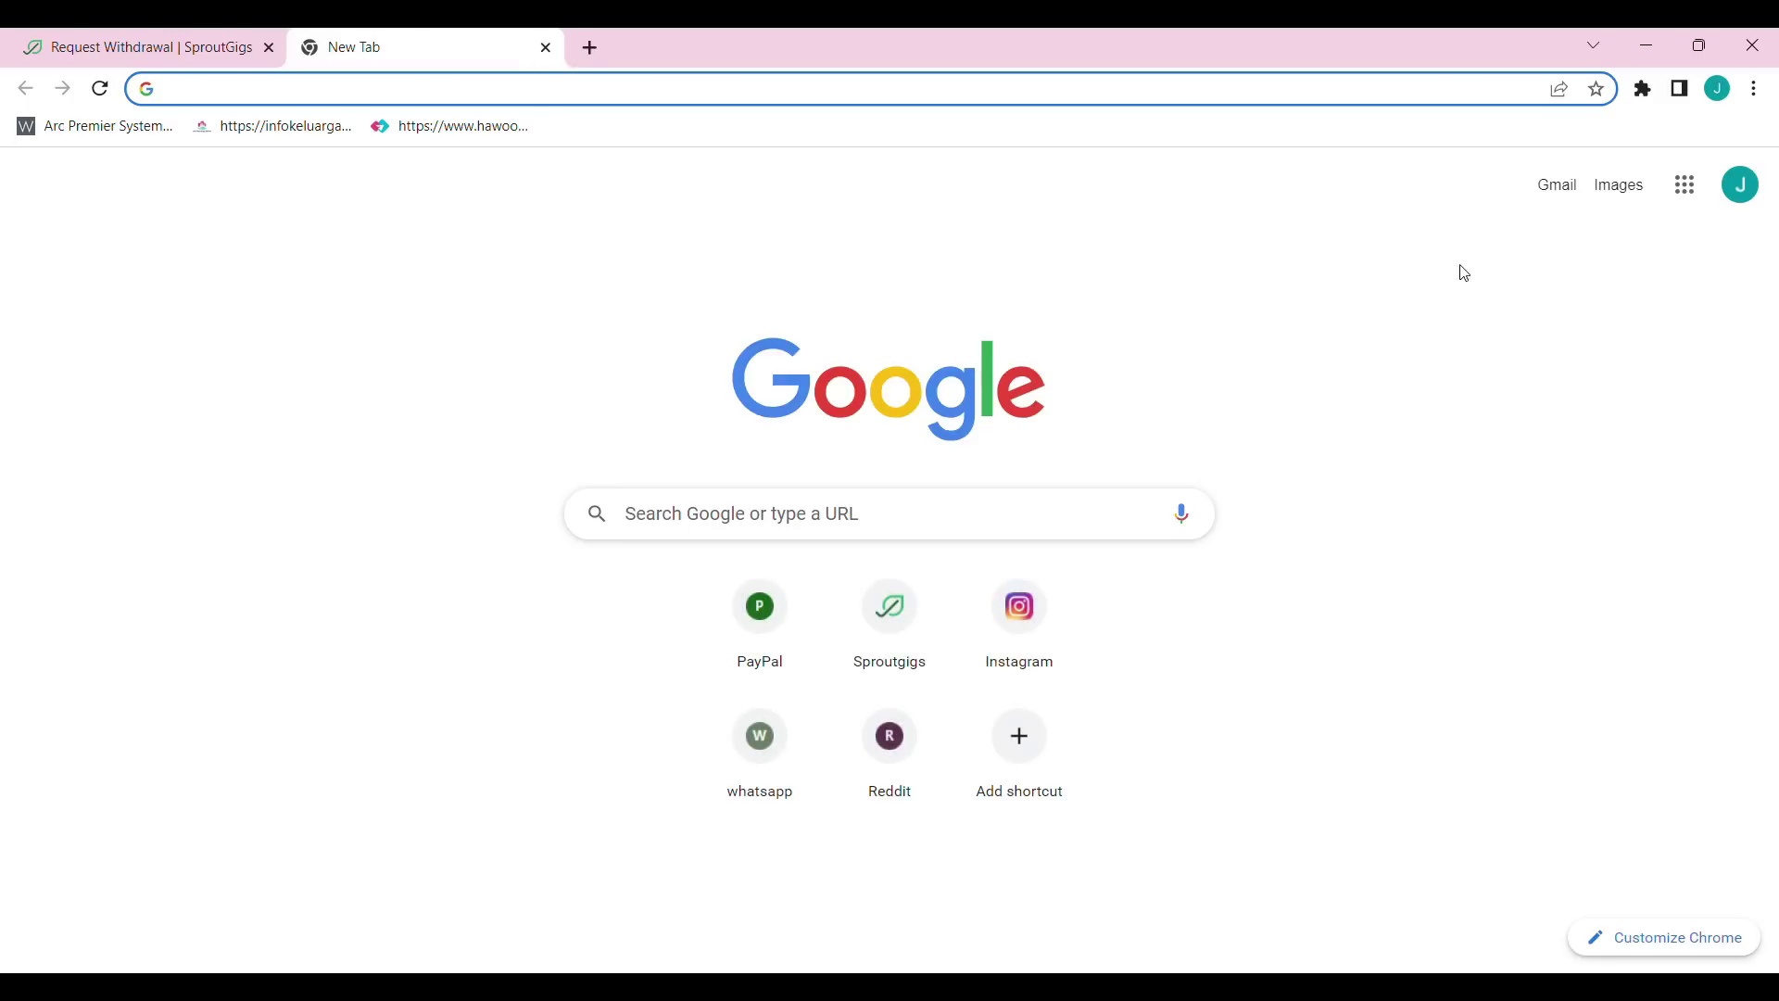
pyautogui.click(1560, 196)
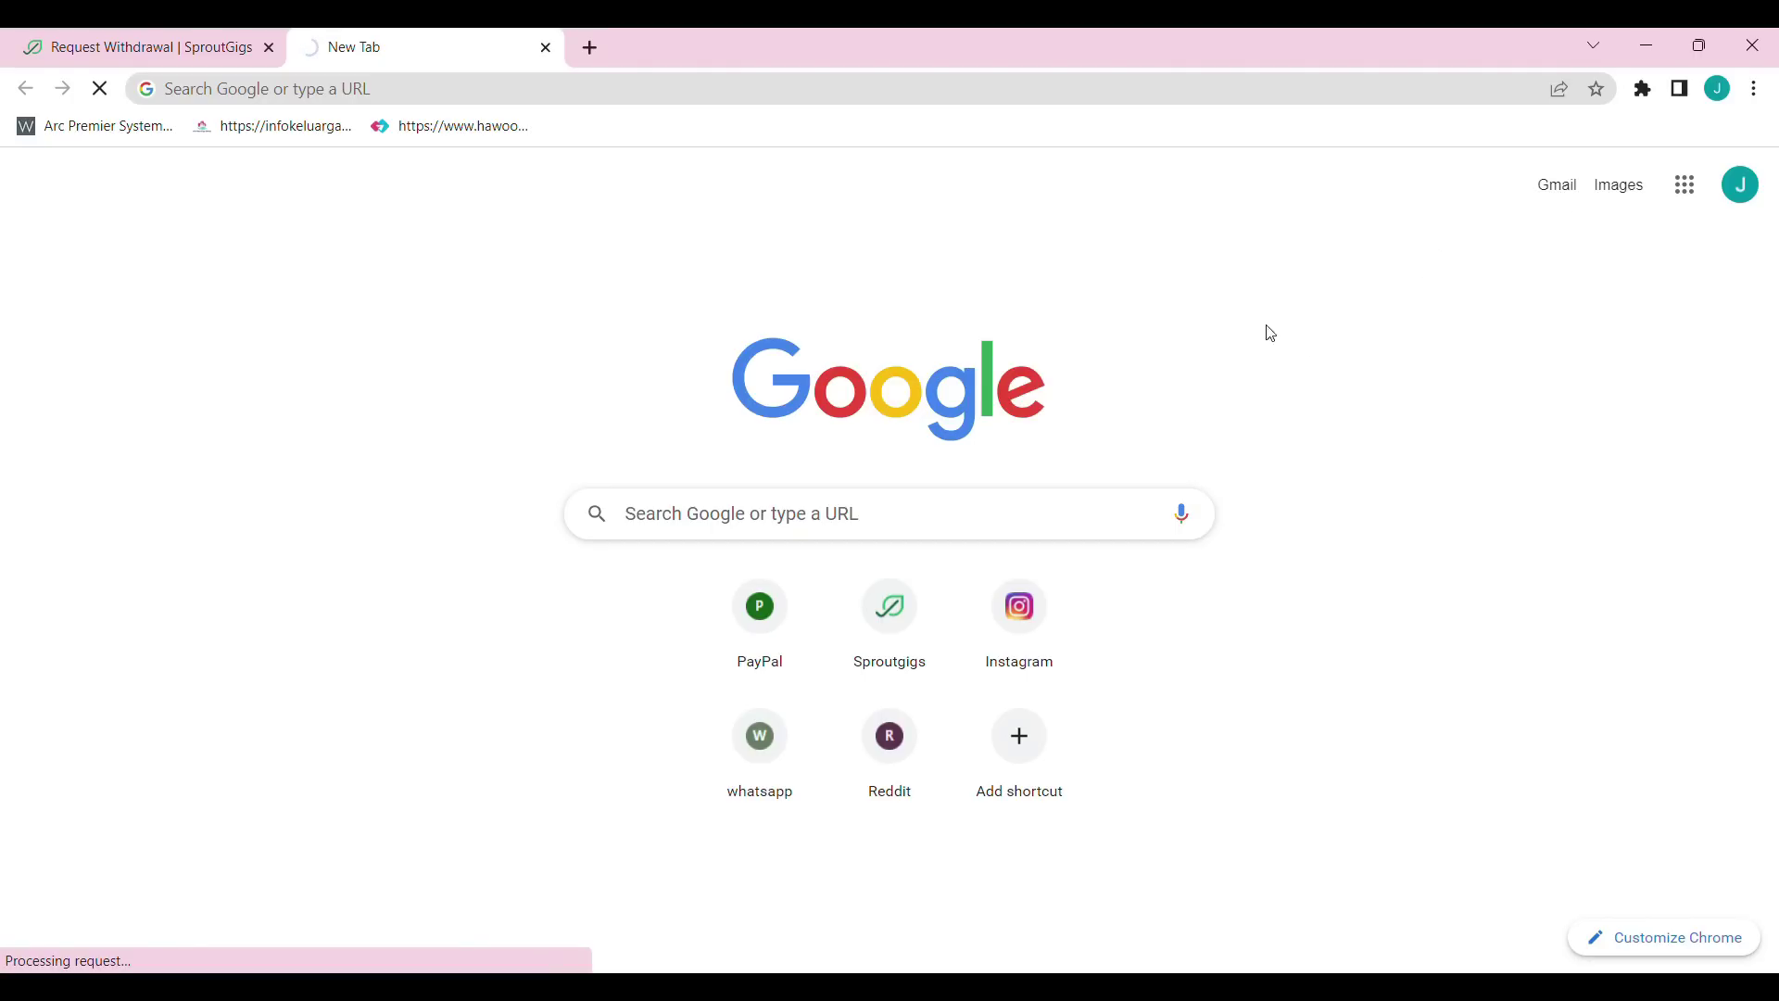
pyautogui.click(269, 47)
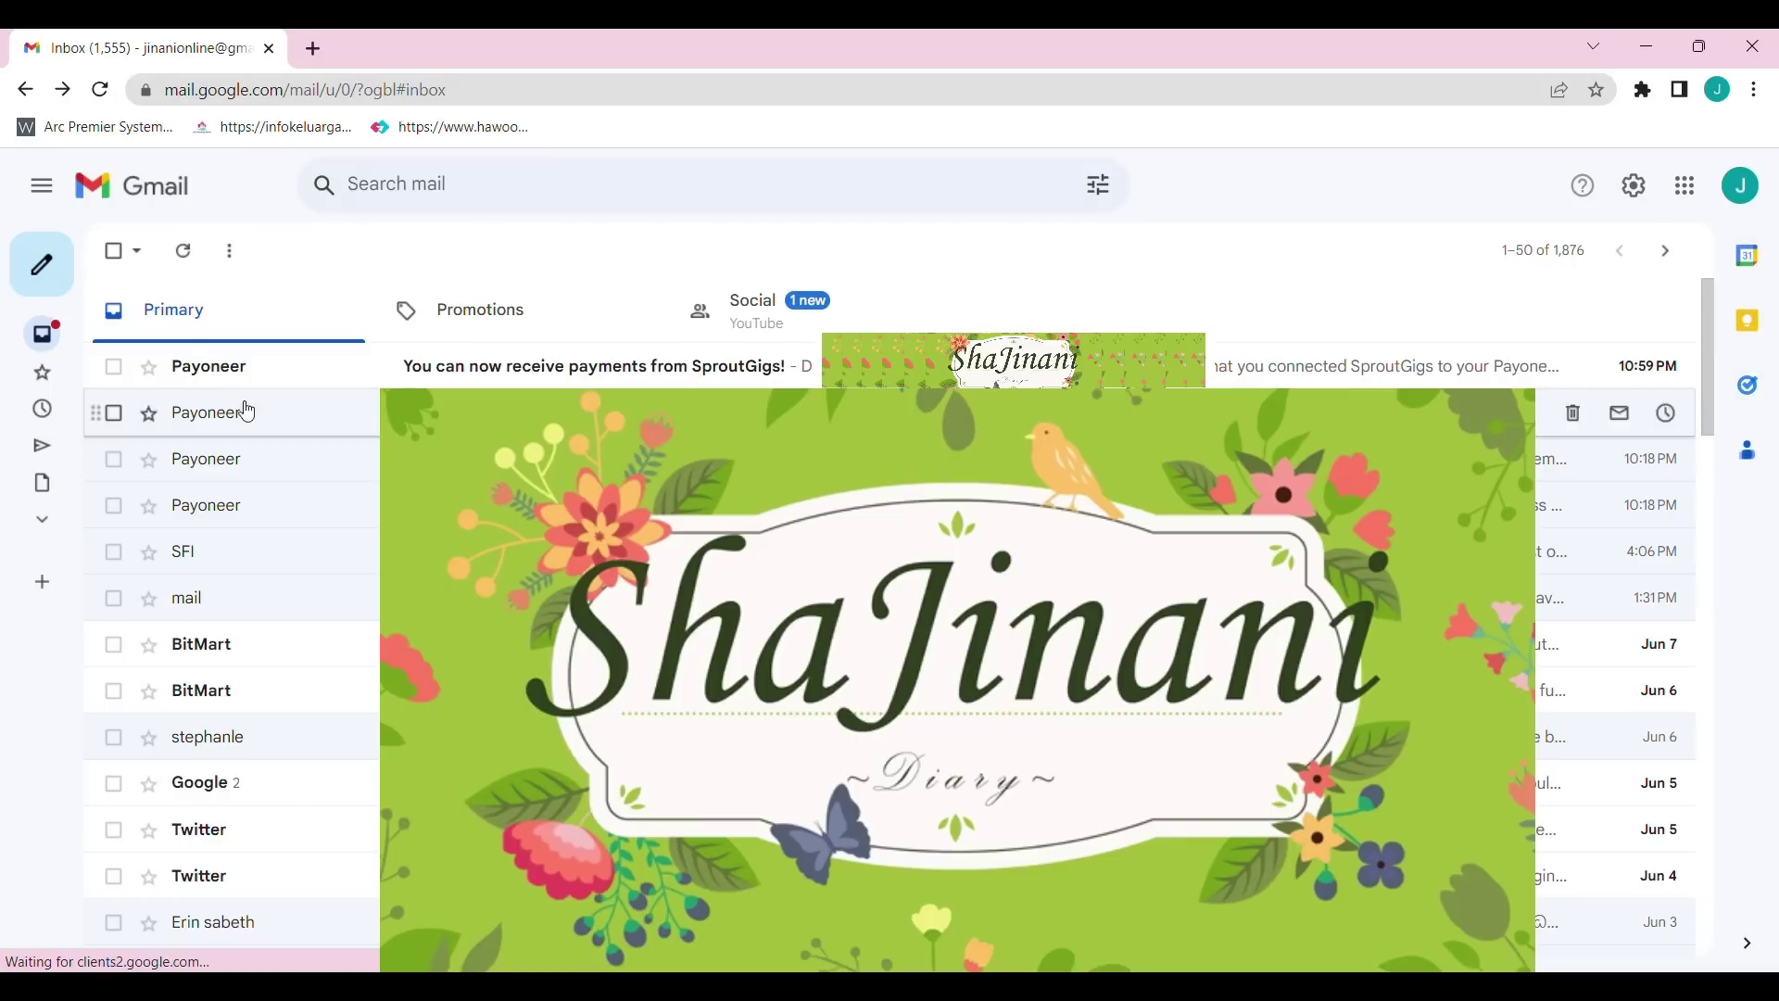
pyautogui.click(467, 376)
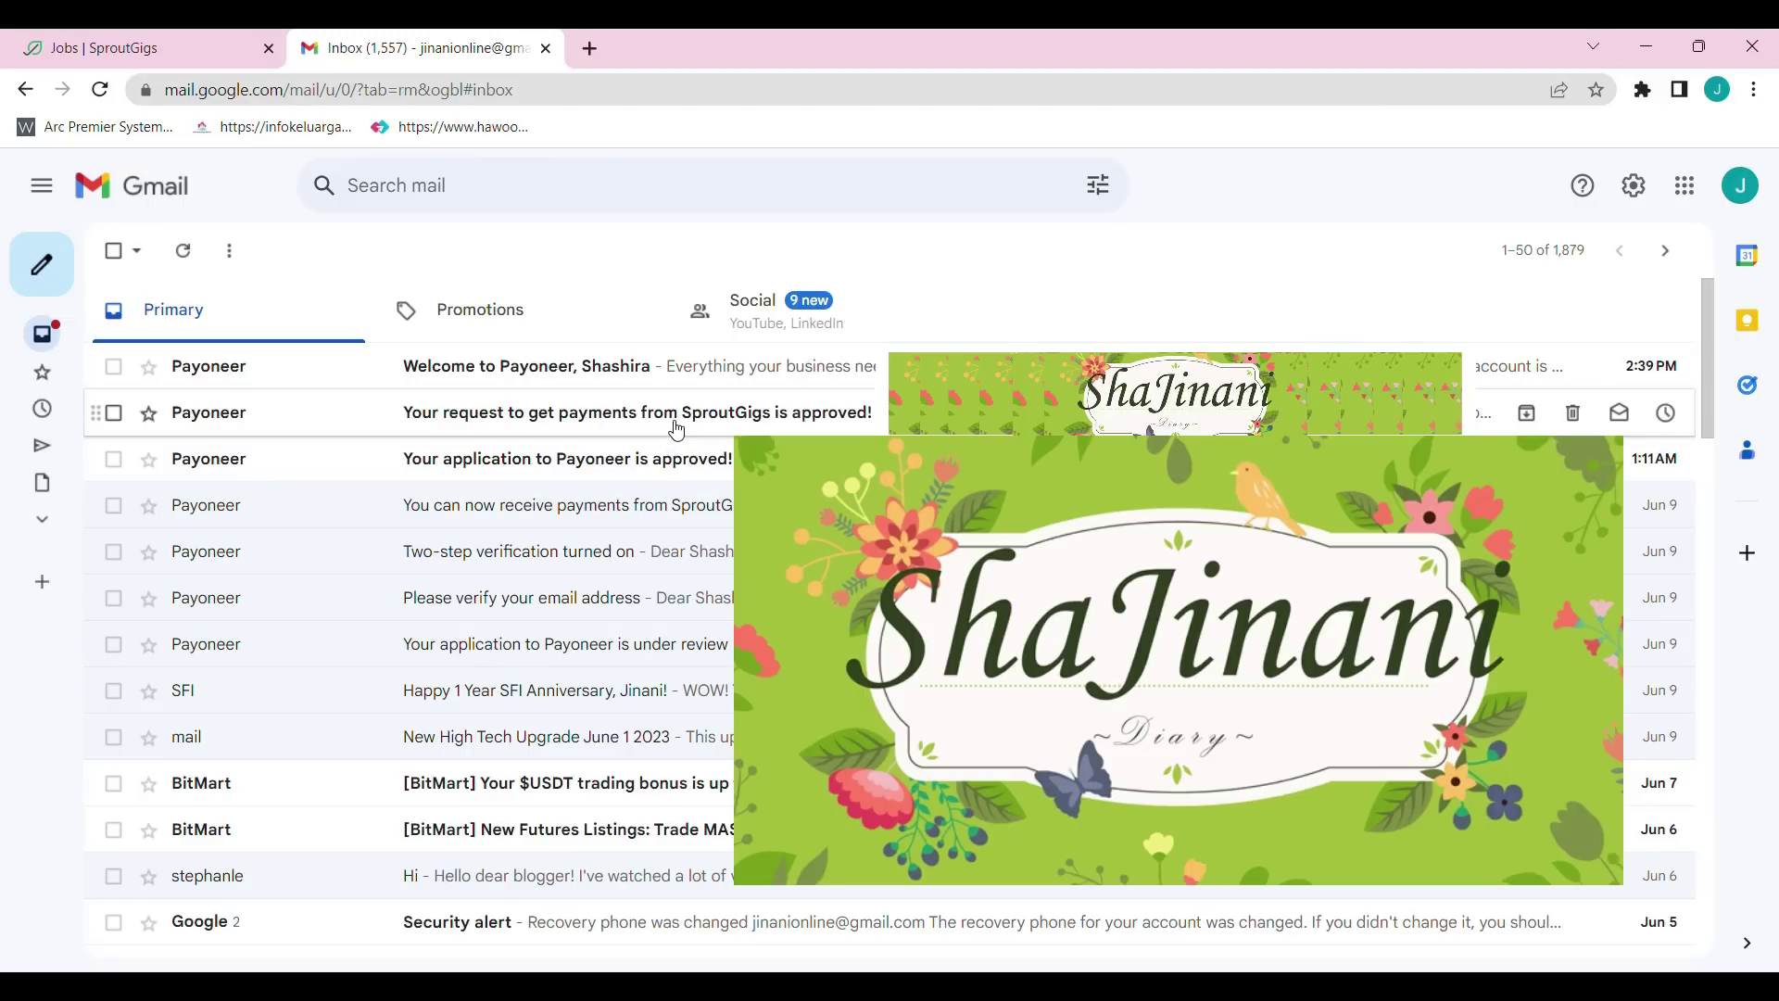
pyautogui.hotkey('ctrl', 'w')
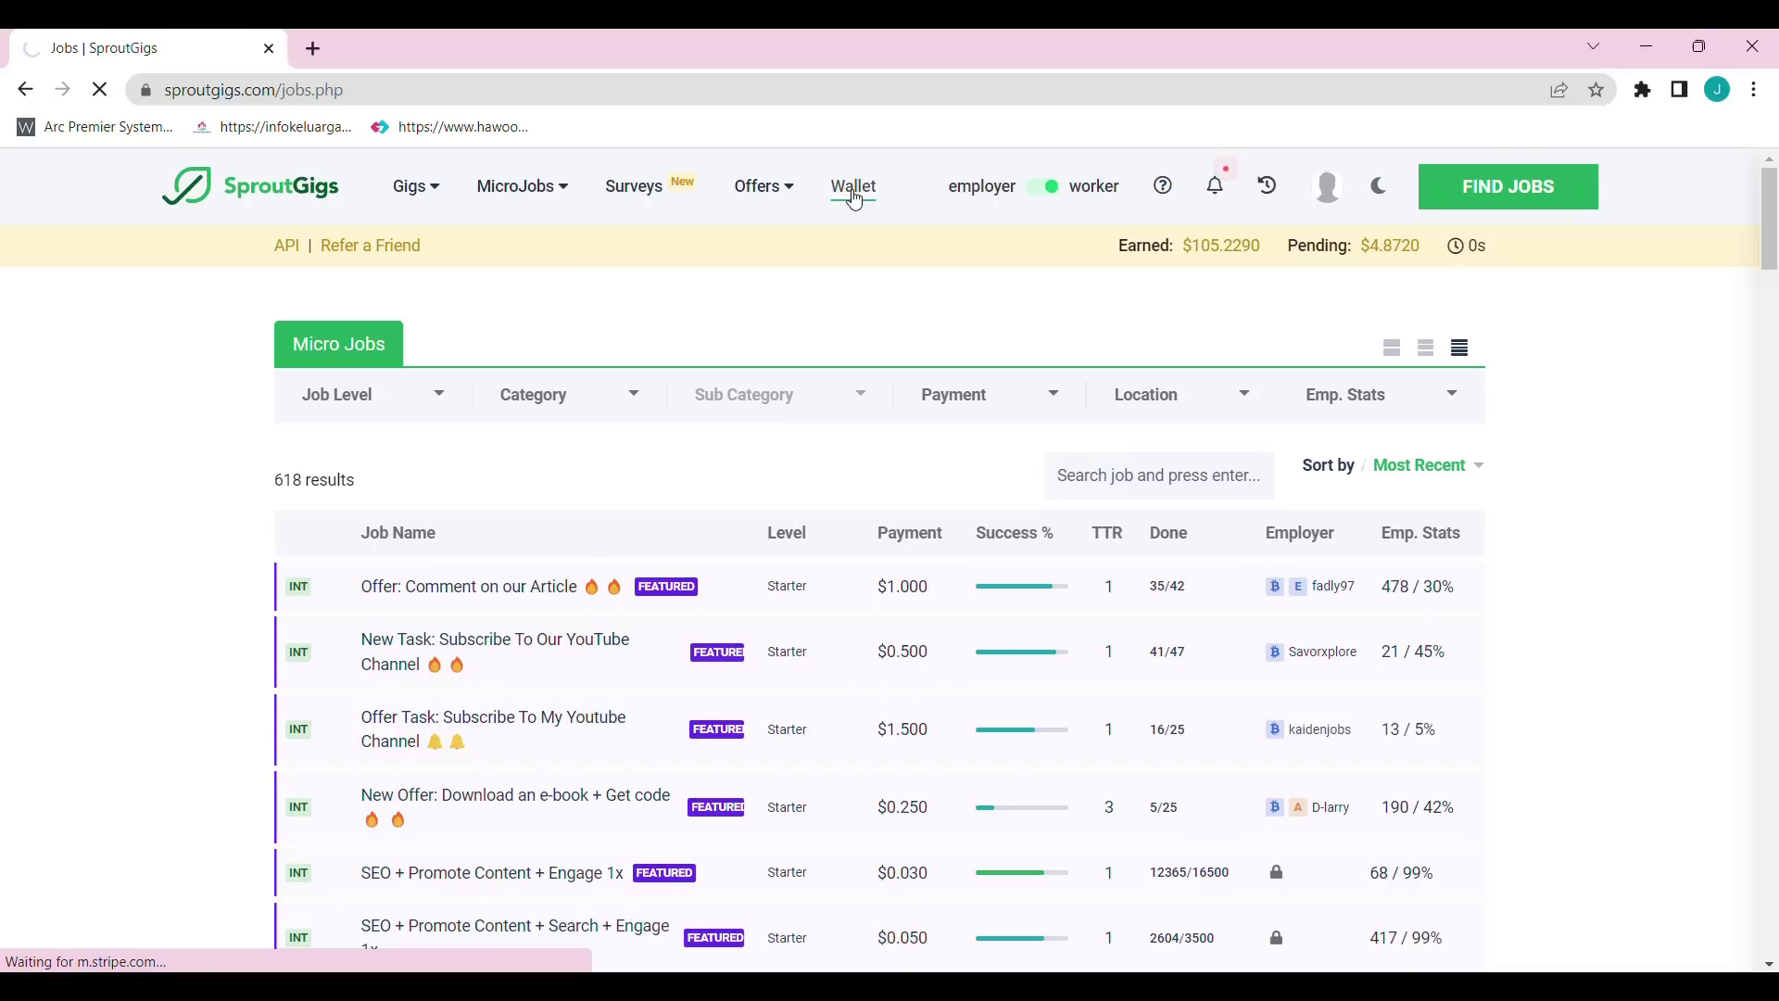
# Start a new withdrawal request from the SproutGigs wallet using Payoneer
pyautogui.click(848, 189)
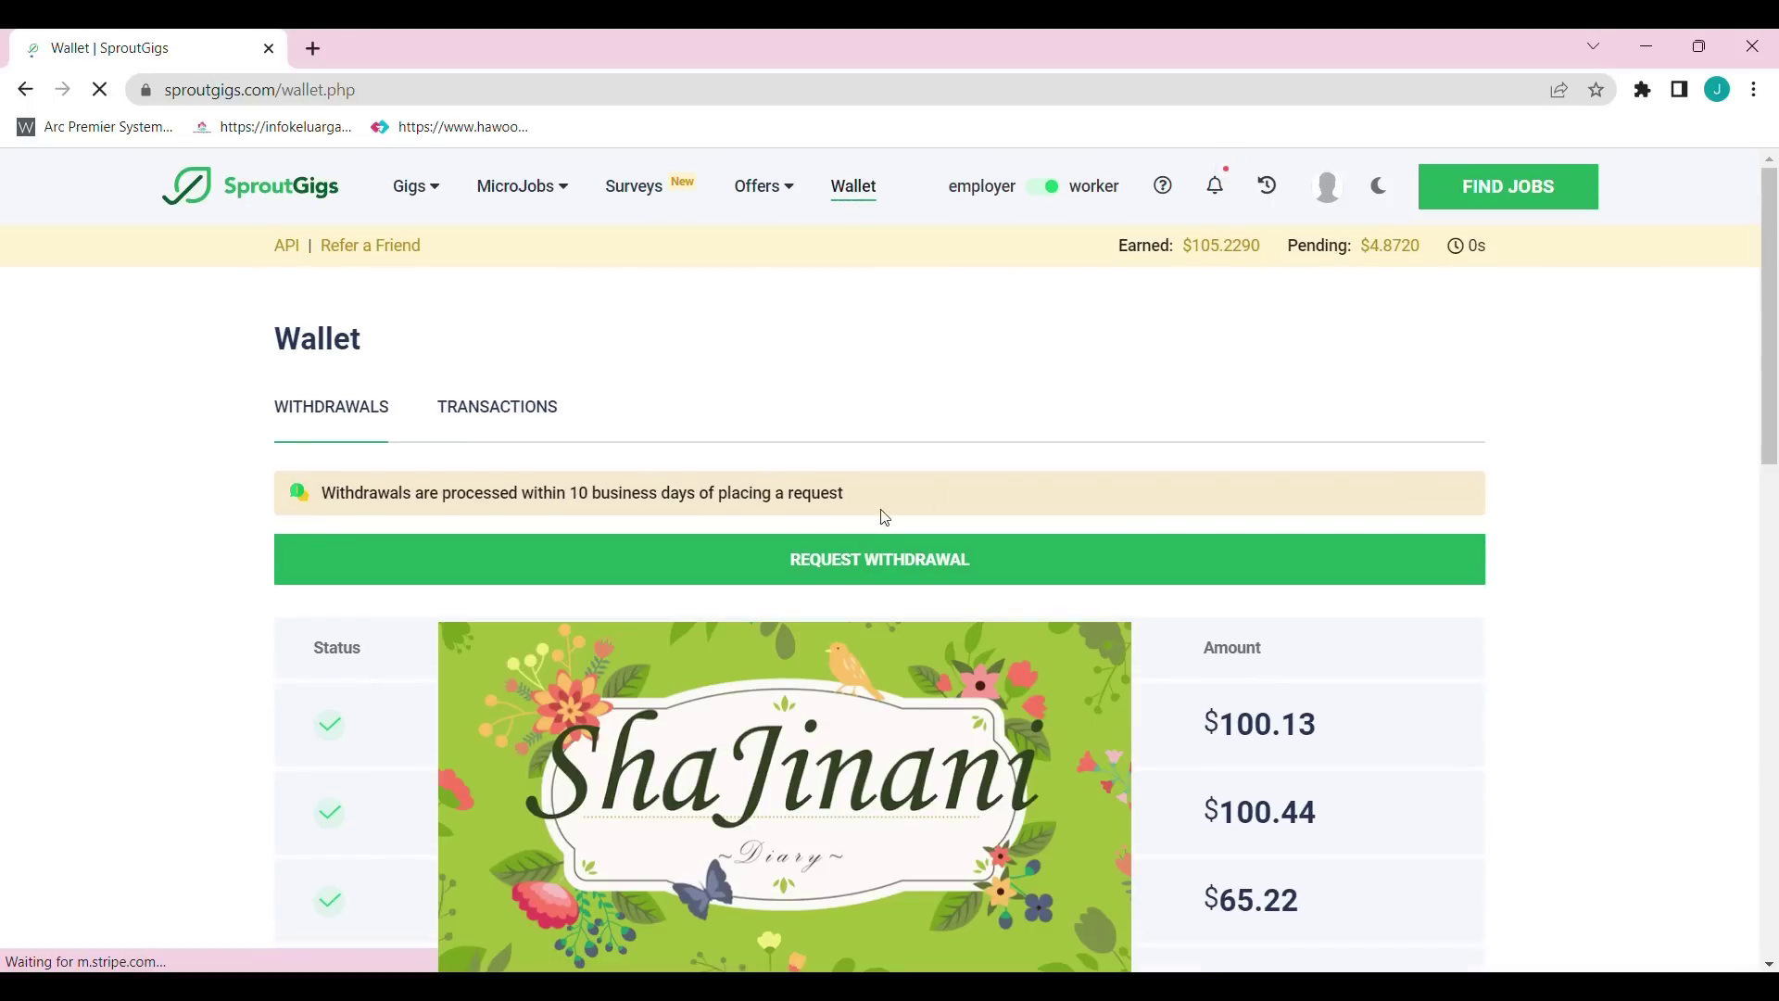
pyautogui.click(826, 558)
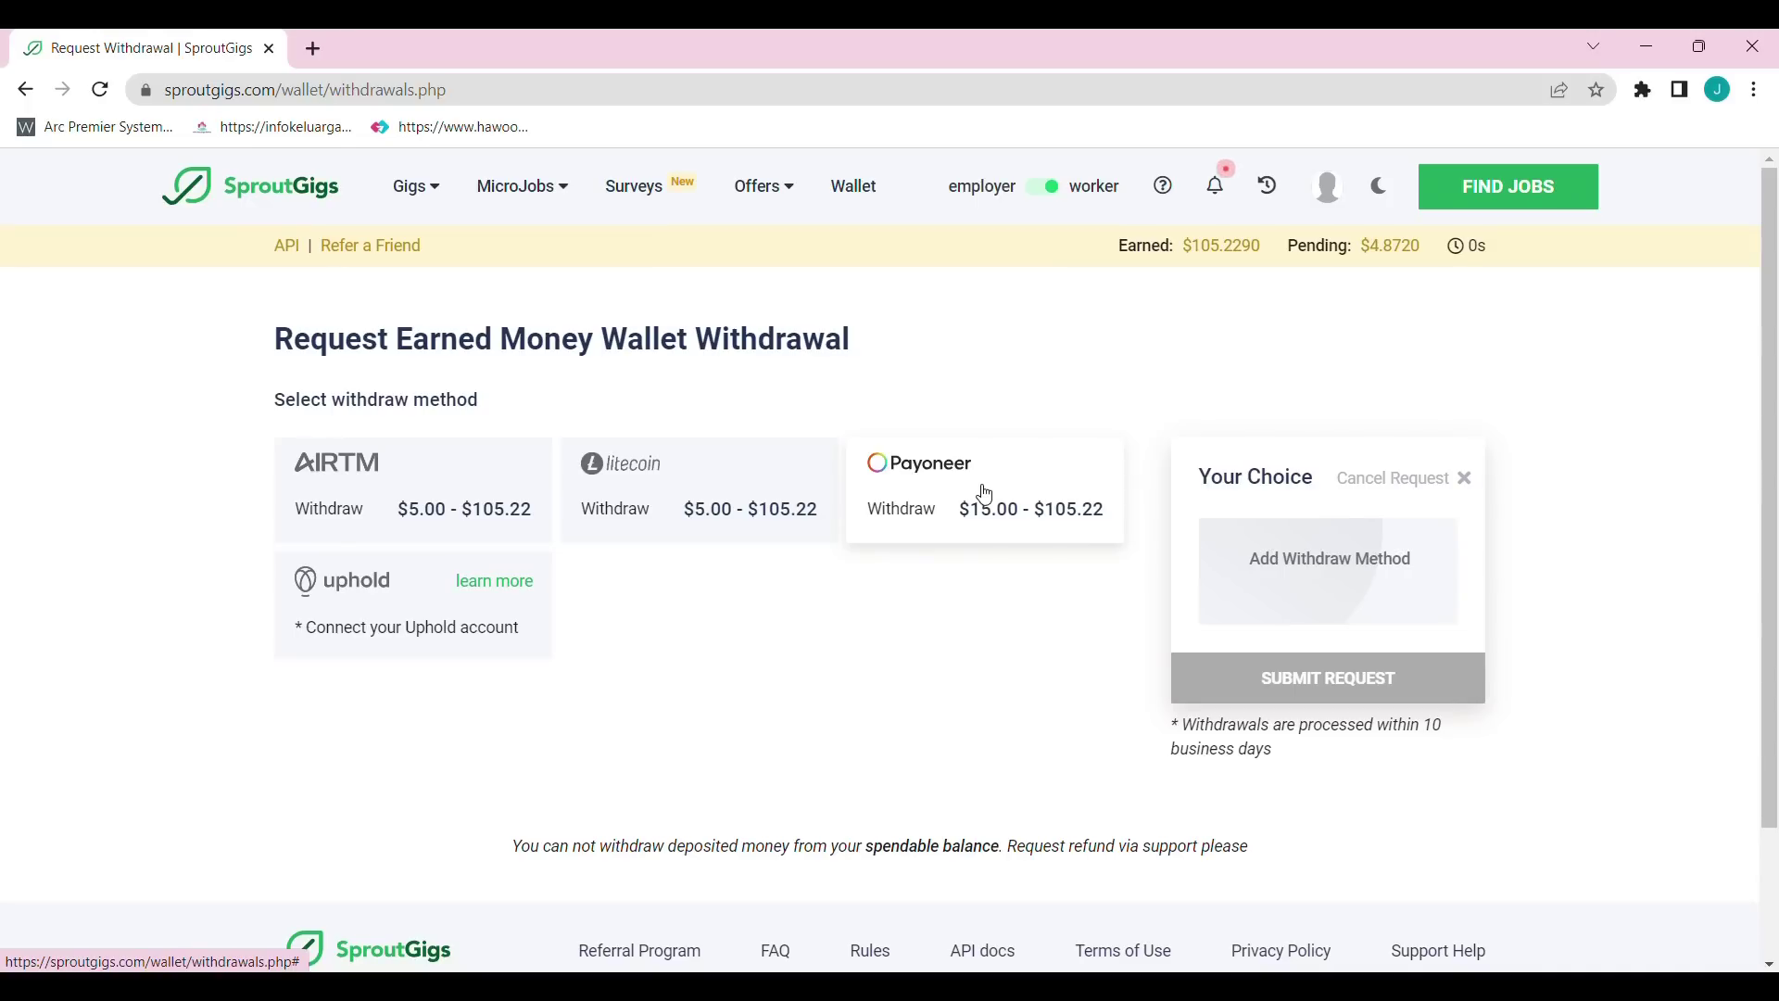
pyautogui.click(985, 494)
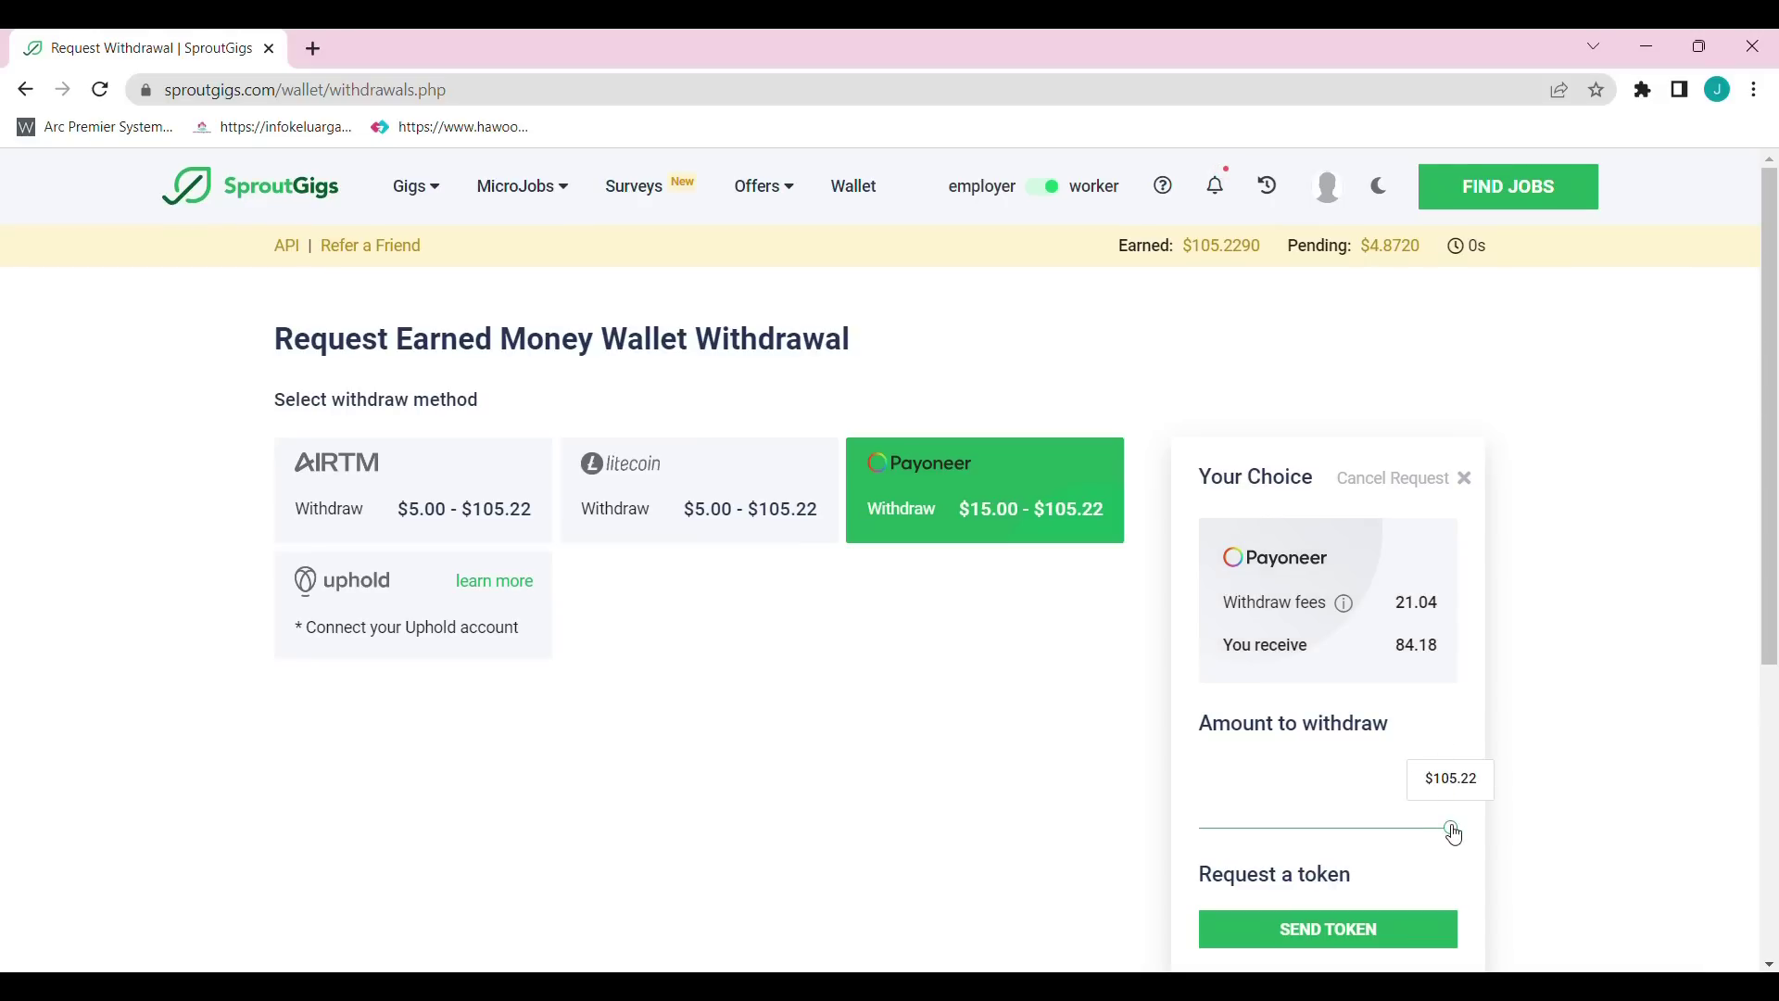
# Set the withdrawal amount to $100.11 and request a confirmation token
pyautogui.moveTo(1456, 836); pyautogui.dragTo(1440, 836)
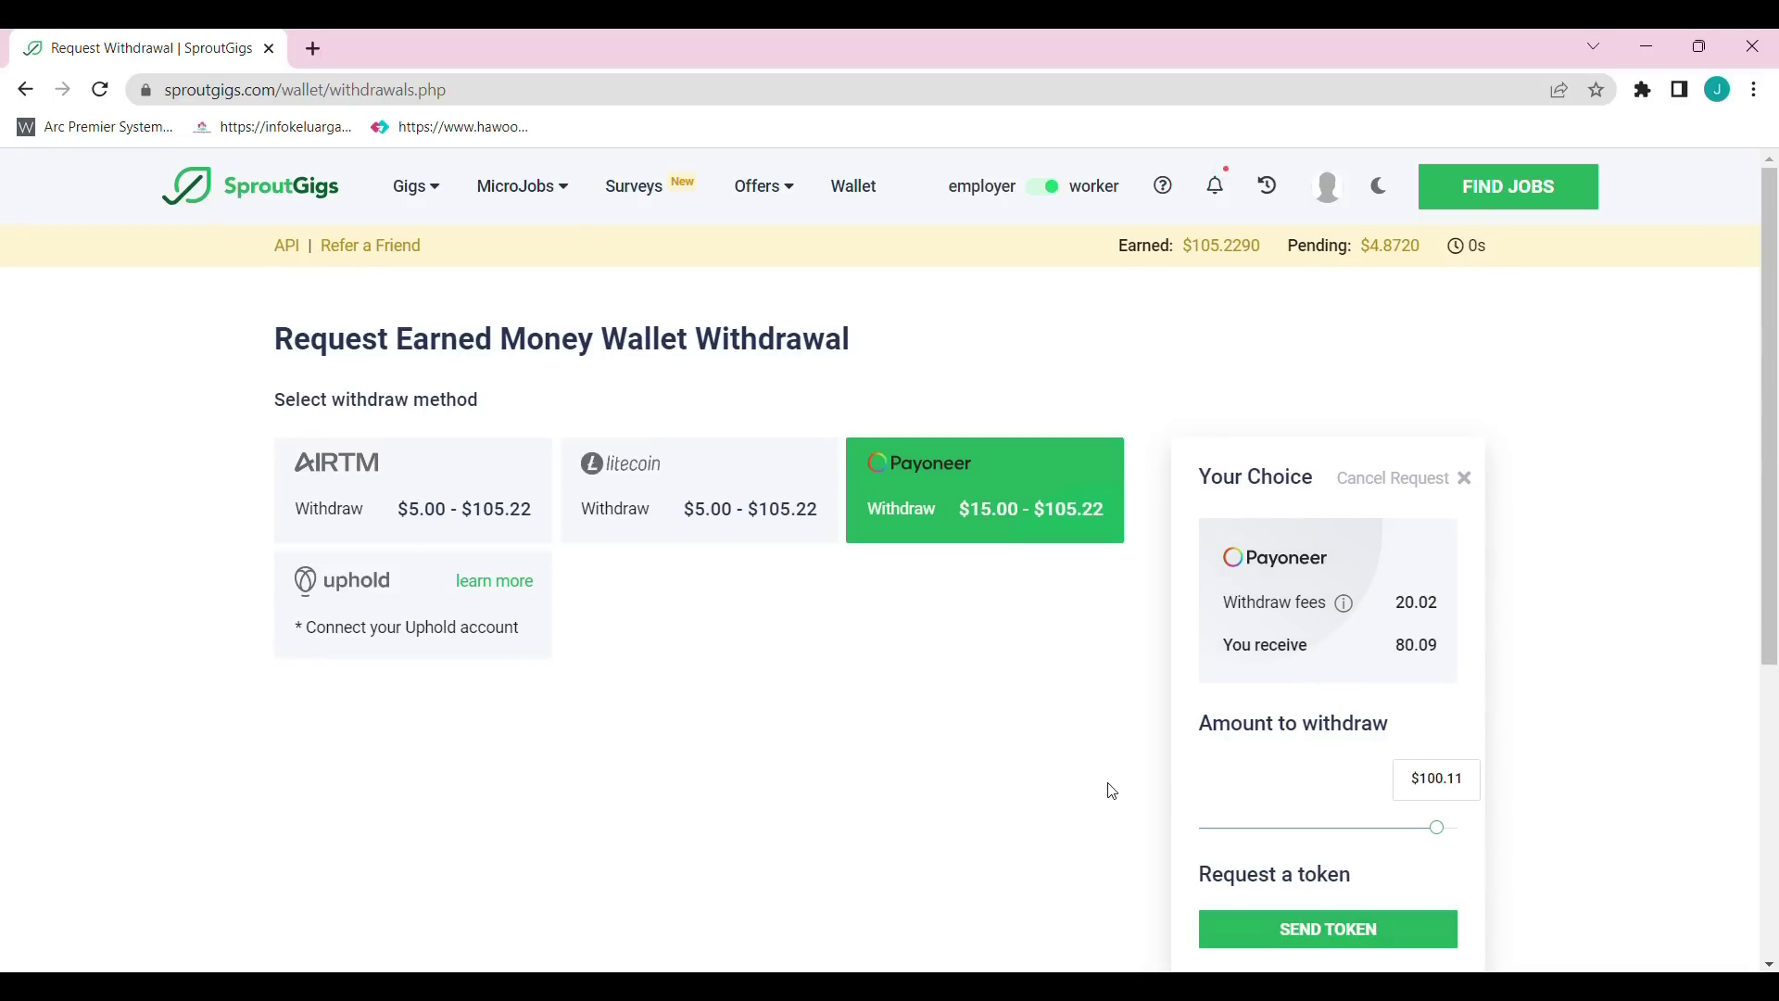
pyautogui.scroll(-3, 1111, 789)
pyautogui.scroll(-1, 1113, 791)
pyautogui.scroll(2, 1113, 791)
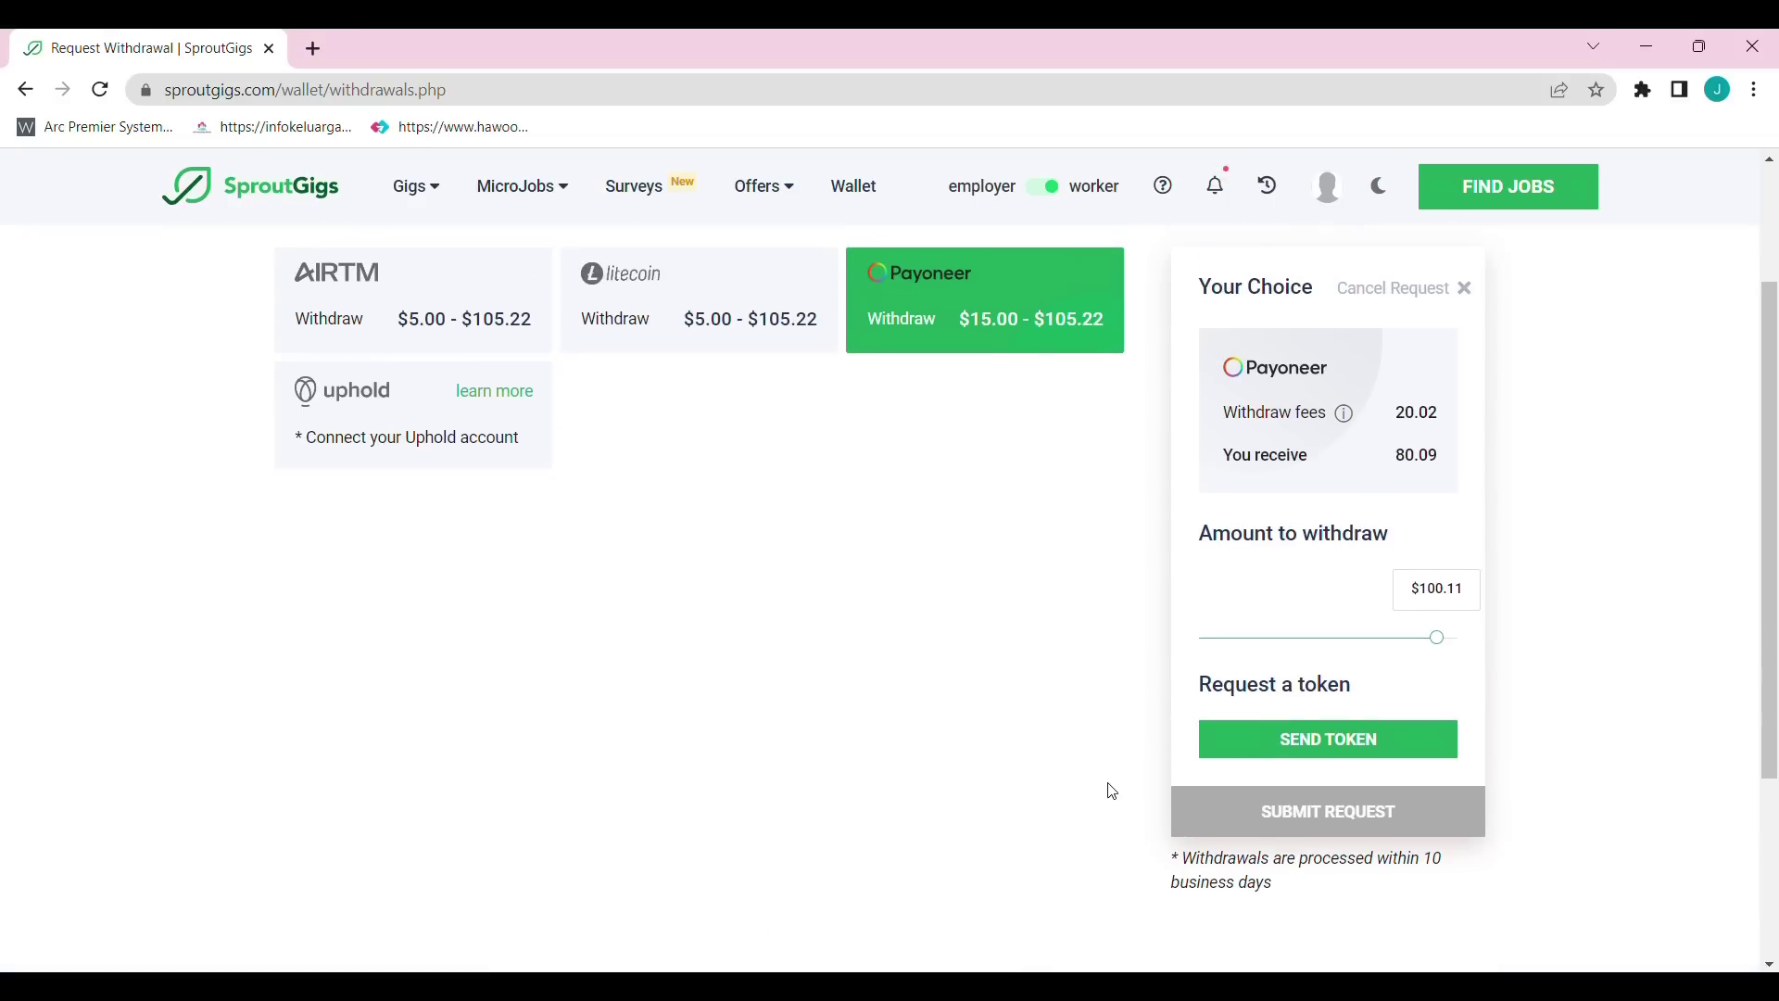
pyautogui.click(1385, 762)
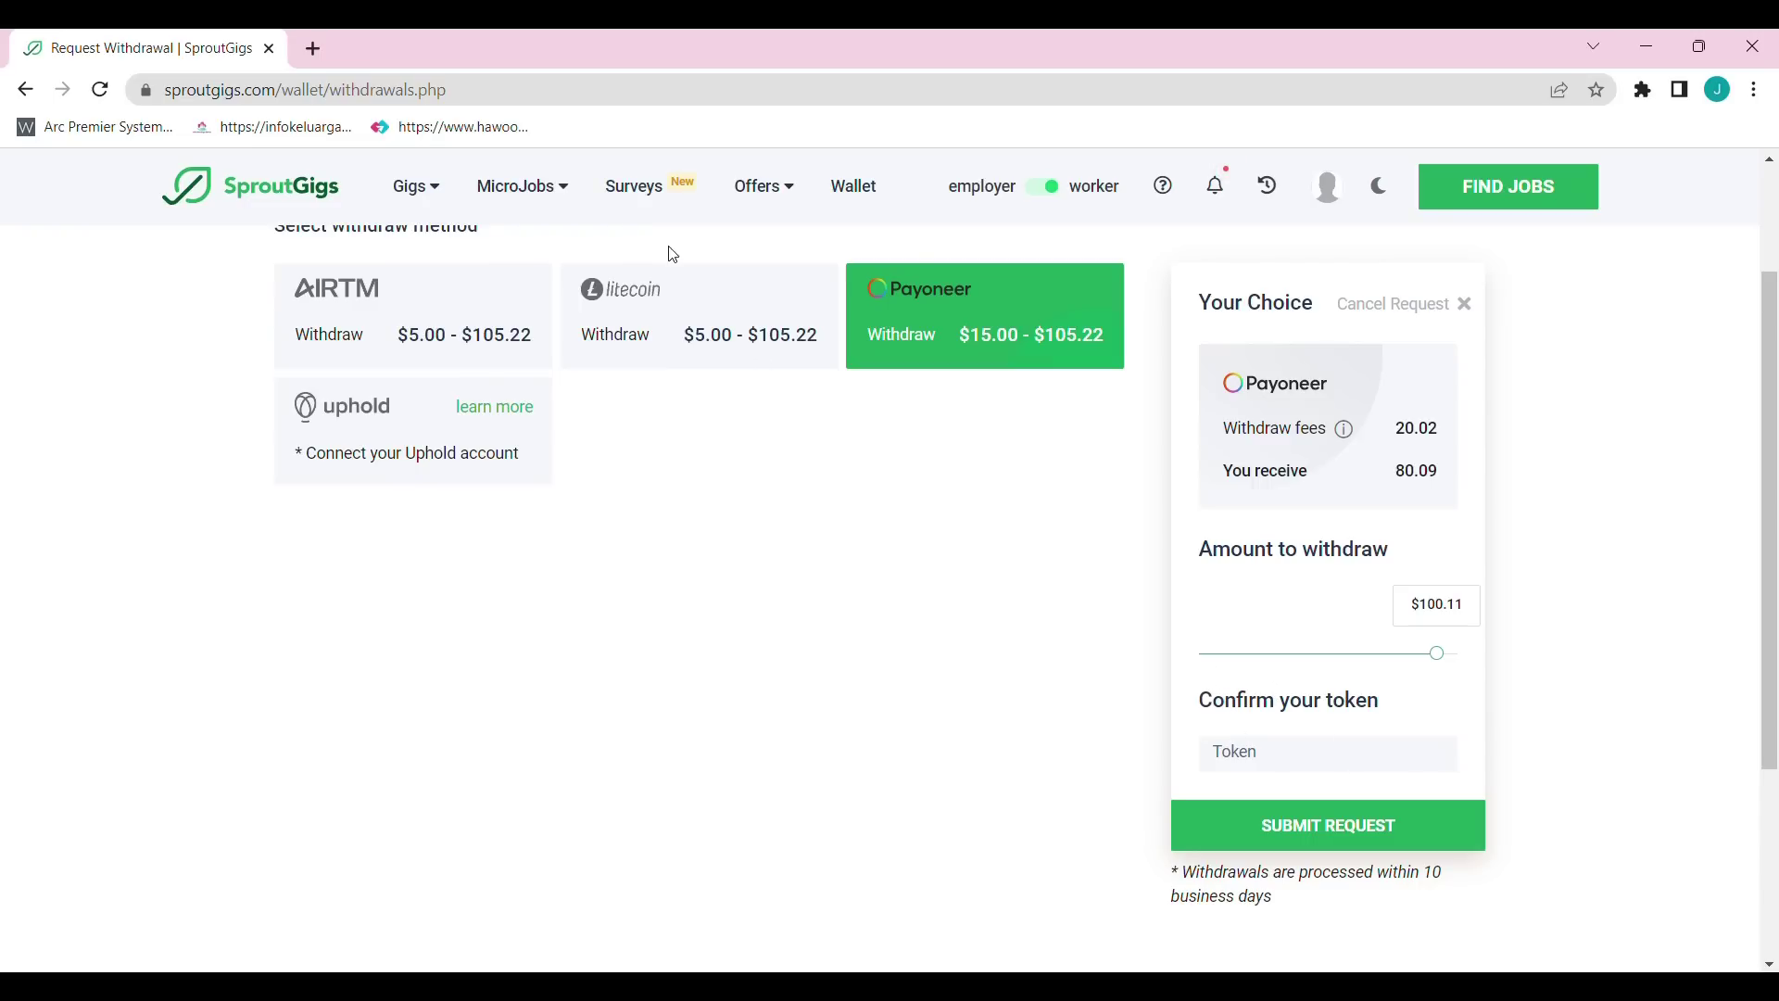
# Copy the token from Gmail's SproutGigs Confirmation Token email and return to SproutGigs
pyautogui.click(310, 43)
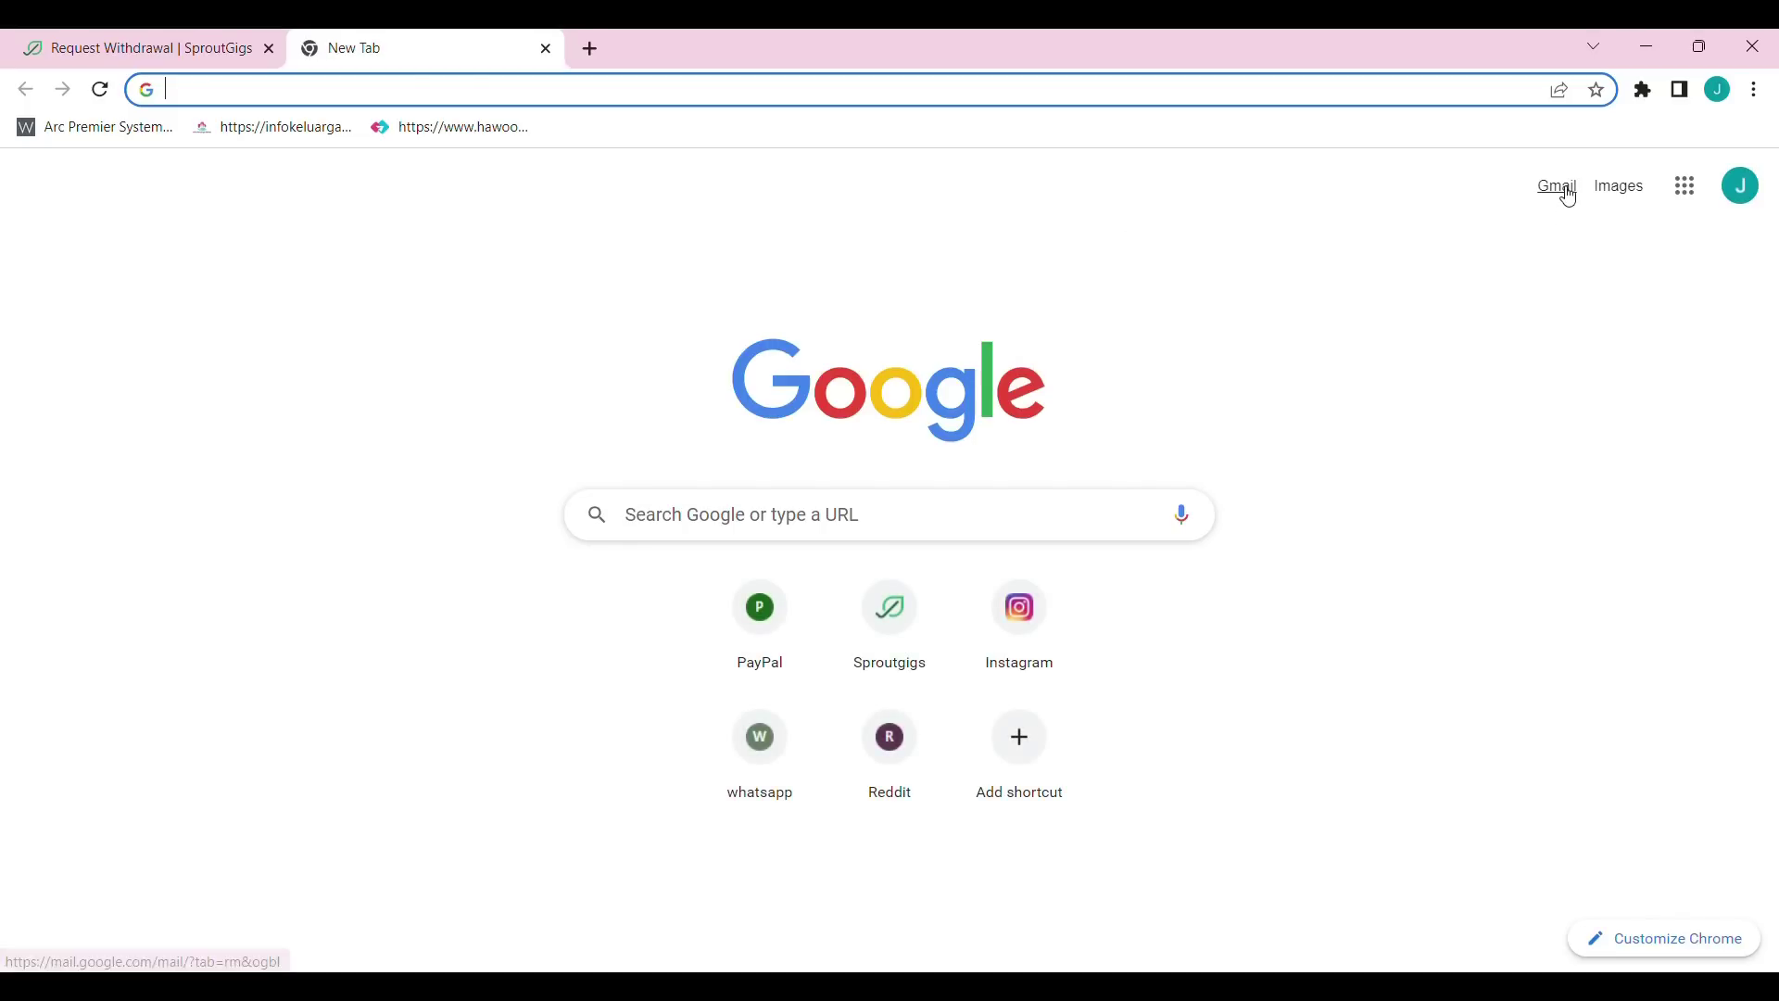
pyautogui.click(1566, 192)
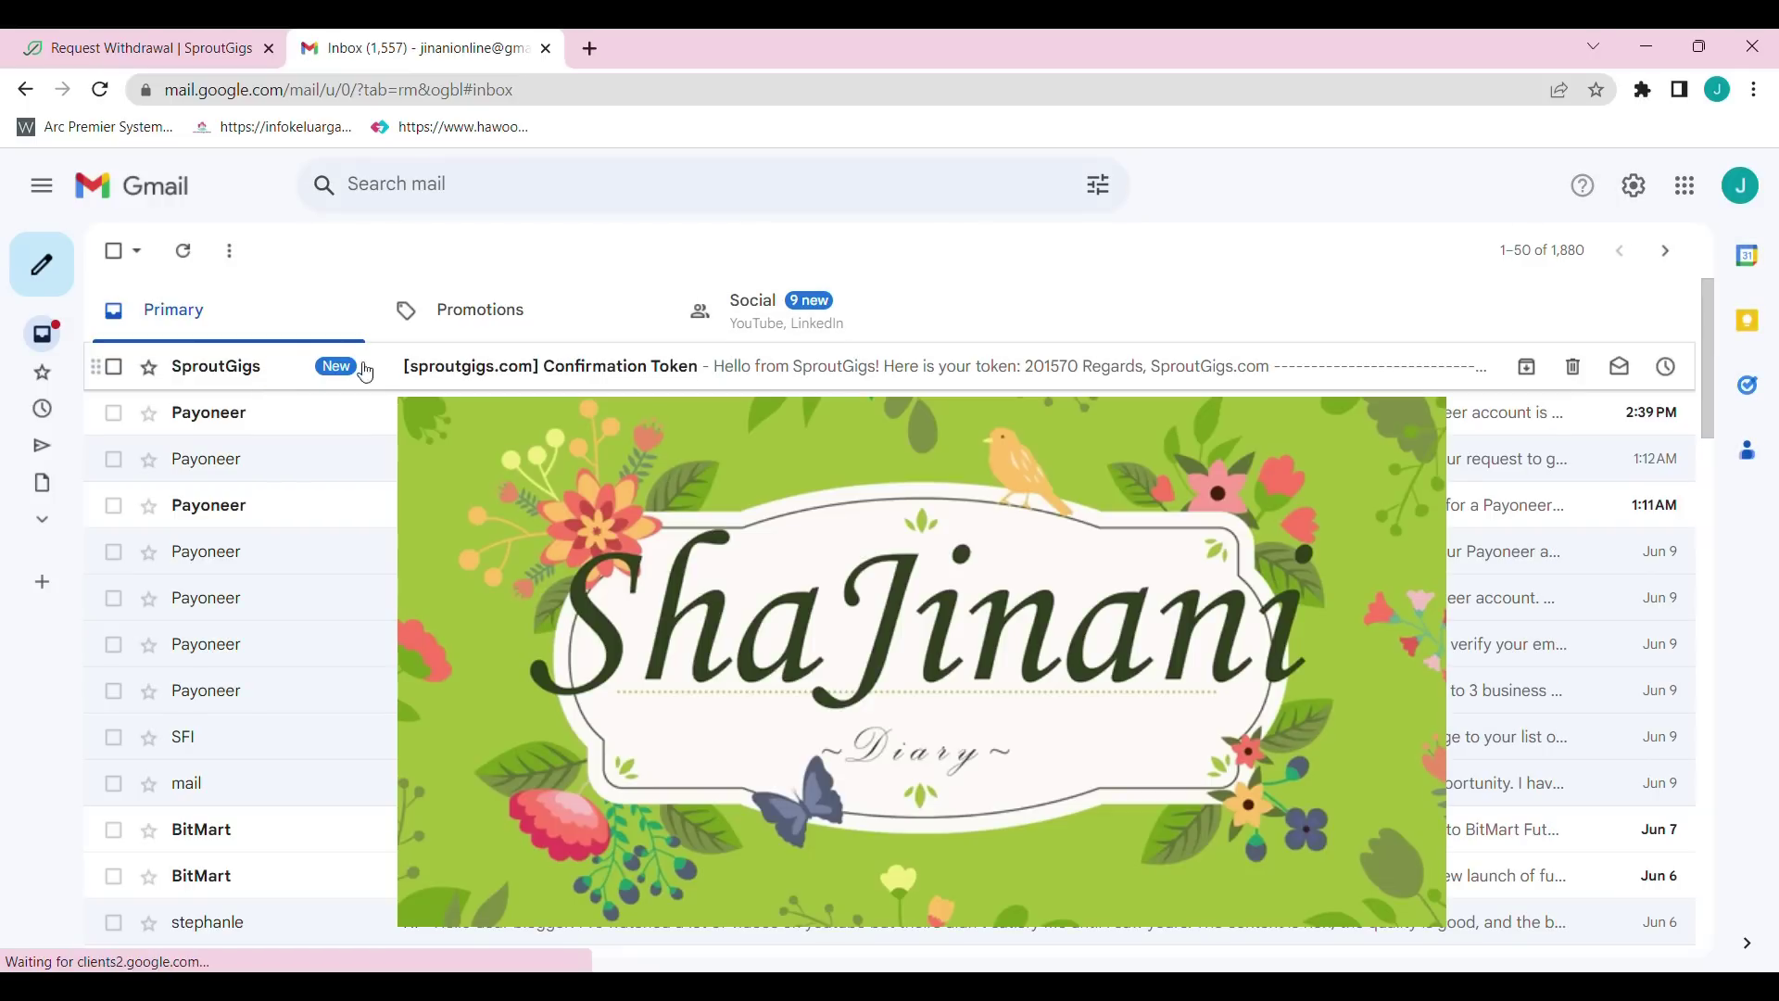
pyautogui.click(563, 367)
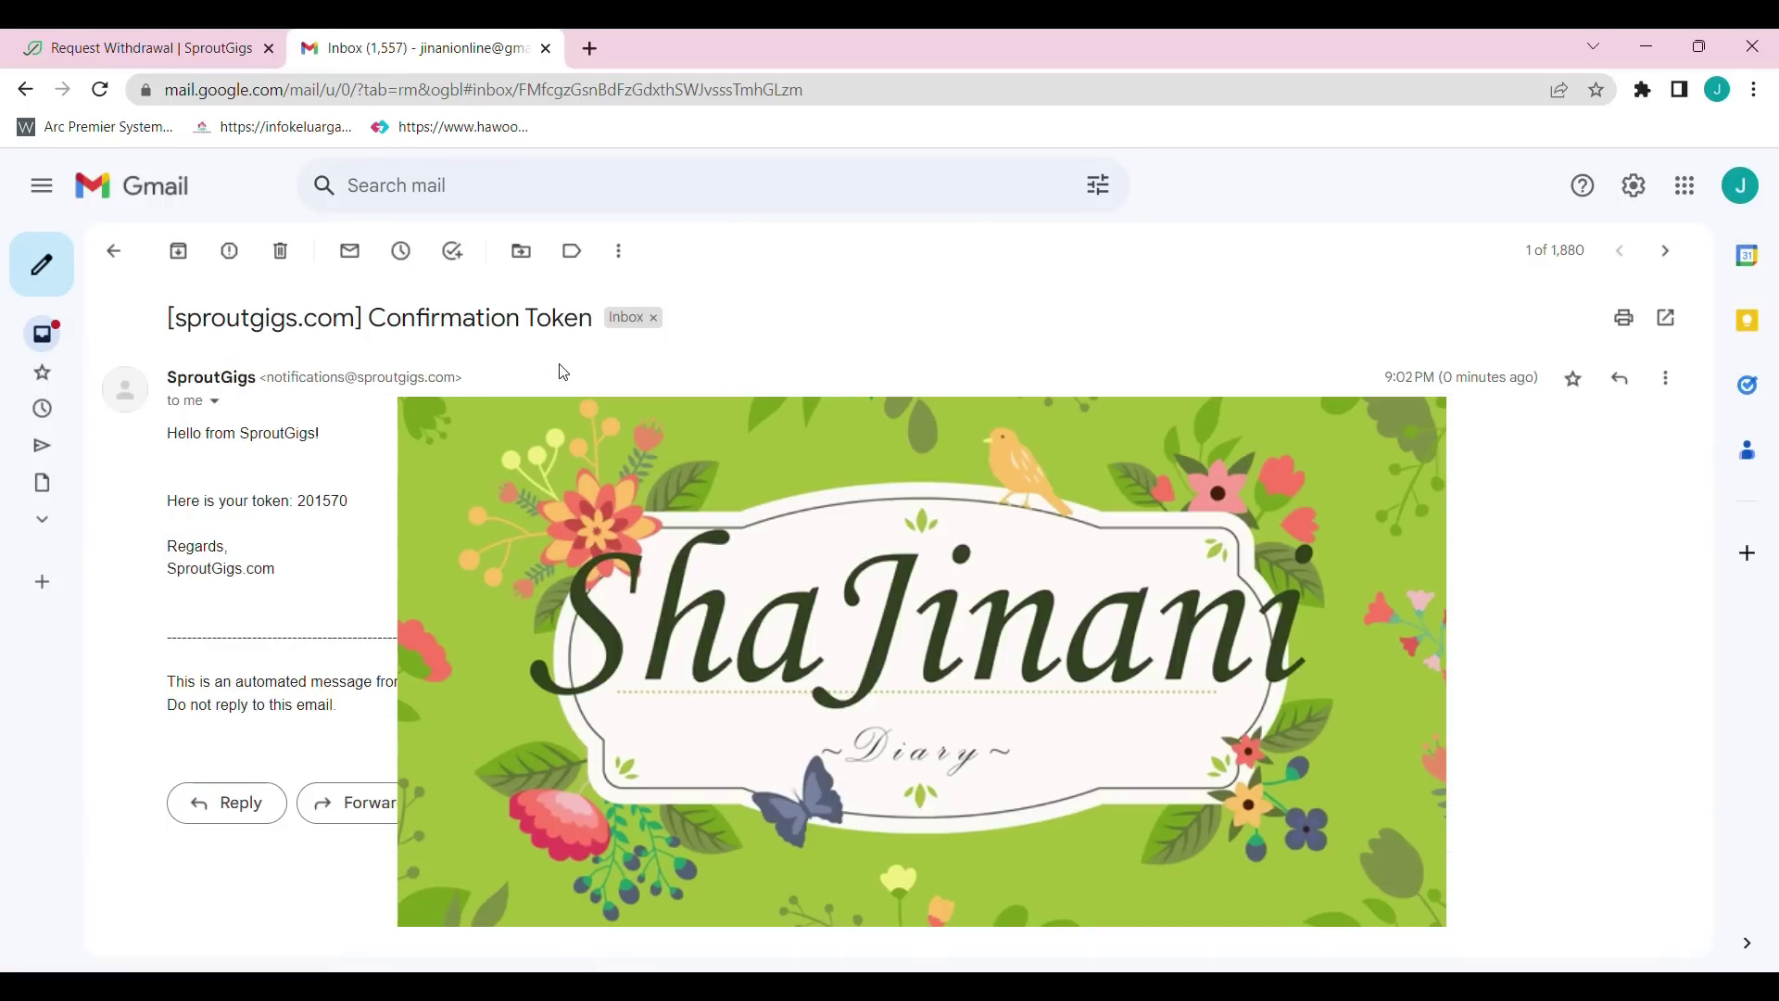
pyautogui.doubleClick(324, 500)
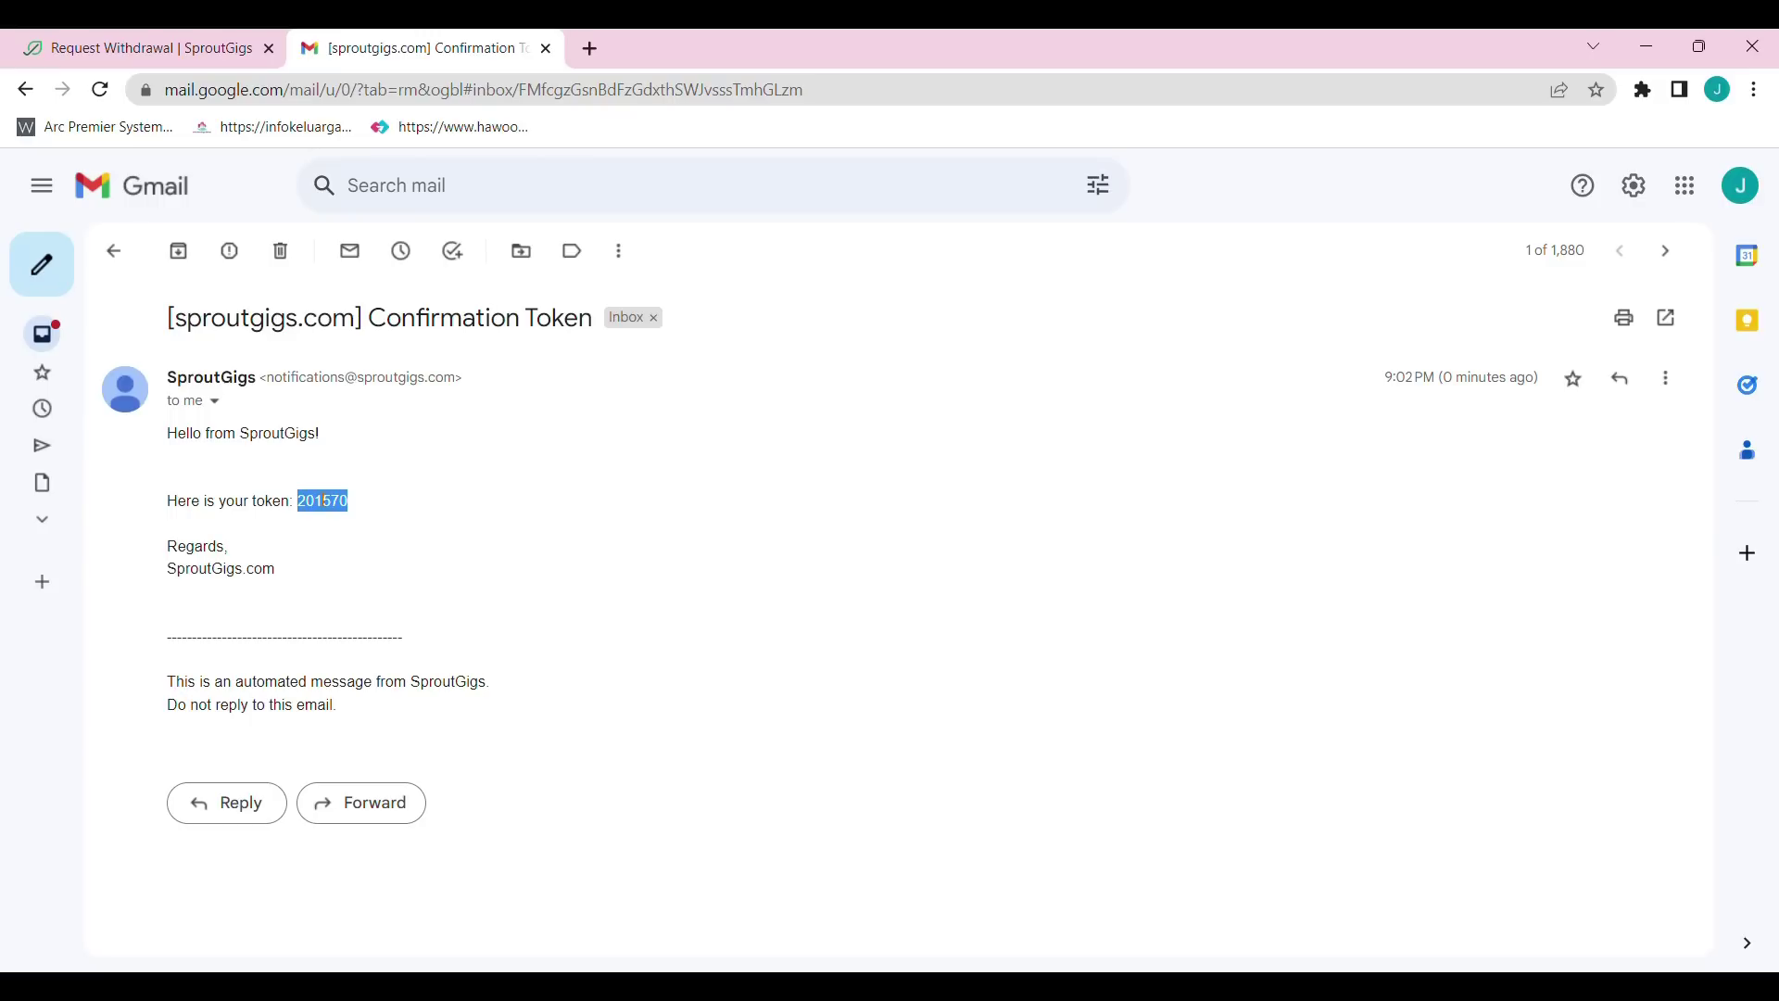
pyautogui.rightClick(326, 507)
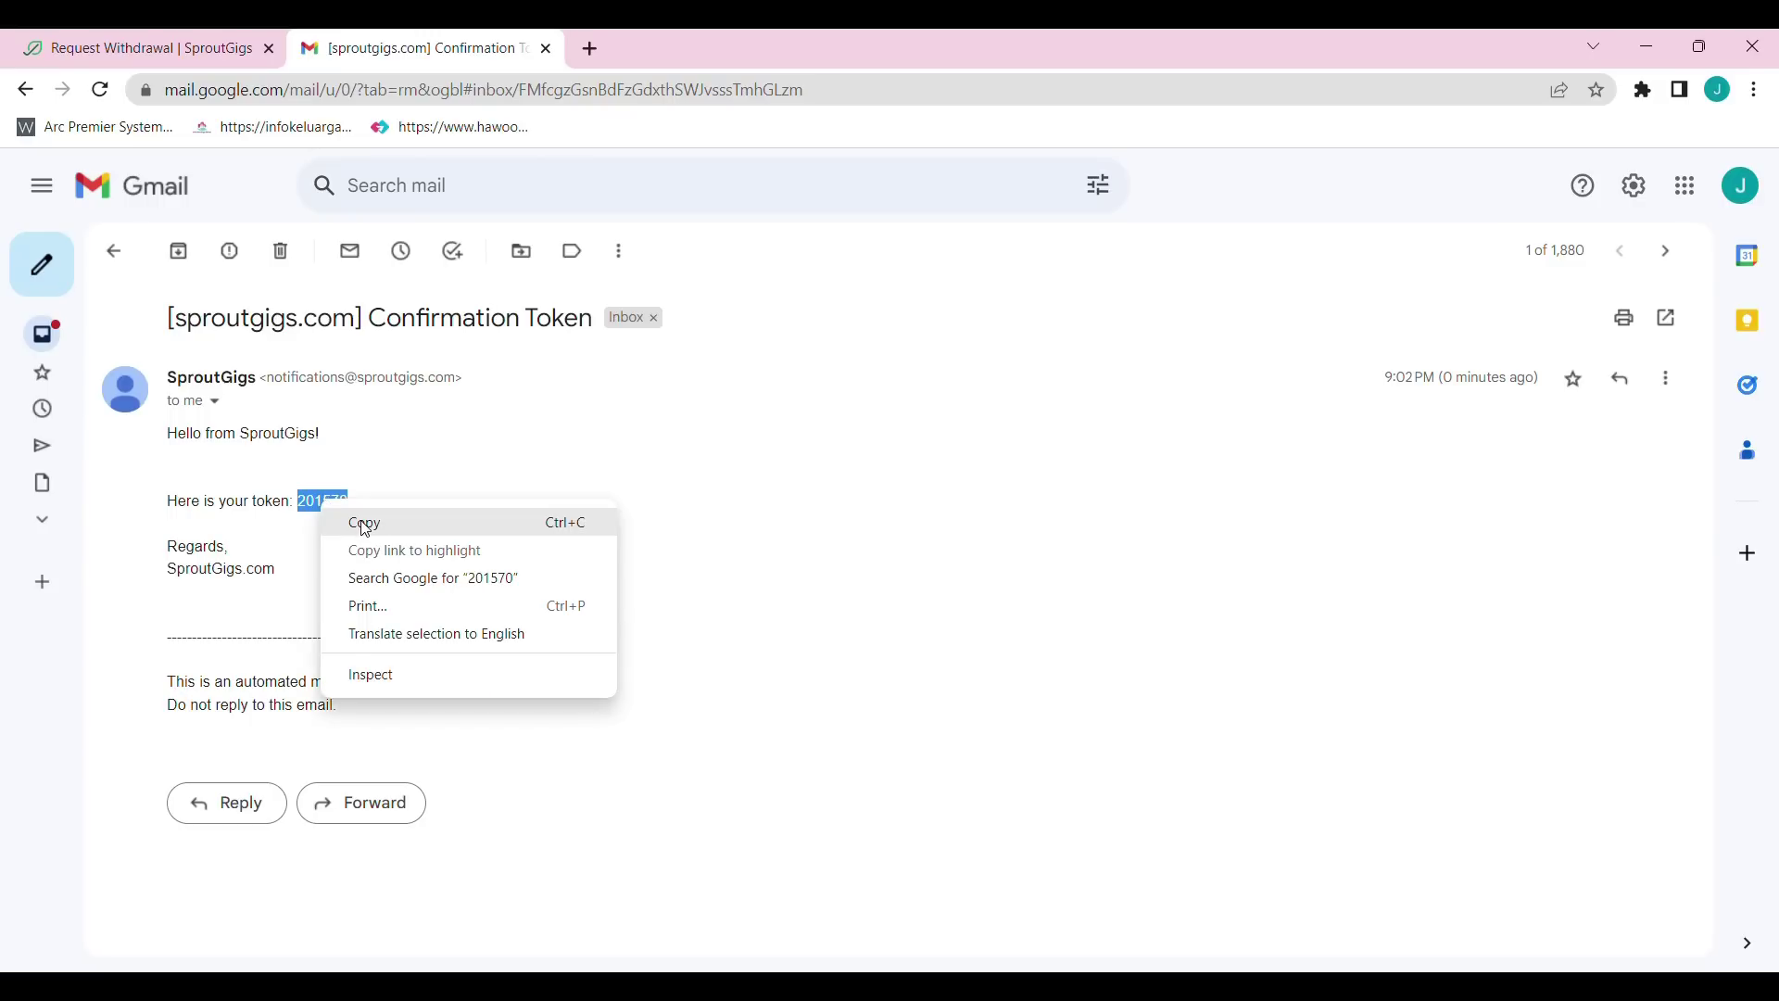
pyautogui.click(366, 521)
pyautogui.click(169, 39)
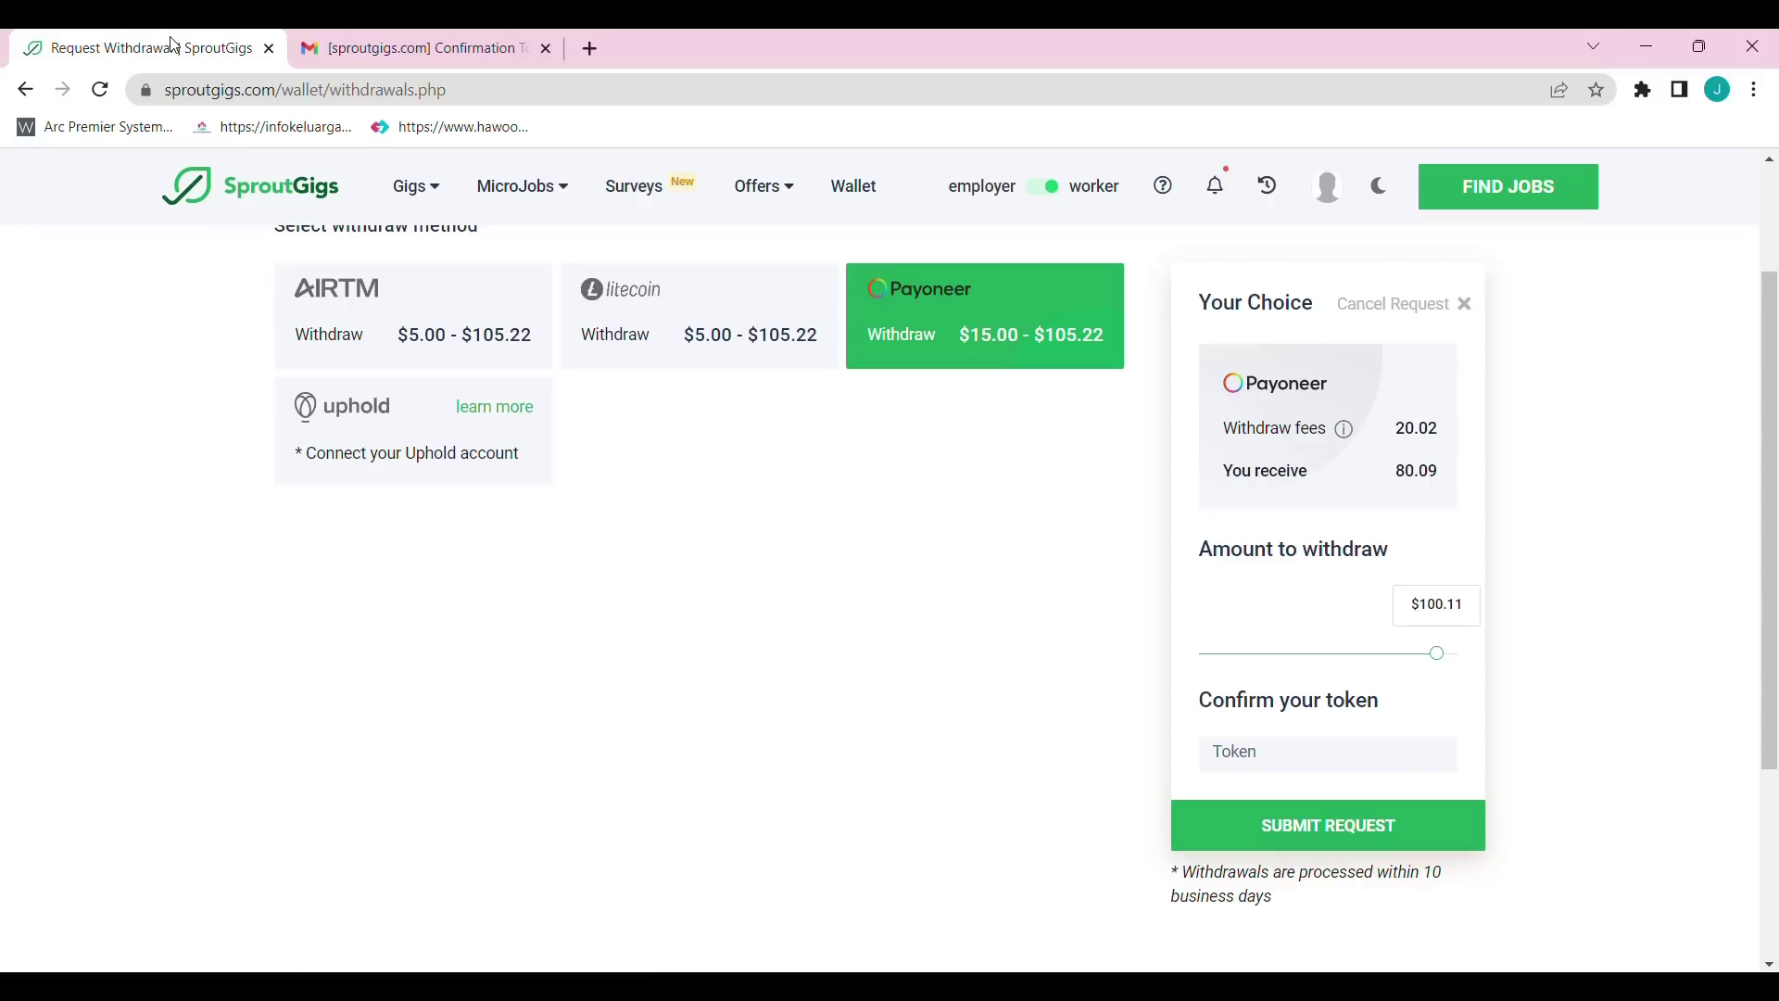
# Paste the confirmation token into the Token field and submit the withdrawal request
pyautogui.click(1260, 756)
pyautogui.rightClick(1261, 756)
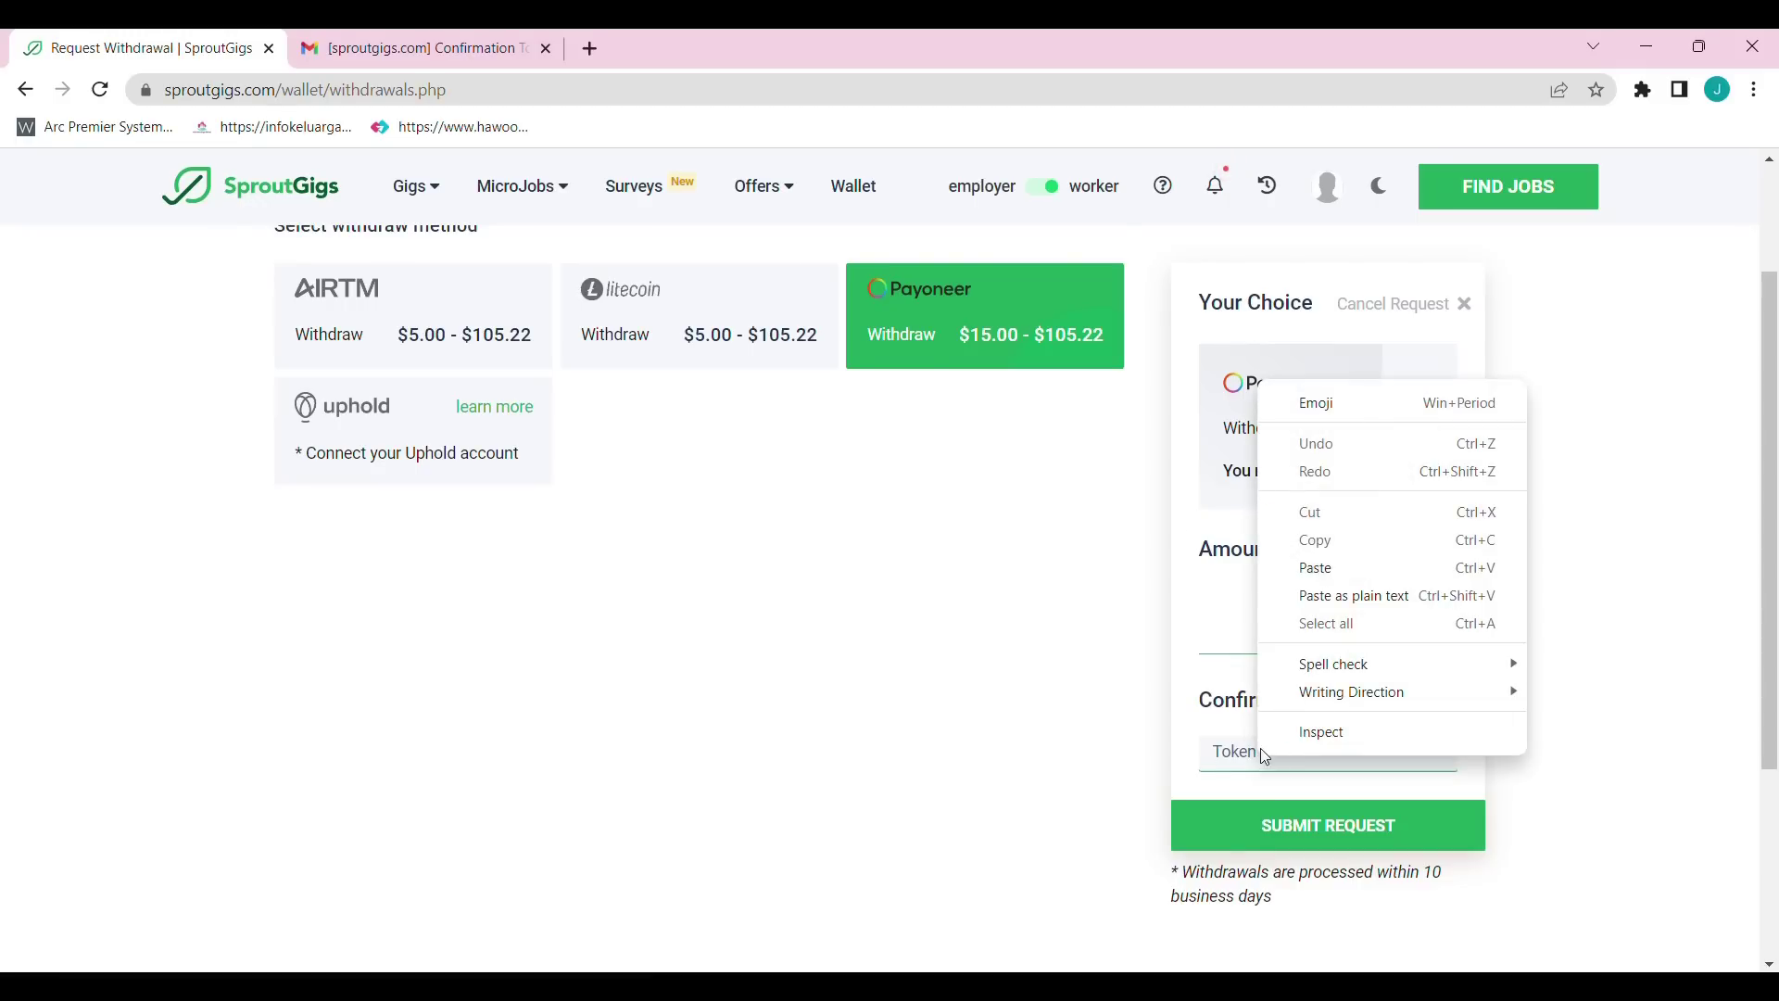
pyautogui.click(1314, 568)
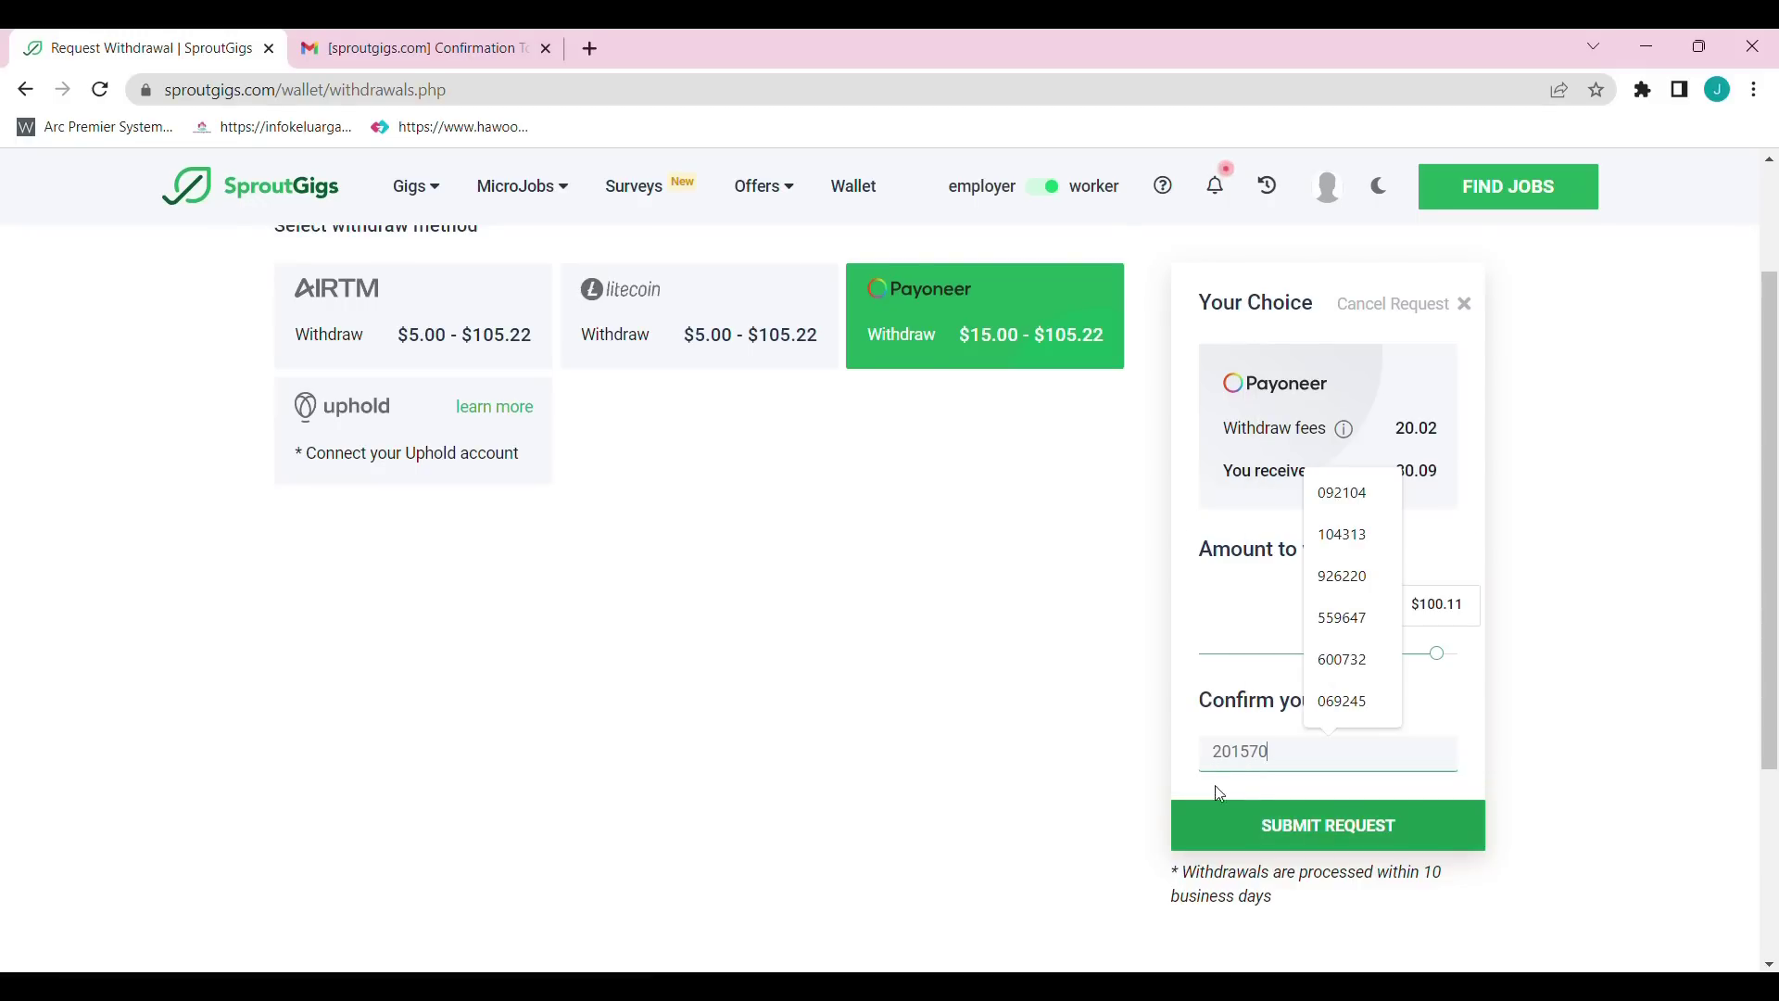
pyautogui.click(1287, 756)
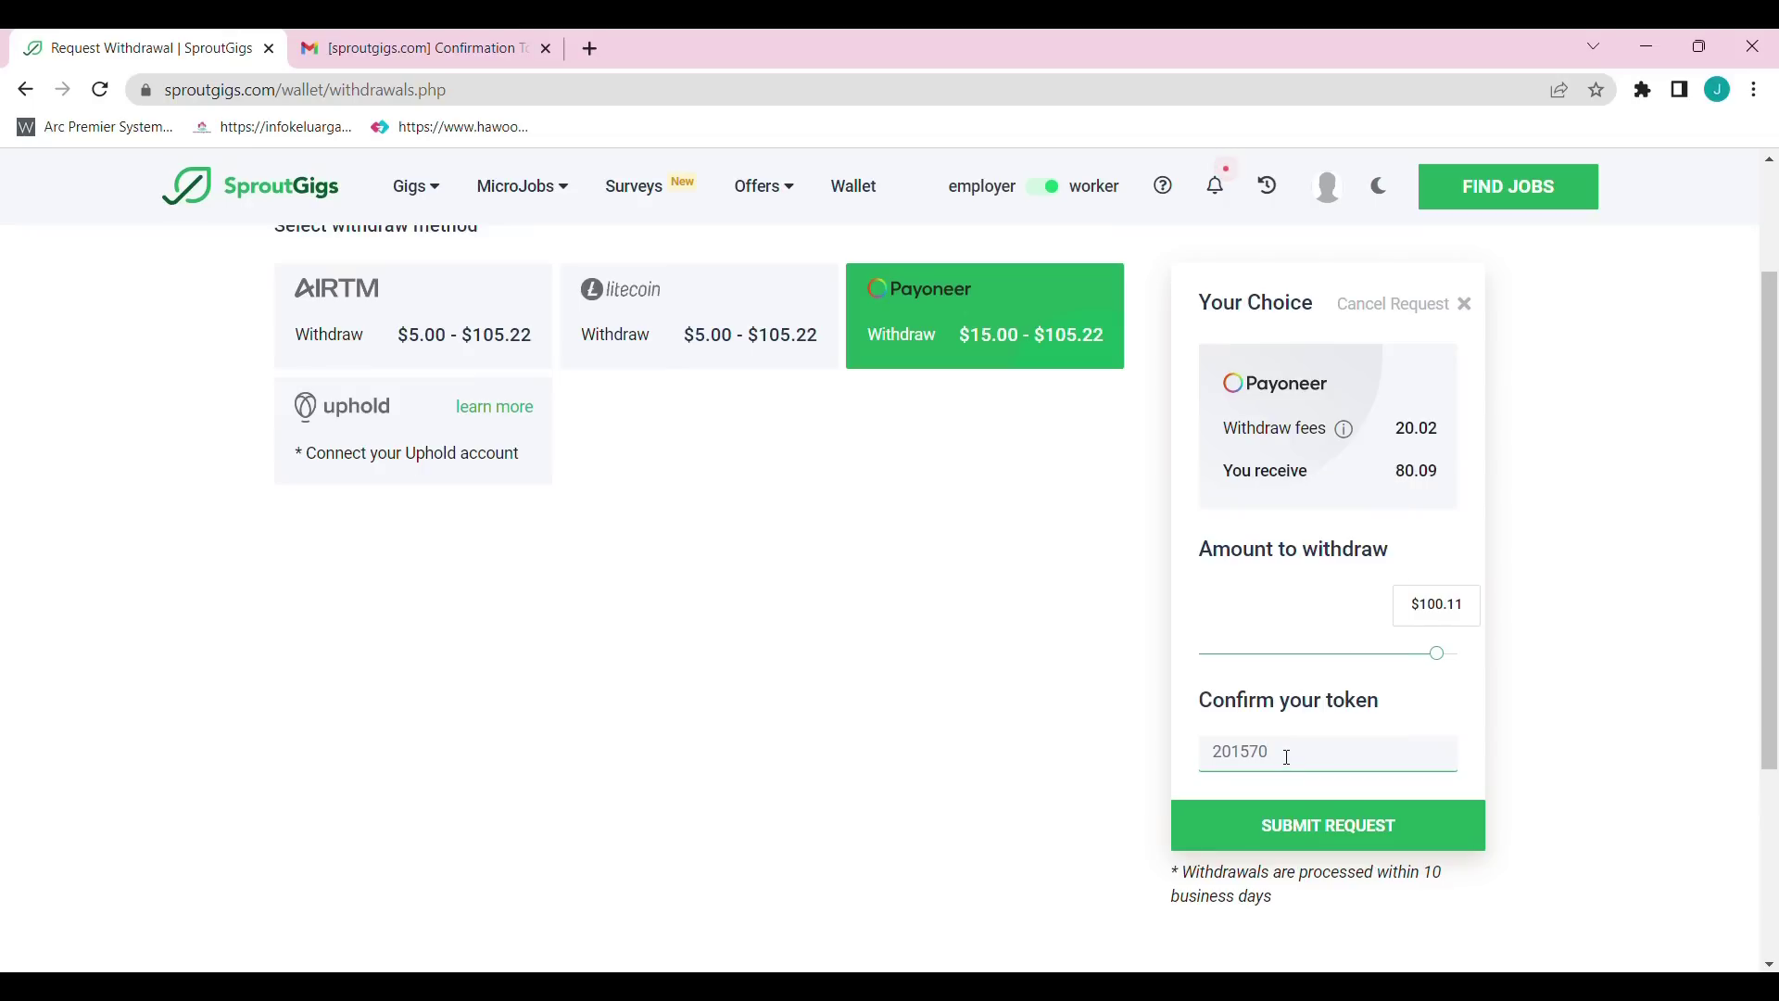
pyautogui.click(1357, 860)
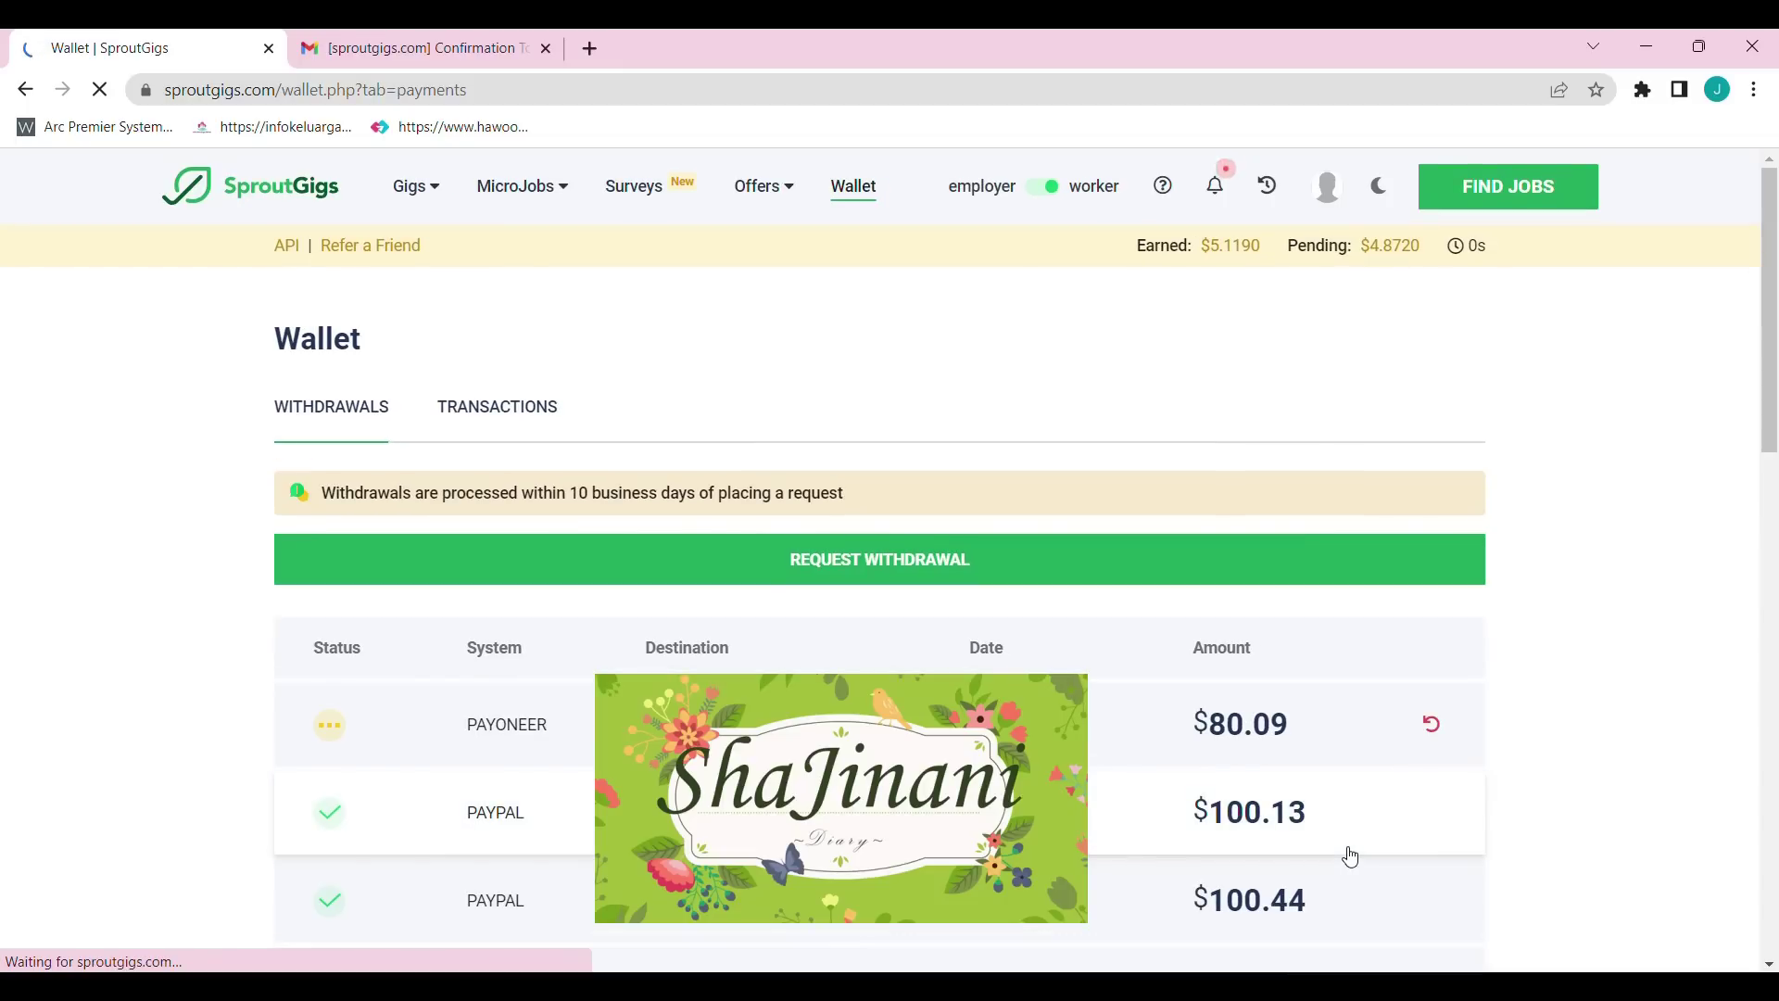
pyautogui.click(416, 48)
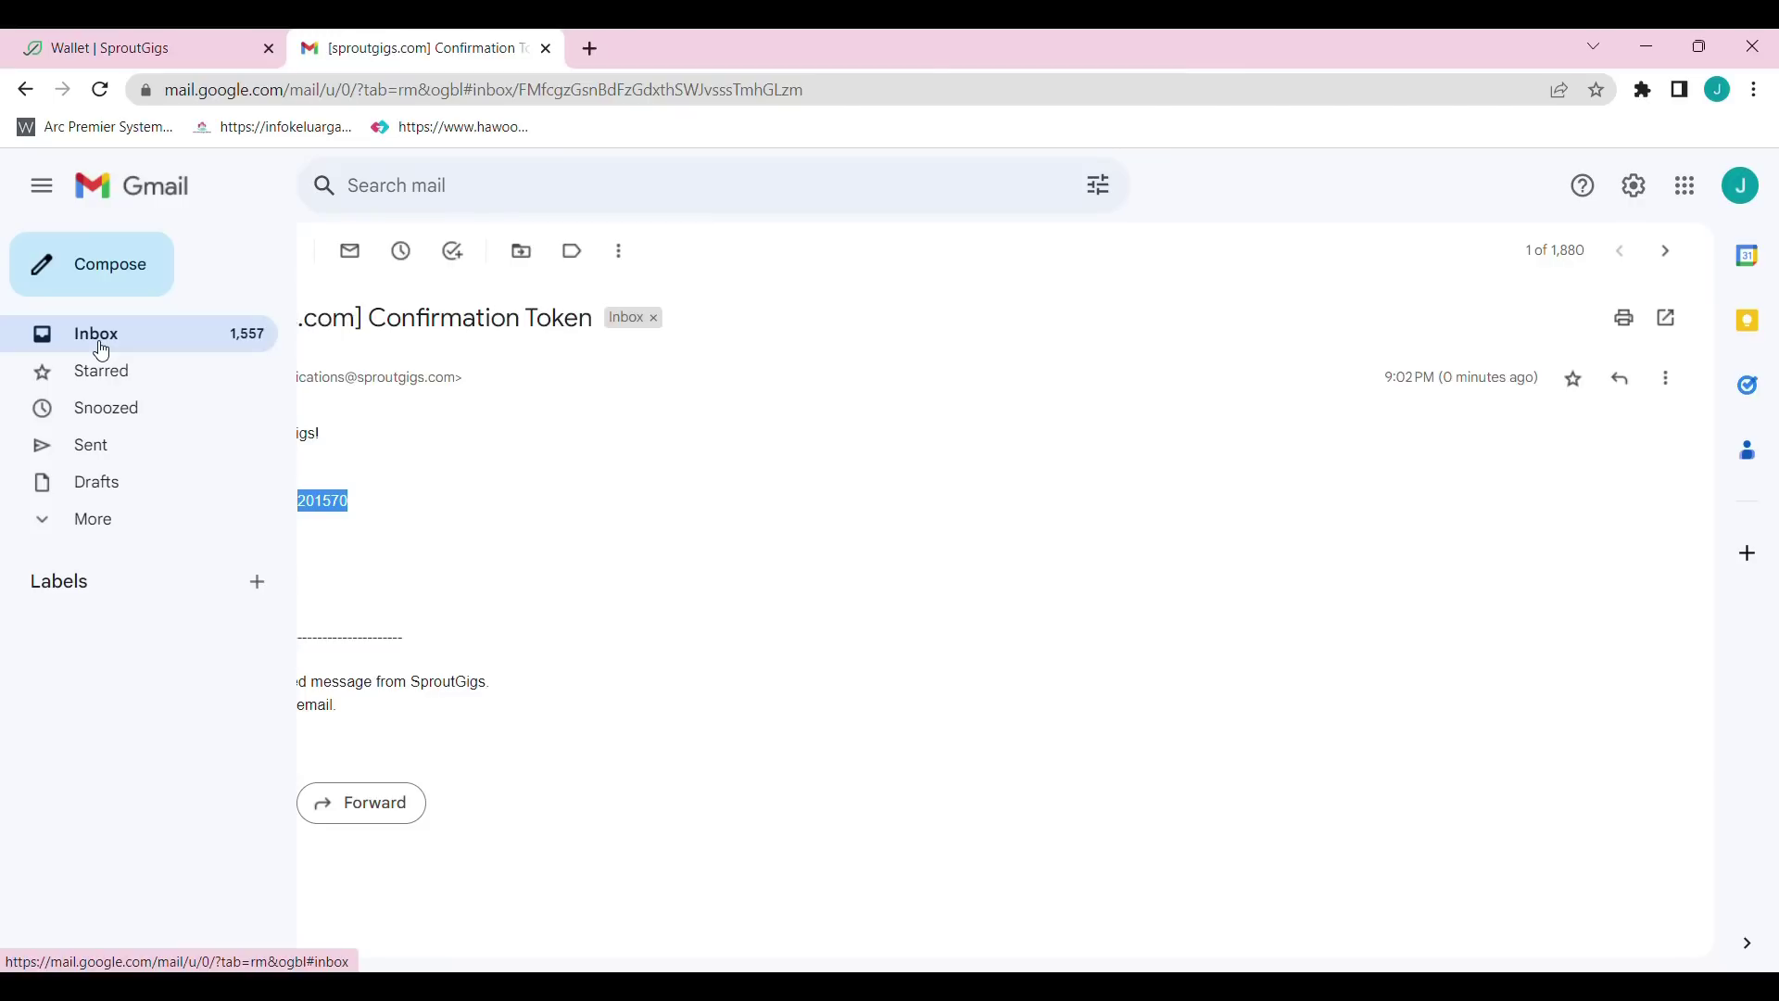
# Open the SproutGigs 'You Have Received a Payment!' email from the Gmail inbox
pyautogui.click(97, 343)
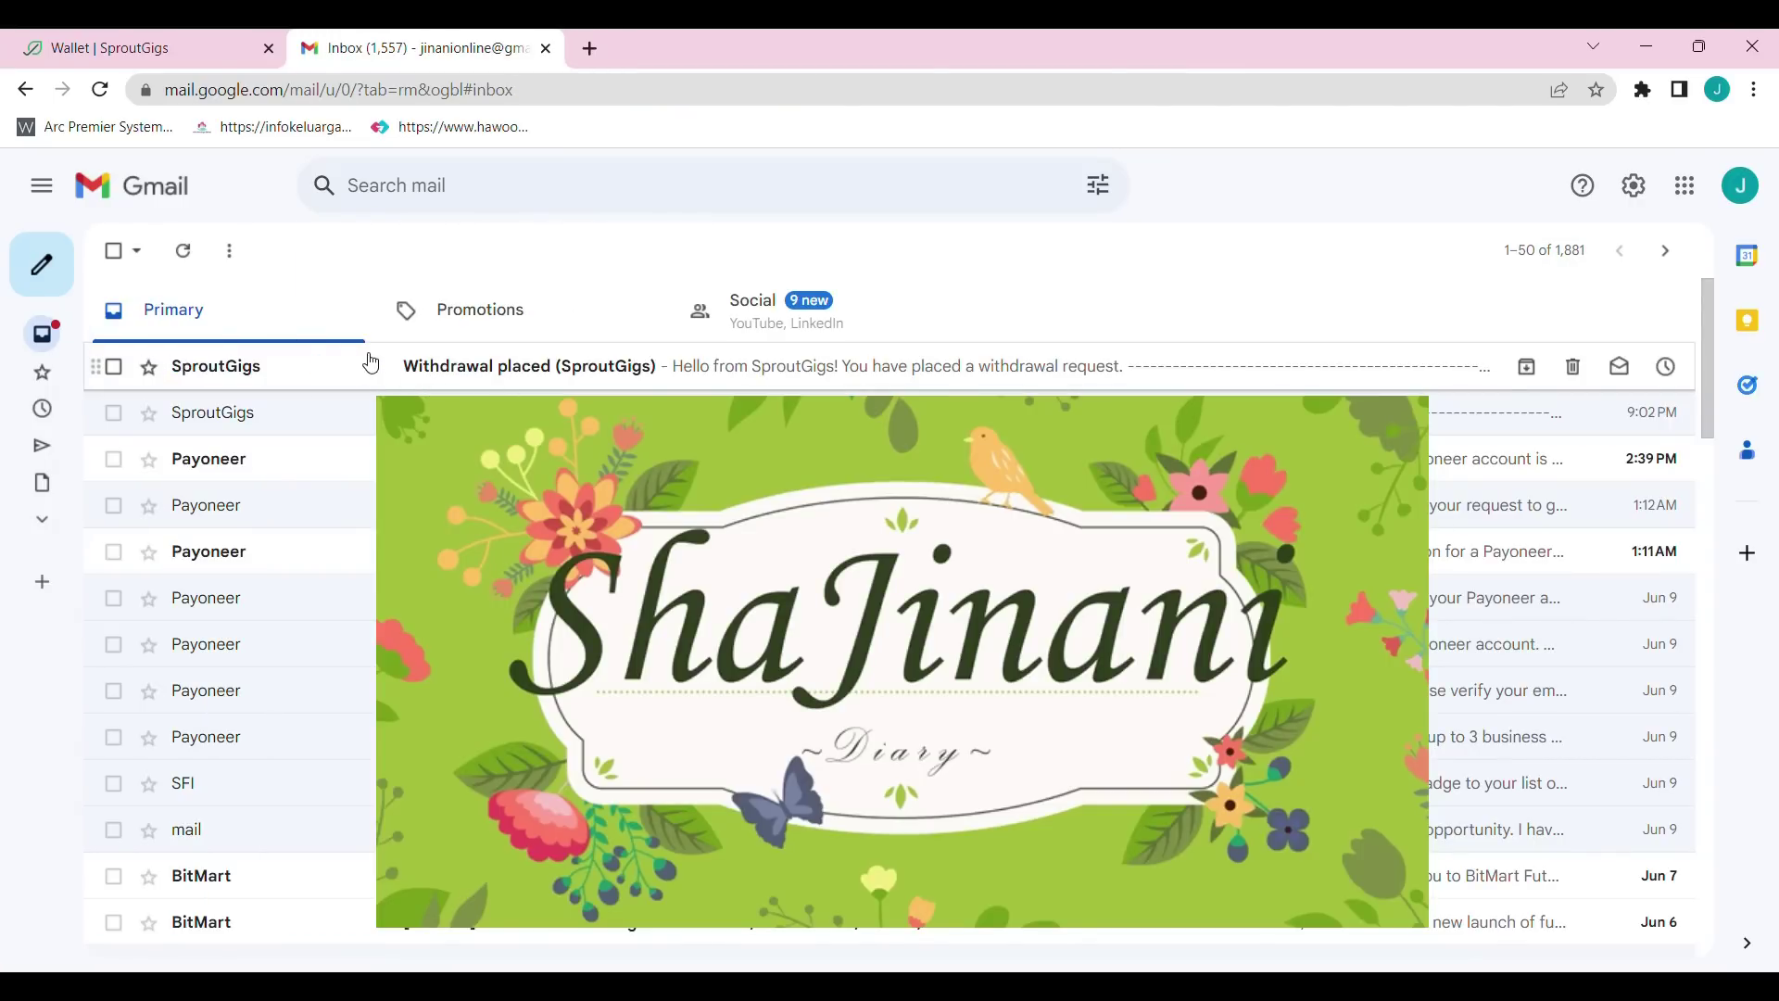
pyautogui.click(475, 376)
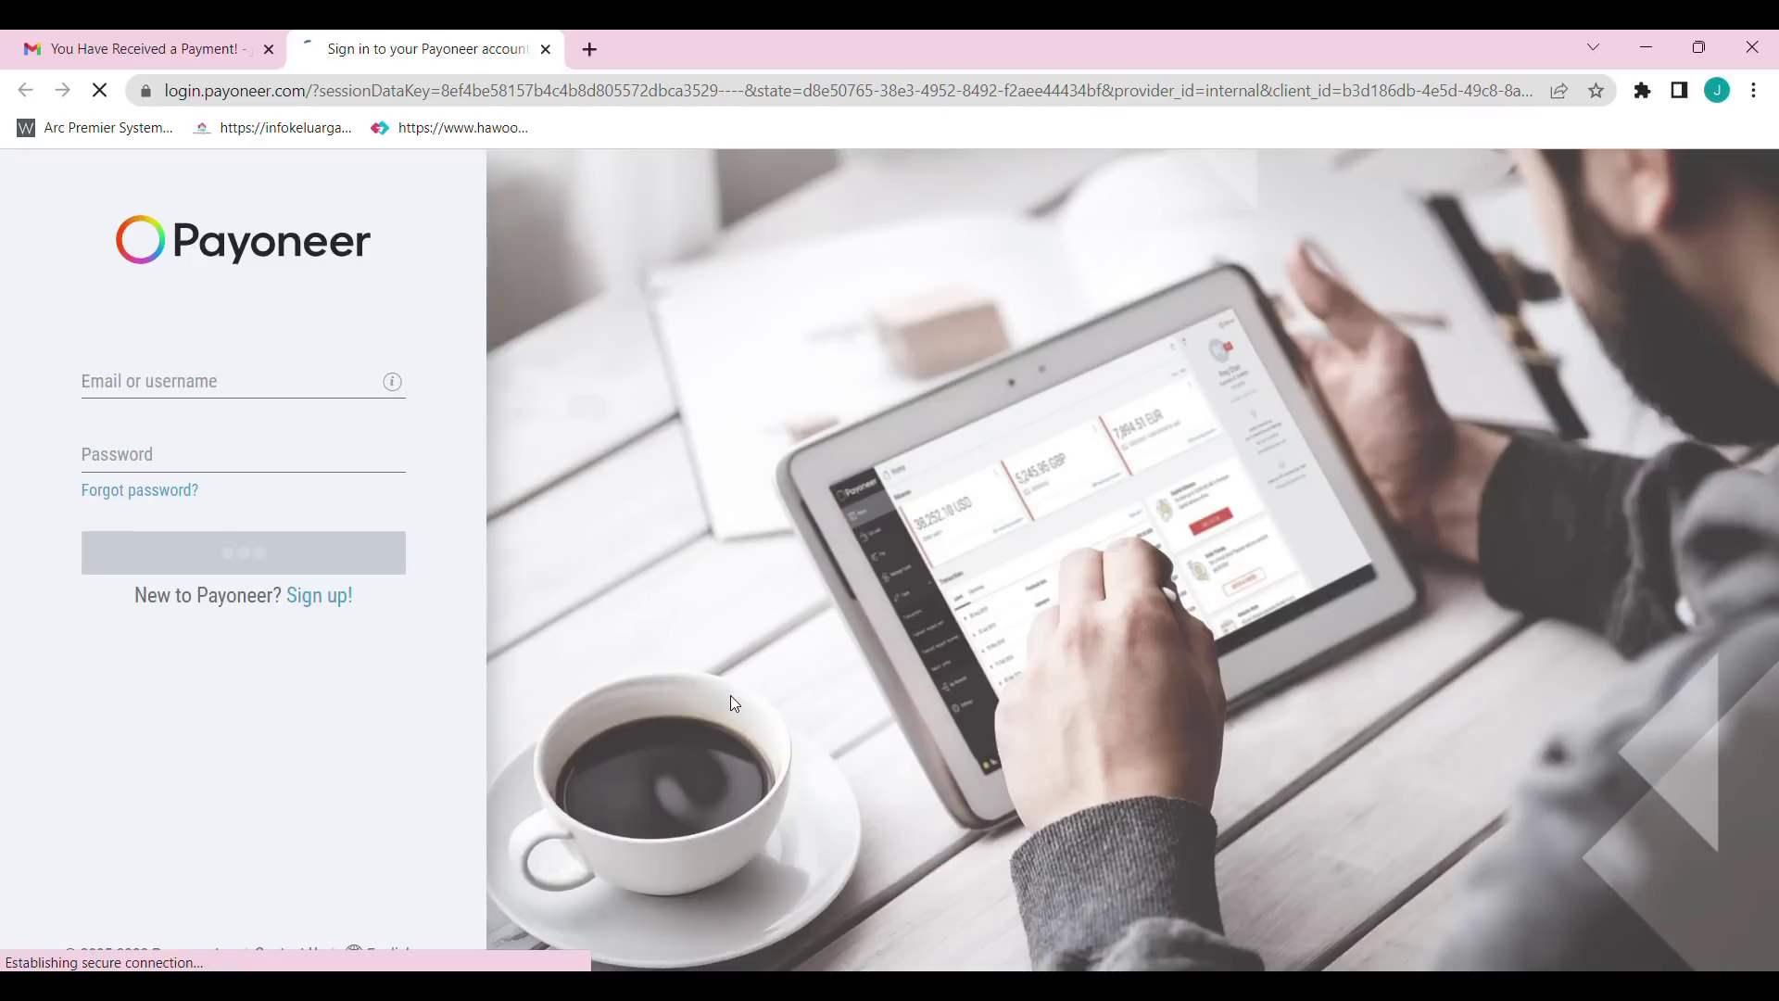
# Sign in to Payoneer with the pasted username and the account password
pyautogui.click(256, 382)
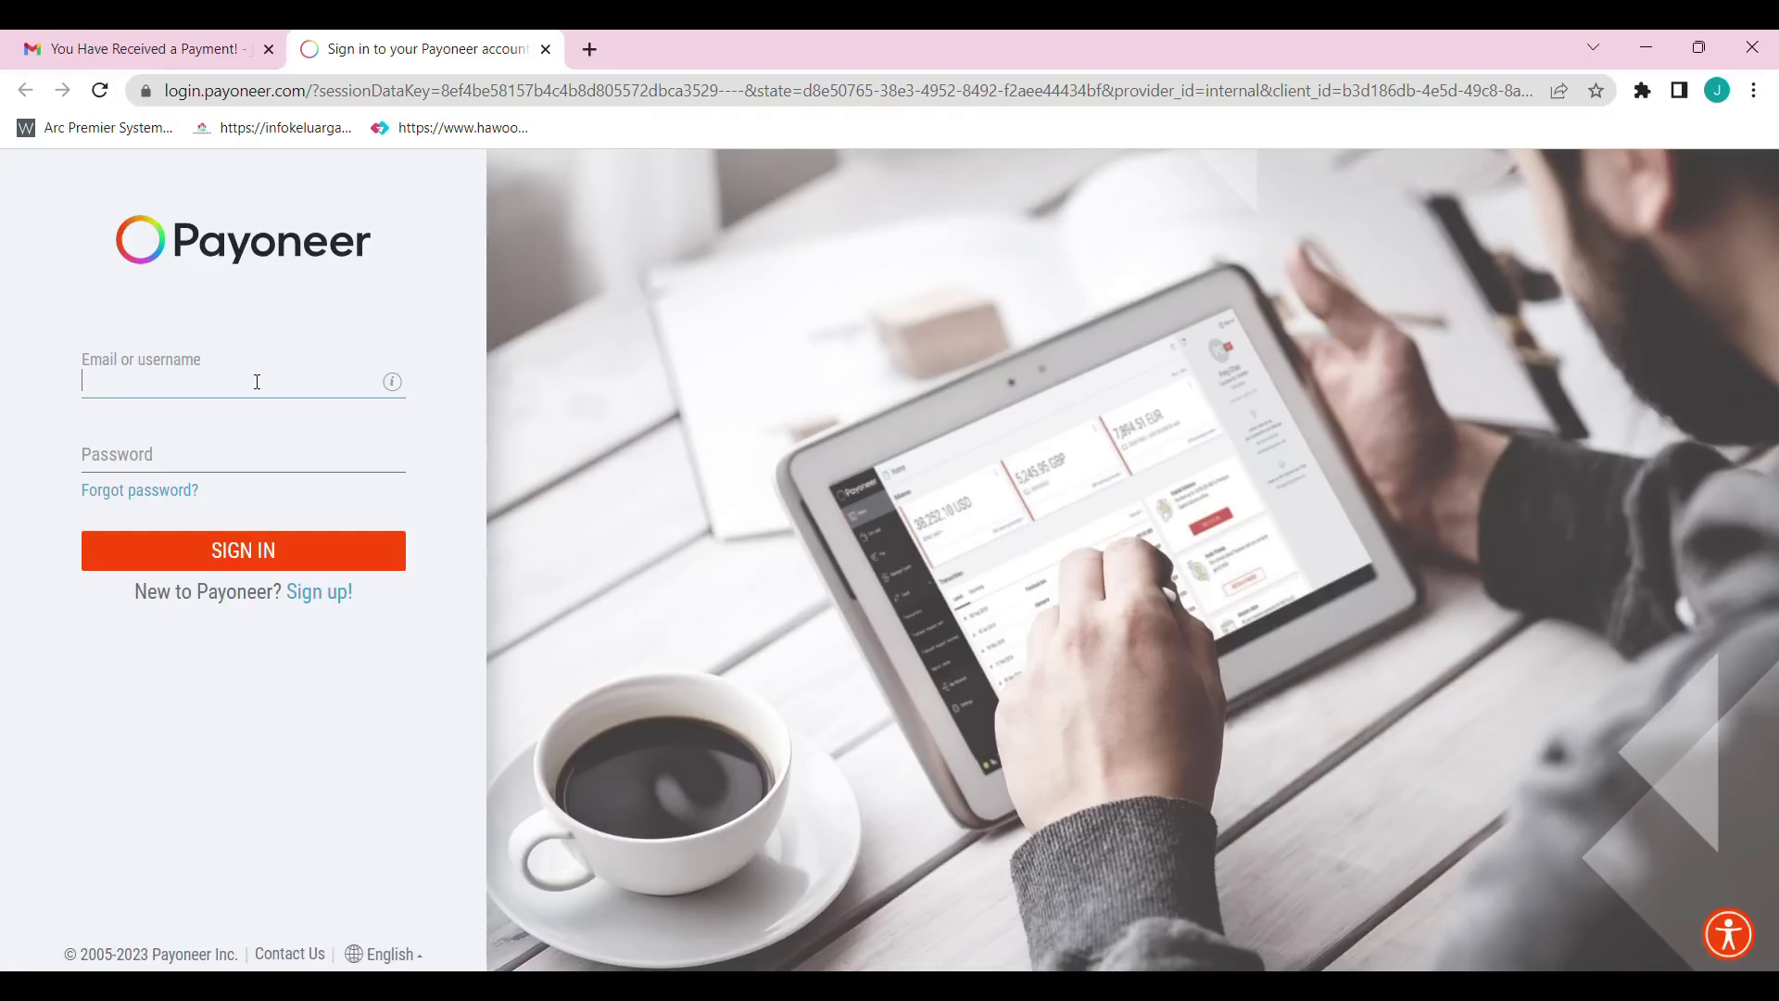
pyautogui.hotkey('ctrl', 'v')
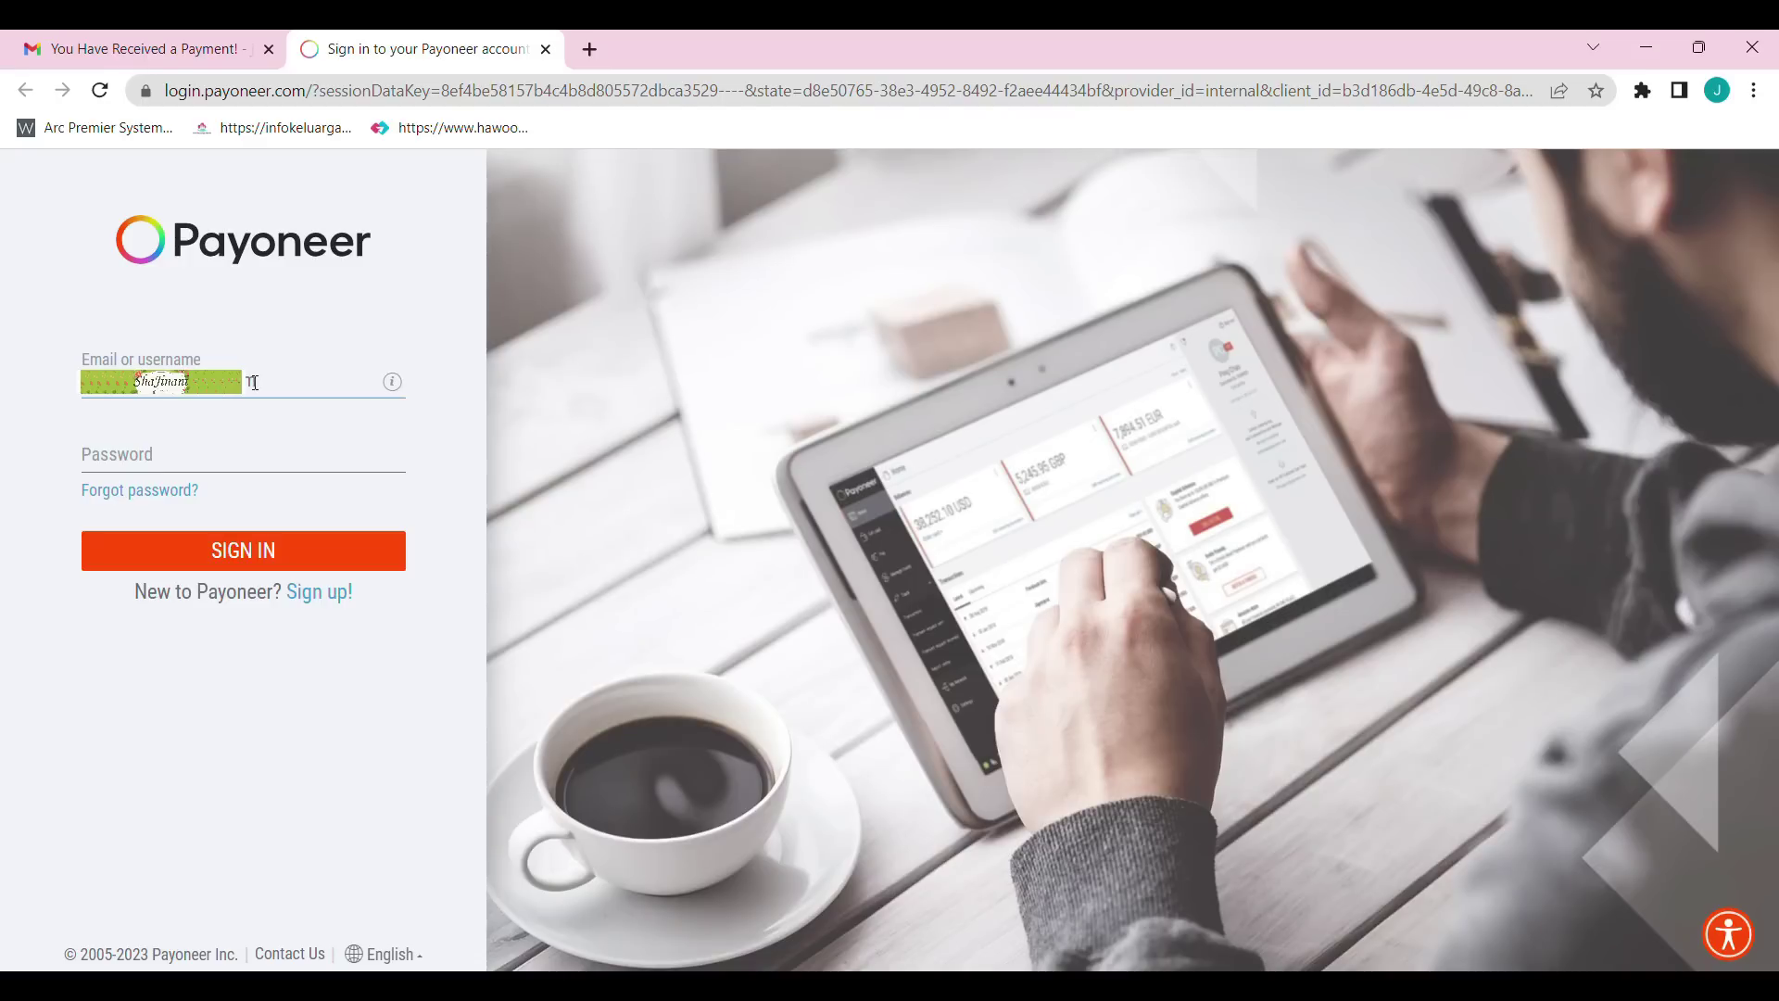
pyautogui.click(173, 456)
pyautogui.write('••')
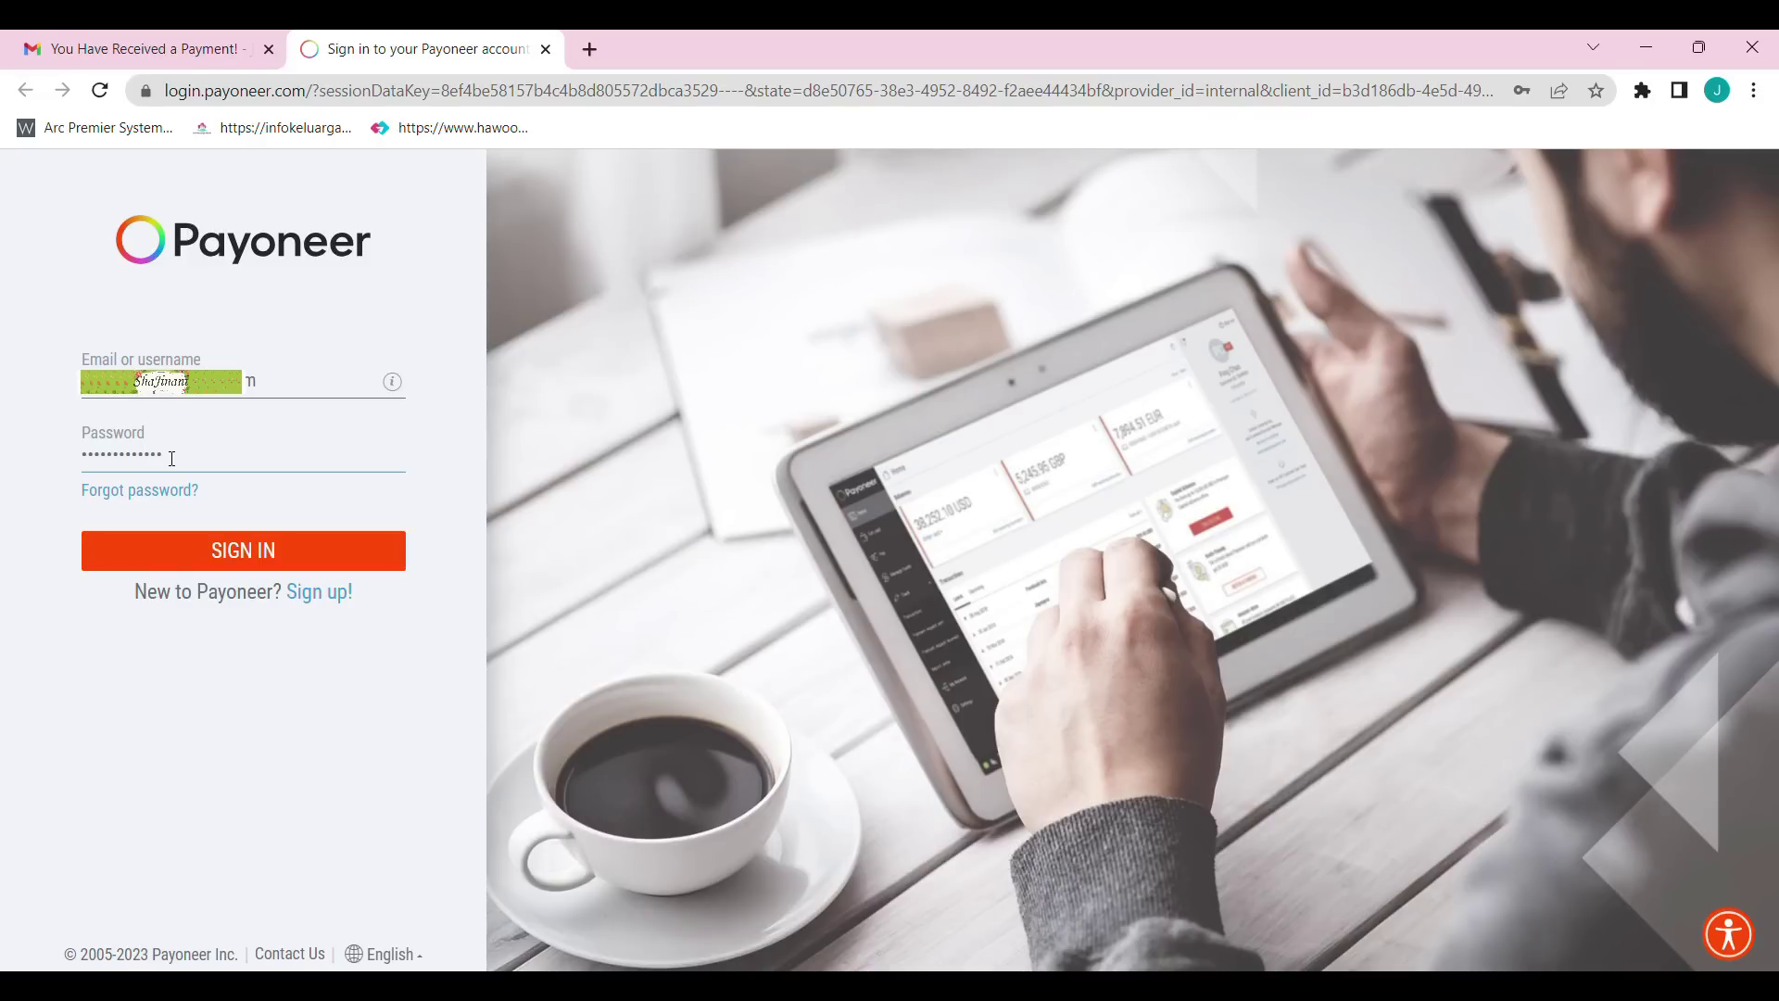
pyautogui.click(202, 546)
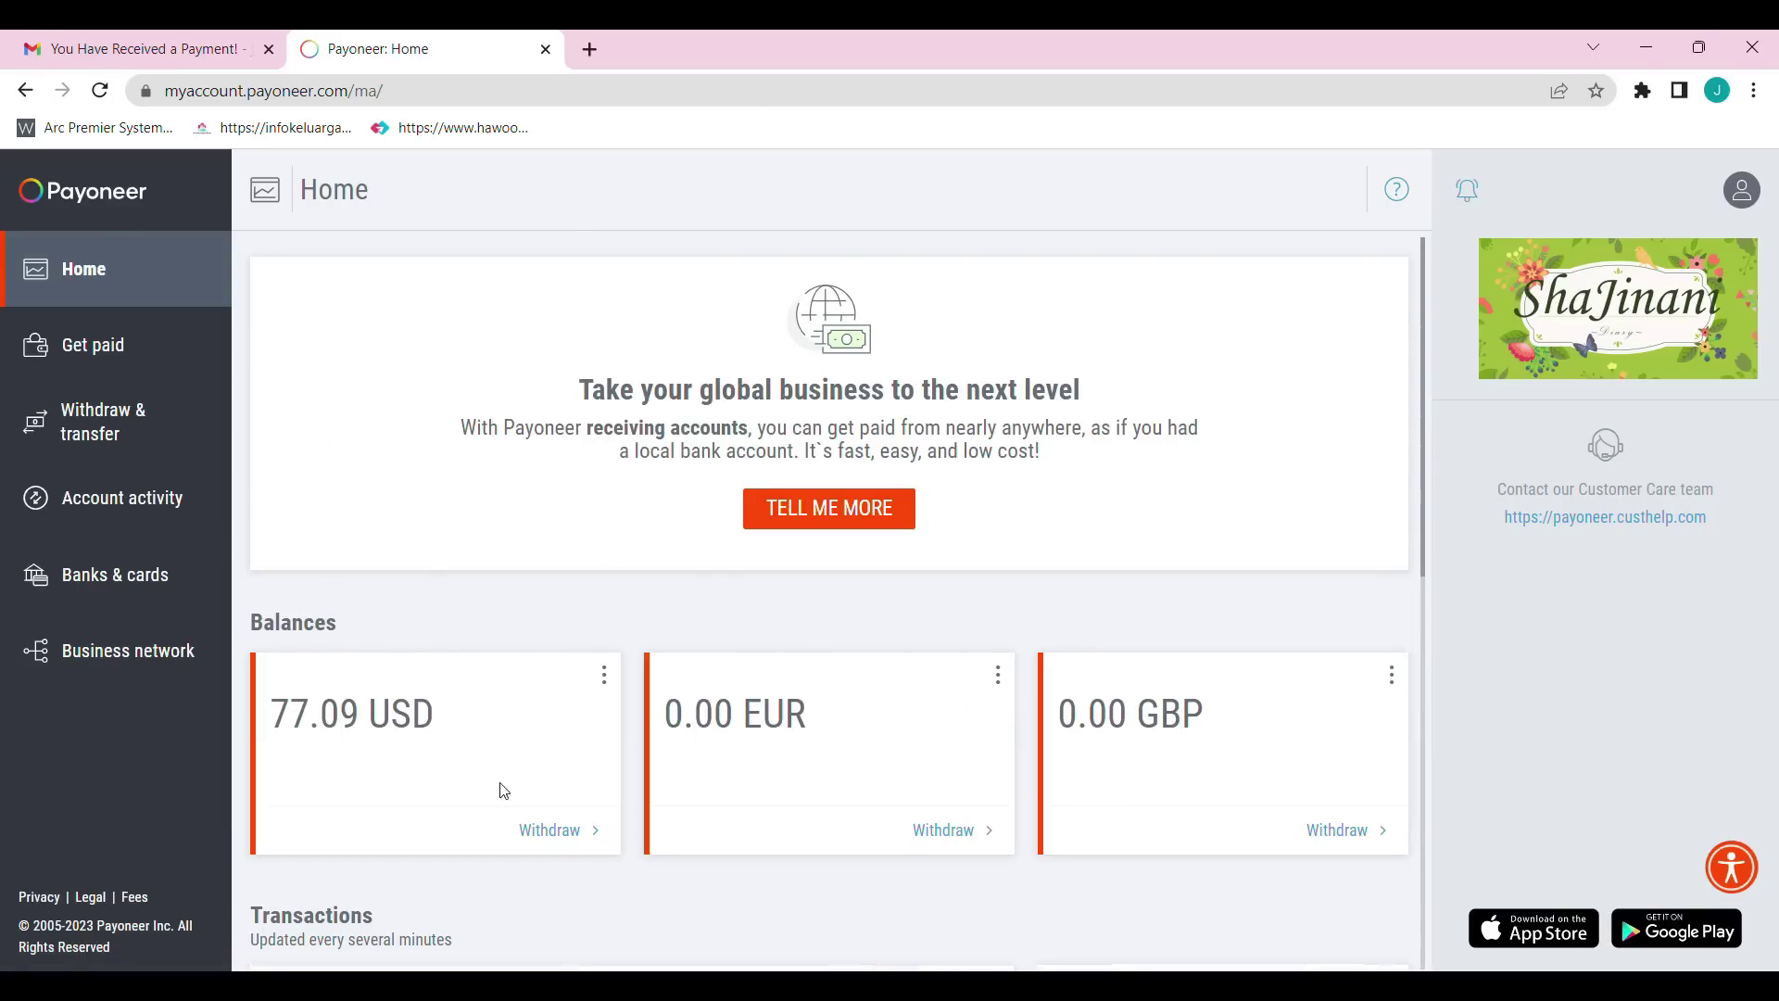
# Check the 77.09 USD balance and transactions on Payoneer Home, then go to Withdraw & transfer
pyautogui.scroll(-2, 408, 791)
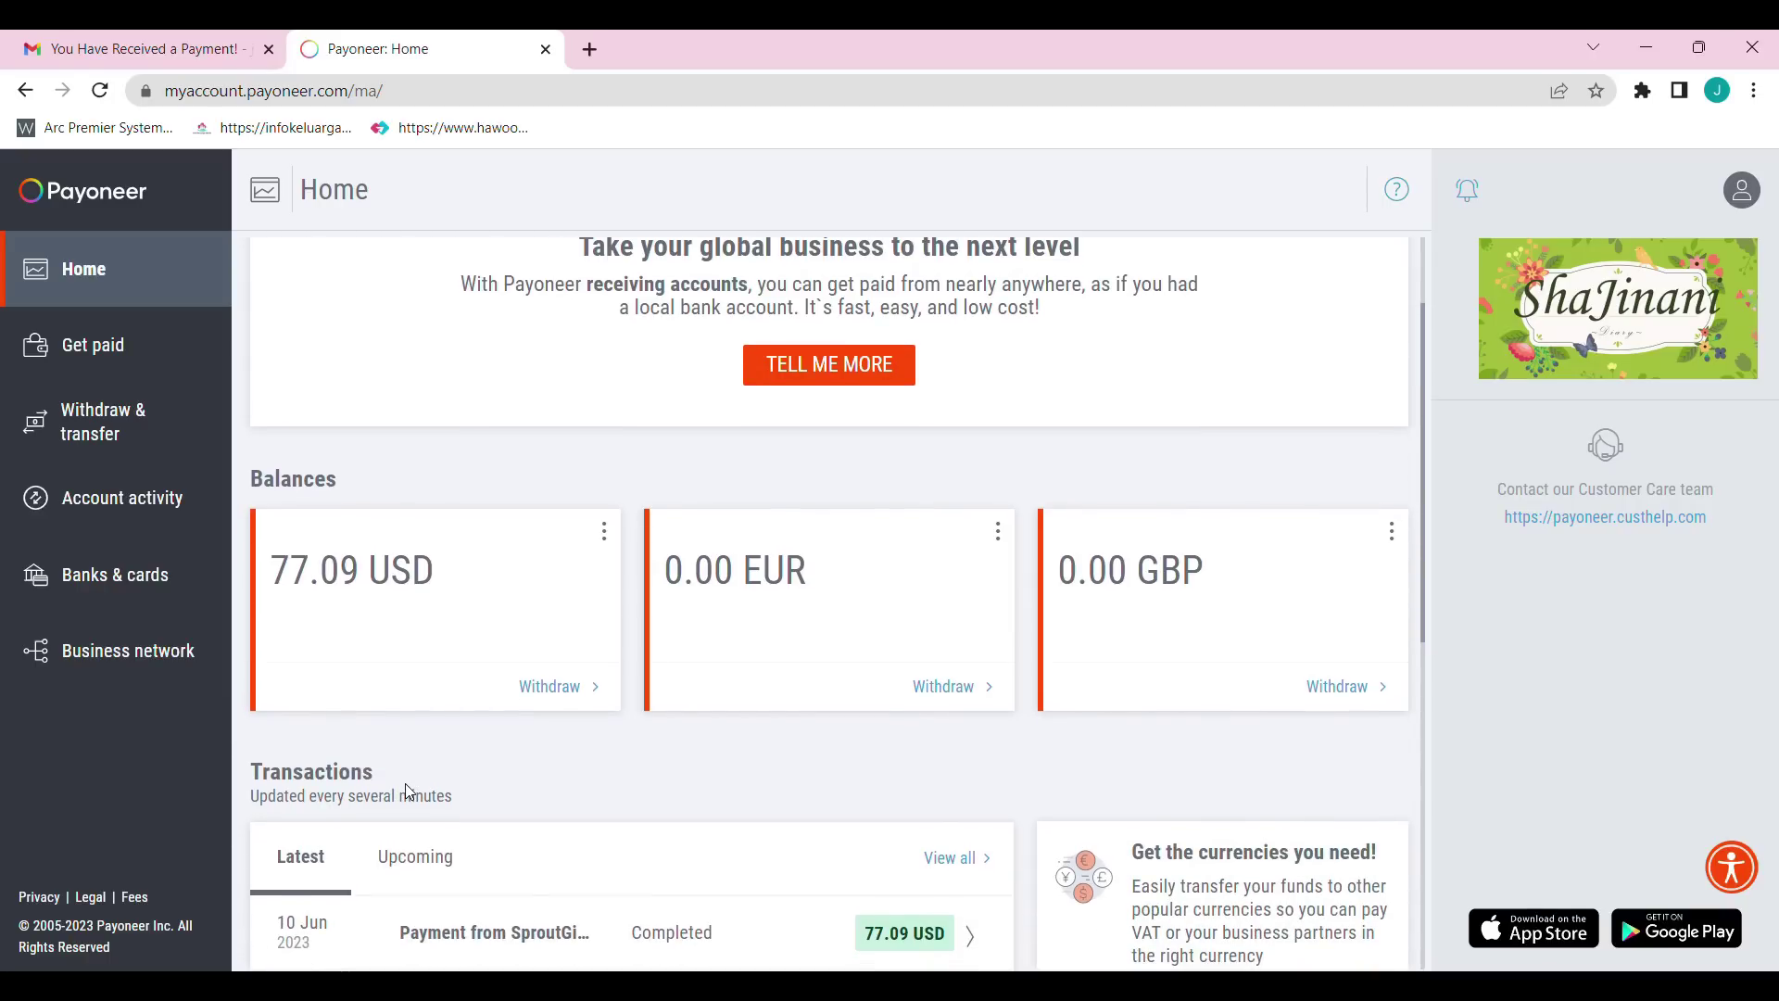
pyautogui.scroll(-2, 405, 789)
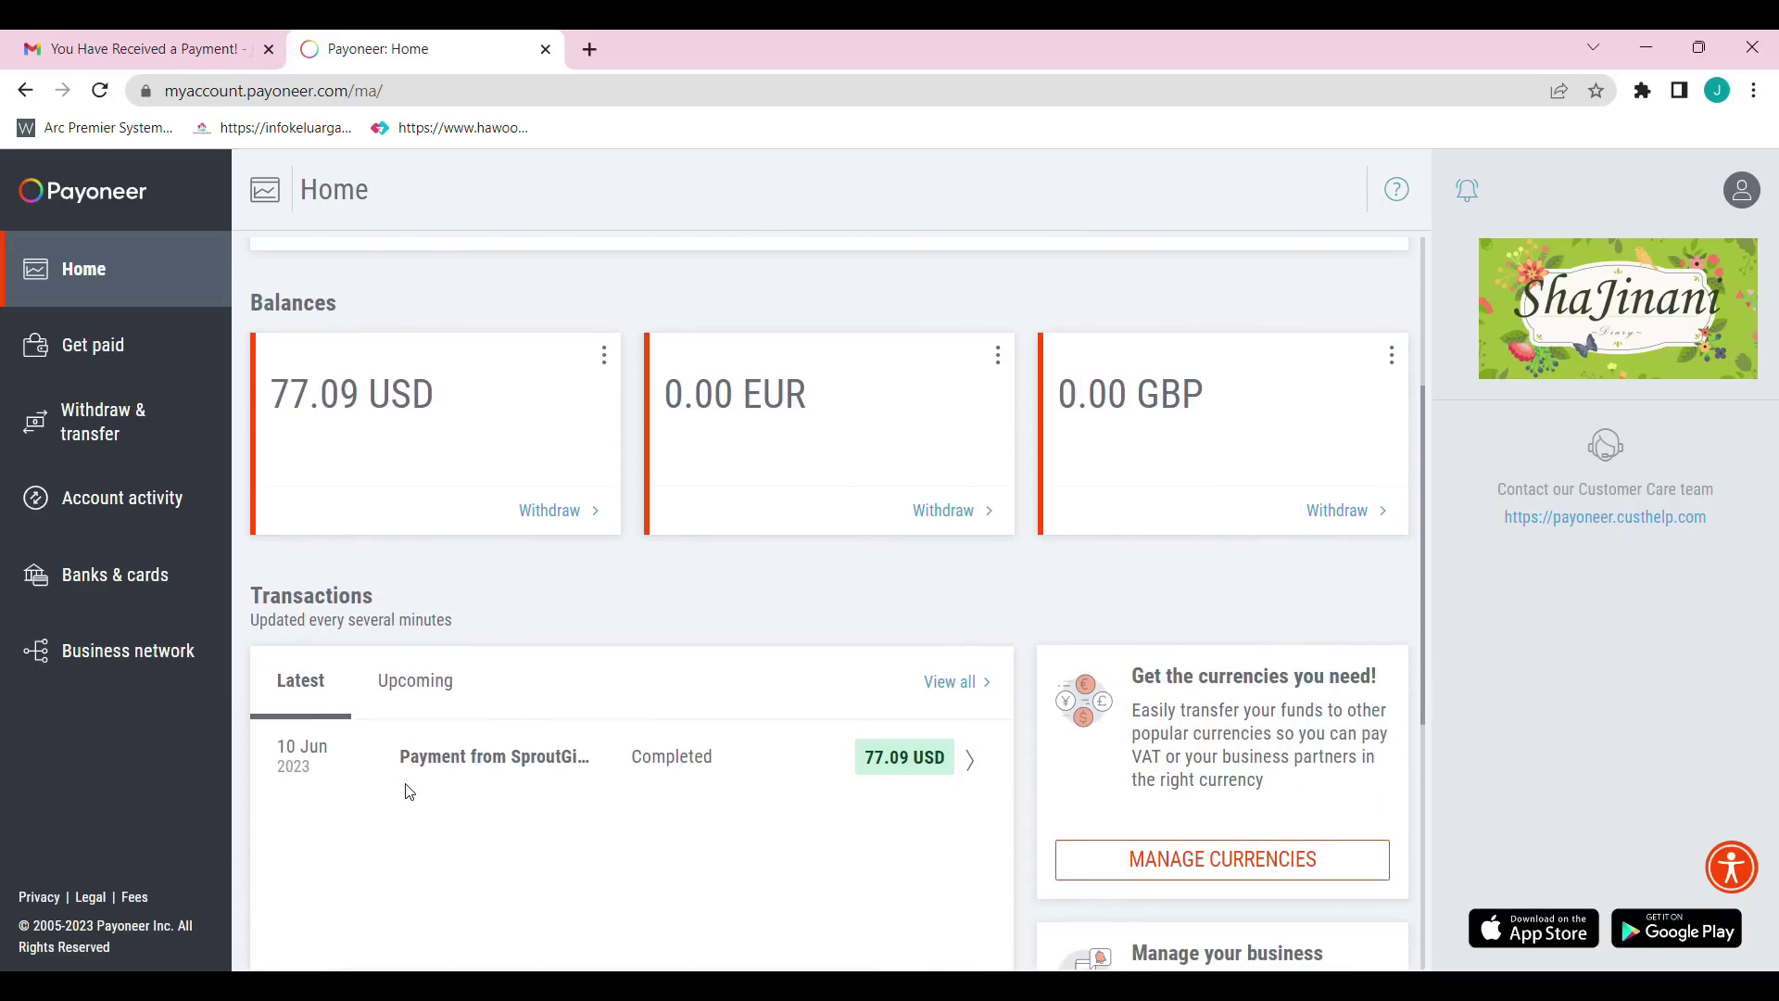
pyautogui.scroll(-1, 408, 793)
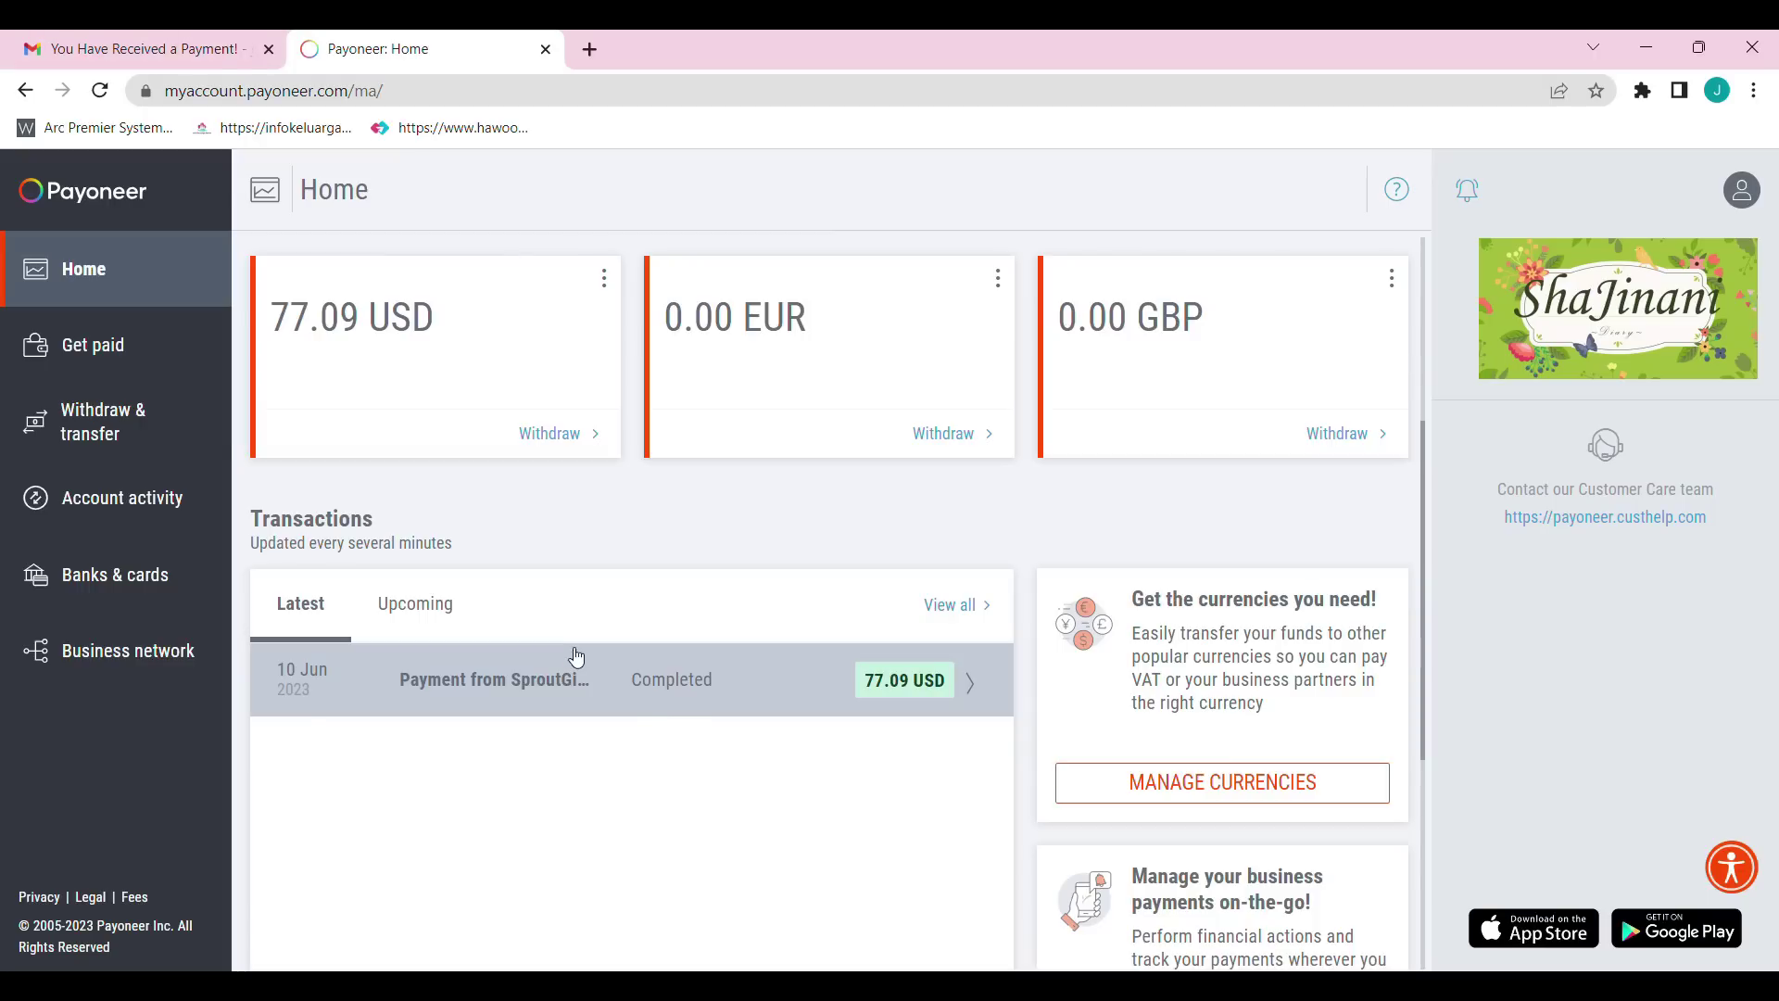
pyautogui.click(114, 438)
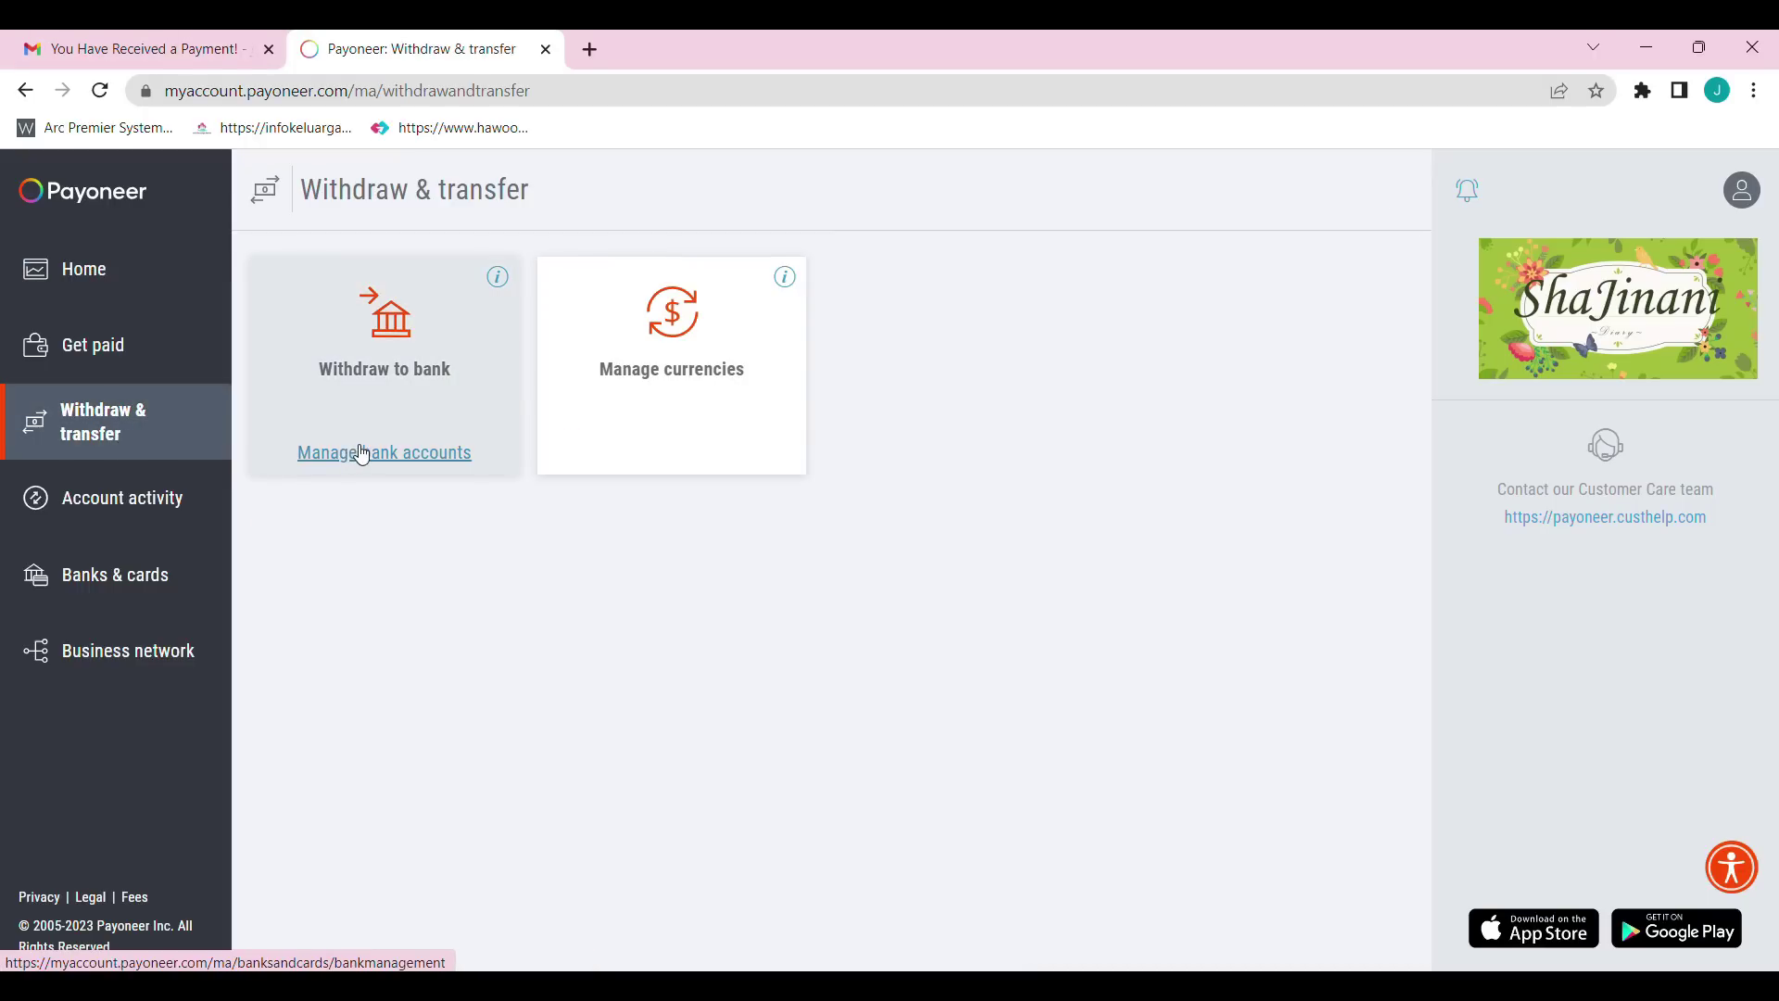
# Withdraw 75 USD from the USD balance to the HSBC bank account and proceed to review
pyautogui.click(416, 388)
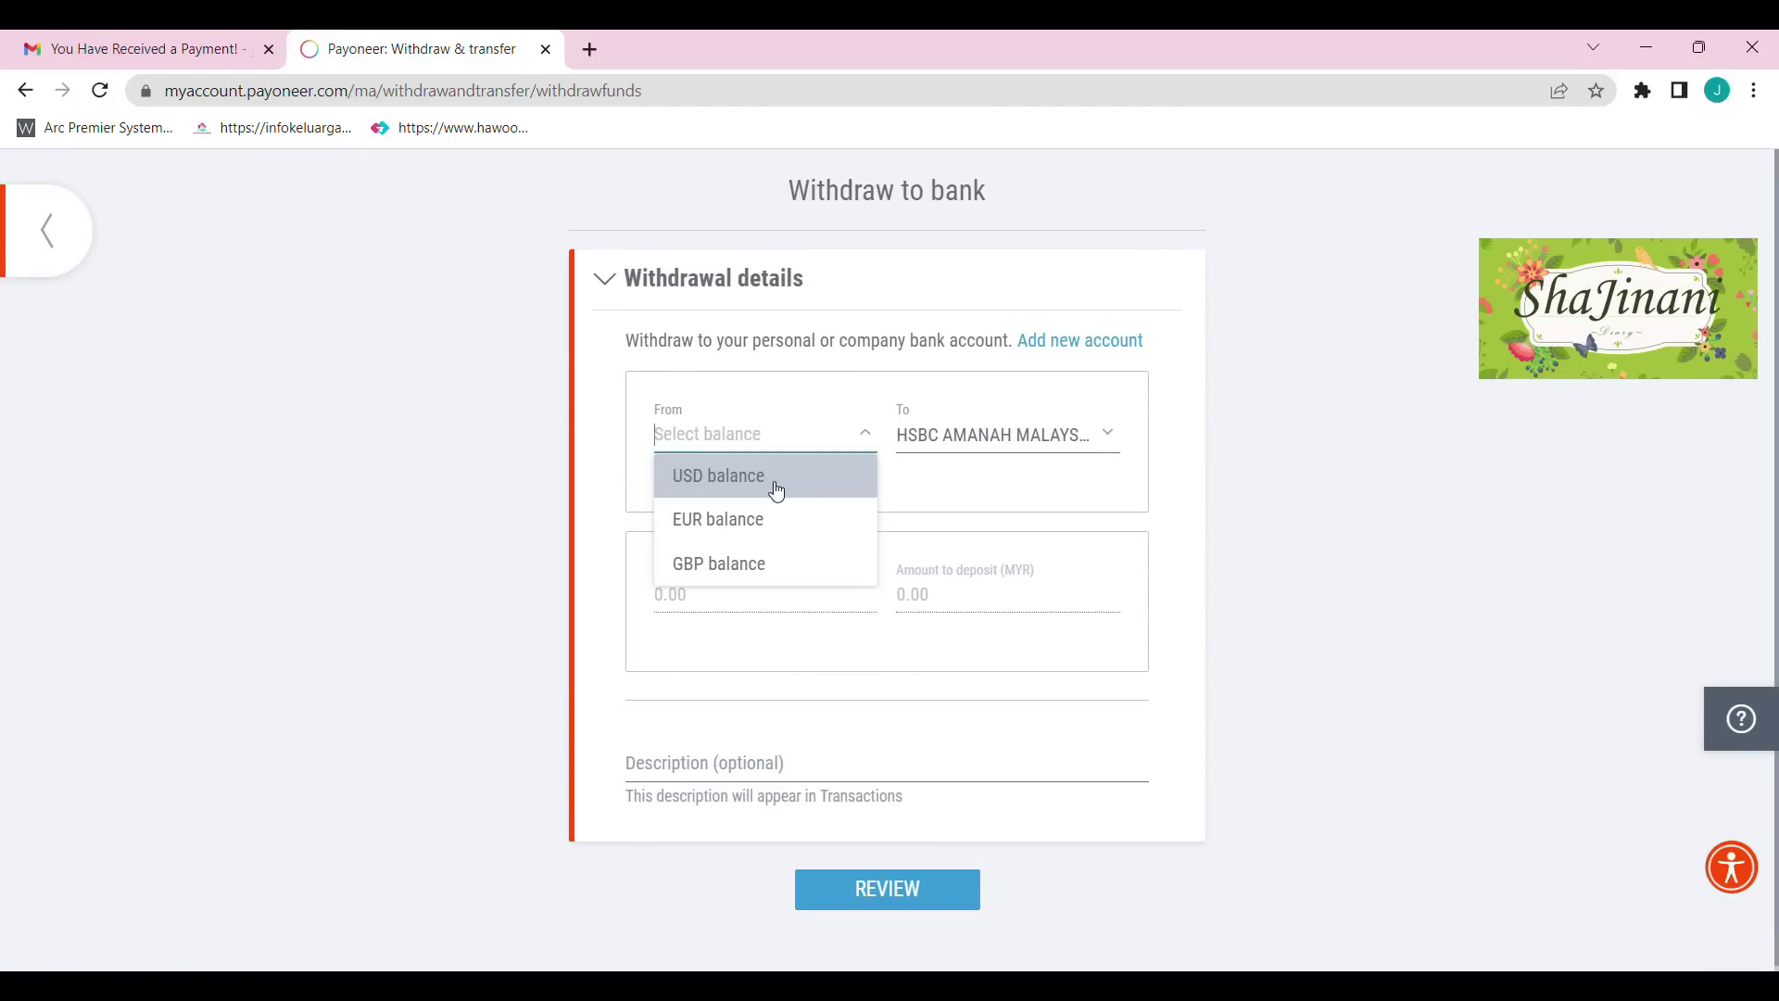
pyautogui.click(767, 491)
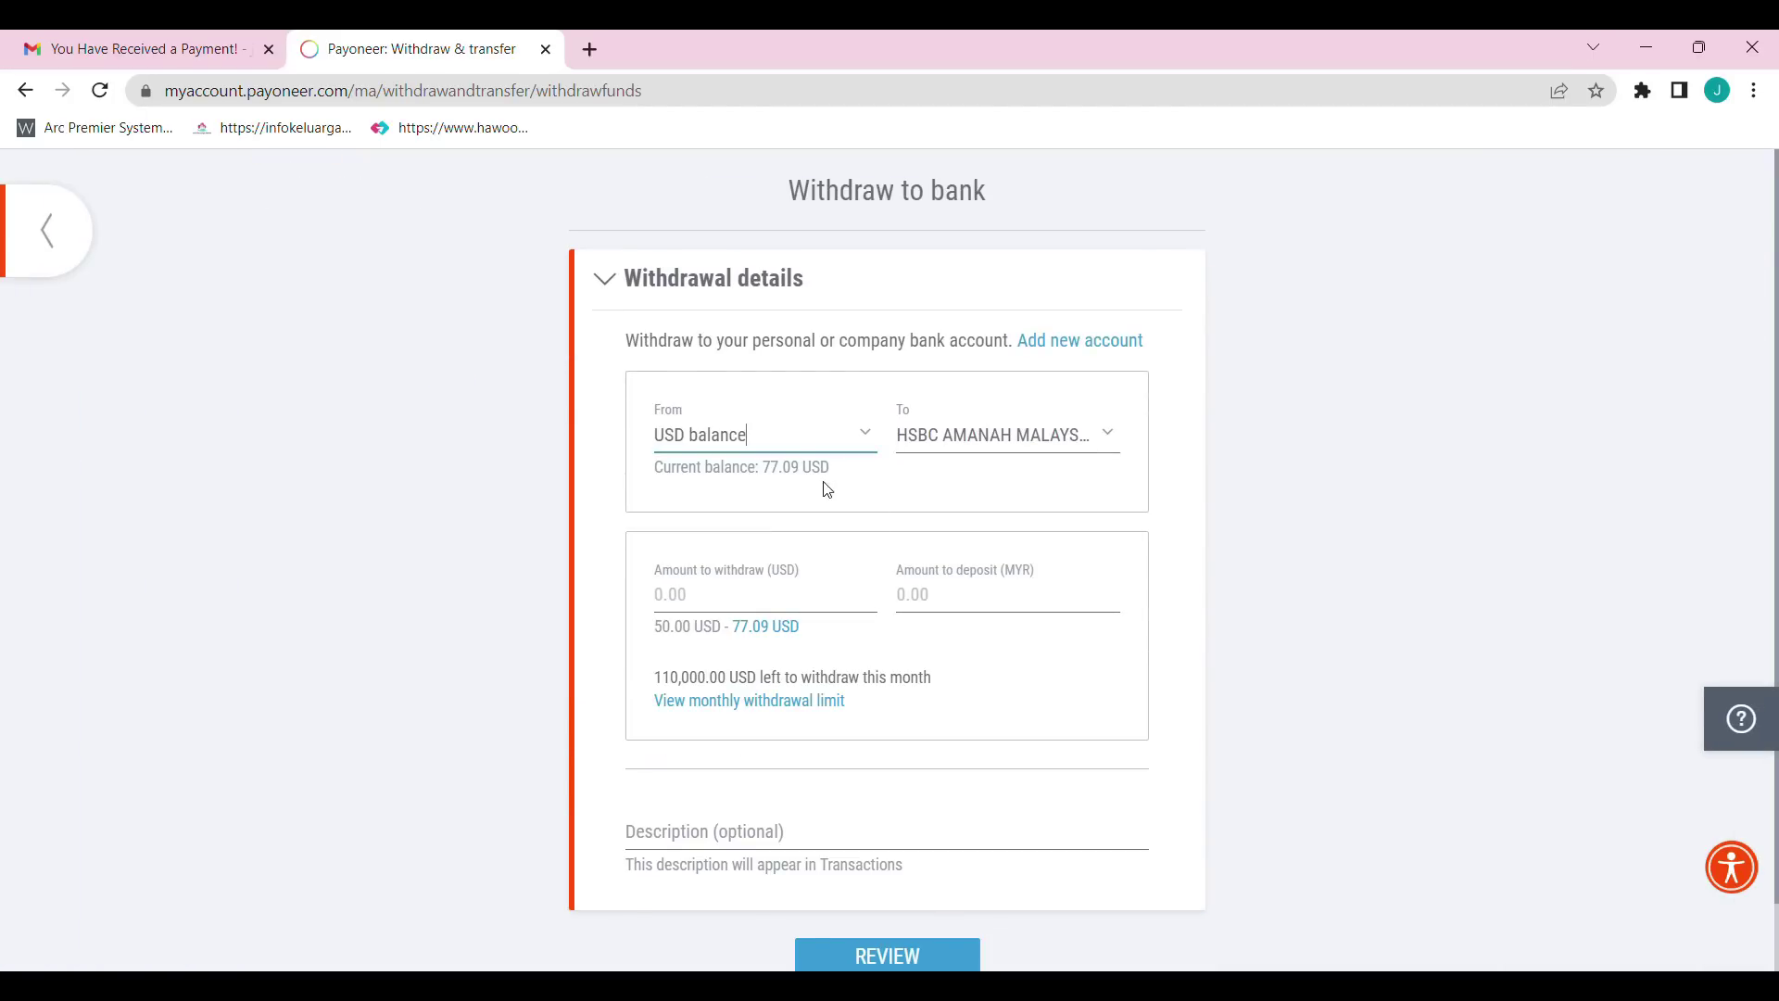
pyautogui.click(734, 598)
pyautogui.write('7')
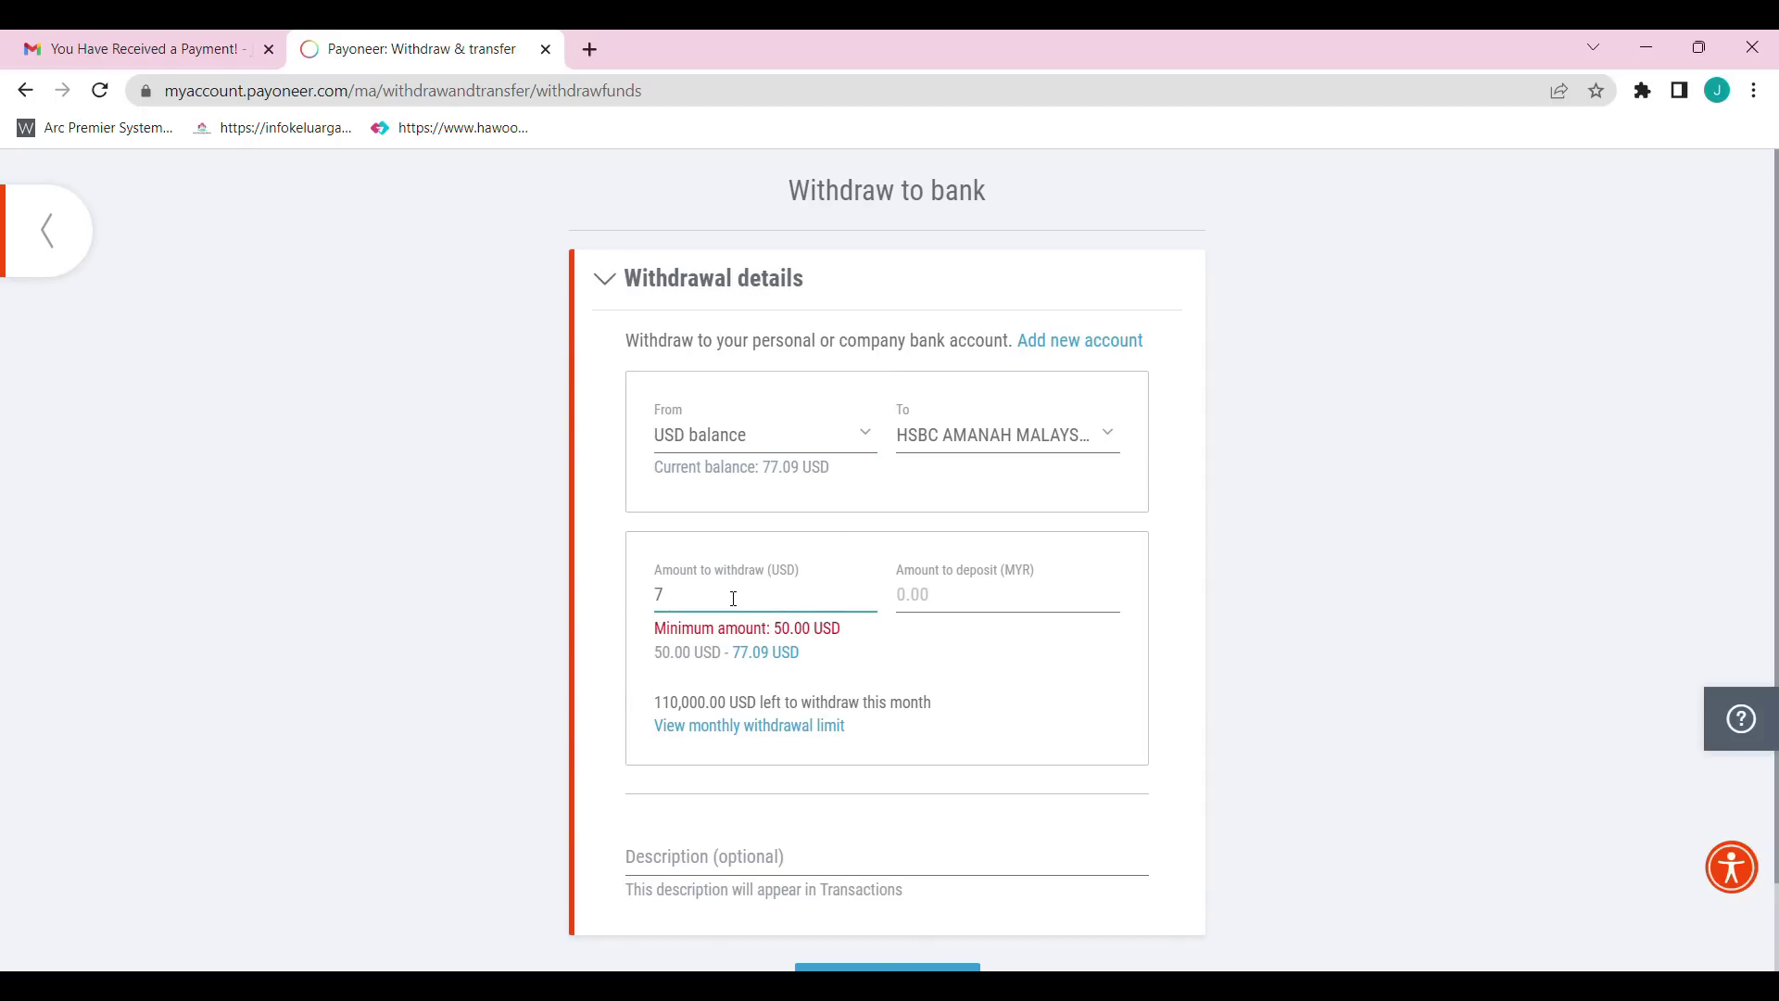
pyautogui.write('5')
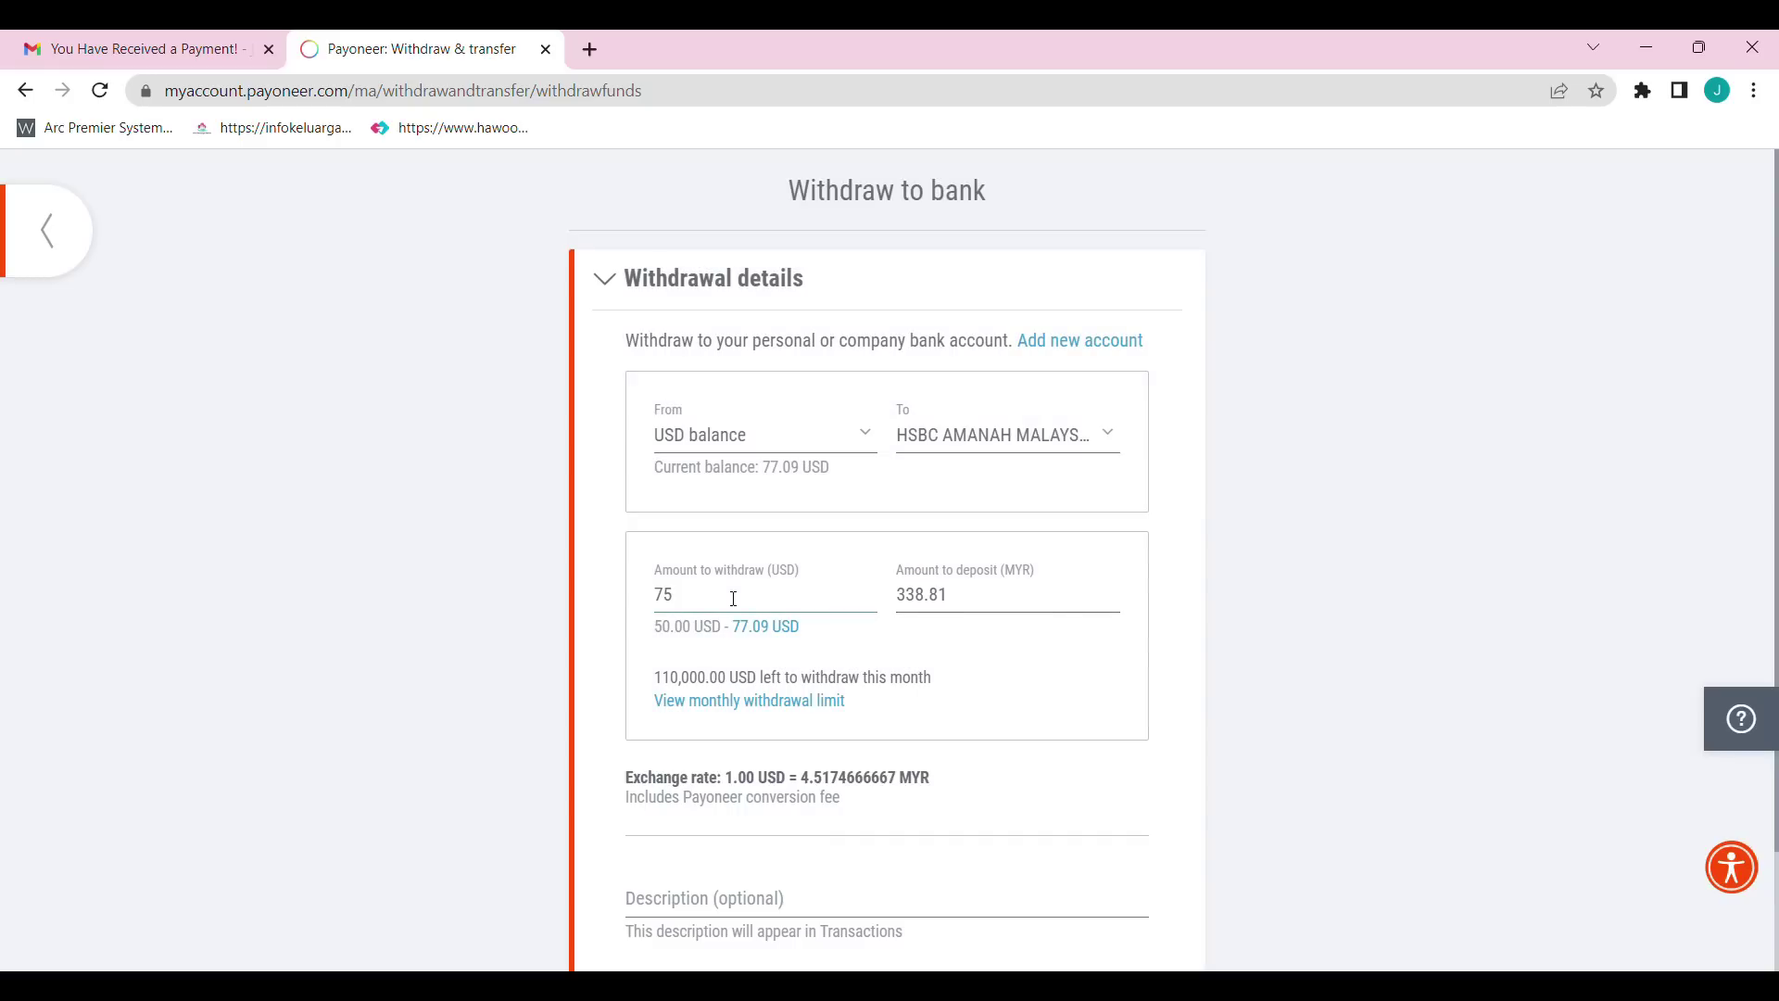
pyautogui.scroll(-2, 1024, 676)
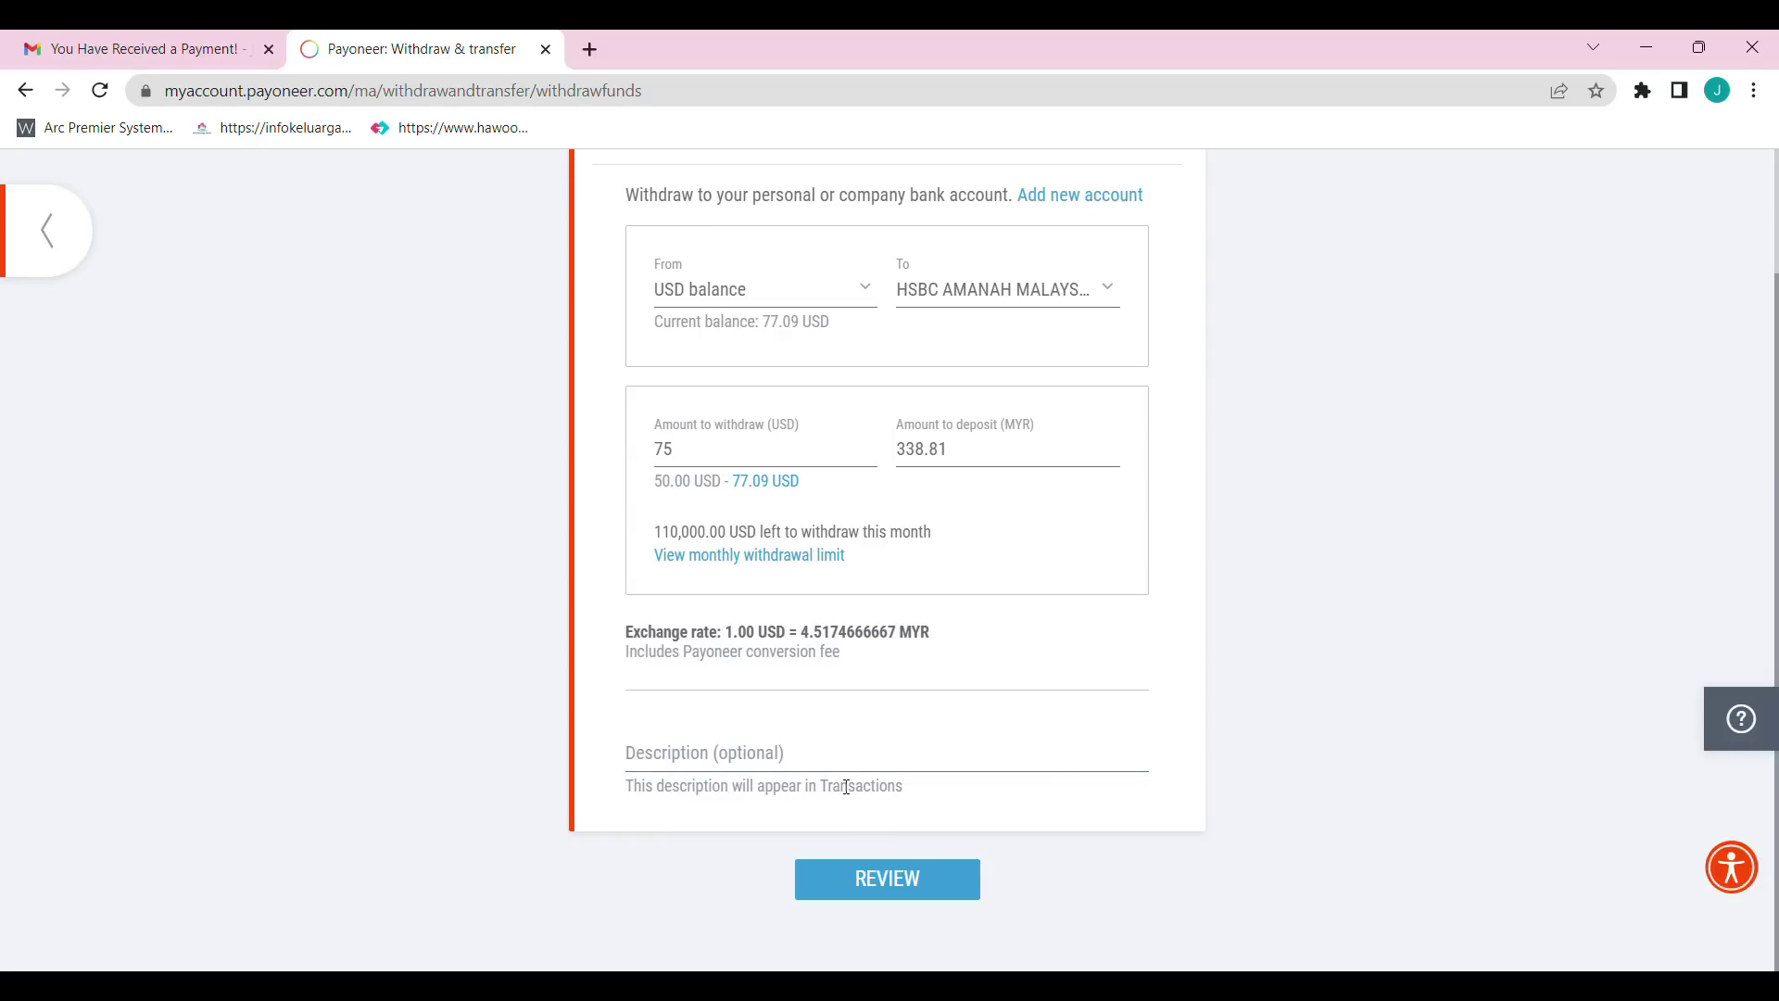
pyautogui.click(896, 894)
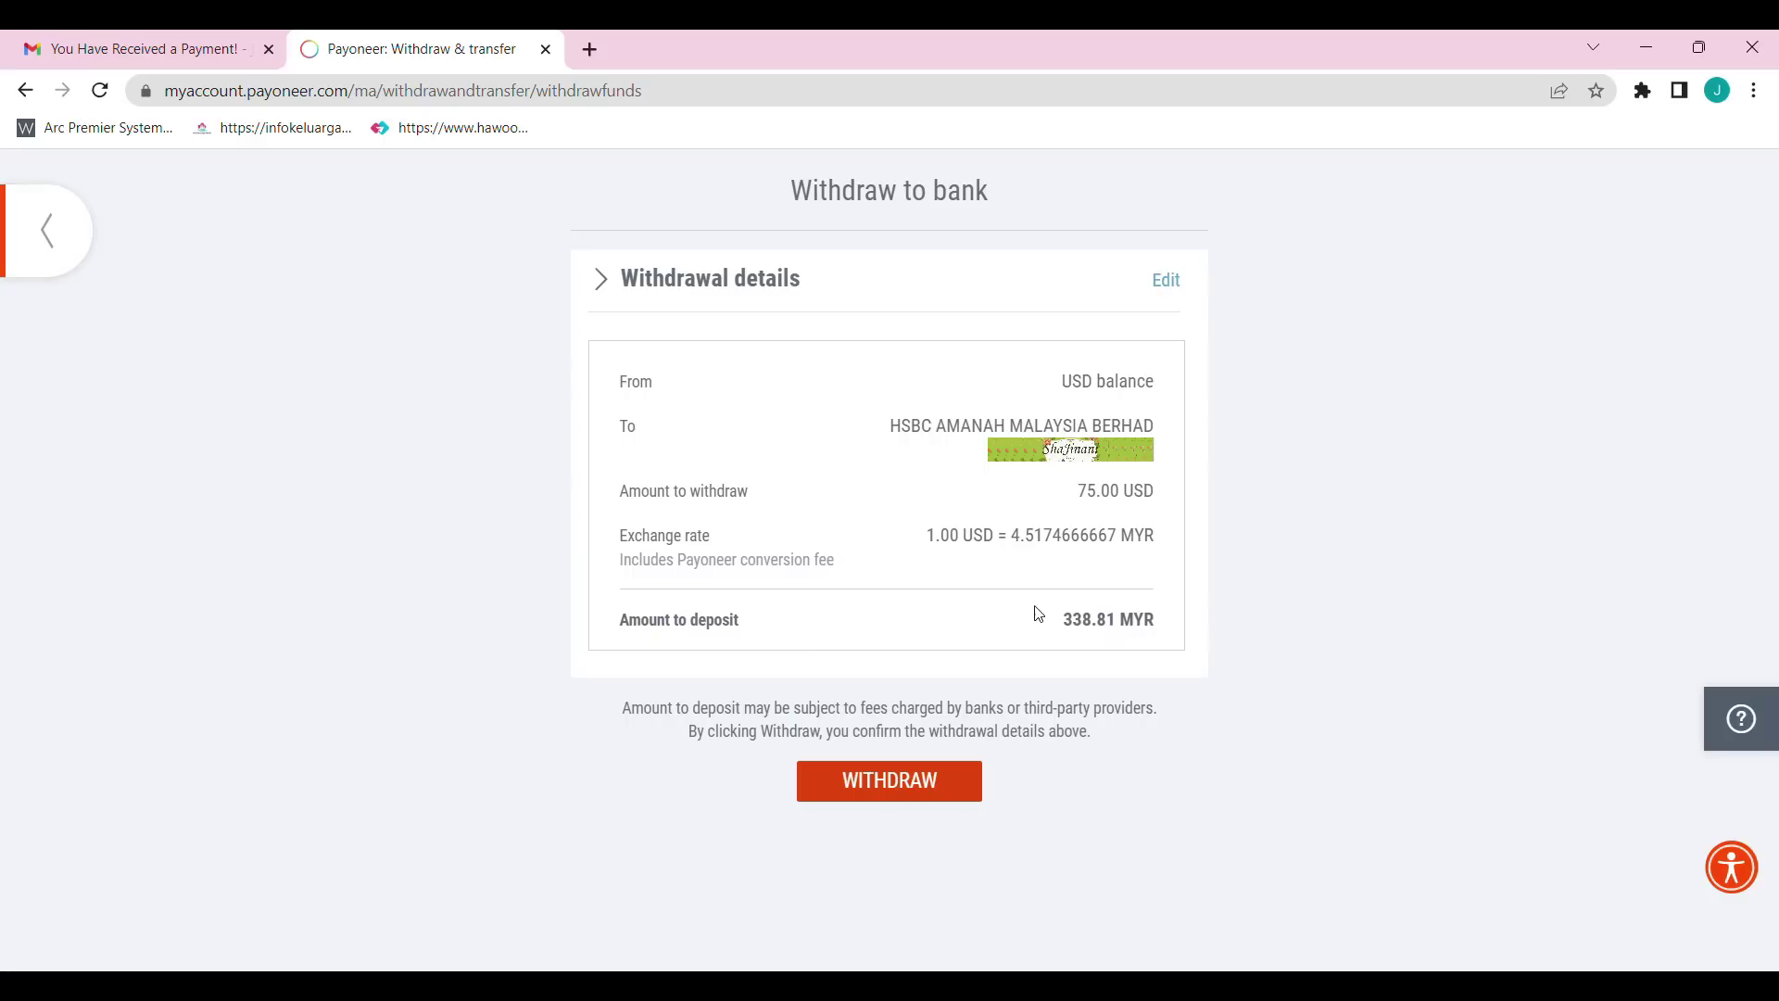
# Confirm the 75 USD Payoneer withdrawal and submit the SMS security code
pyautogui.click(892, 781)
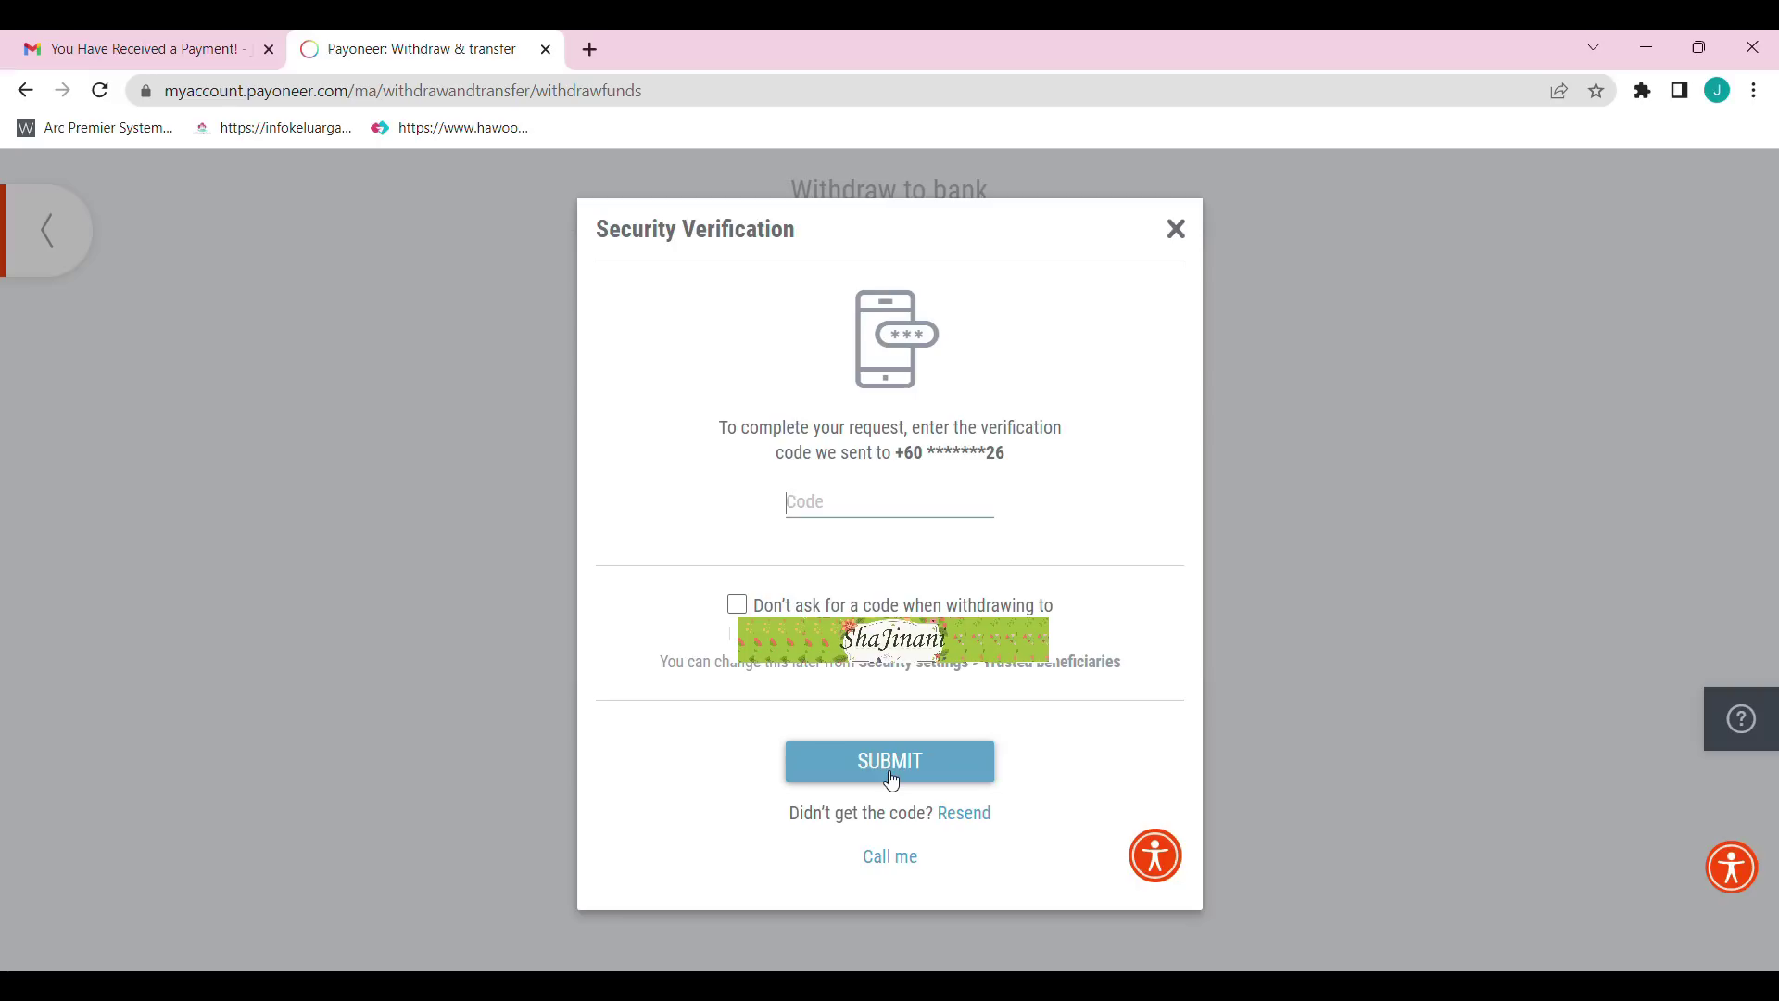
pyautogui.click(936, 764)
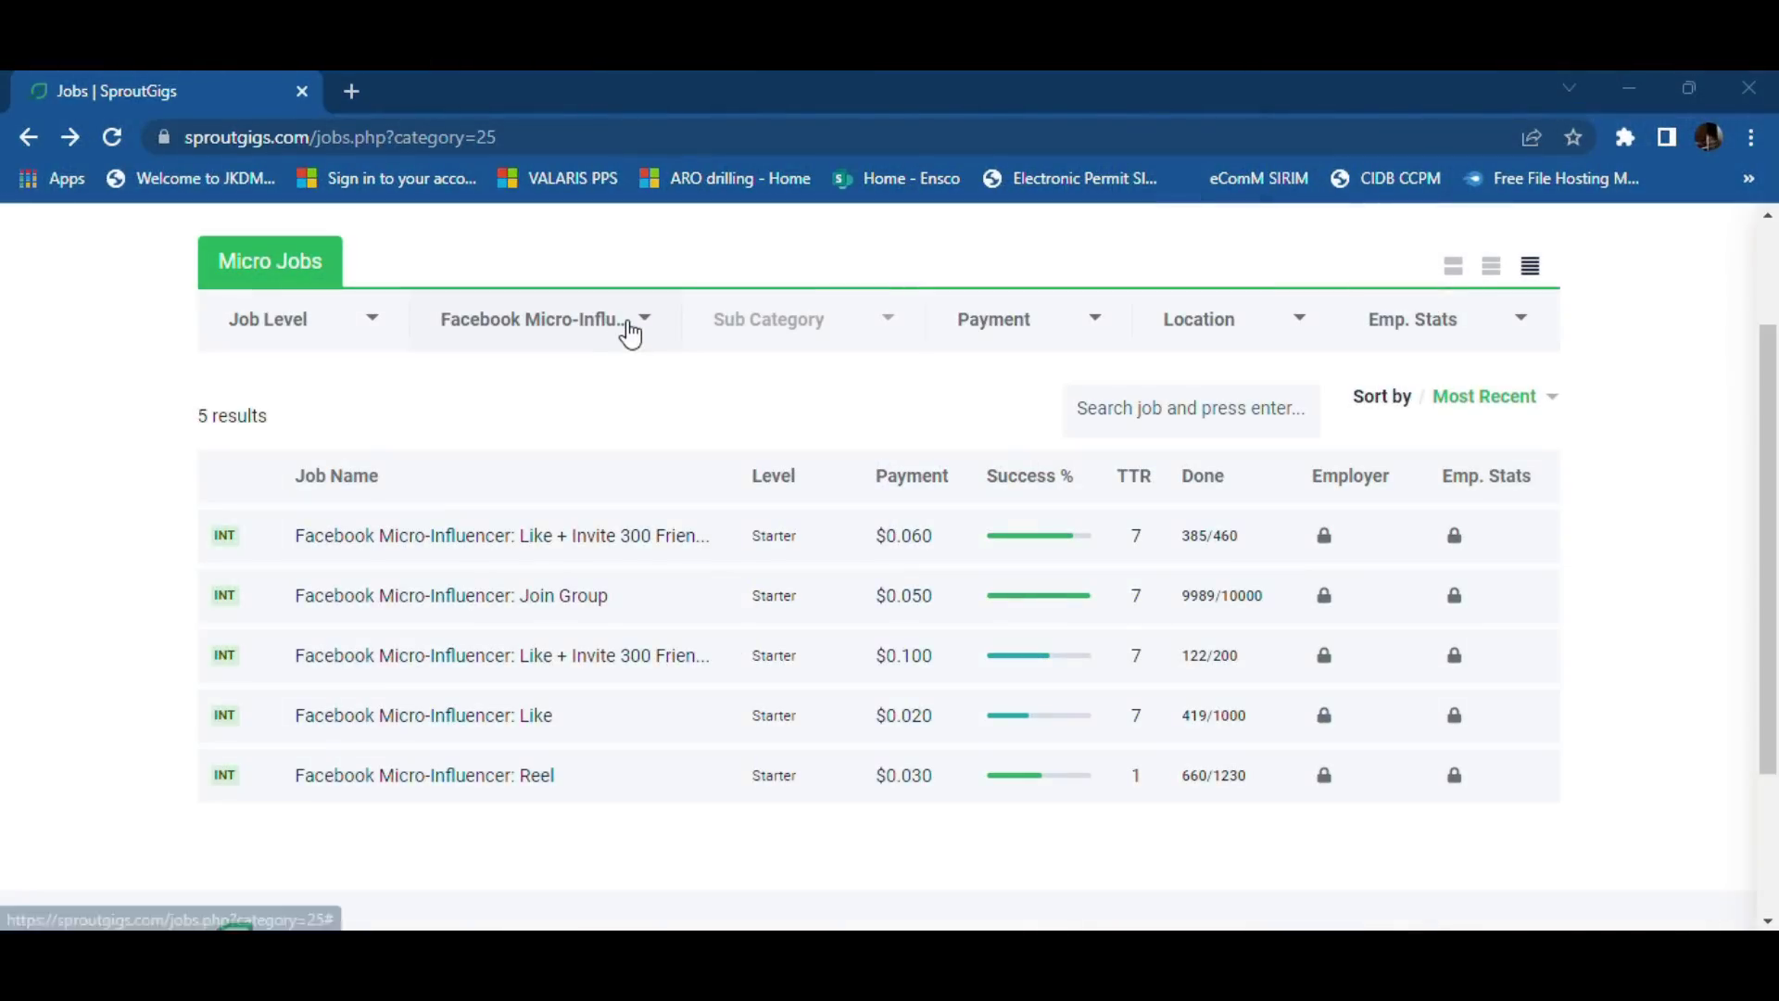
pyautogui.click(629, 332)
pyautogui.scroll(-4, 582, 604)
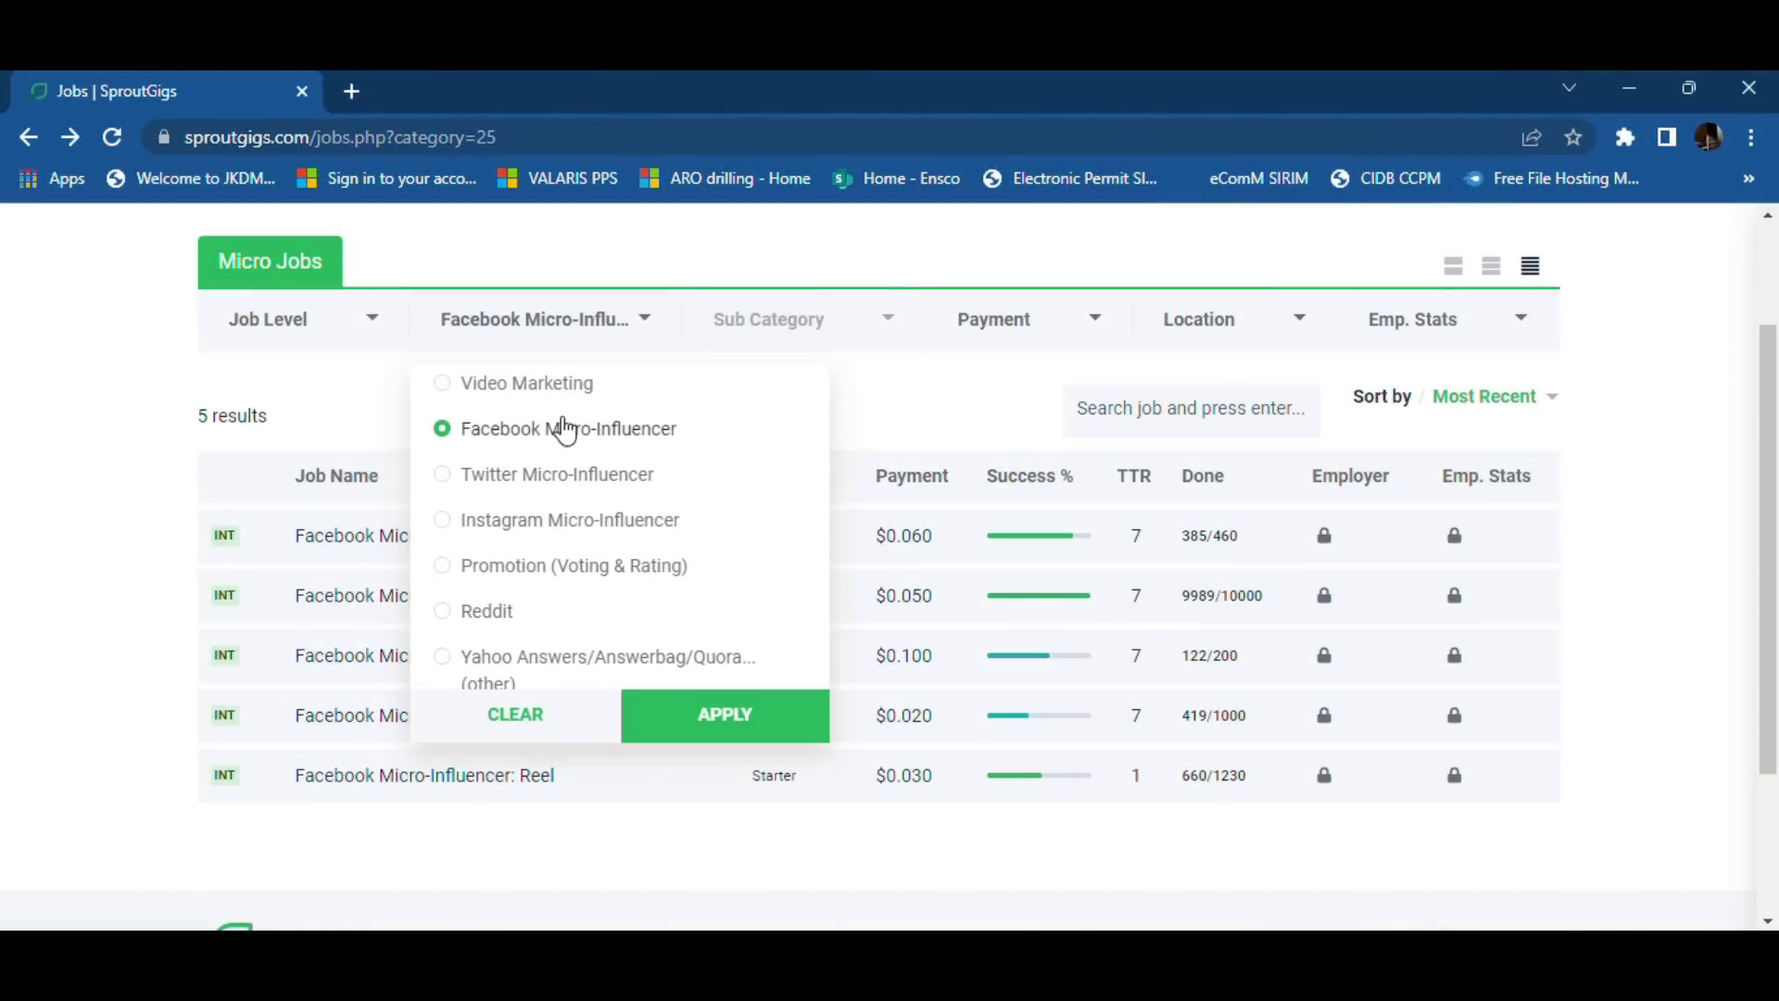
pyautogui.click(67, 647)
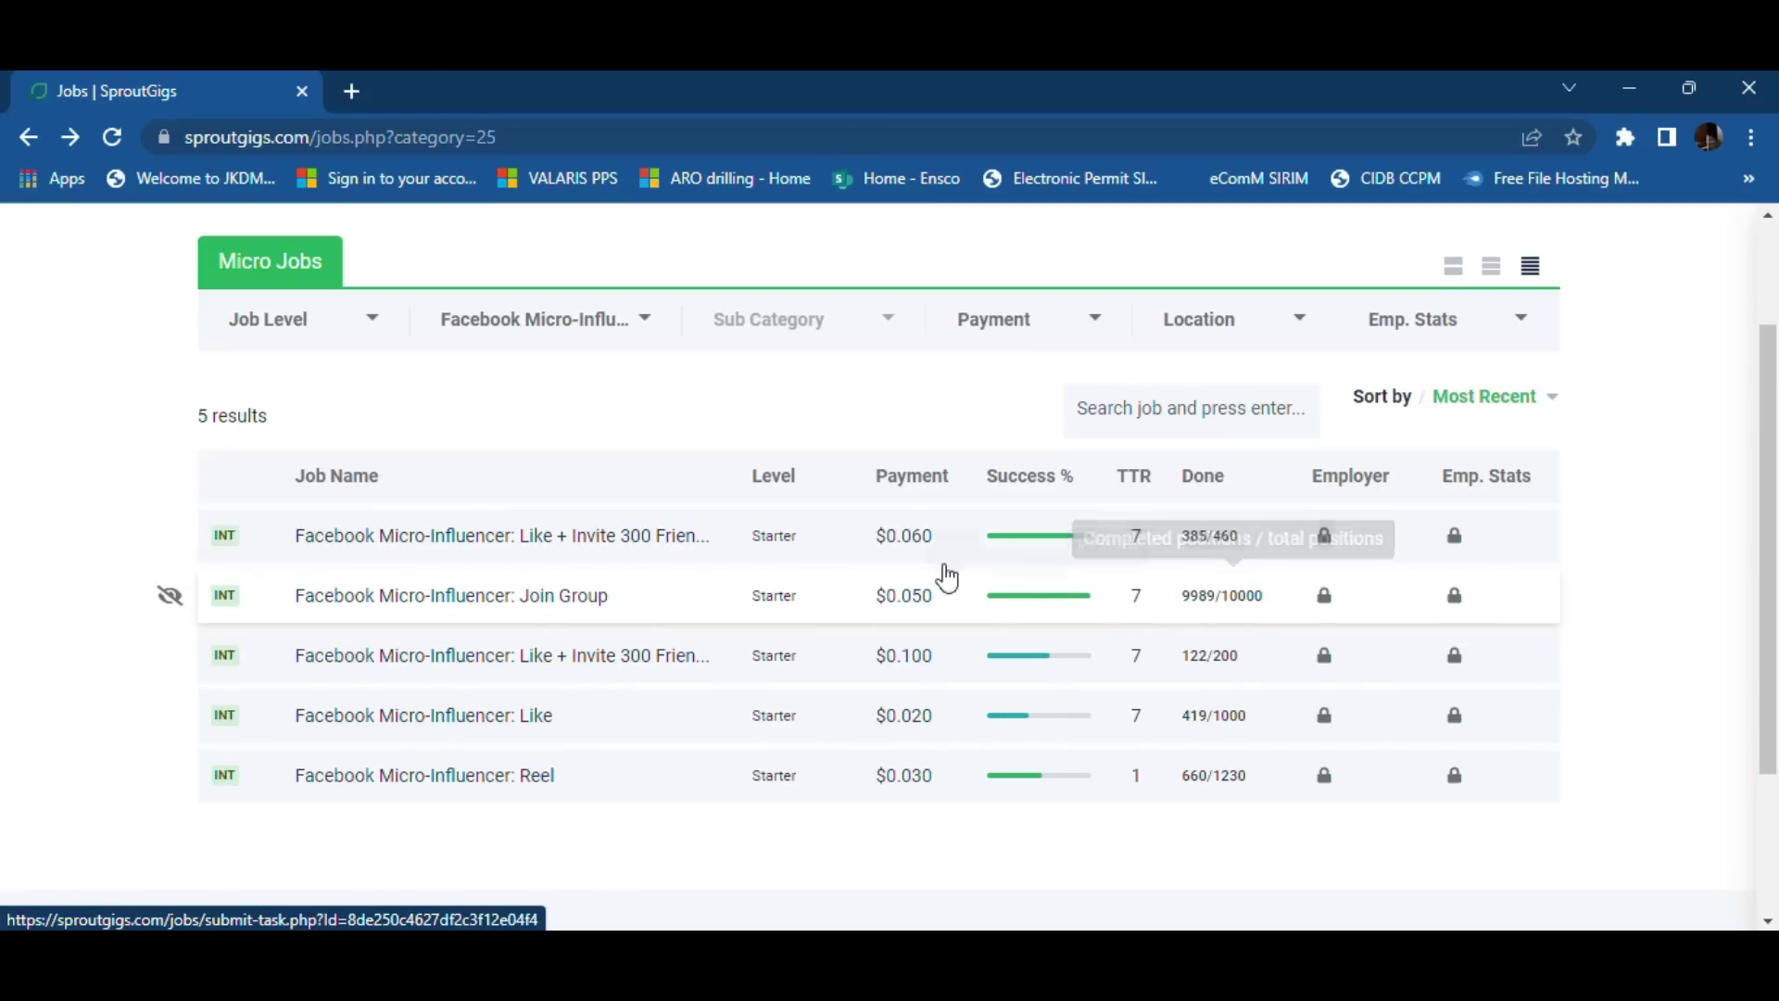
# Open the 'Facebook Micro-Influencer: Join Group' job and select the Facebook group URL workers must join
pyautogui.click(517, 604)
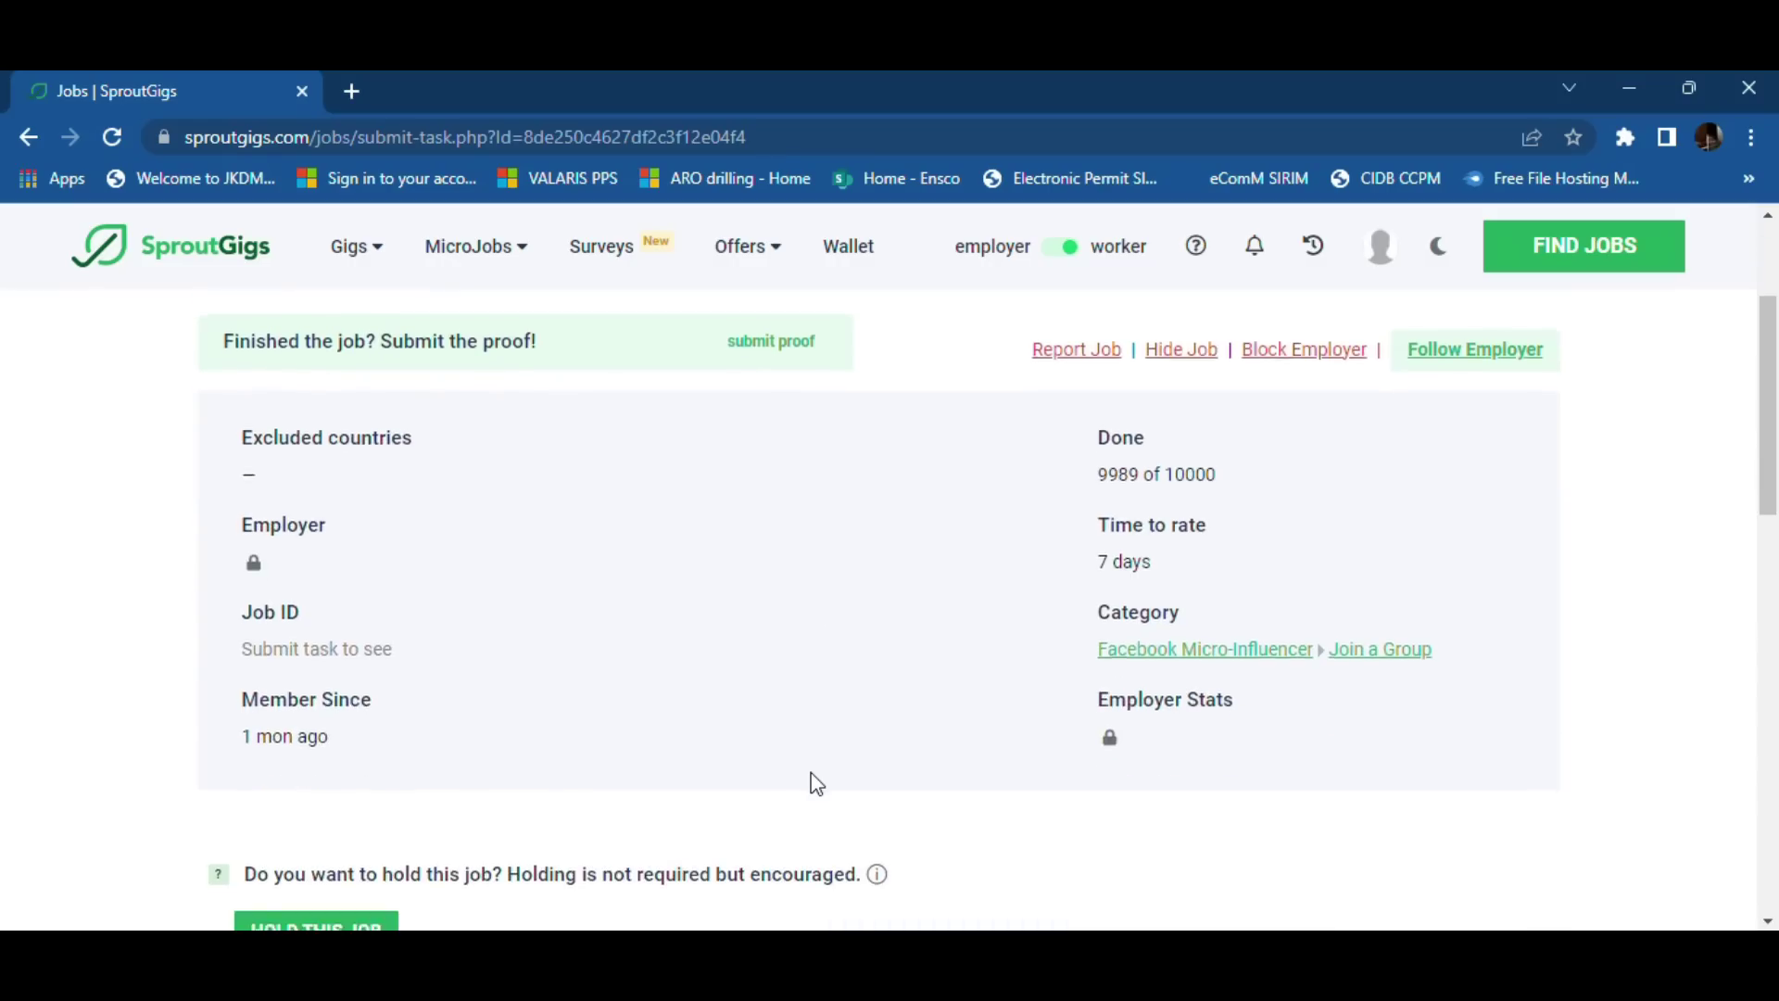
pyautogui.scroll(2, 481, 520)
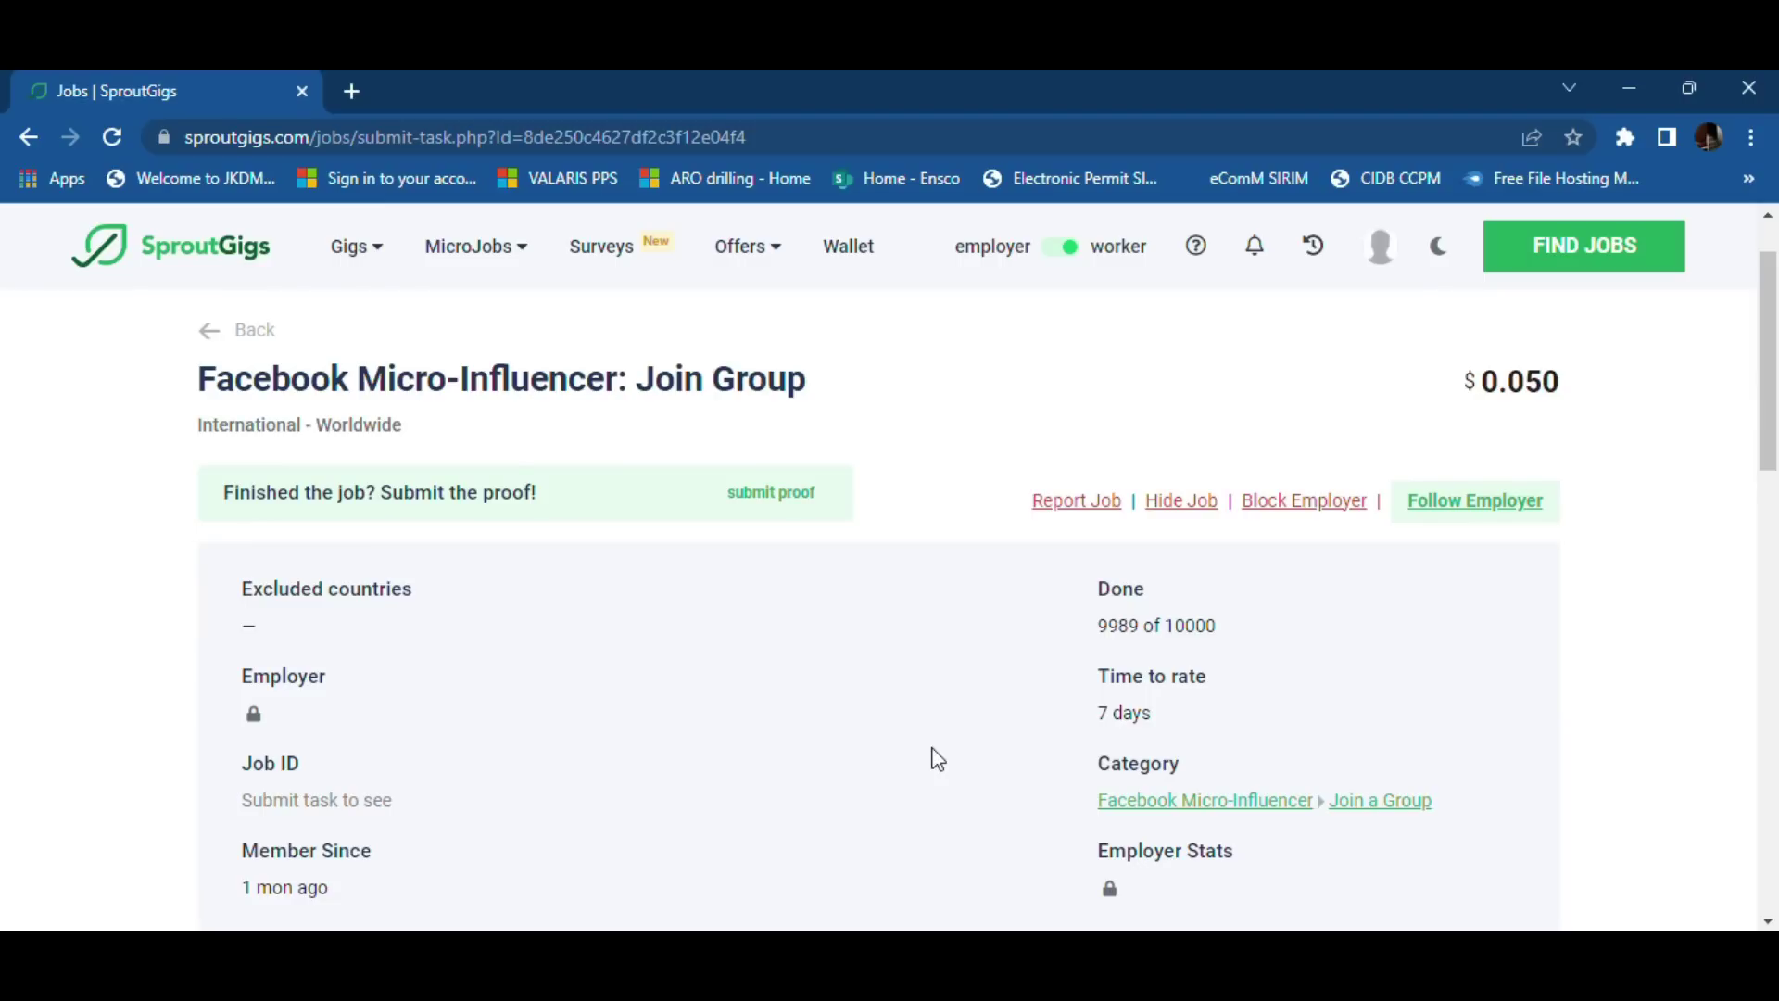
pyautogui.scroll(-2, 933, 756)
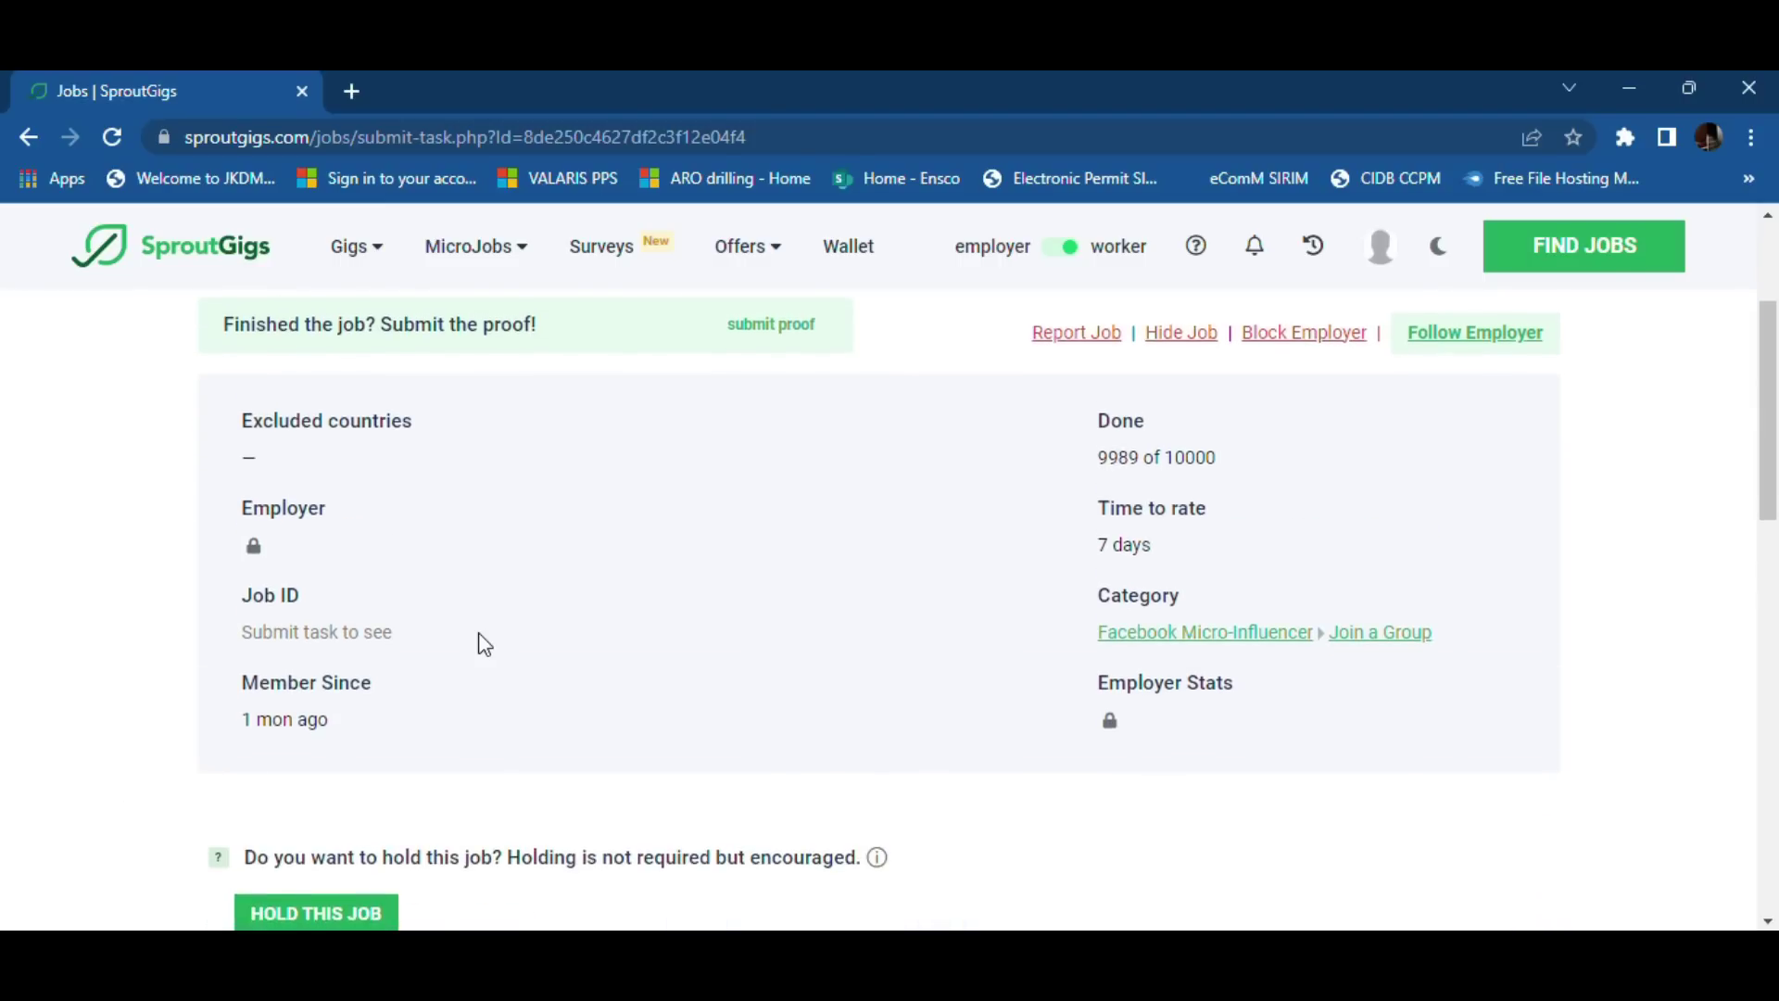
pyautogui.scroll(-5, 481, 639)
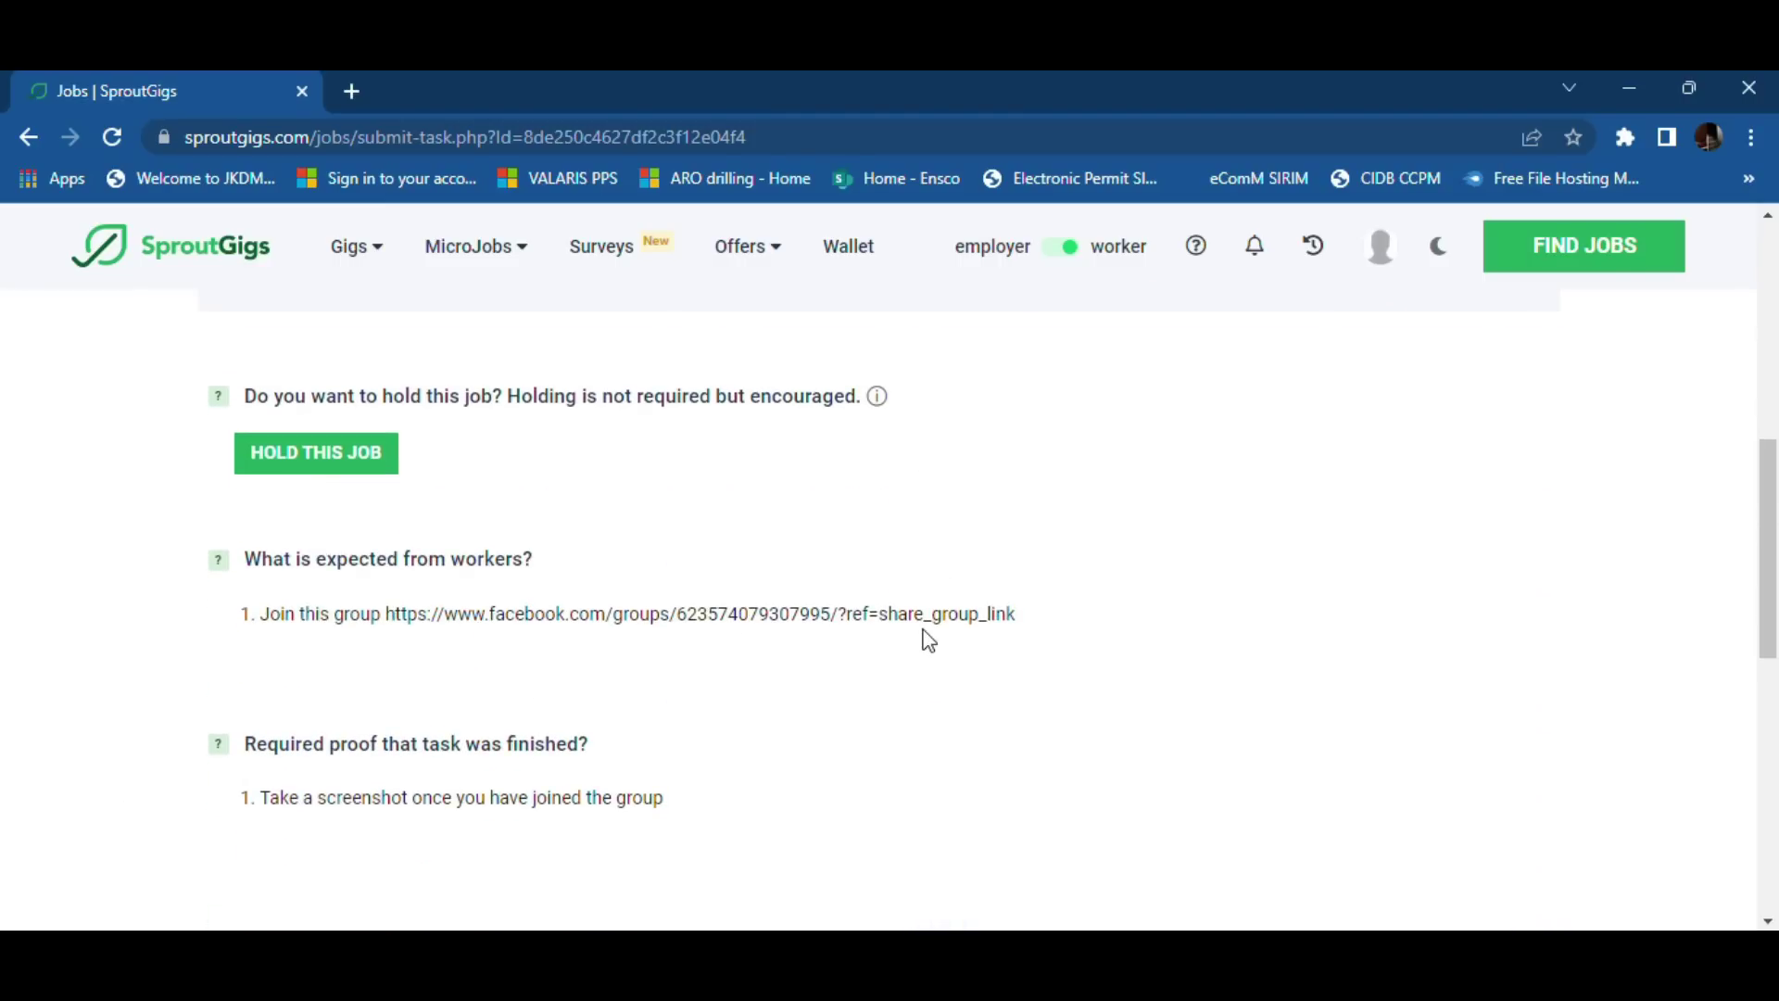
pyautogui.moveTo(1019, 622); pyautogui.dragTo(387, 616)
pyautogui.hotkey('ctrl', 'c')
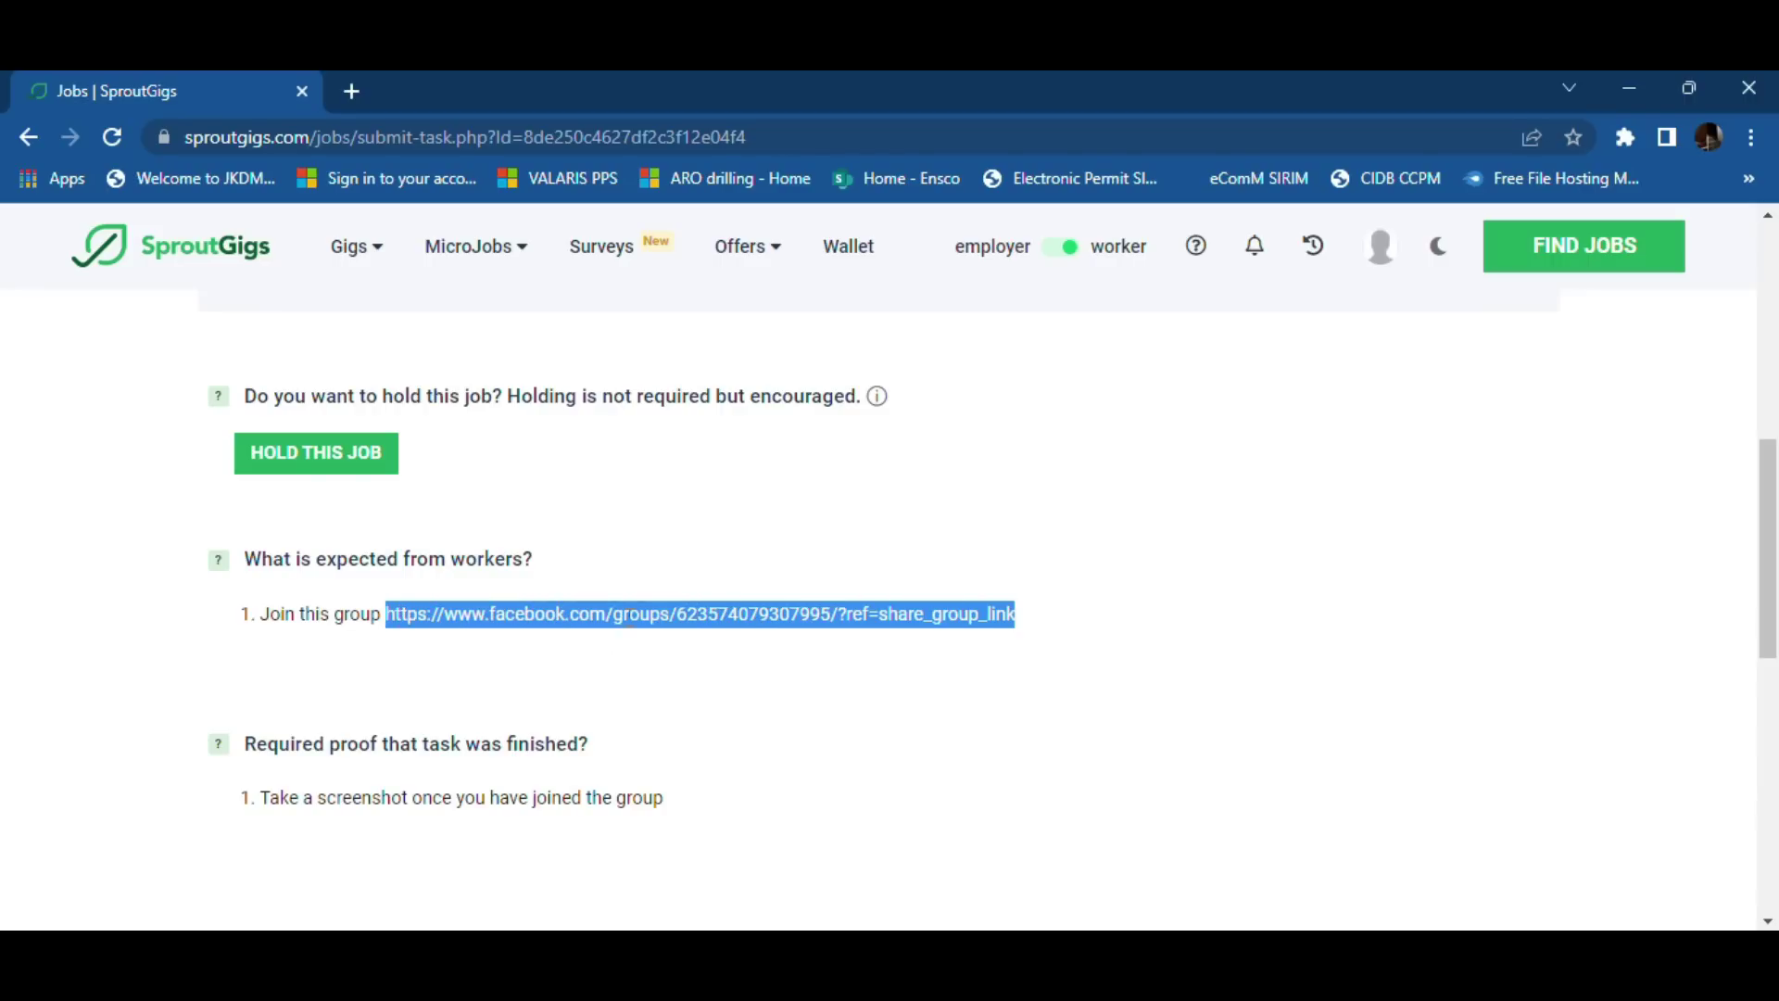
pyautogui.scroll(-5, 545, 795)
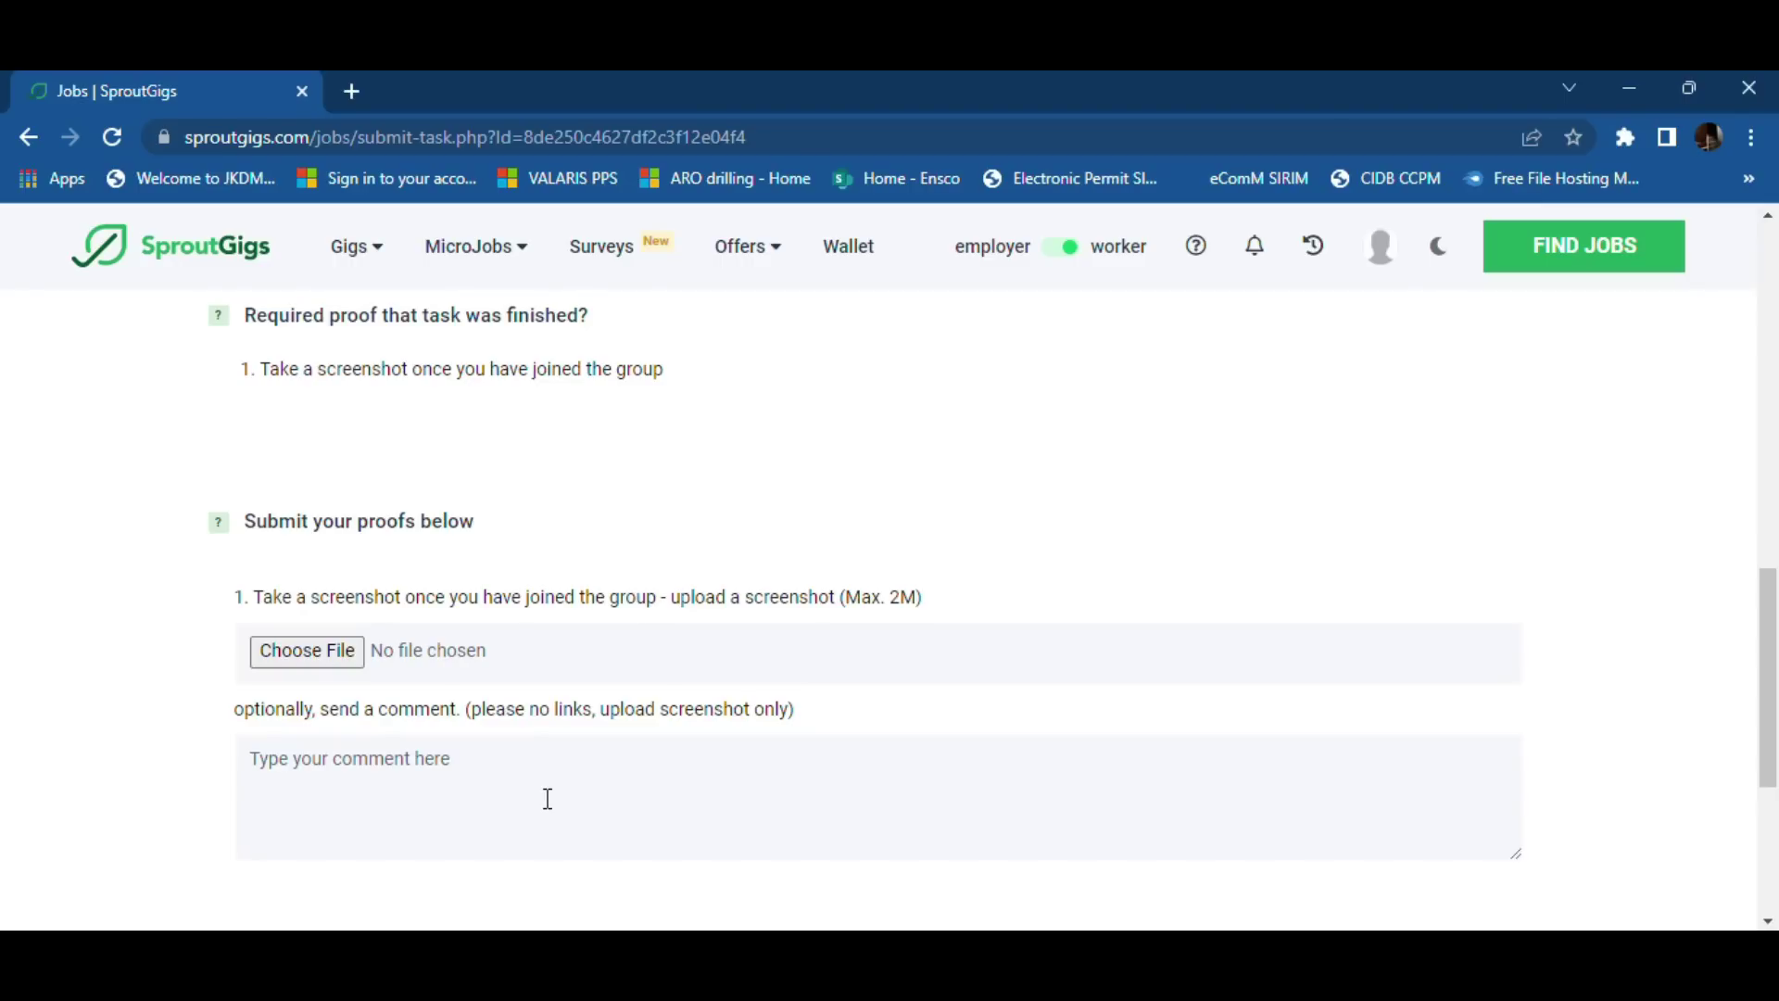
# Review the 'Submit your proofs below' screenshot form, then bring up Chrome's 'Who's using Chrome?' profile picker
pyautogui.scroll(-1, 548, 798)
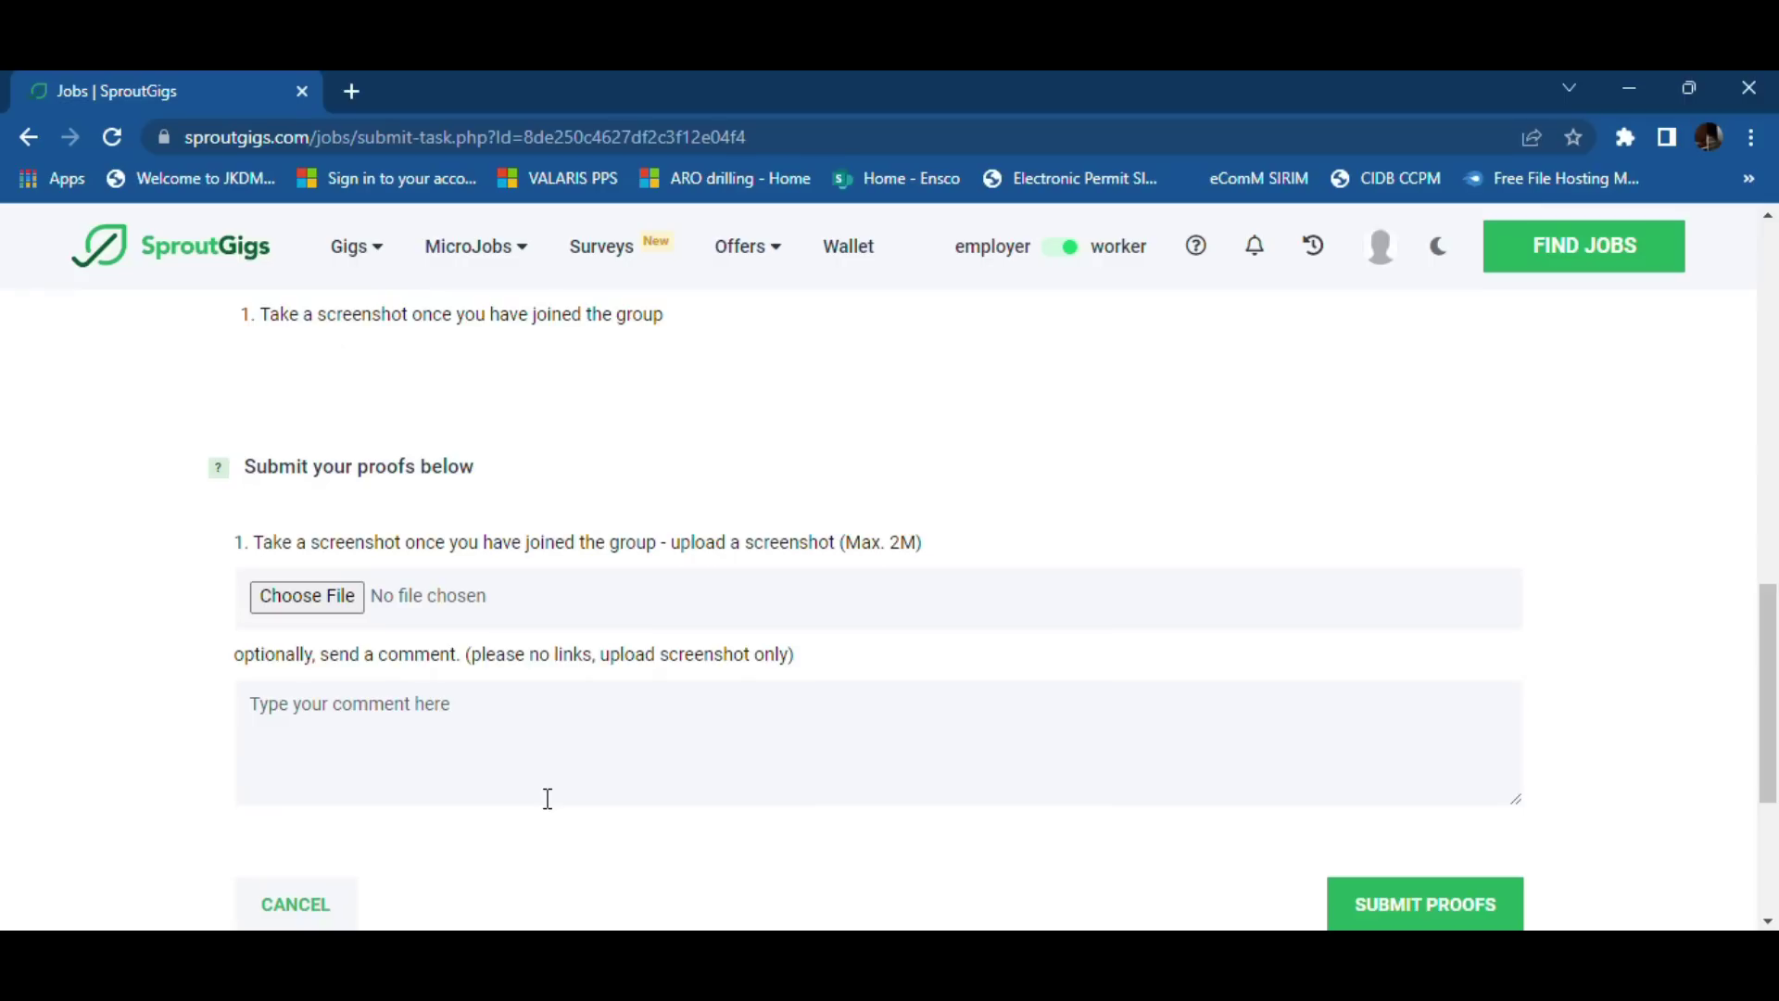
pyautogui.scroll(-1, 547, 799)
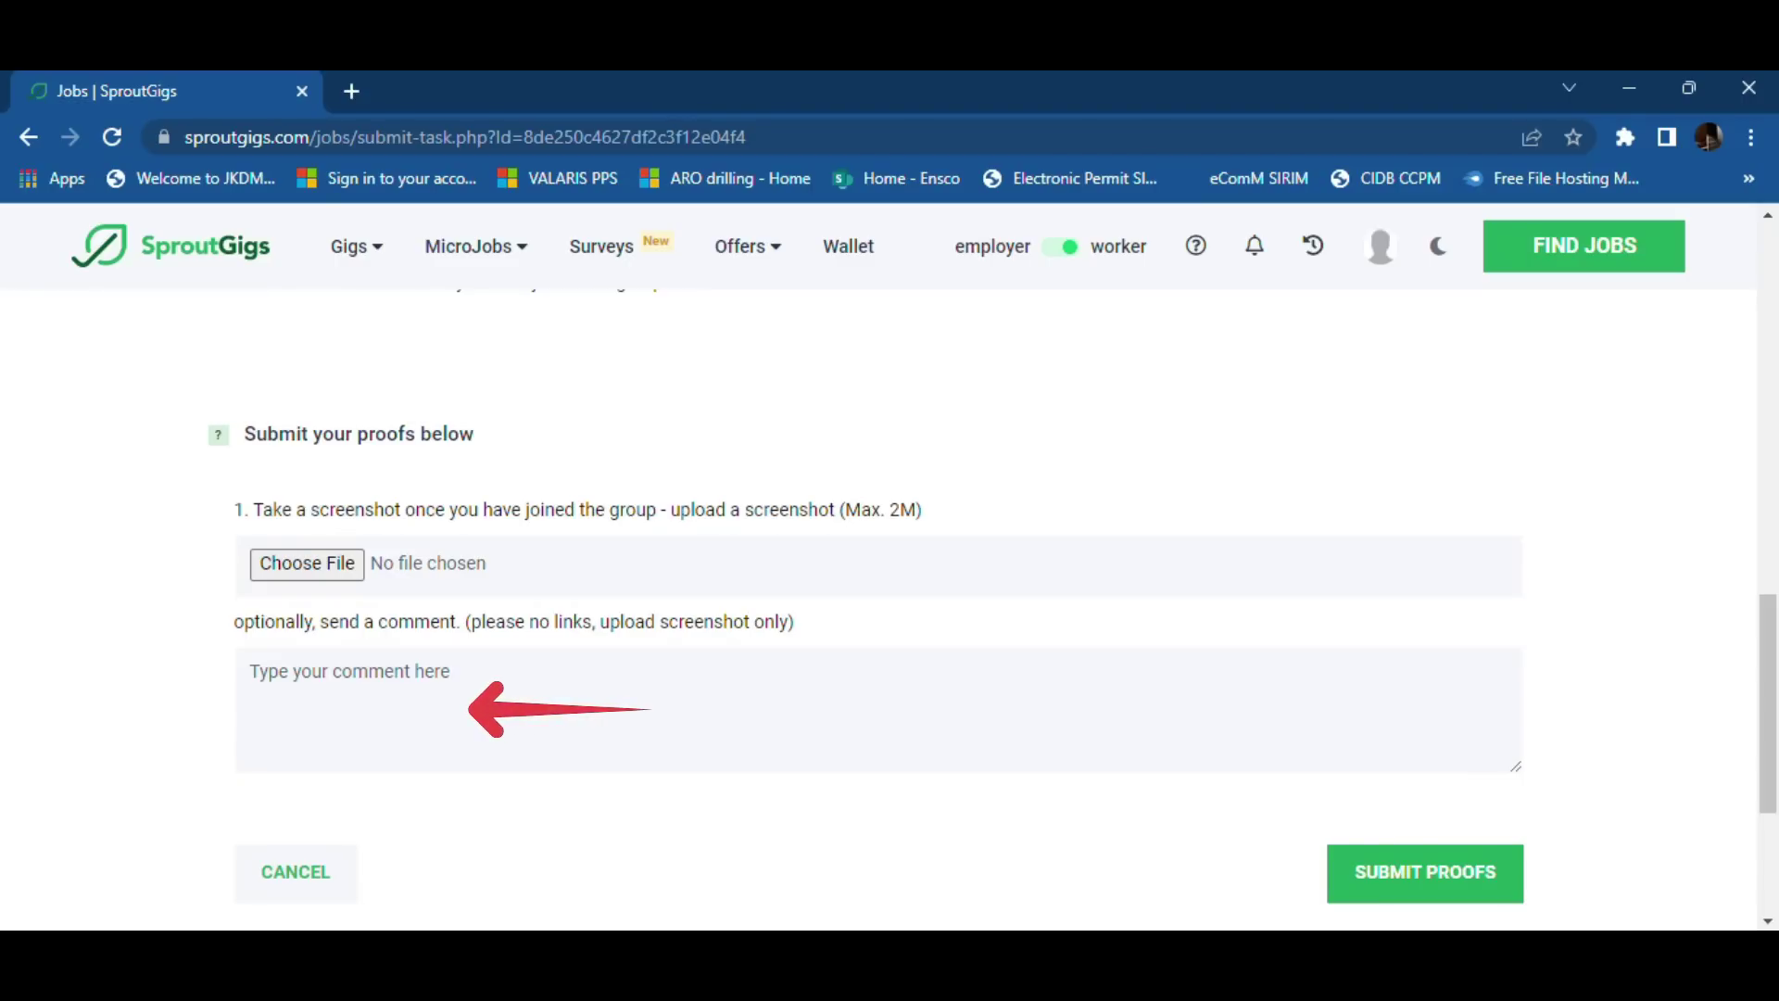
pyautogui.moveTo(863, 954)
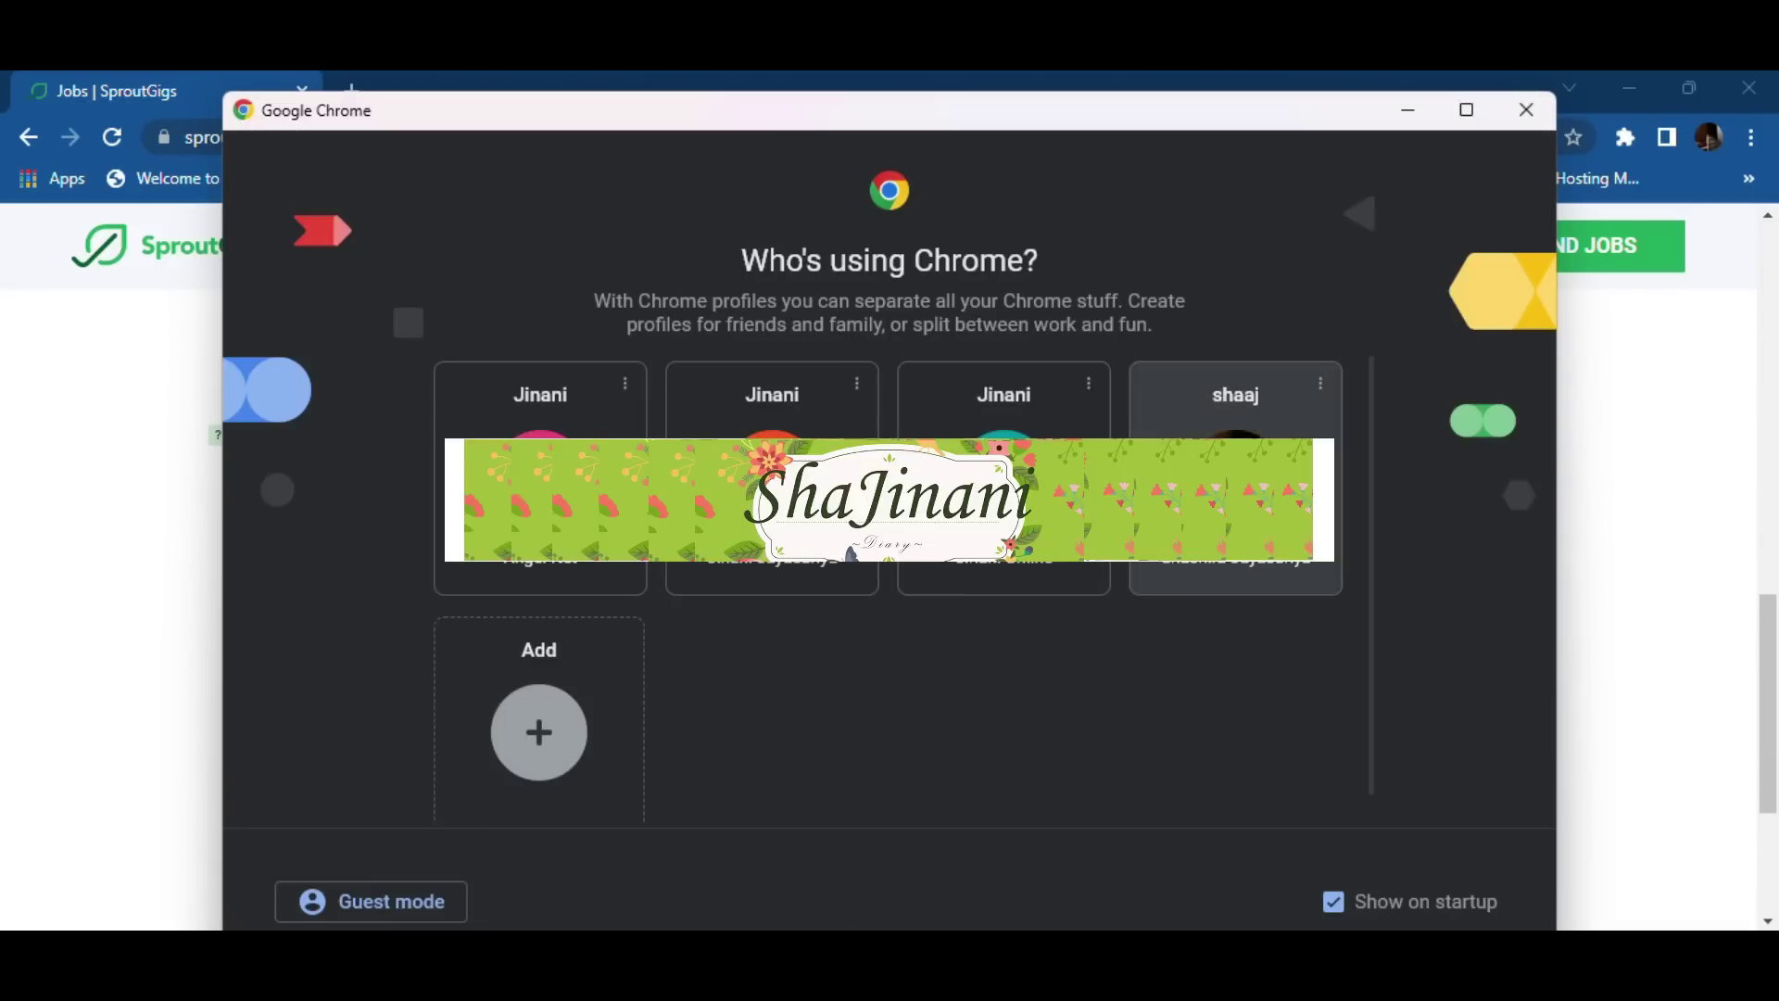
# Open a new Chrome window under the first profile and load the copied Facebook group link
pyautogui.click(493, 484)
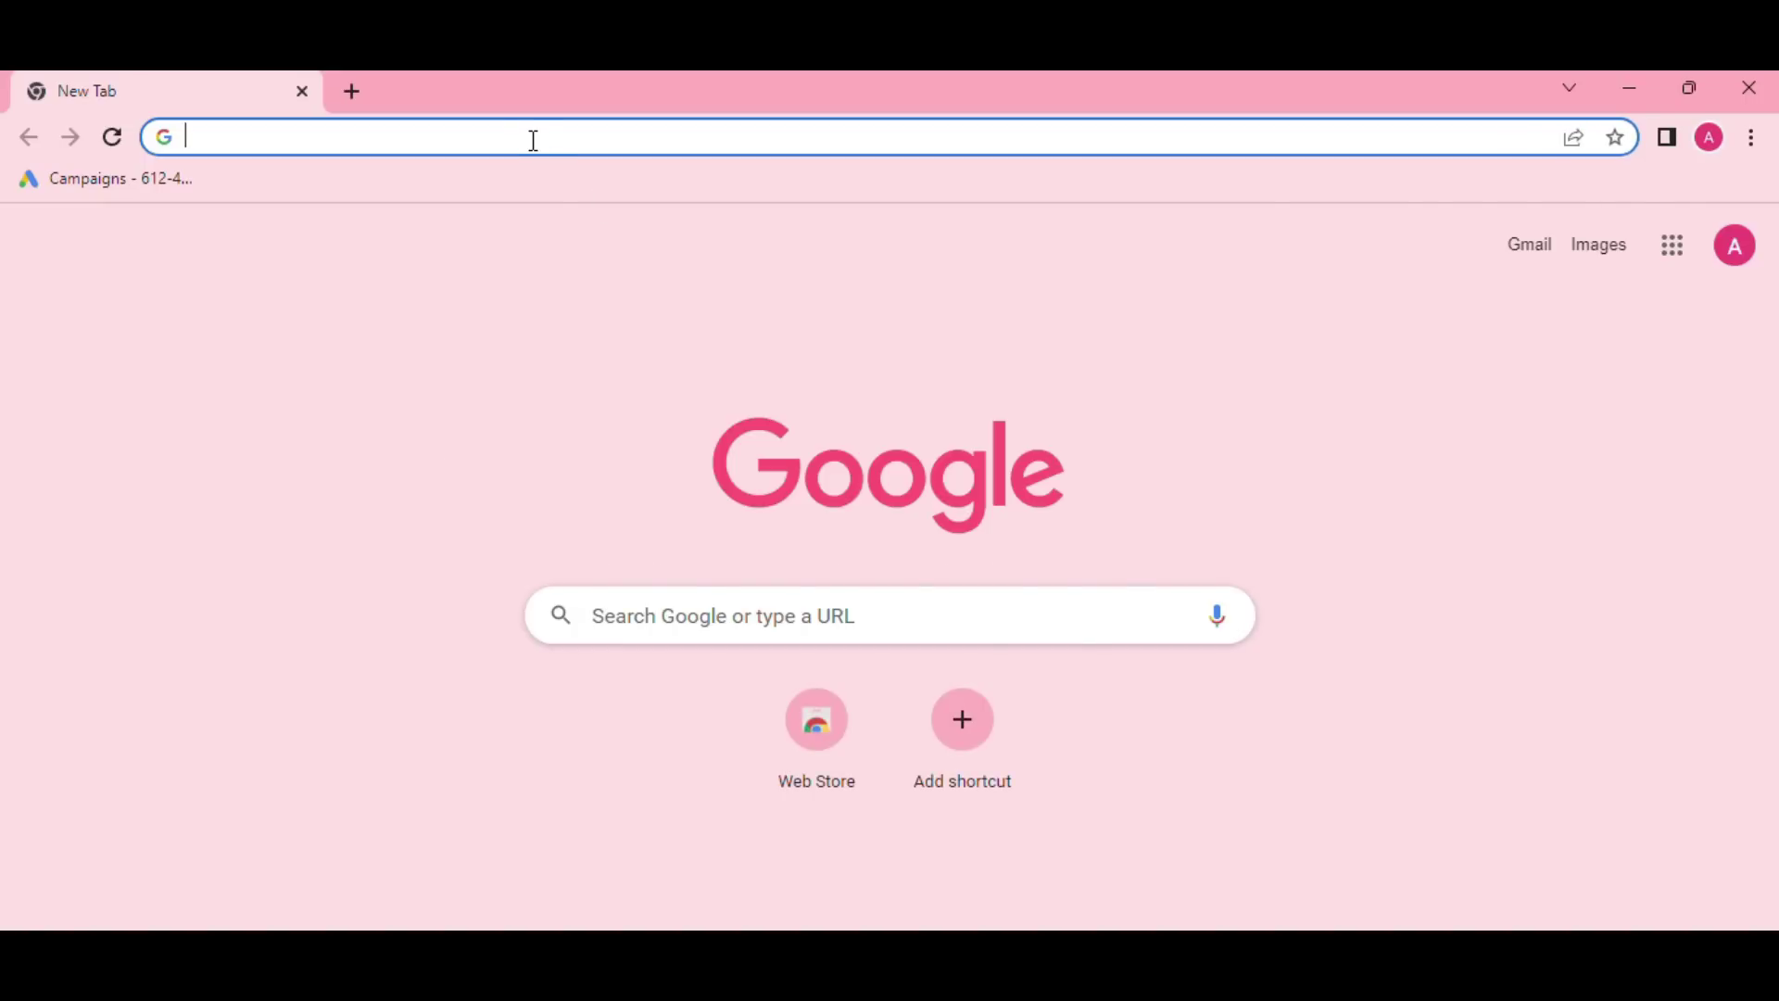
pyautogui.hotkey('ctrl', 'v')
pyautogui.press('Return')
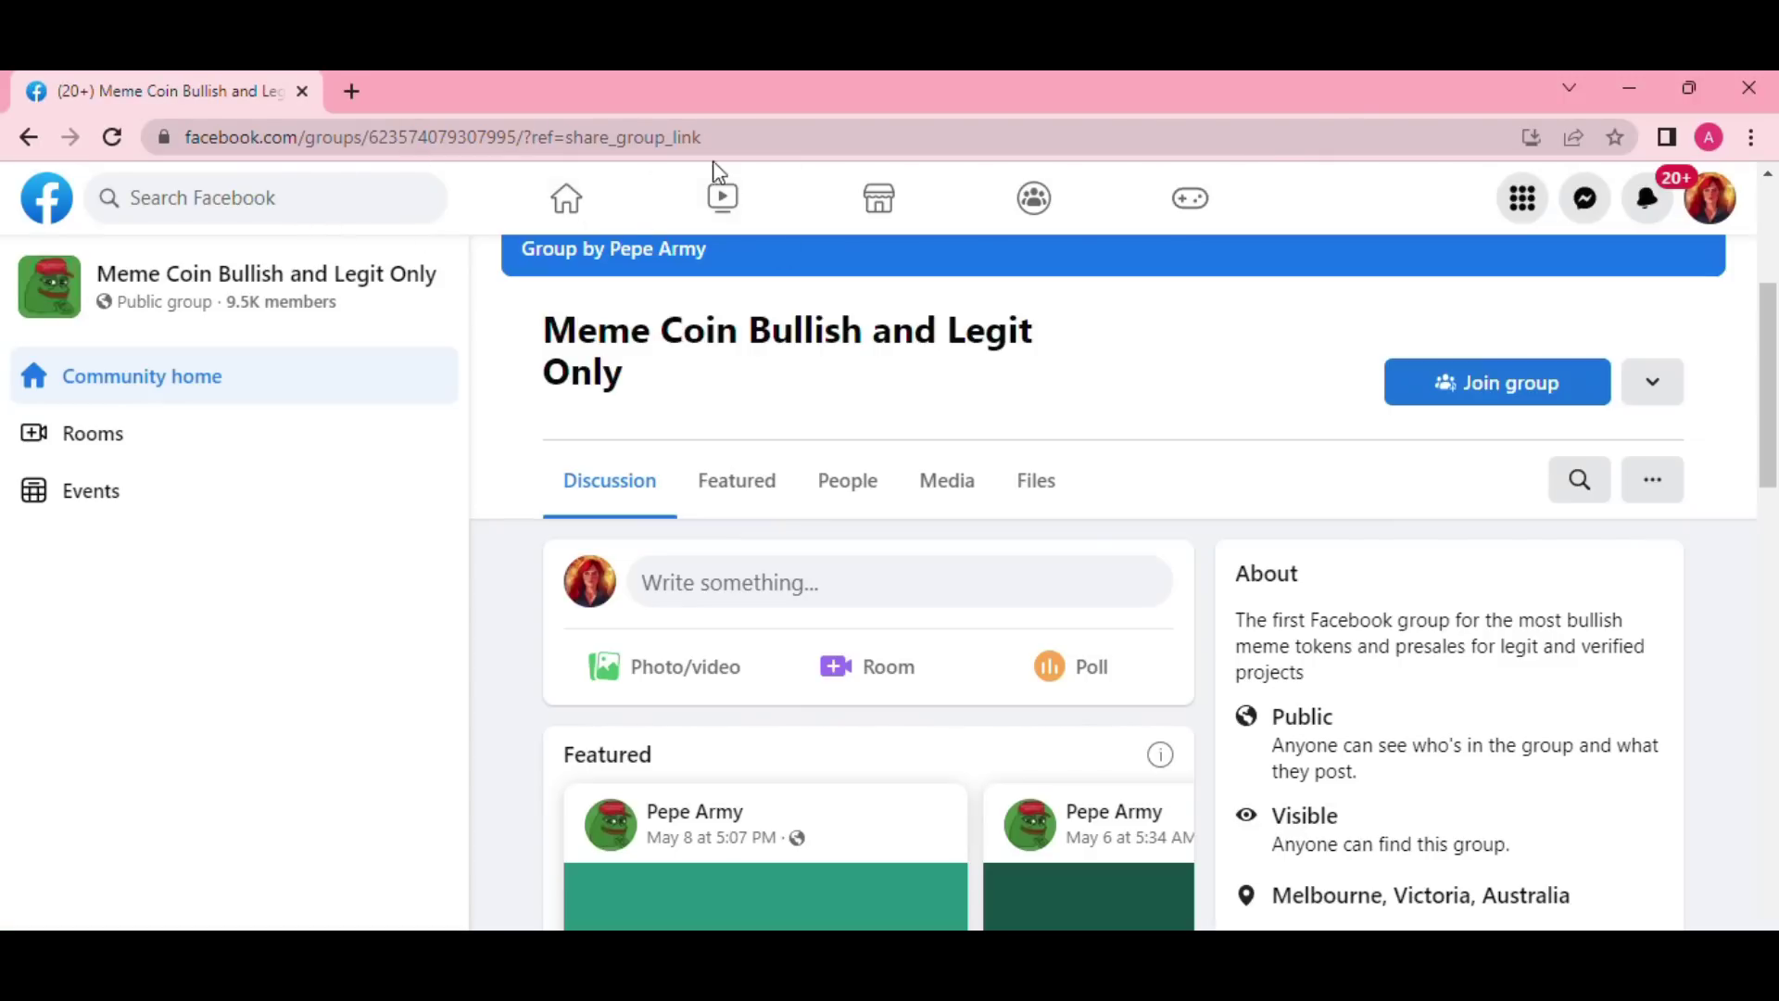
# Join the 'Meme Coin Bullish and Legit Only' group, then minimize the Facebook window
pyautogui.moveTo(1395, 315); pyautogui.dragTo(1306, 352)
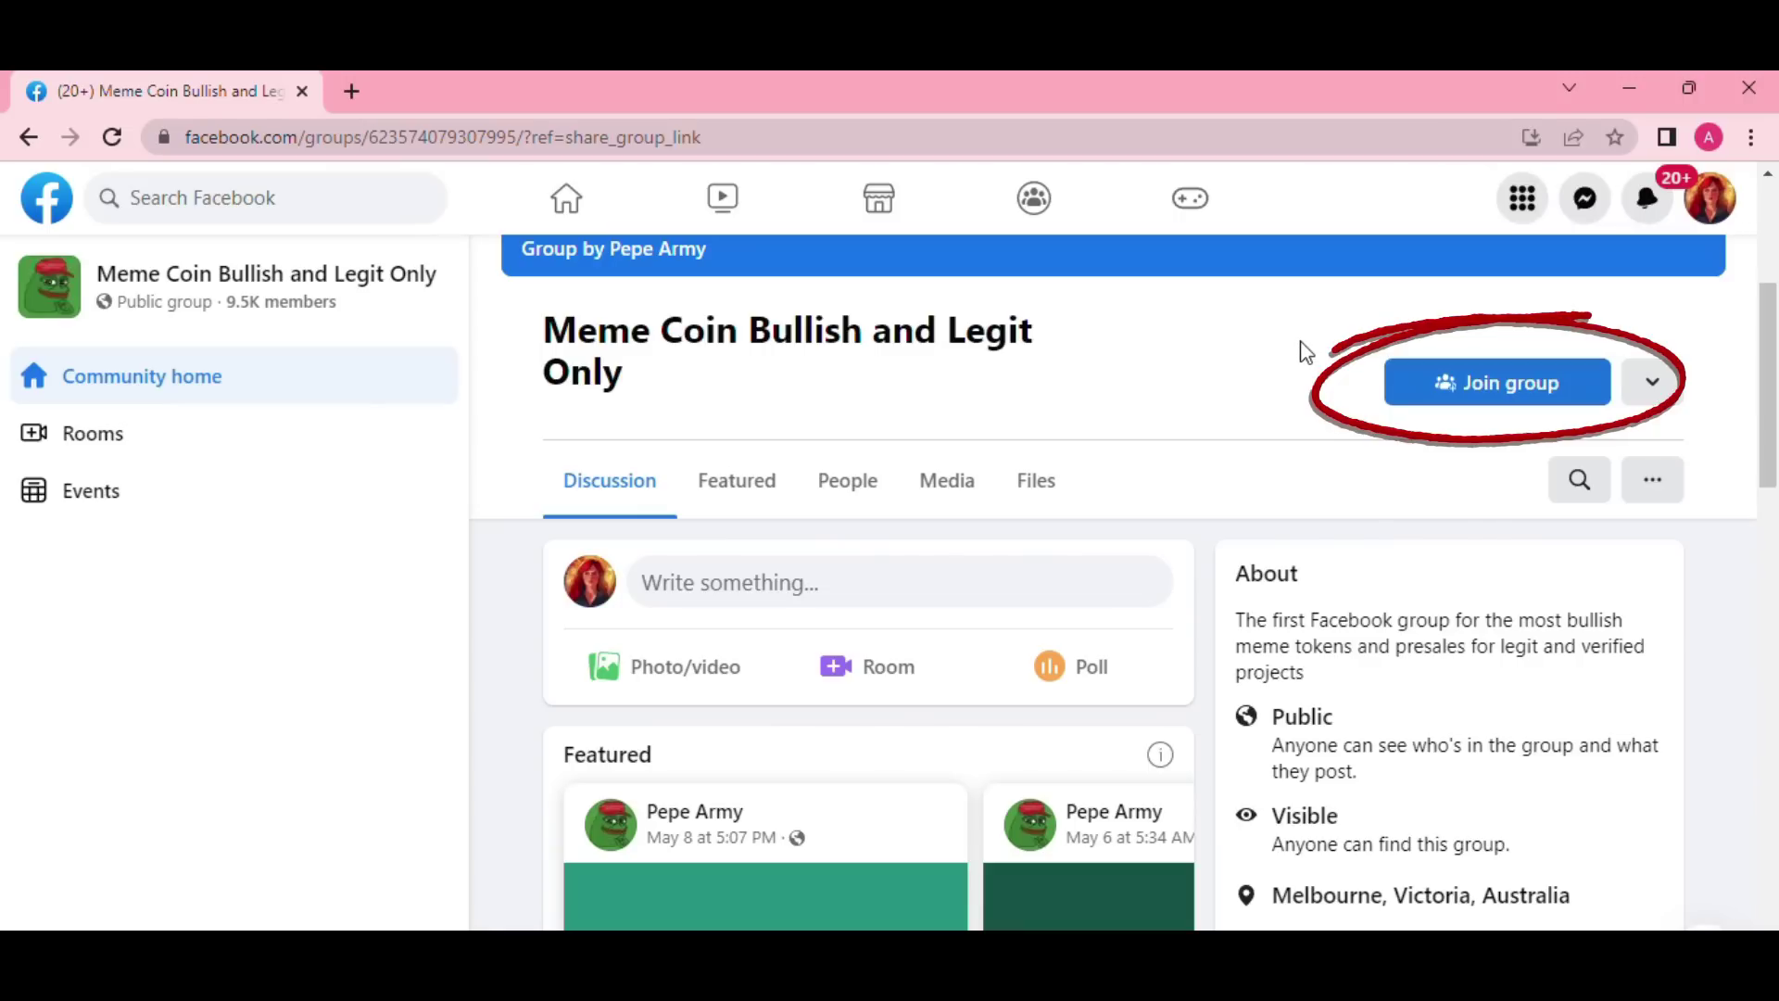
pyautogui.click(1537, 393)
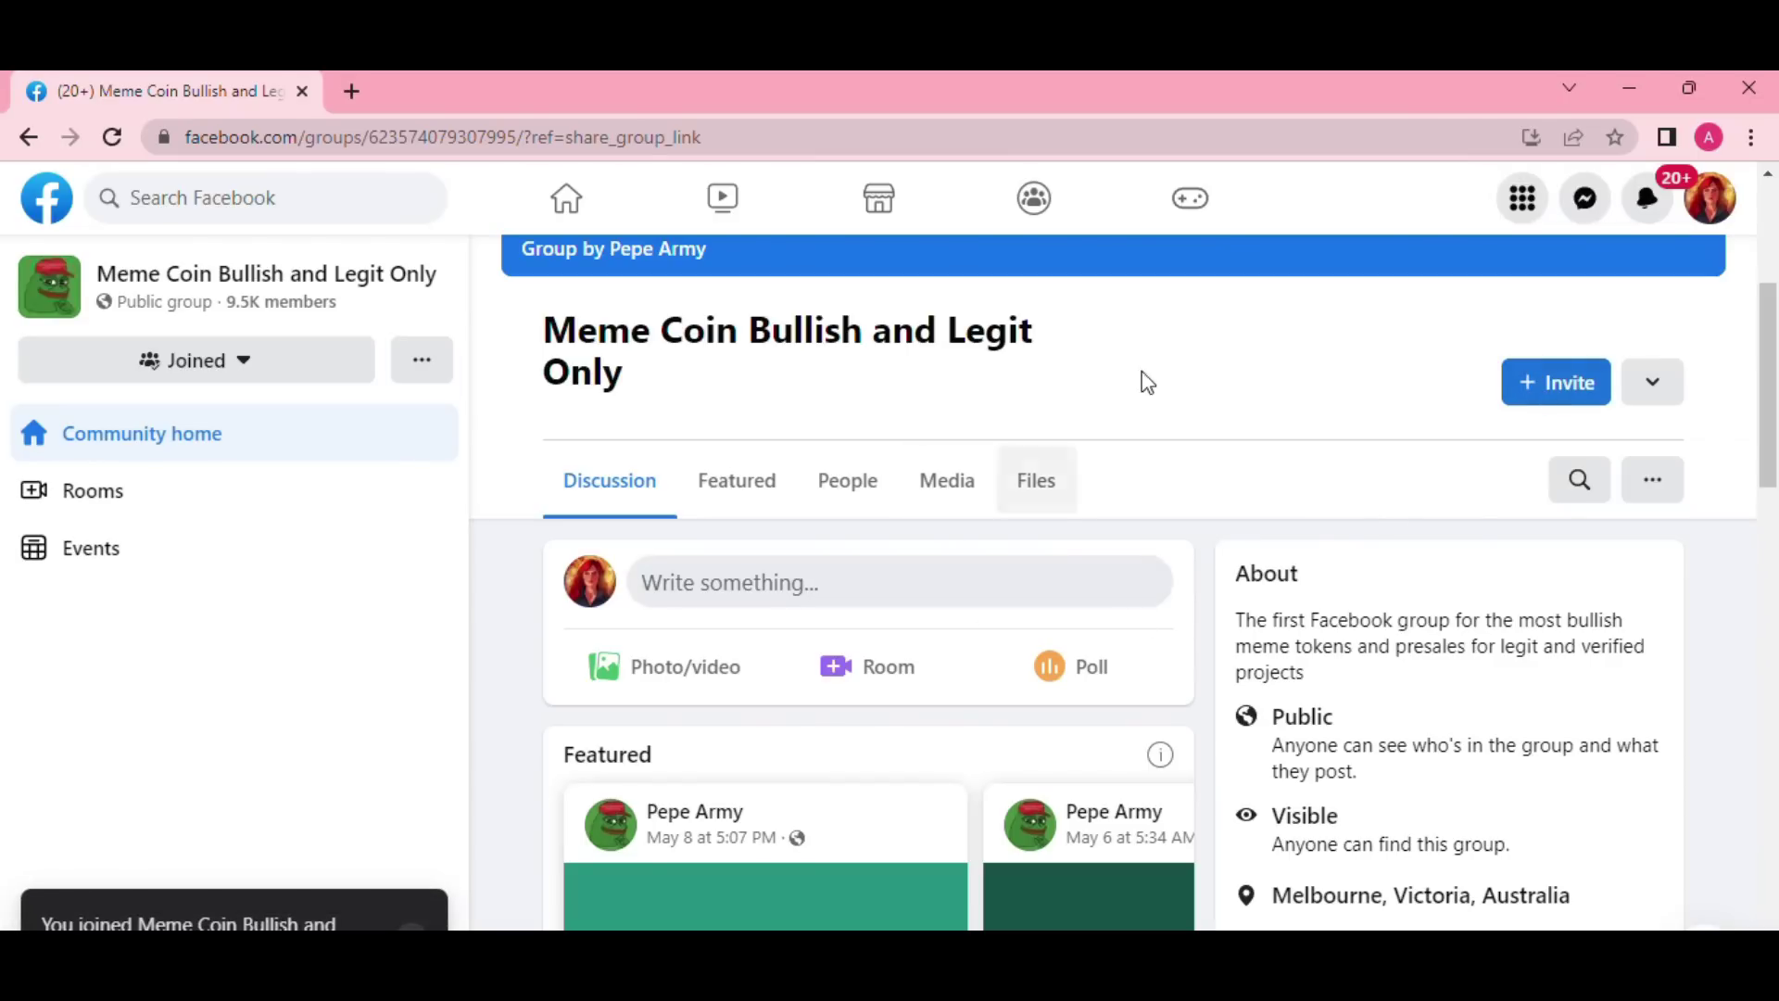
pyautogui.scroll(3, 1405, 482)
pyautogui.scroll(-1, 1404, 482)
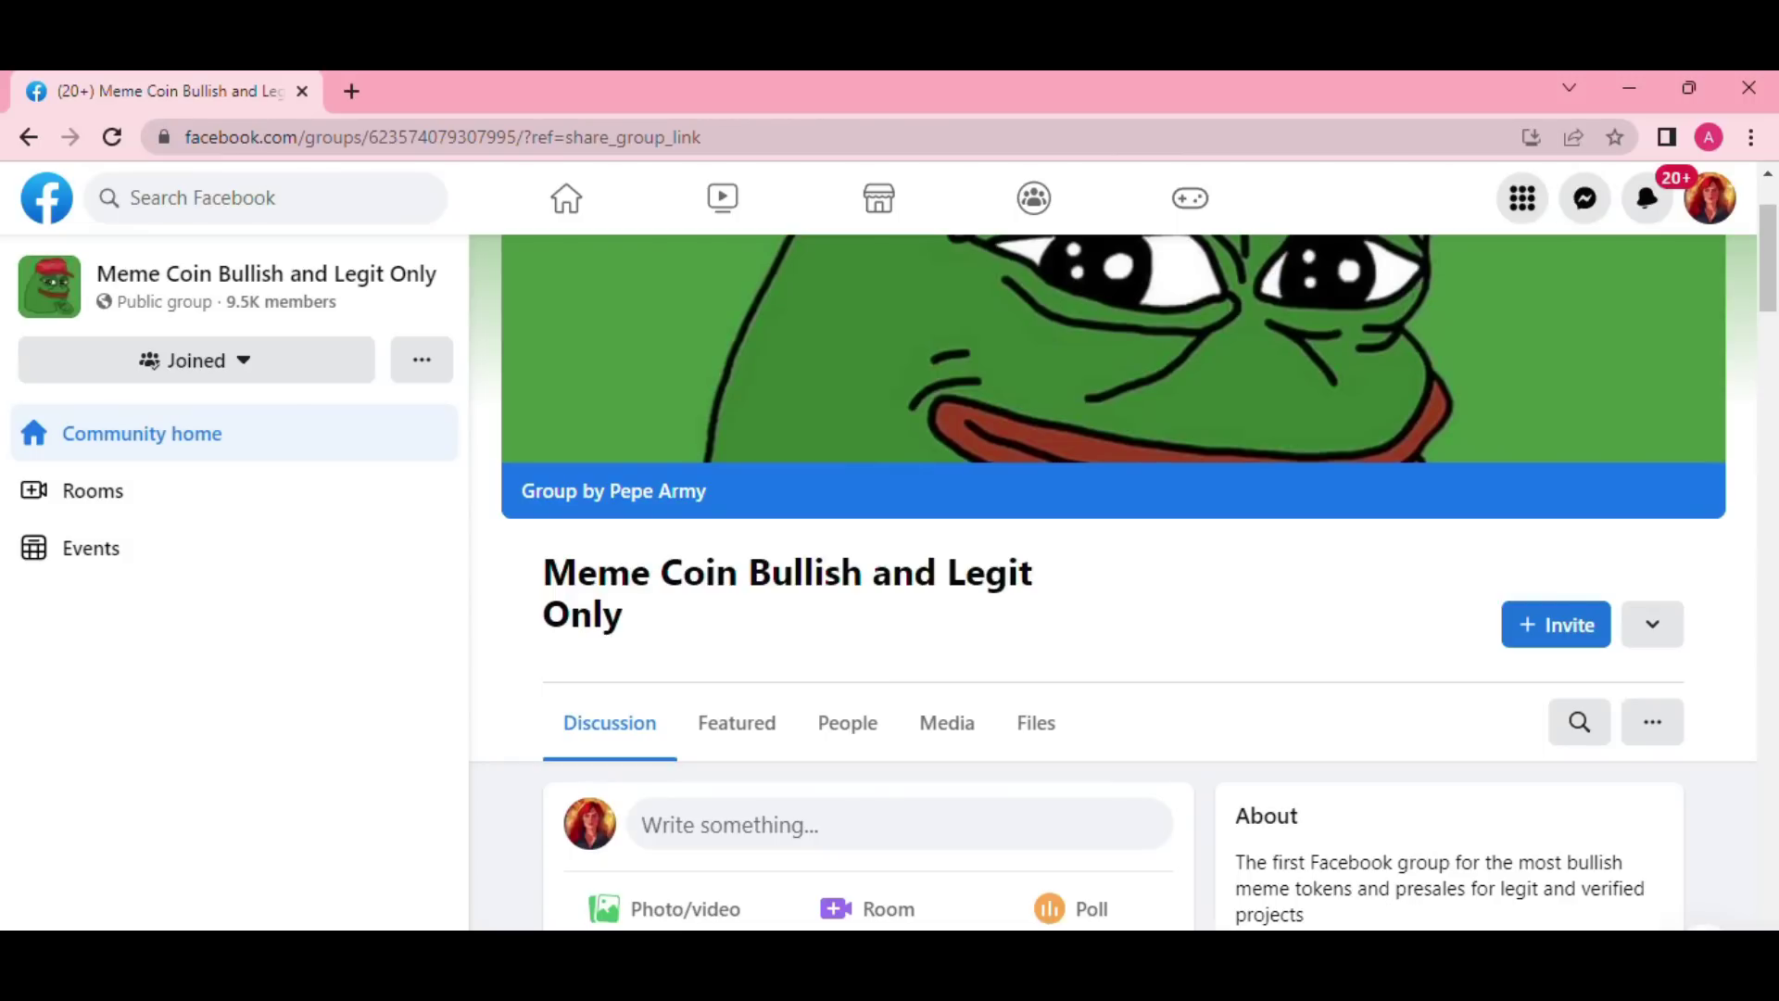
pyautogui.click(1631, 97)
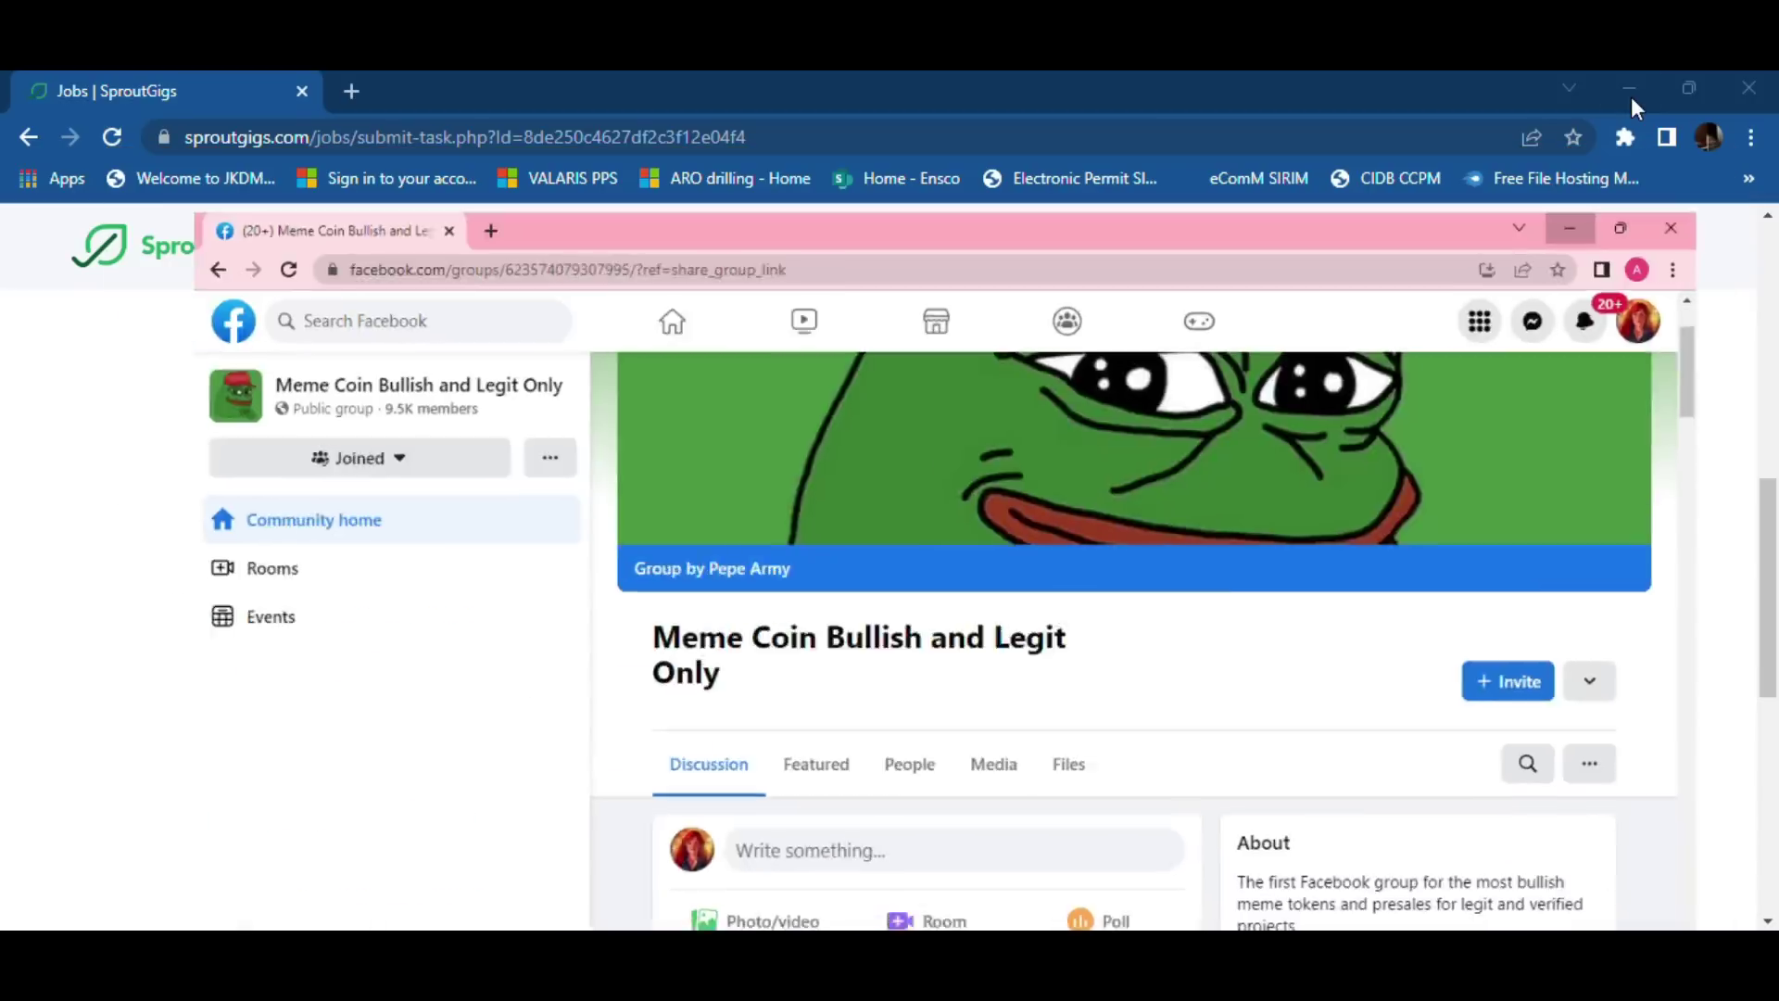
# Attach Screenshot (3).png from Pictures > Screenshots as the group-join proof and submit the proofs
pyautogui.scroll(-3, 421, 686)
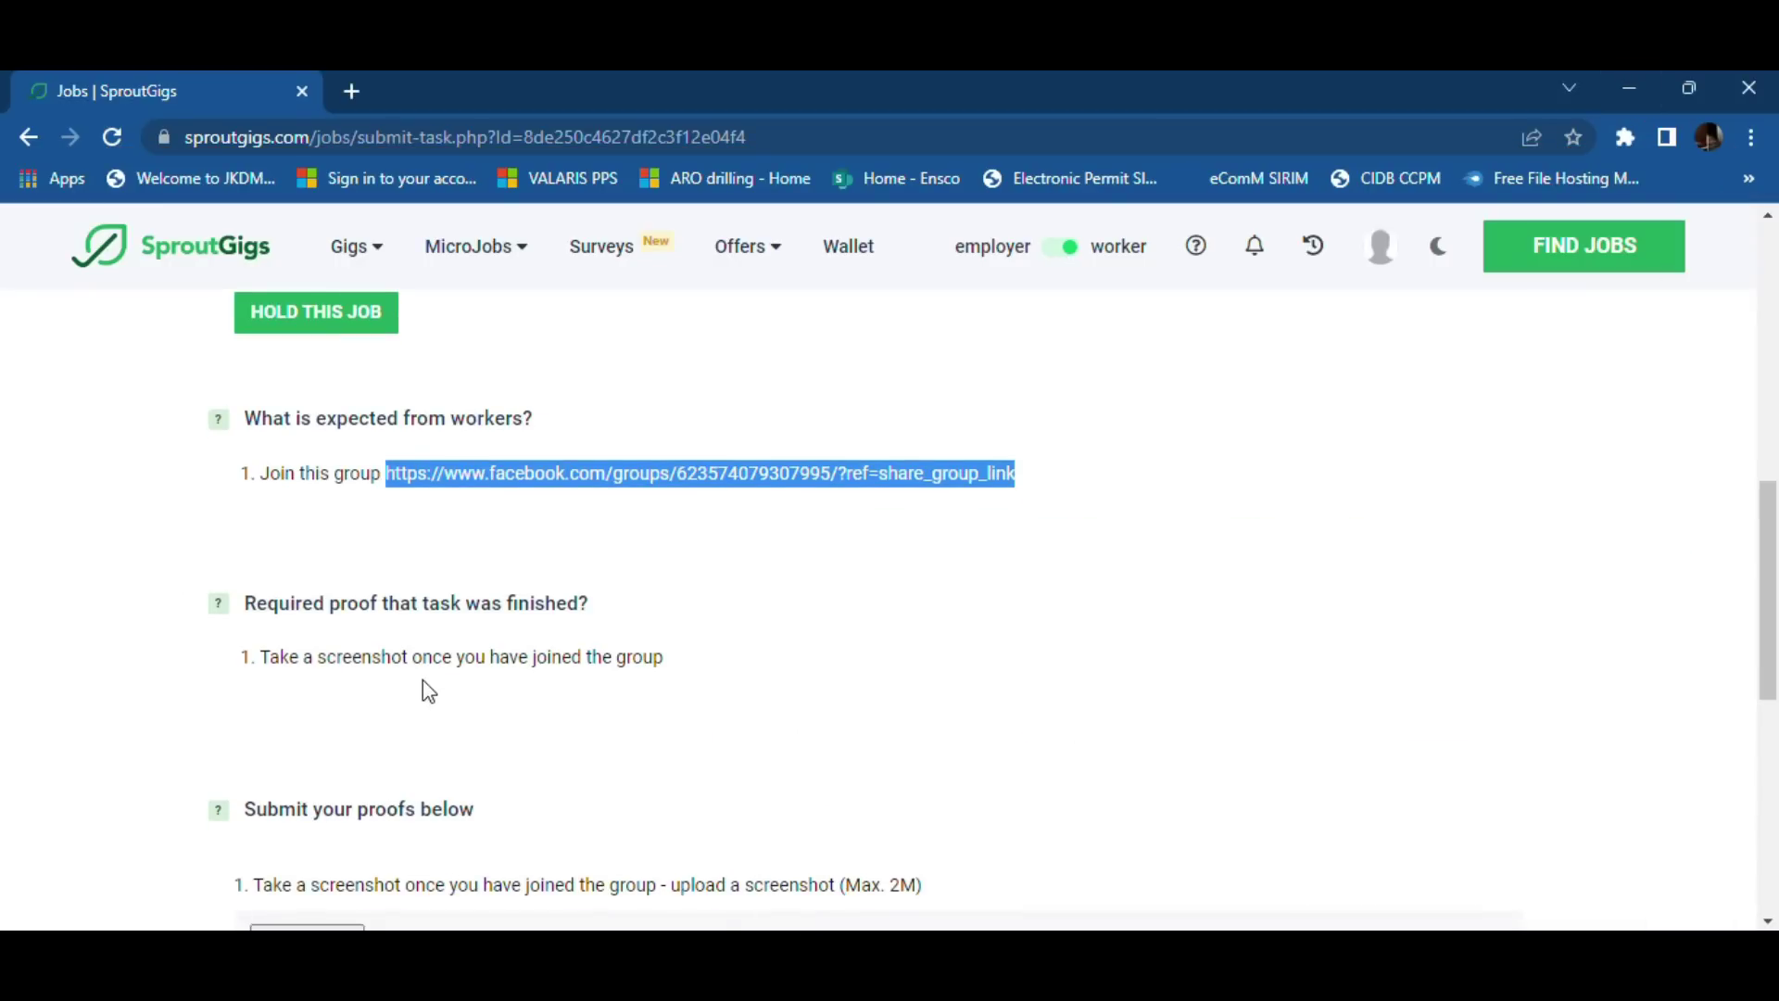
pyautogui.click(342, 654)
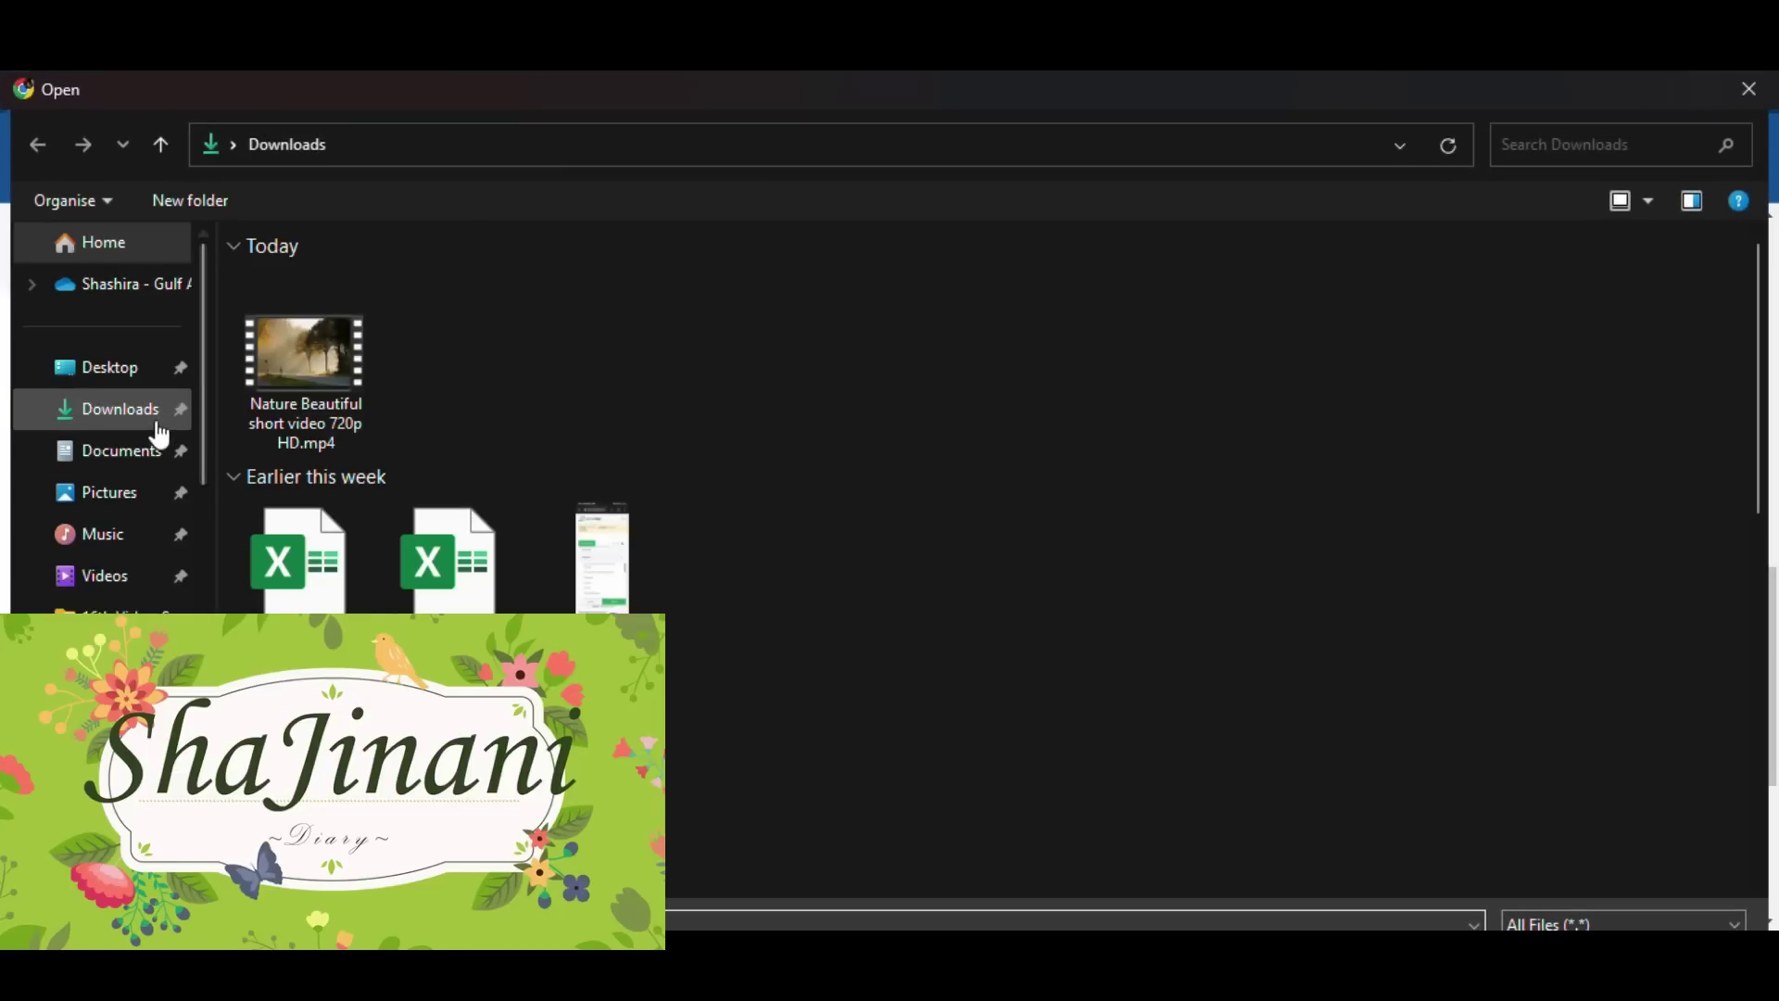
pyautogui.click(137, 494)
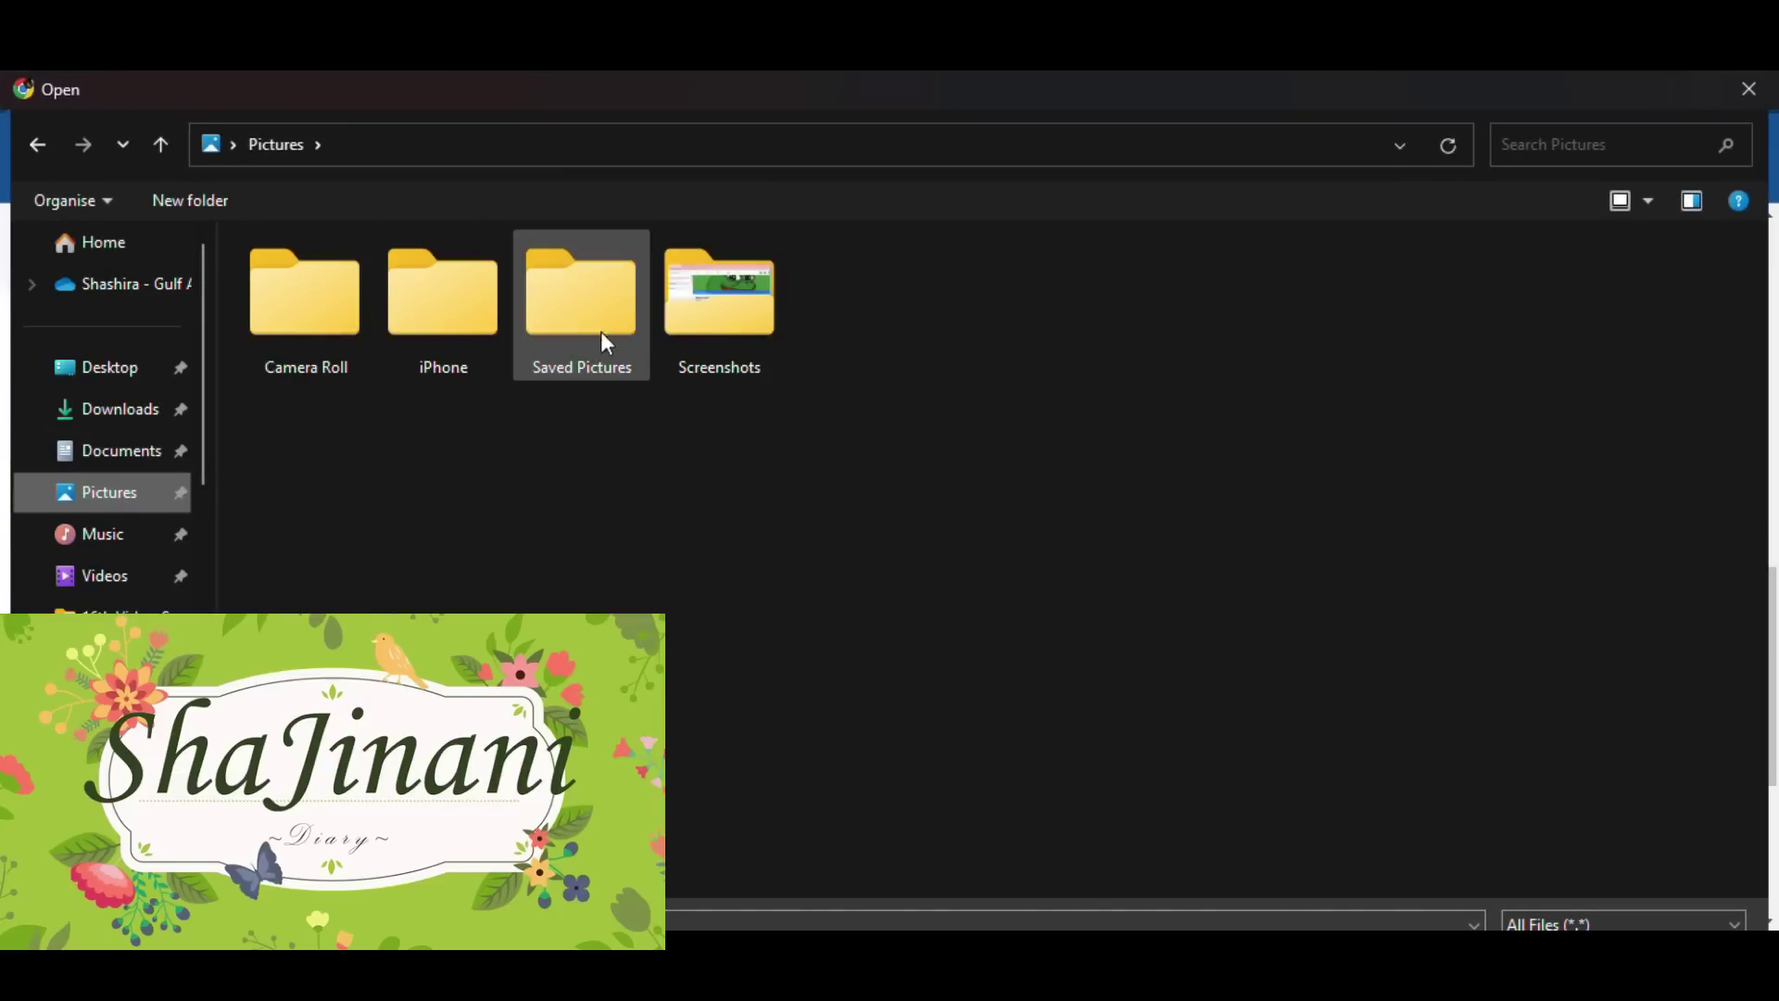
pyautogui.doubleClick(653, 335)
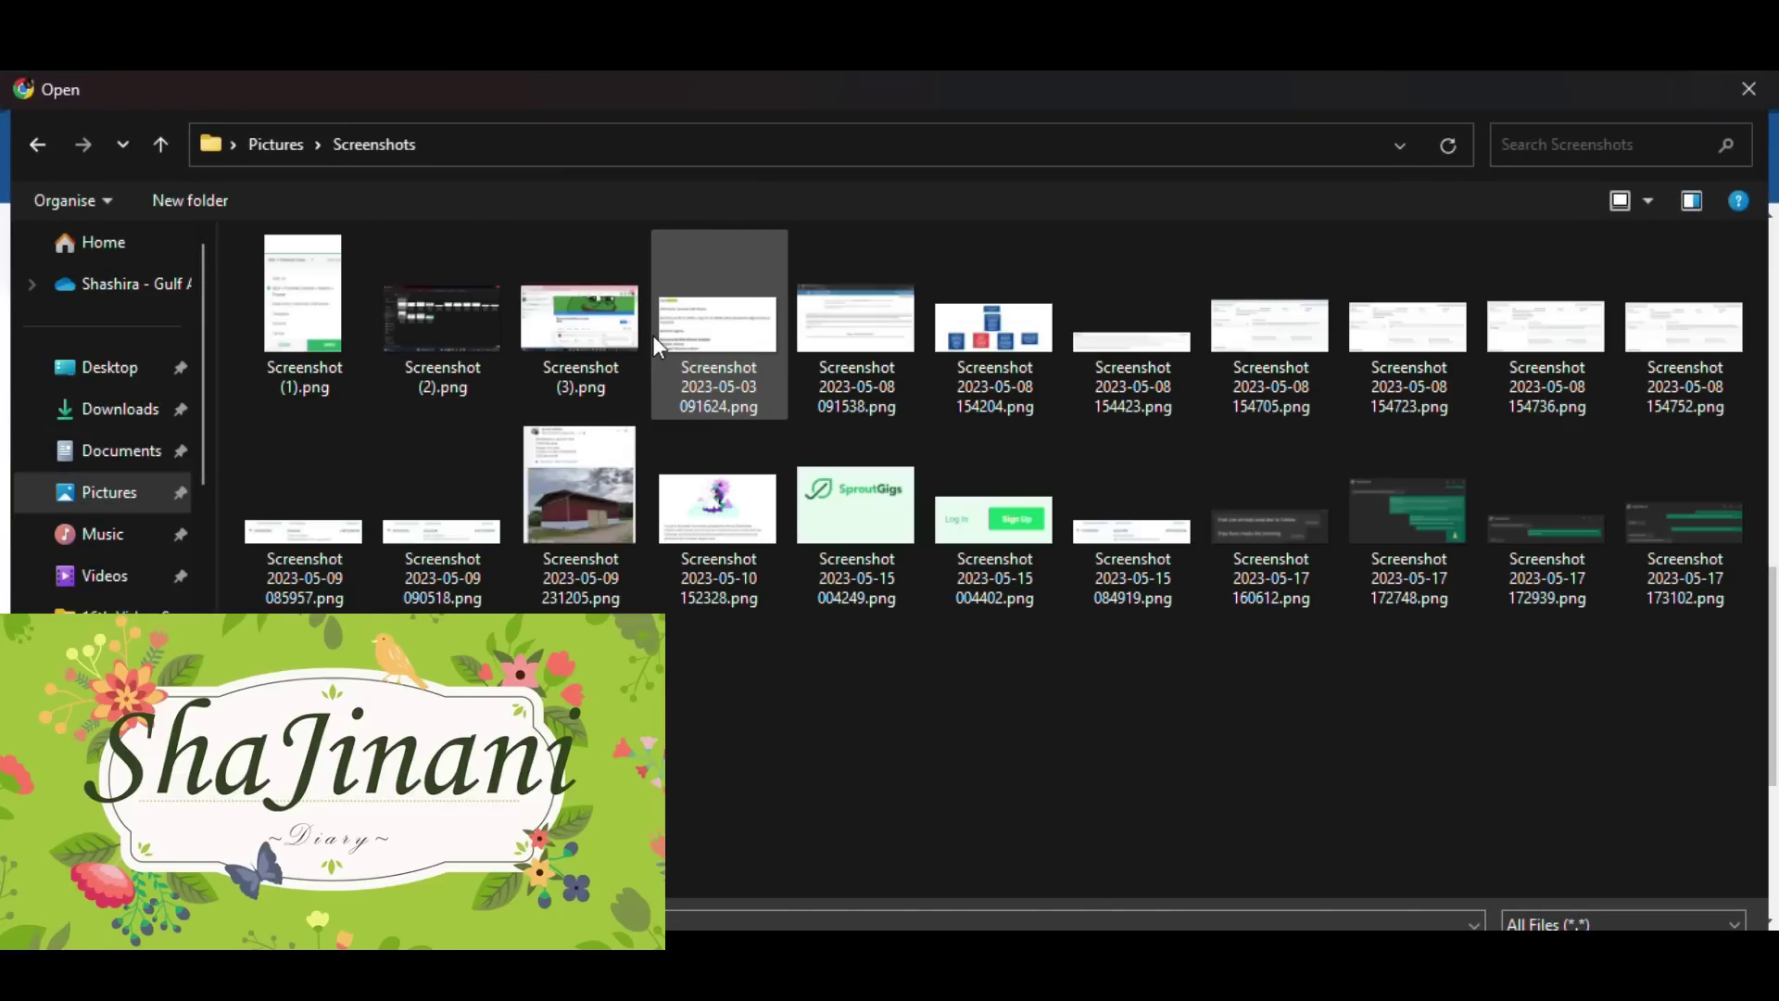
pyautogui.doubleClick(589, 347)
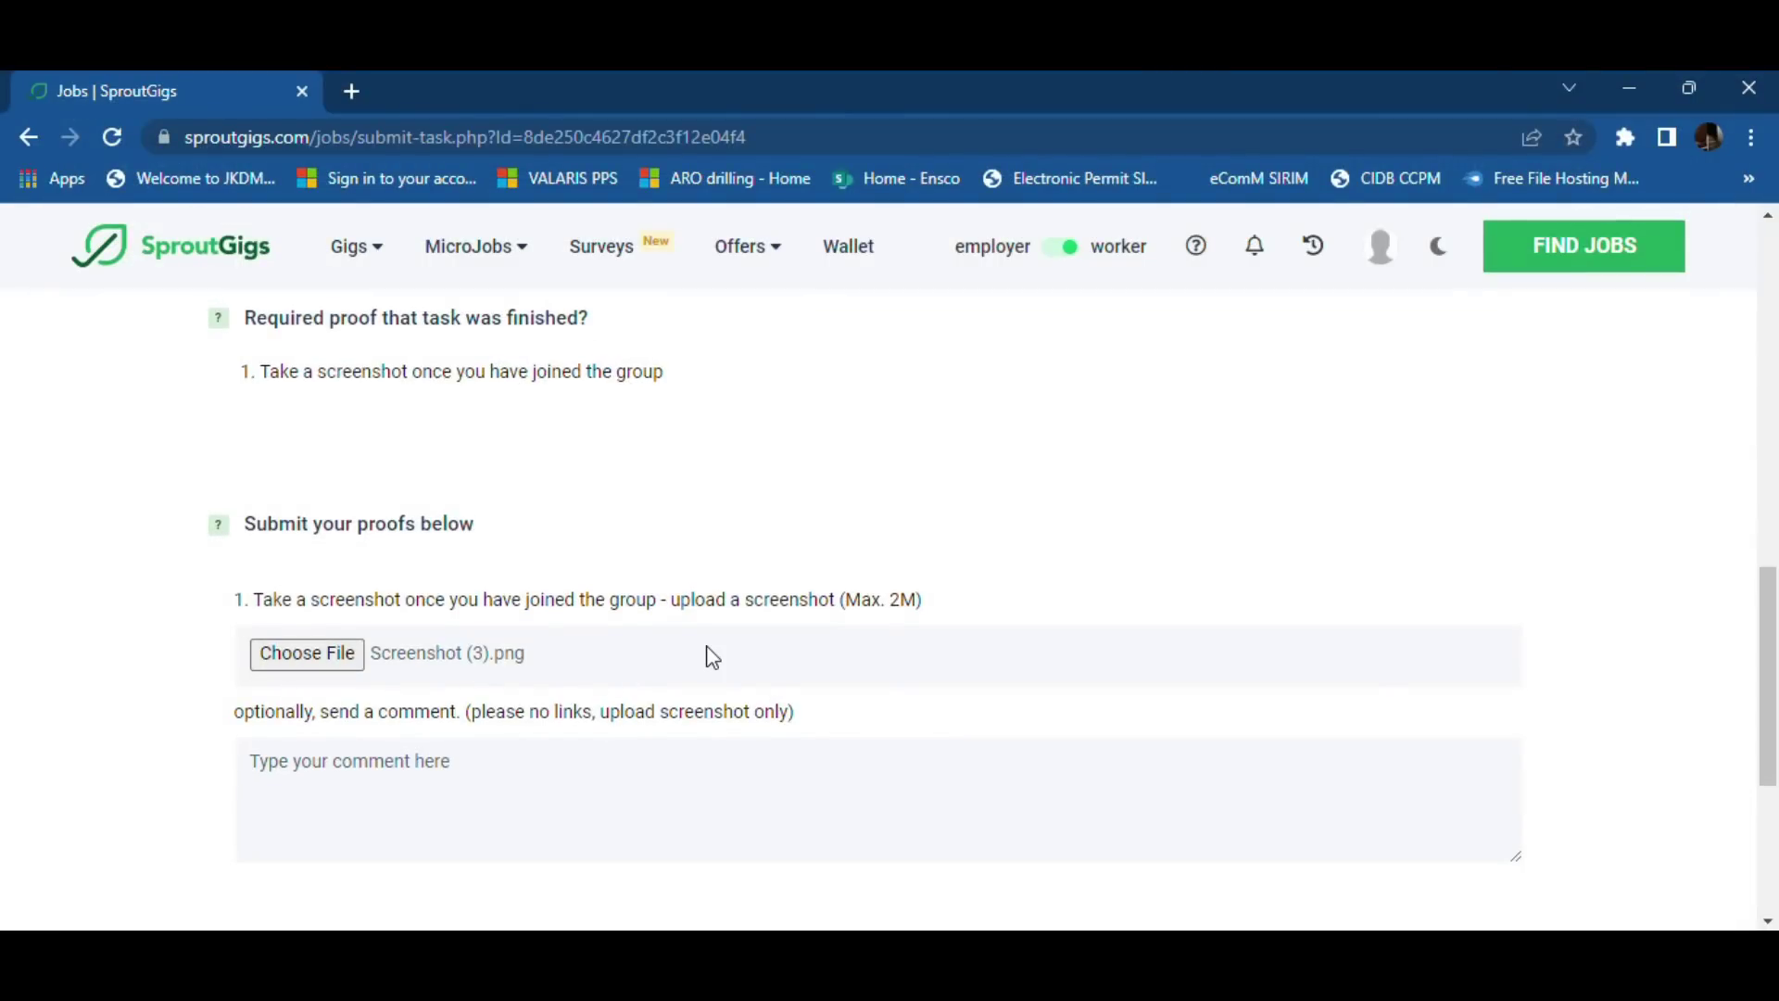
pyautogui.scroll(-4, 707, 658)
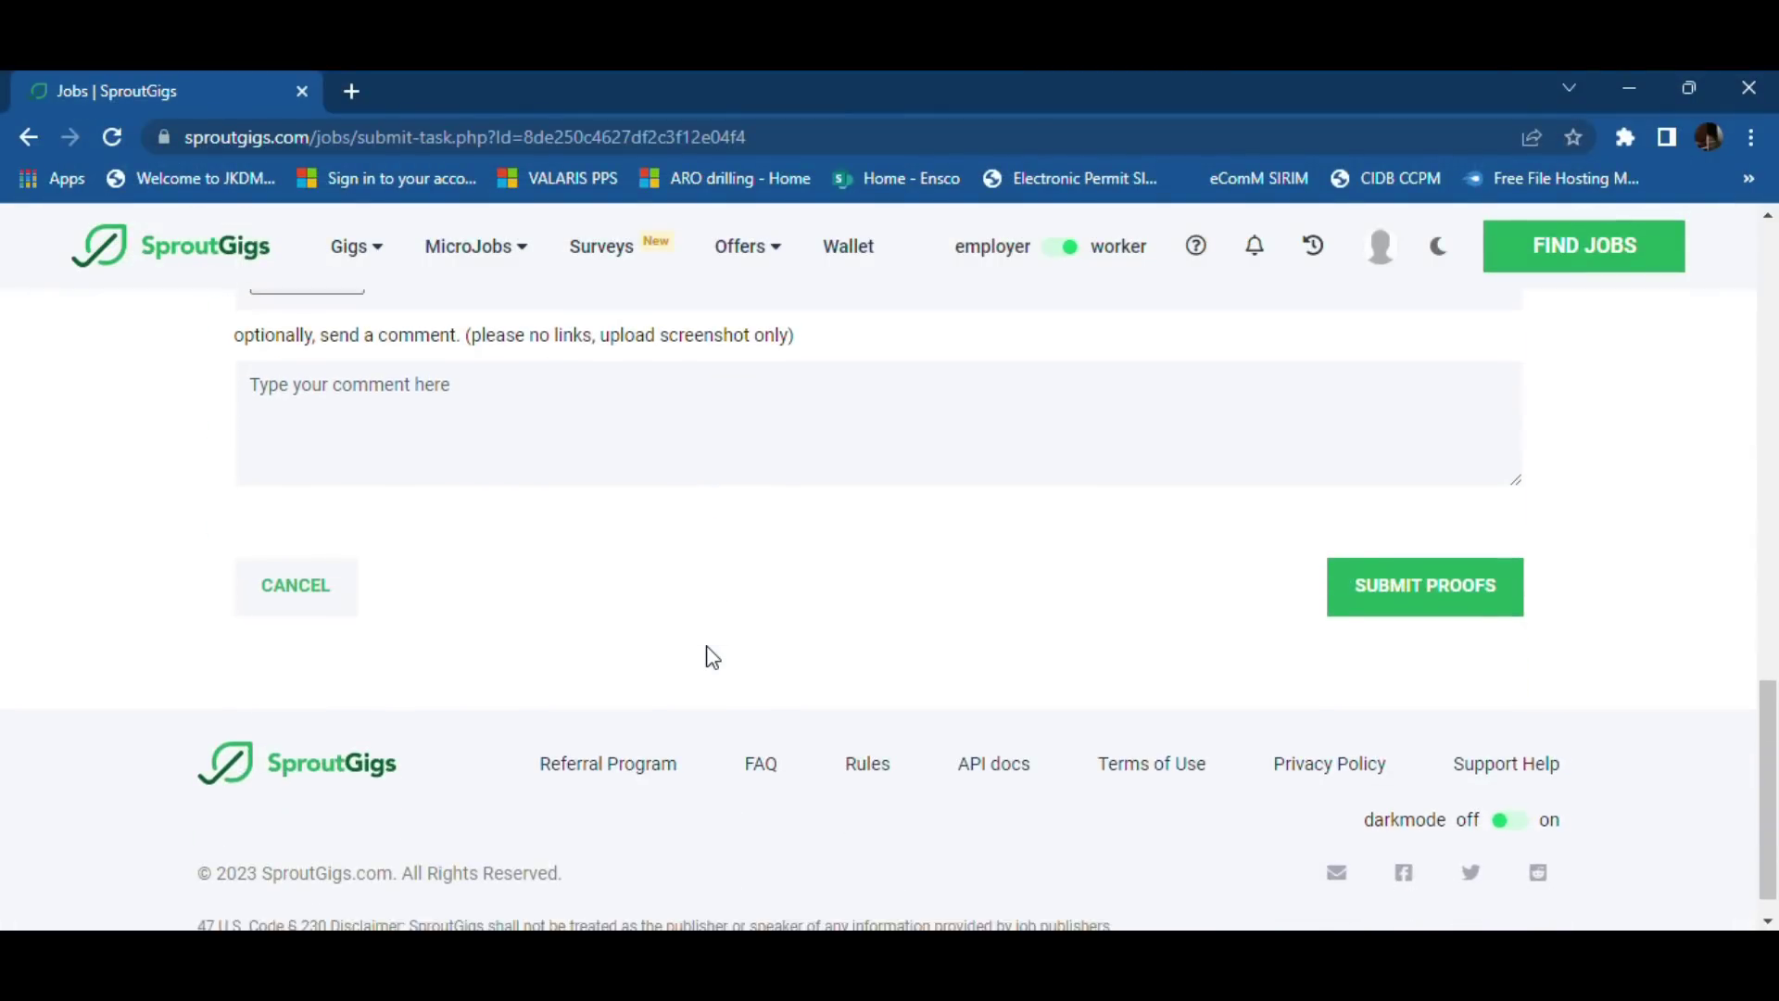
pyautogui.click(1464, 612)
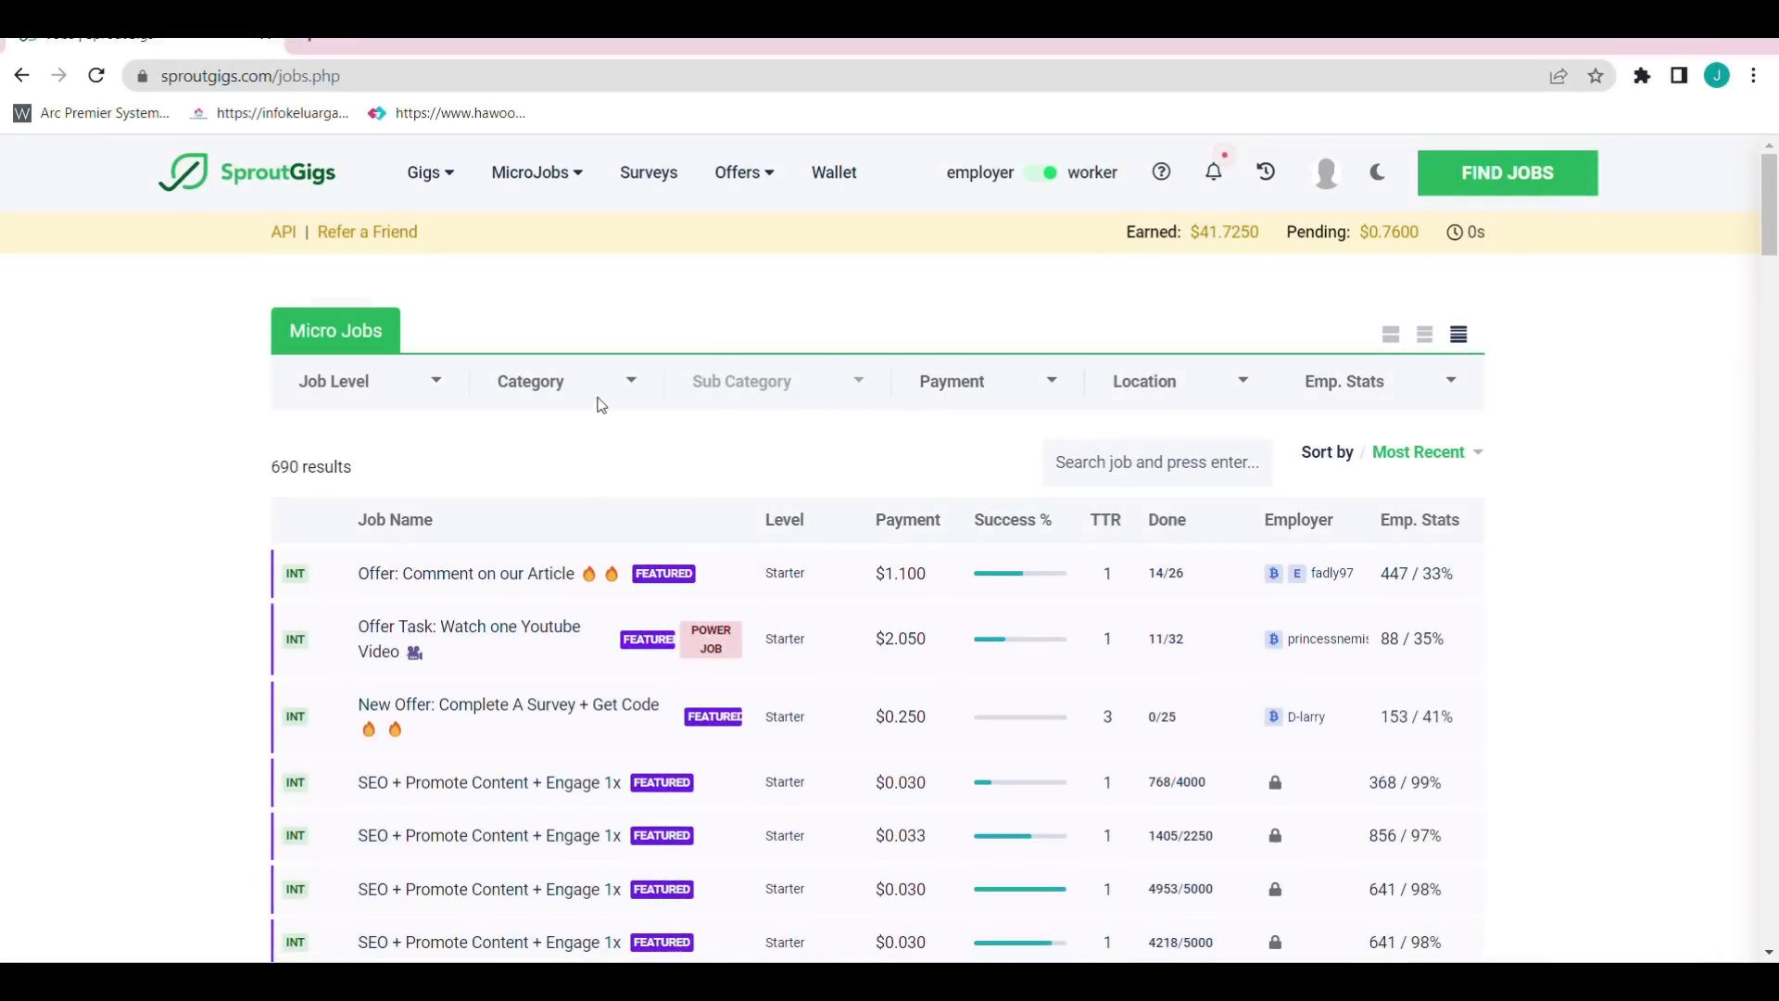
# Filter the Micro Jobs list by the Facebook Micro-Influencer category
pyautogui.click(624, 384)
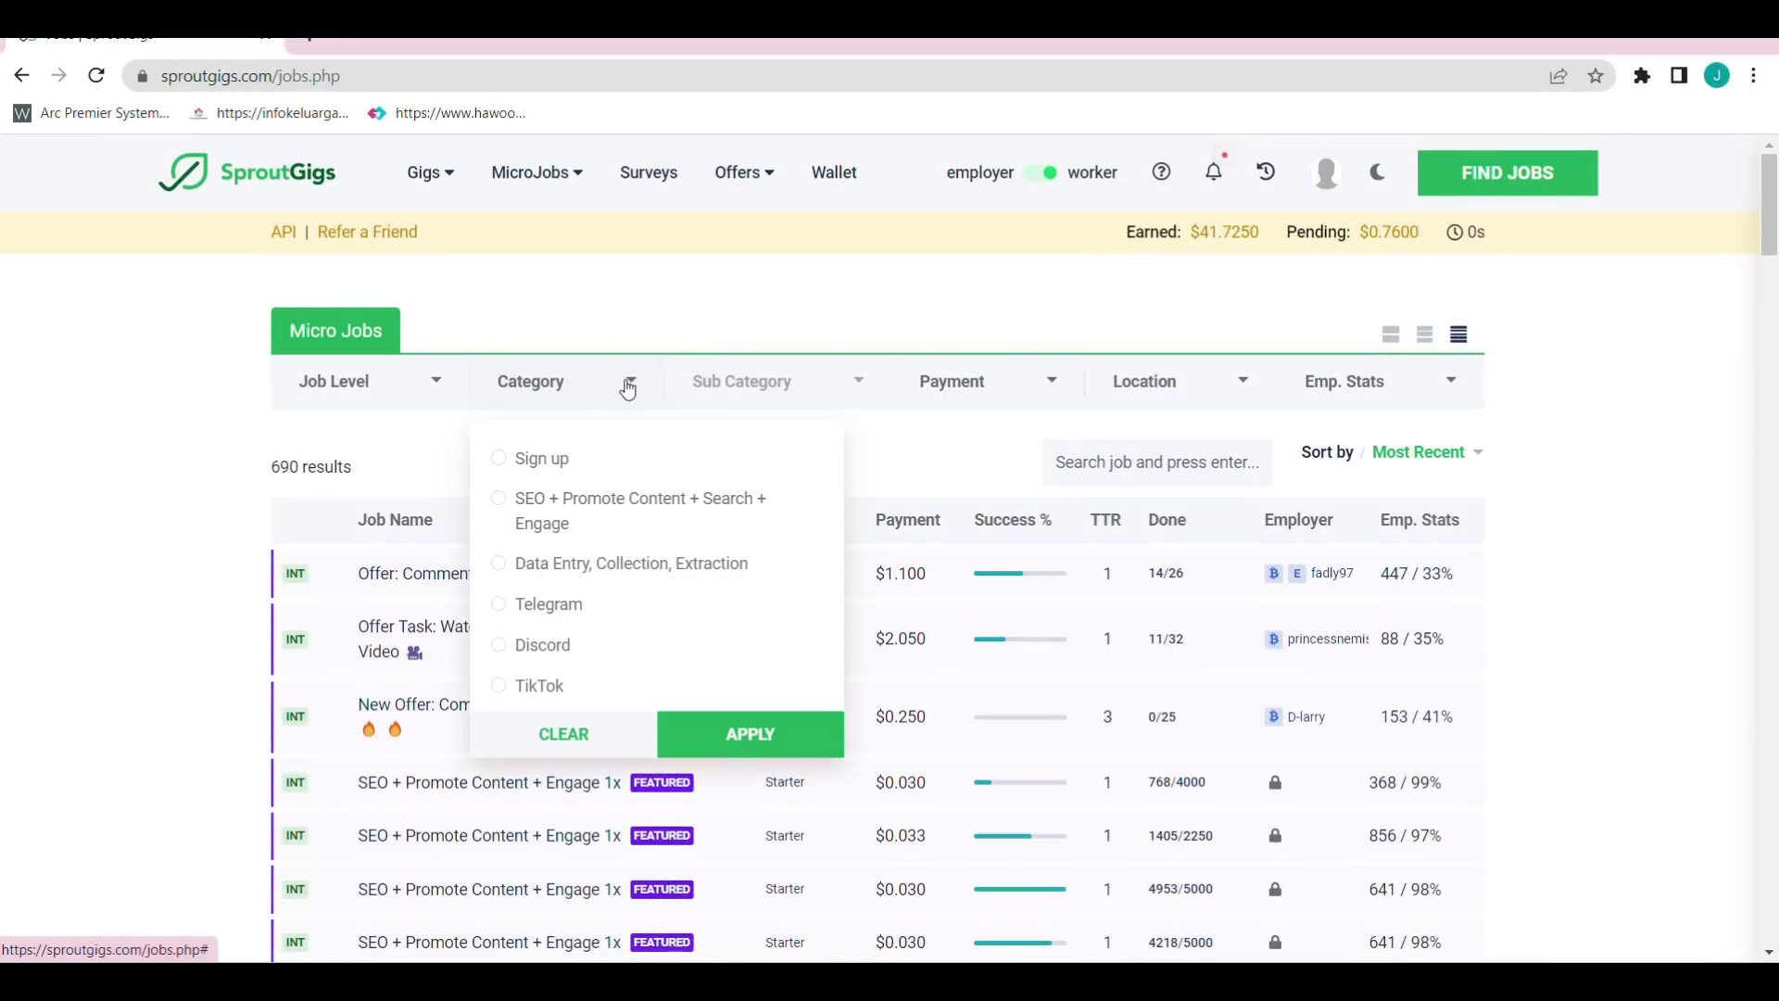
pyautogui.scroll(-1, 622, 595)
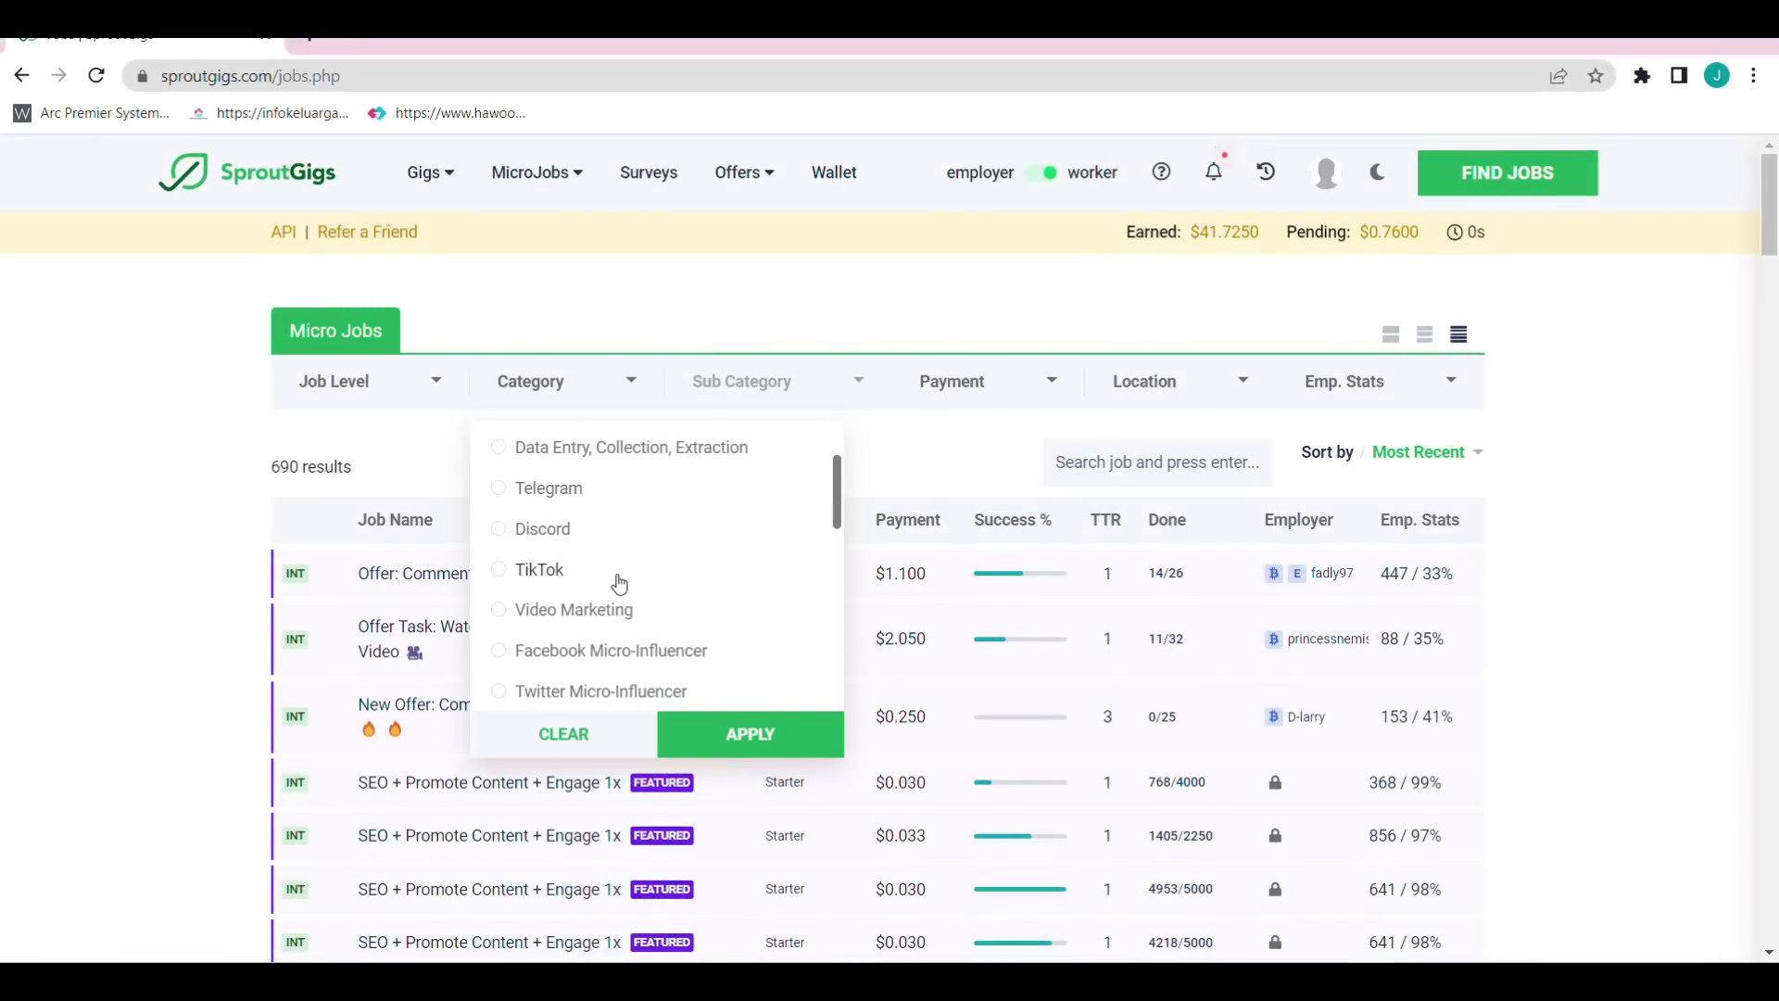
pyautogui.click(630, 660)
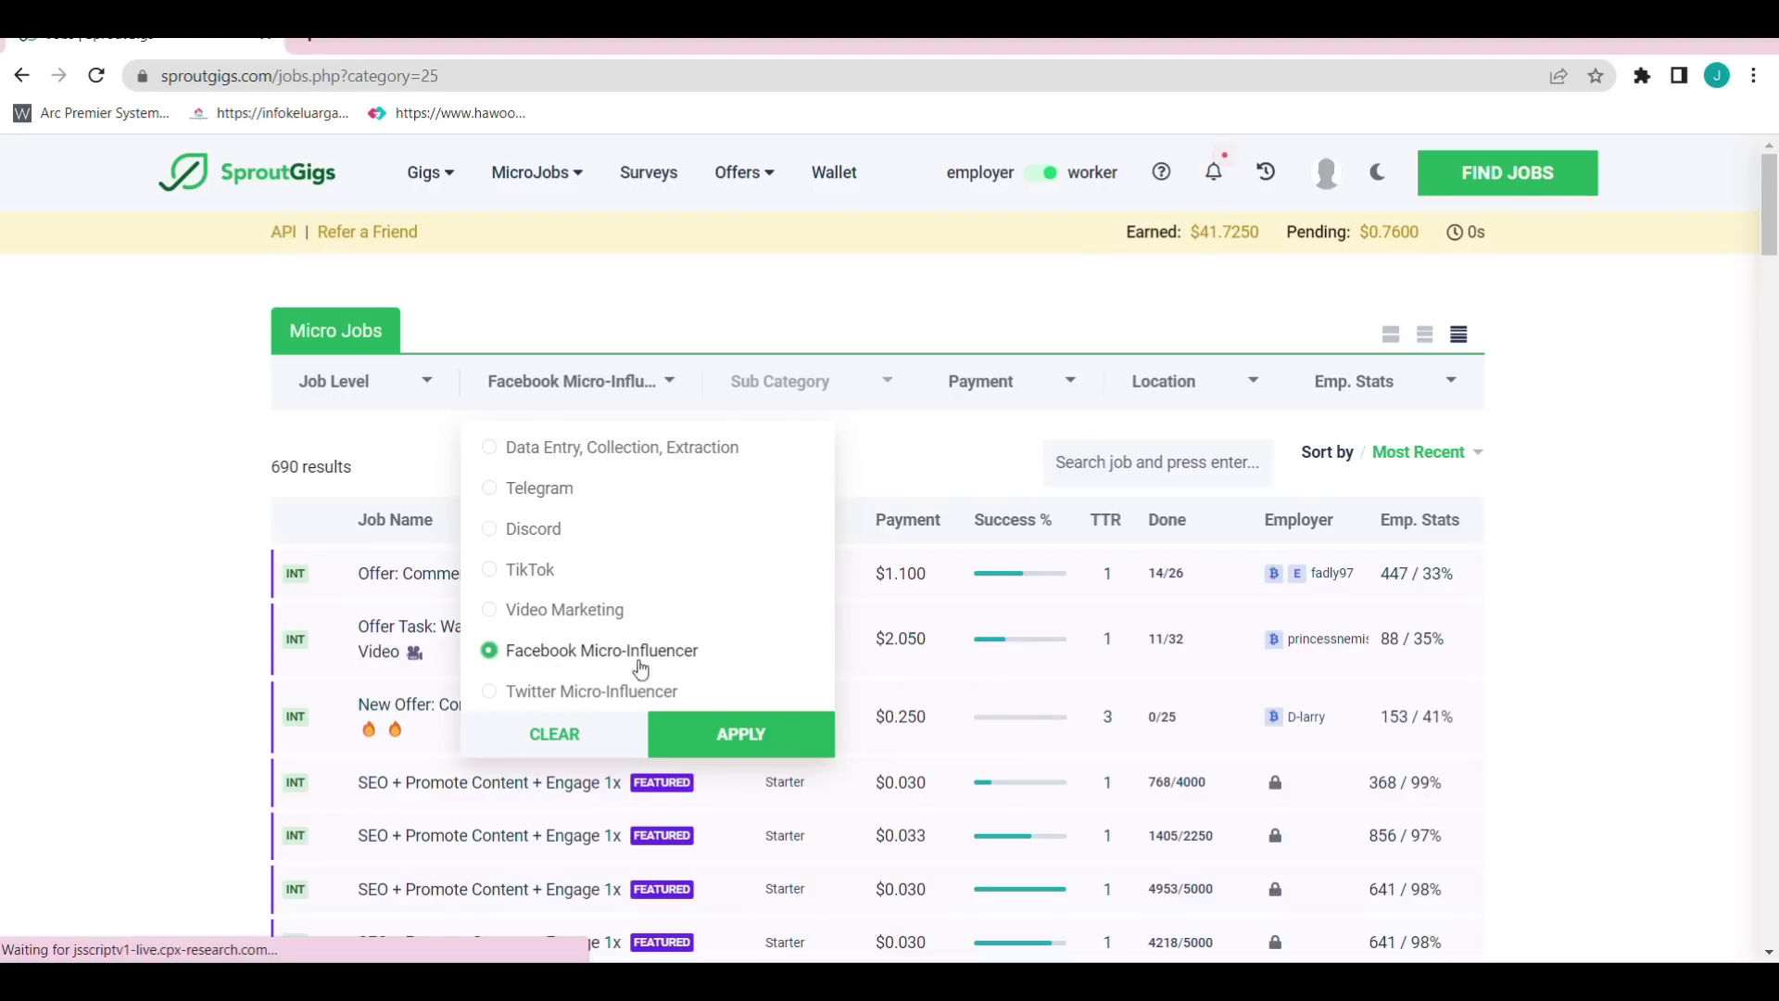
pyautogui.click(746, 735)
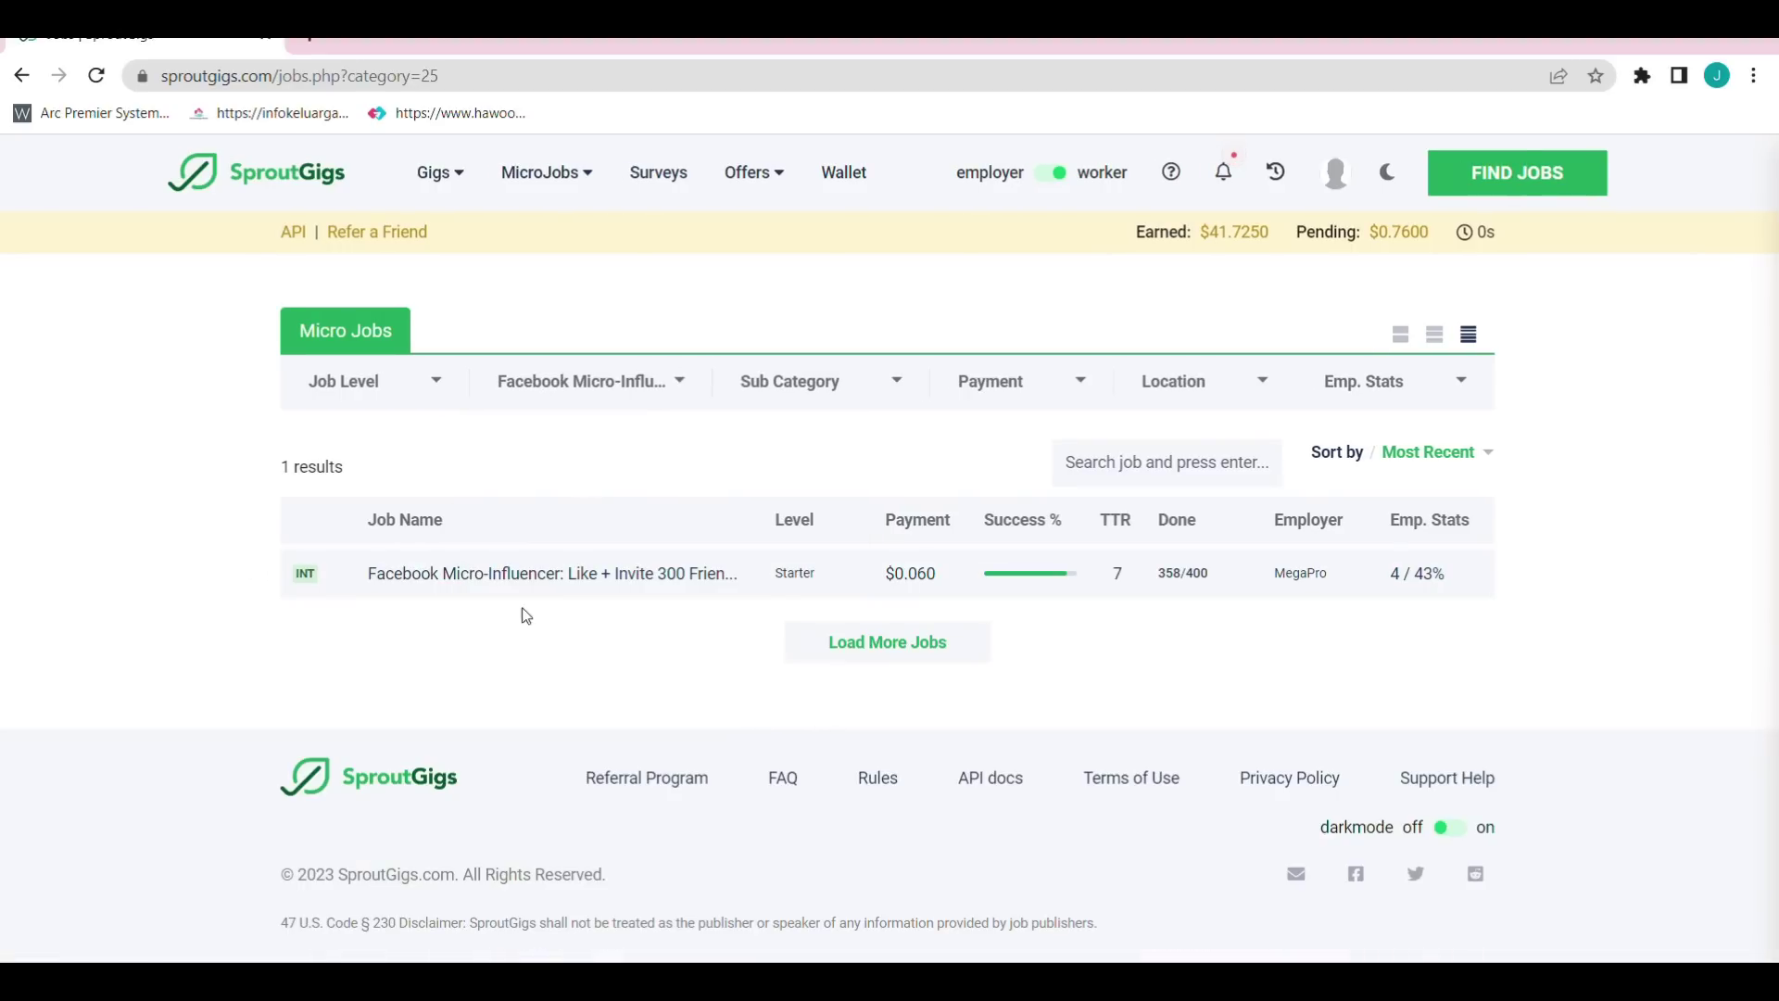
# Open the 'Like + Invite 300 Friends' job in a new tab and read its instructions
pyautogui.rightClick(611, 584)
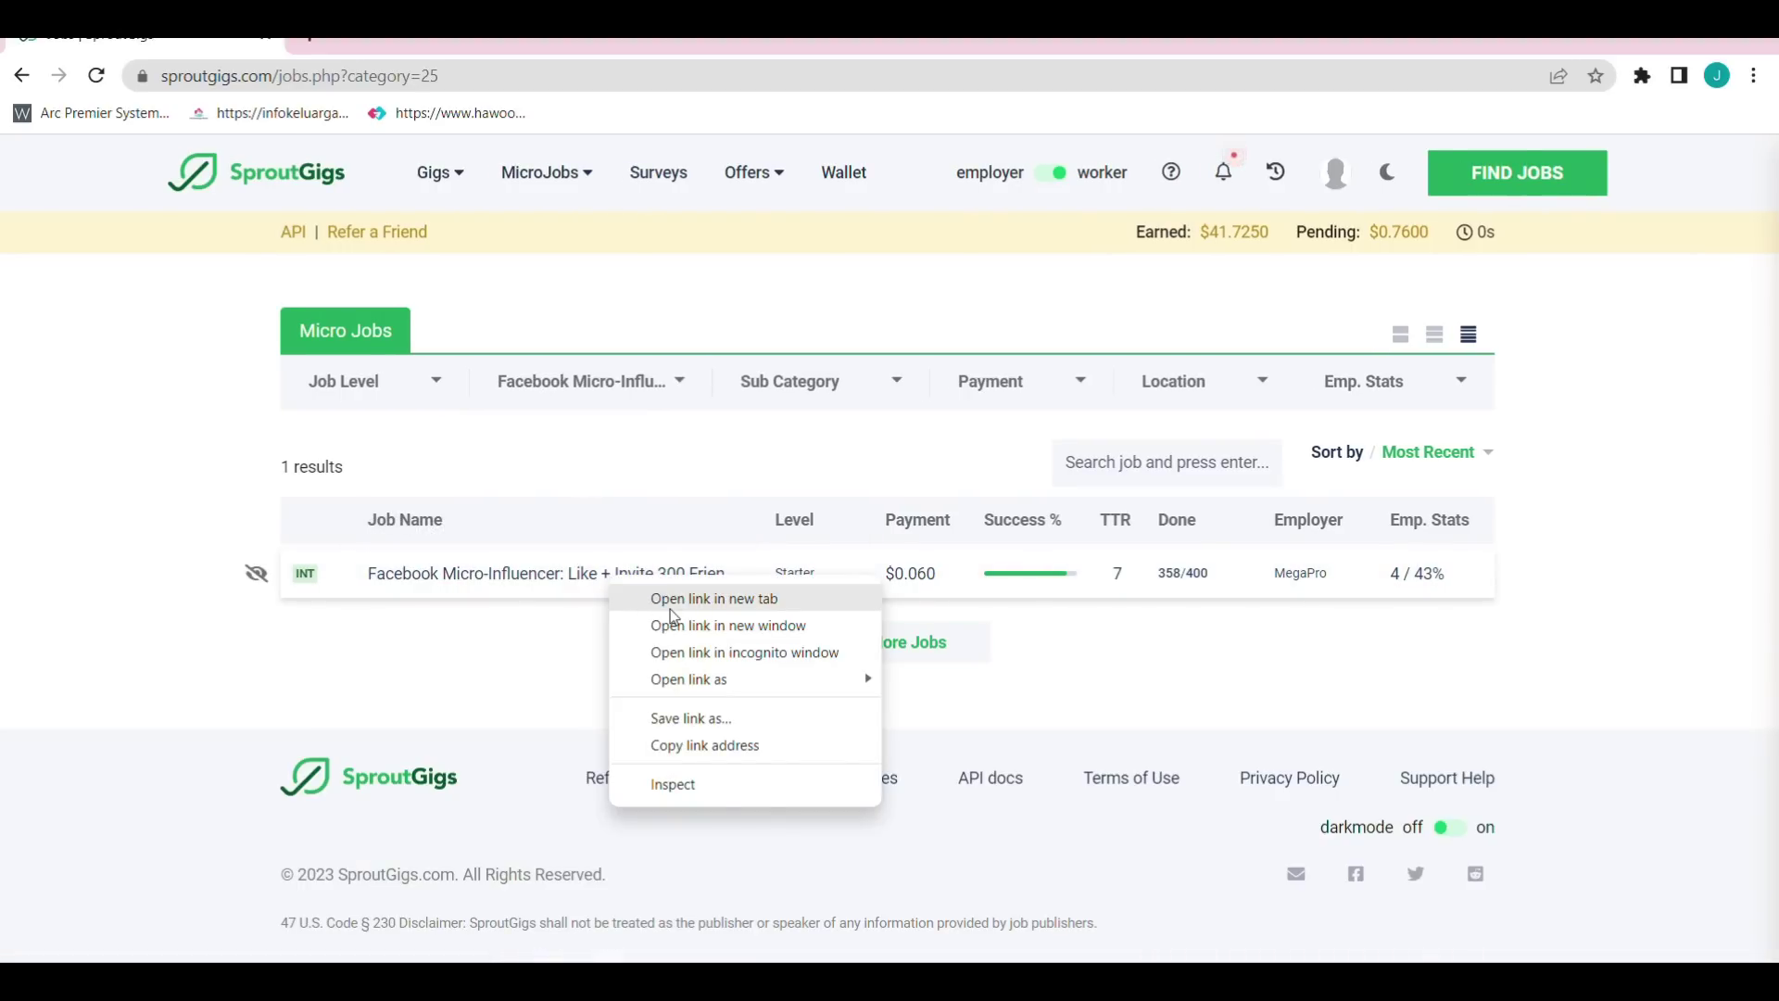
pyautogui.click(670, 608)
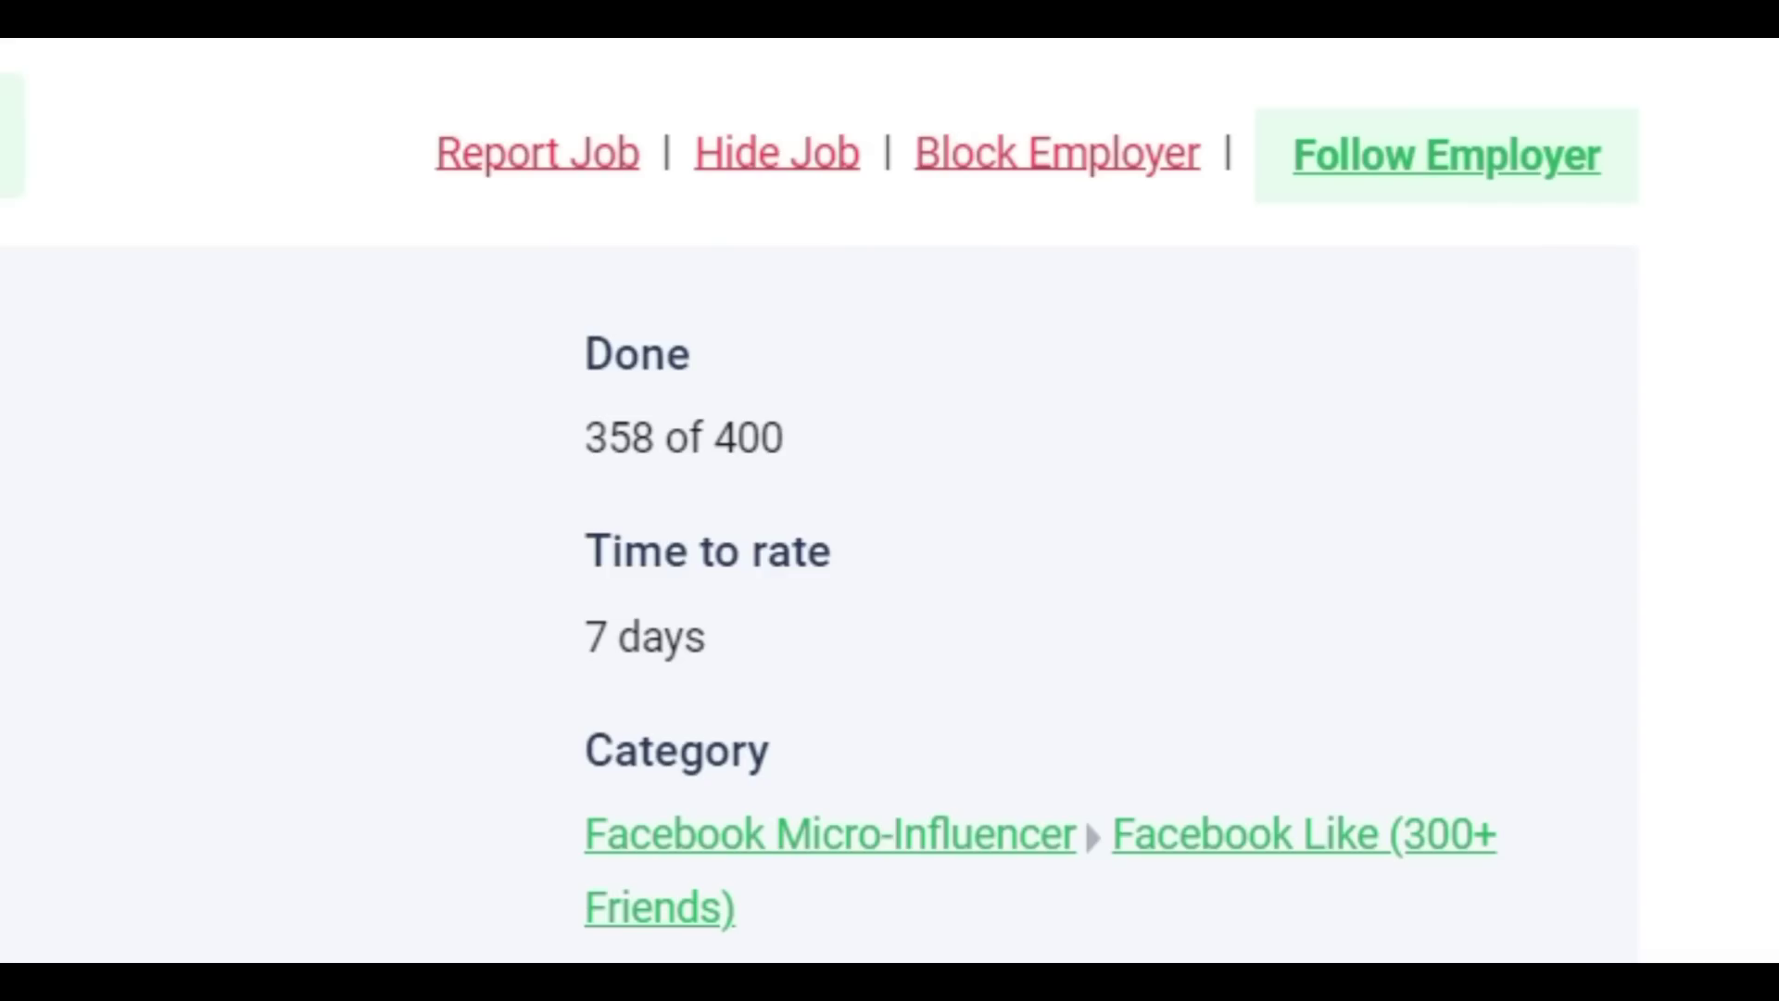
pyautogui.scroll(-4, 815, 500)
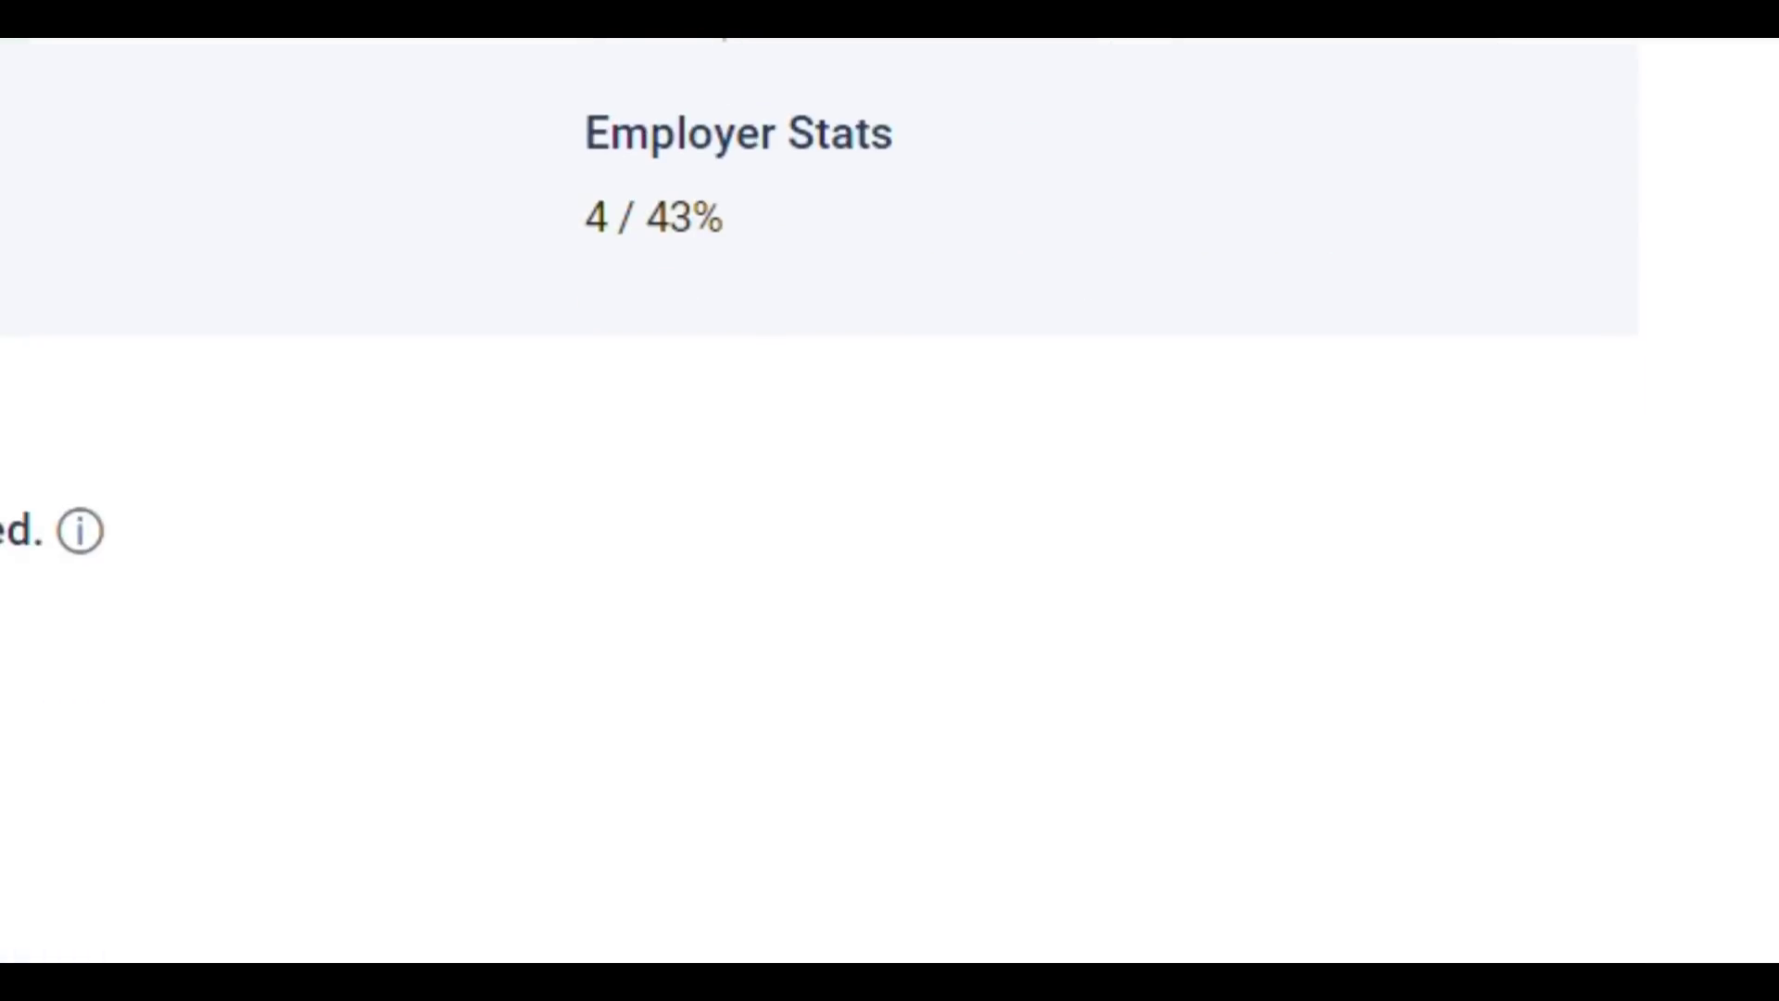
pyautogui.scroll(-3, 830, 687)
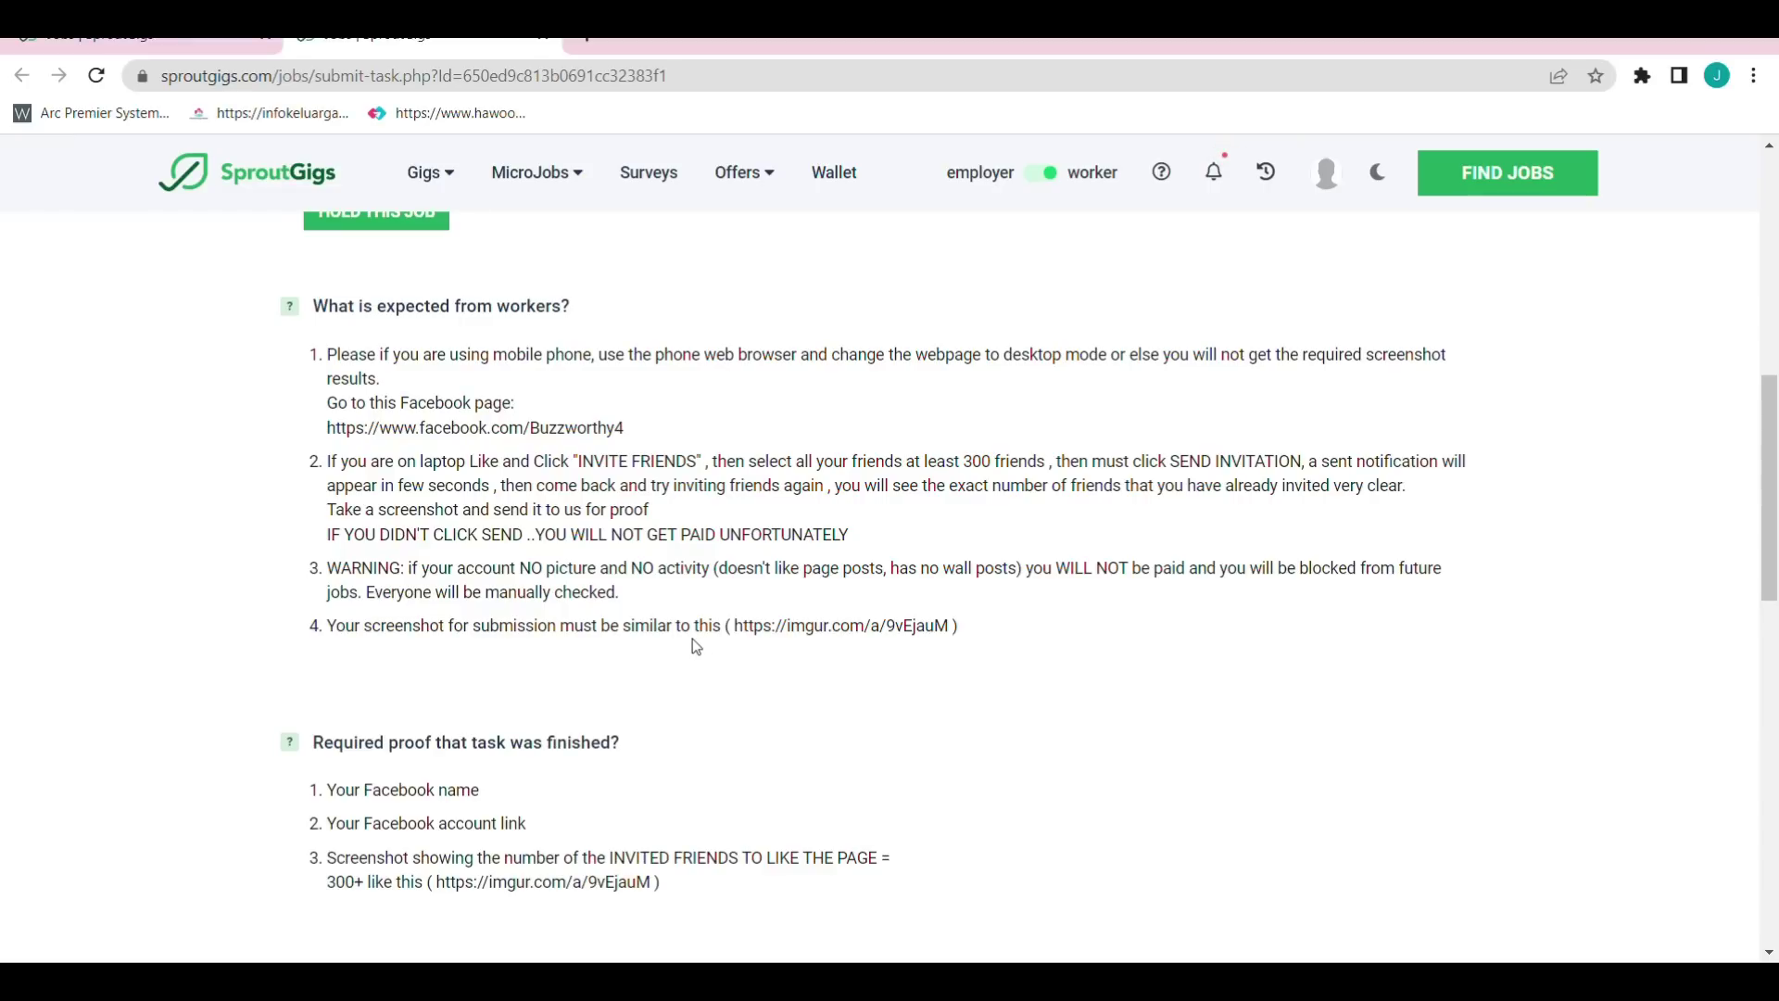
pyautogui.scroll(-10, 702, 631)
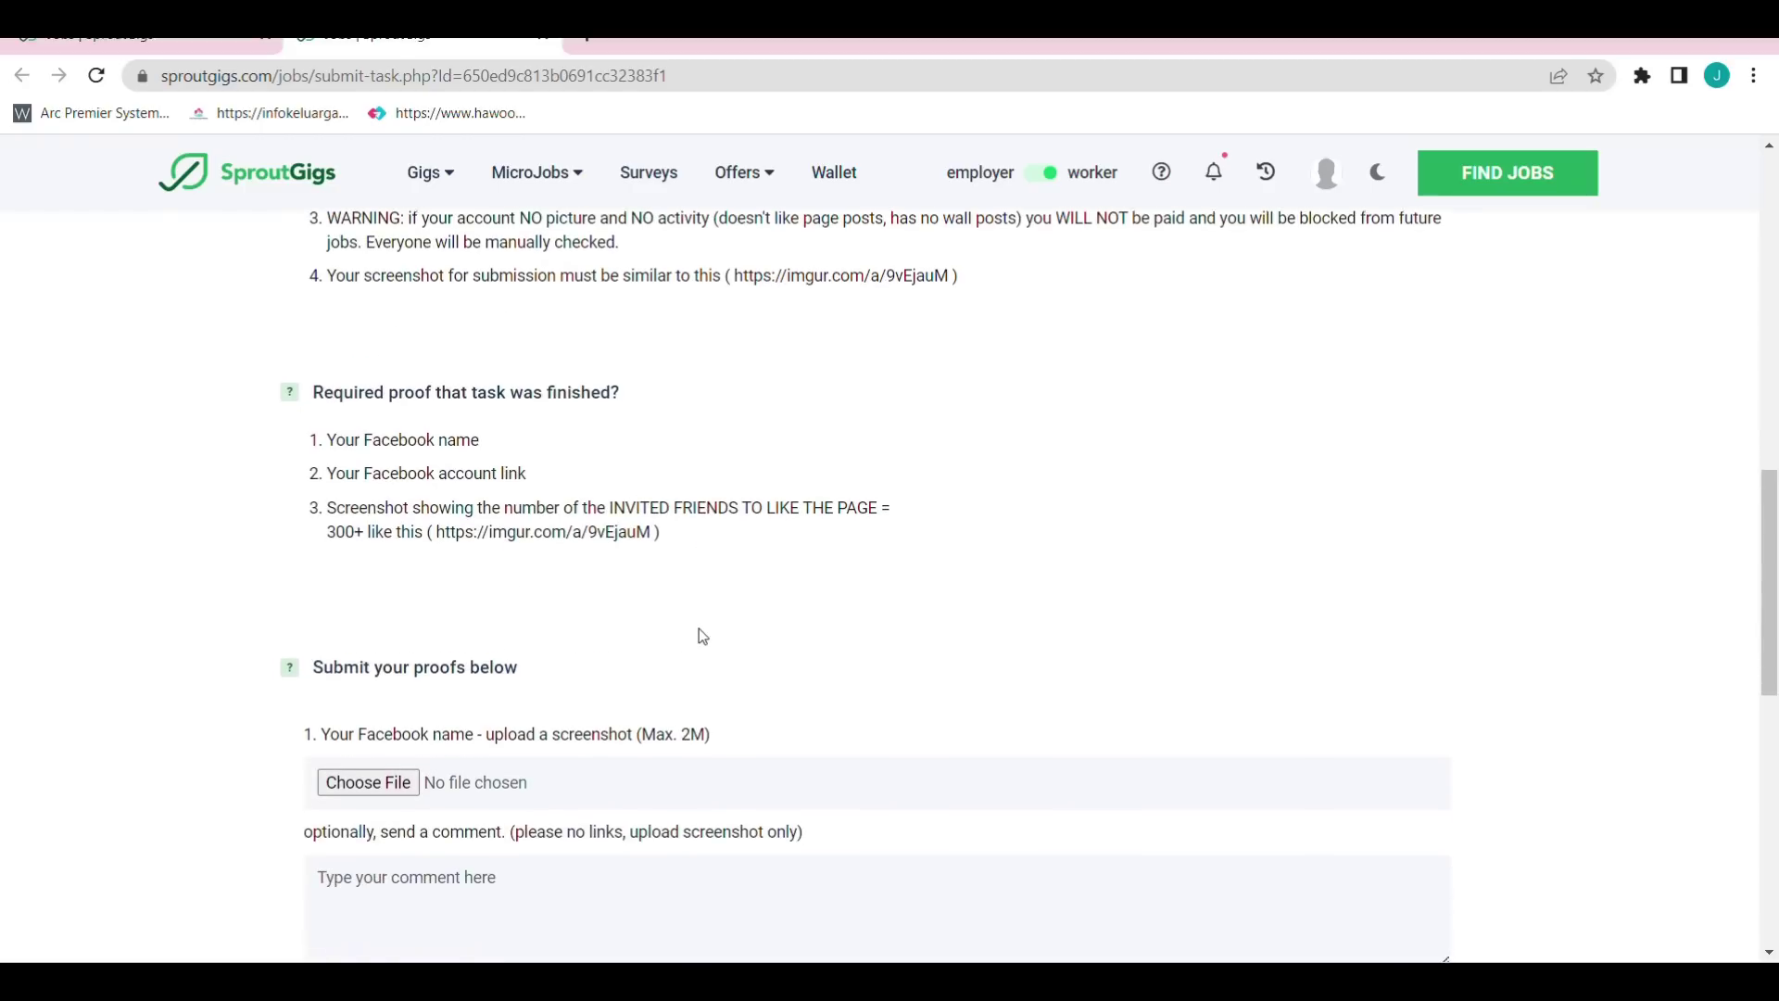
pyautogui.scroll(9, 699, 625)
pyautogui.scroll(1, 702, 629)
# Copy the Facebook page link from the job instructions and switch to the Facebook window
pyautogui.moveTo(326, 427); pyautogui.dragTo(625, 428)
pyautogui.rightClick(519, 448)
pyautogui.click(555, 453)
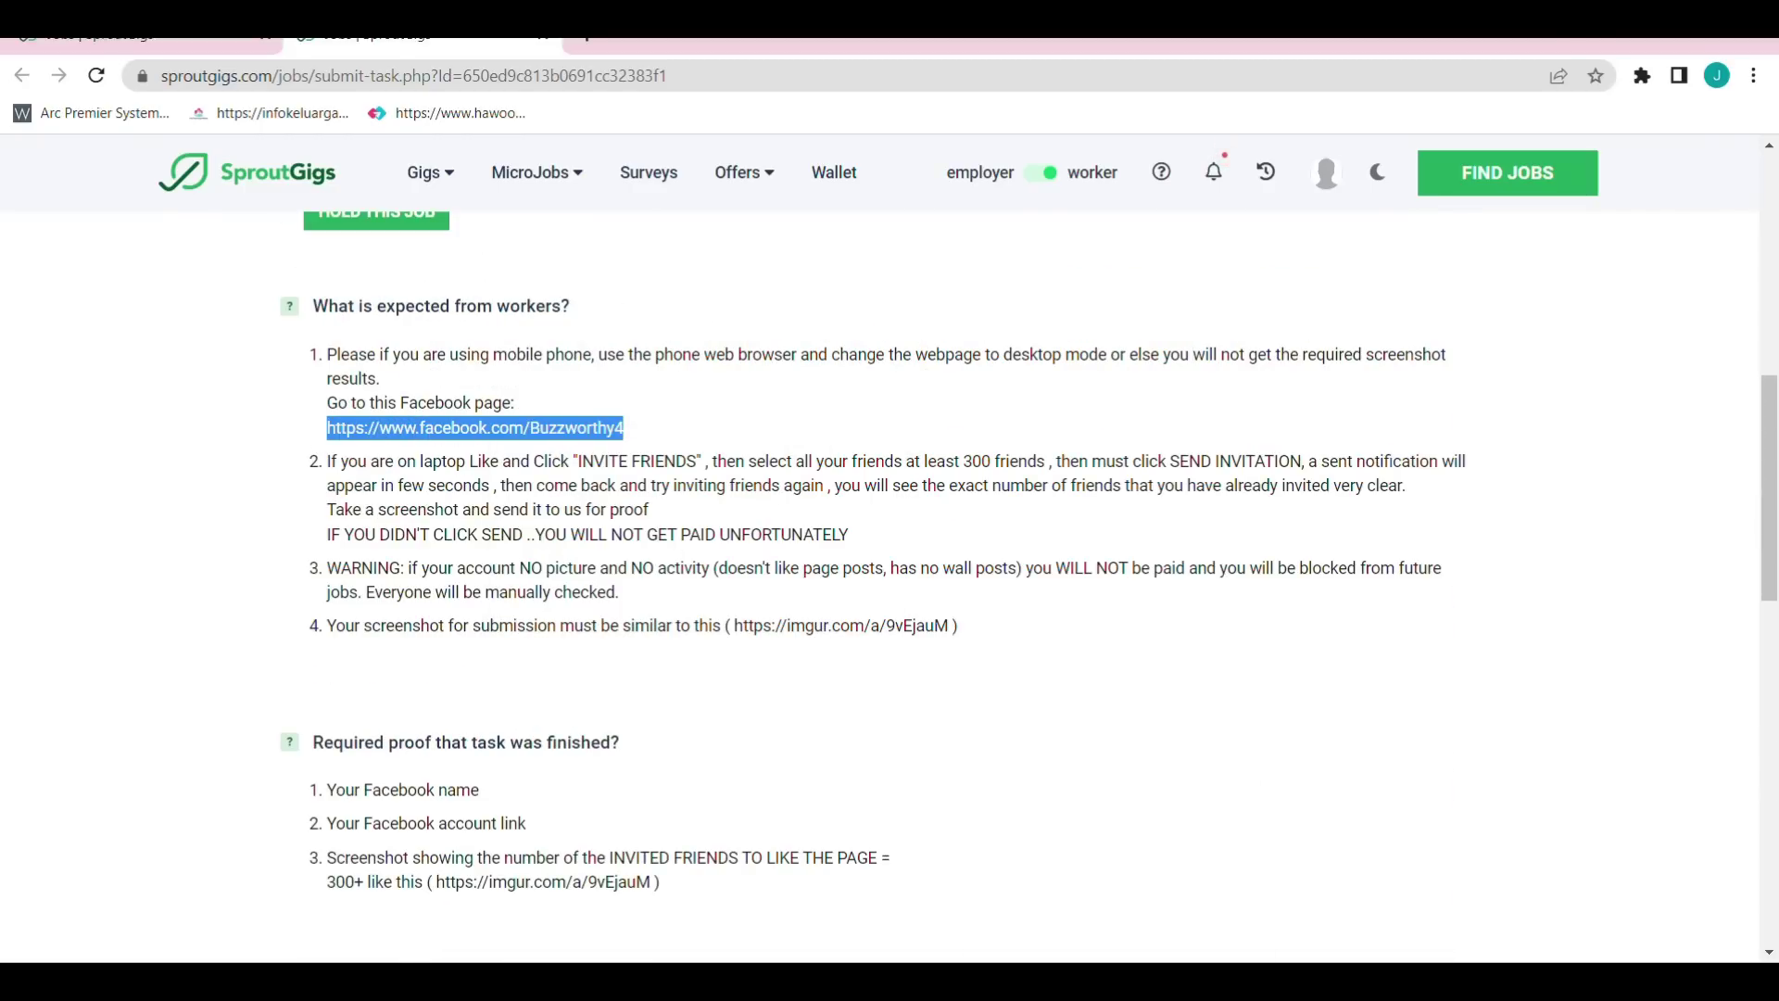
pyautogui.hotkey('alt', 'Tab')
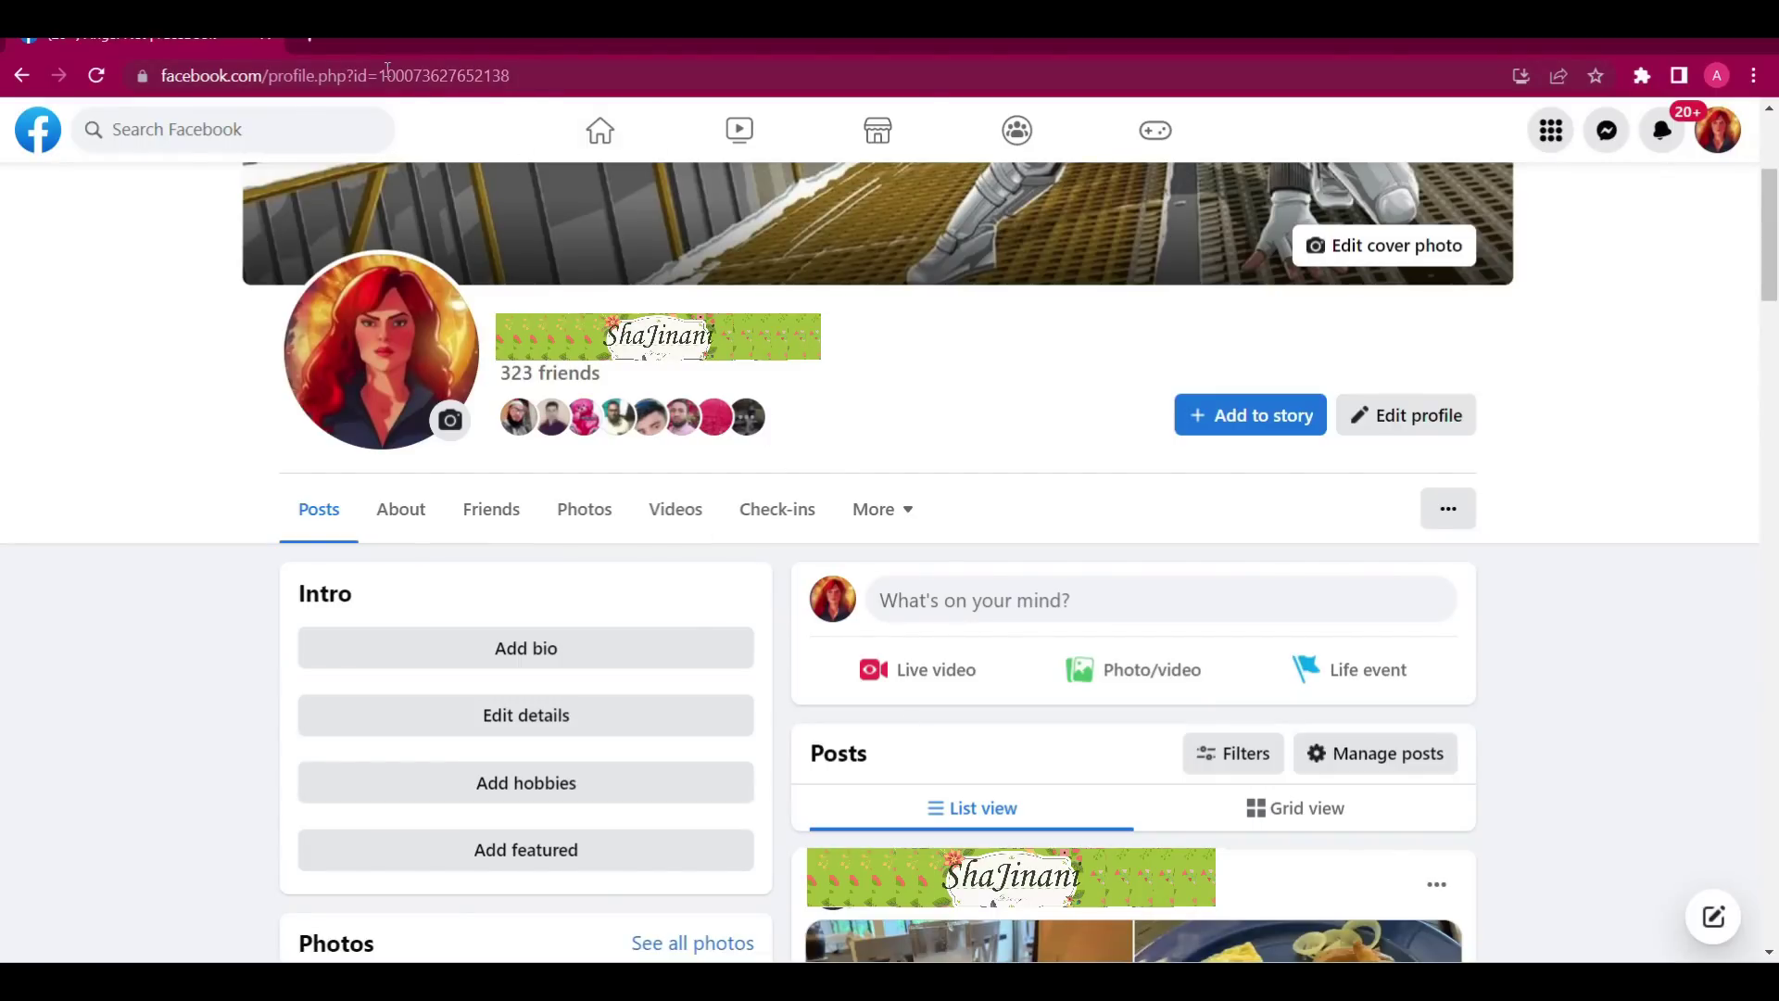
# Replace the address bar URL with the pasted Buzzworthy page link and open the page
pyautogui.click(549, 84)
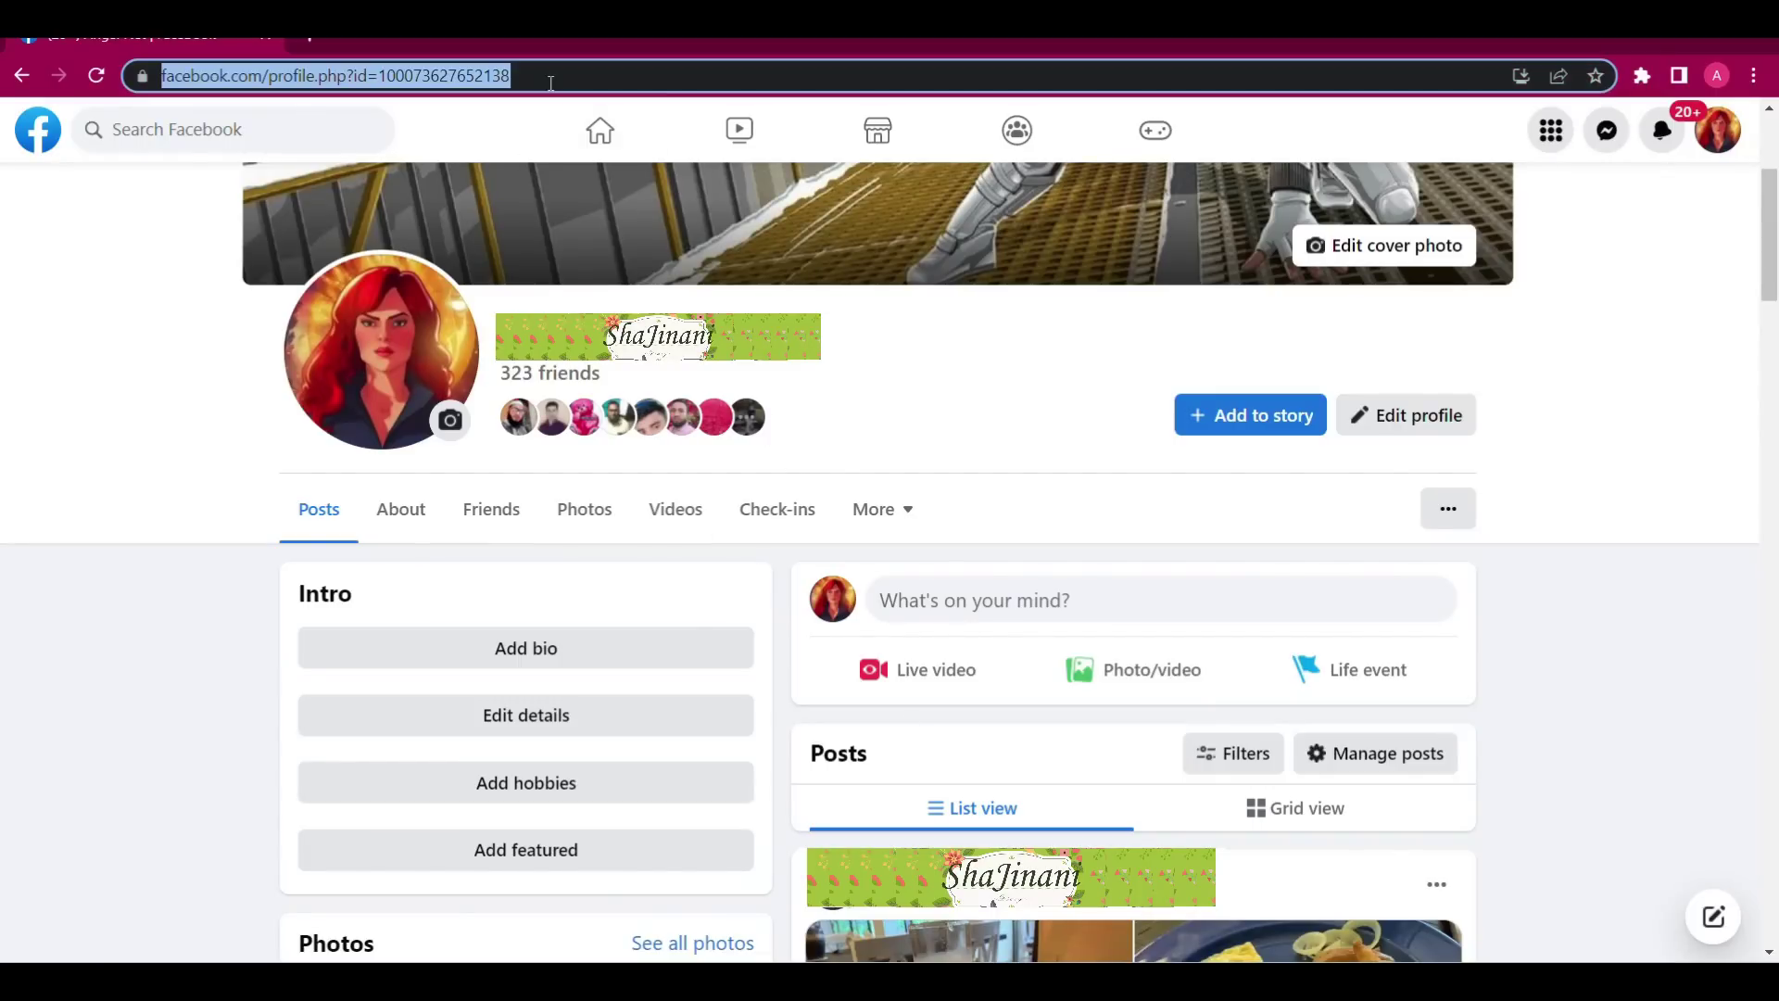
pyautogui.press('BackSpace')
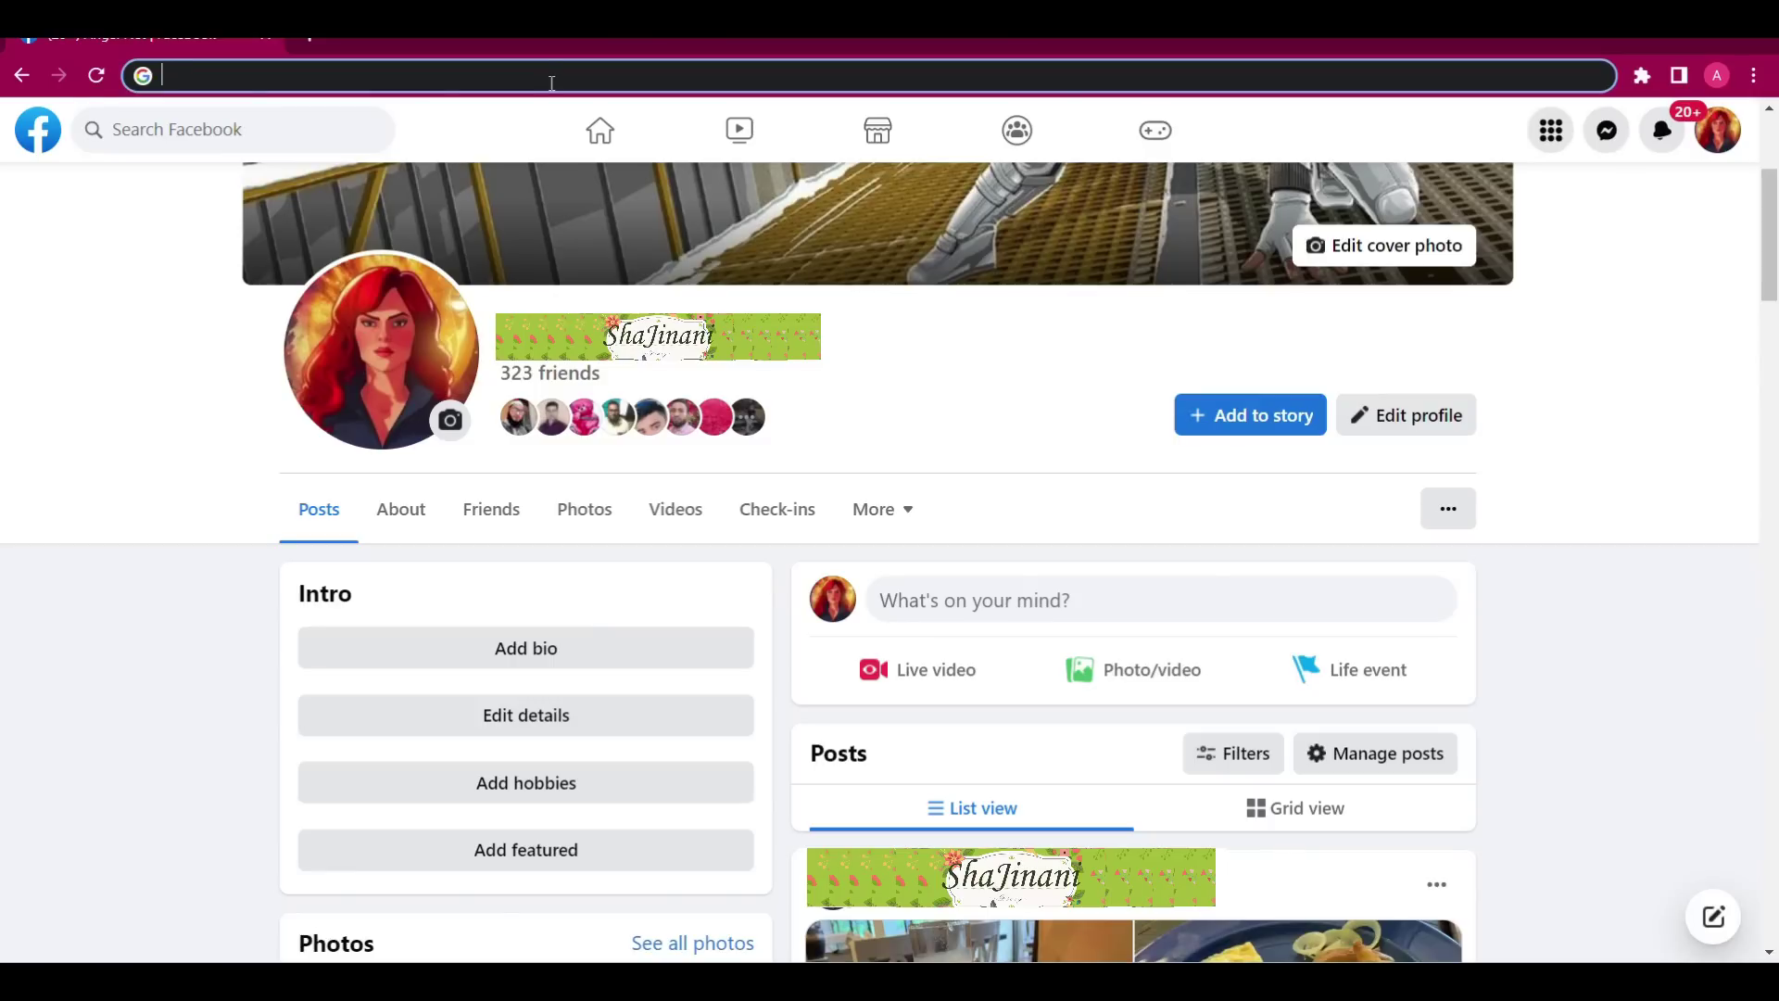
pyautogui.rightClick(556, 83)
pyautogui.click(610, 278)
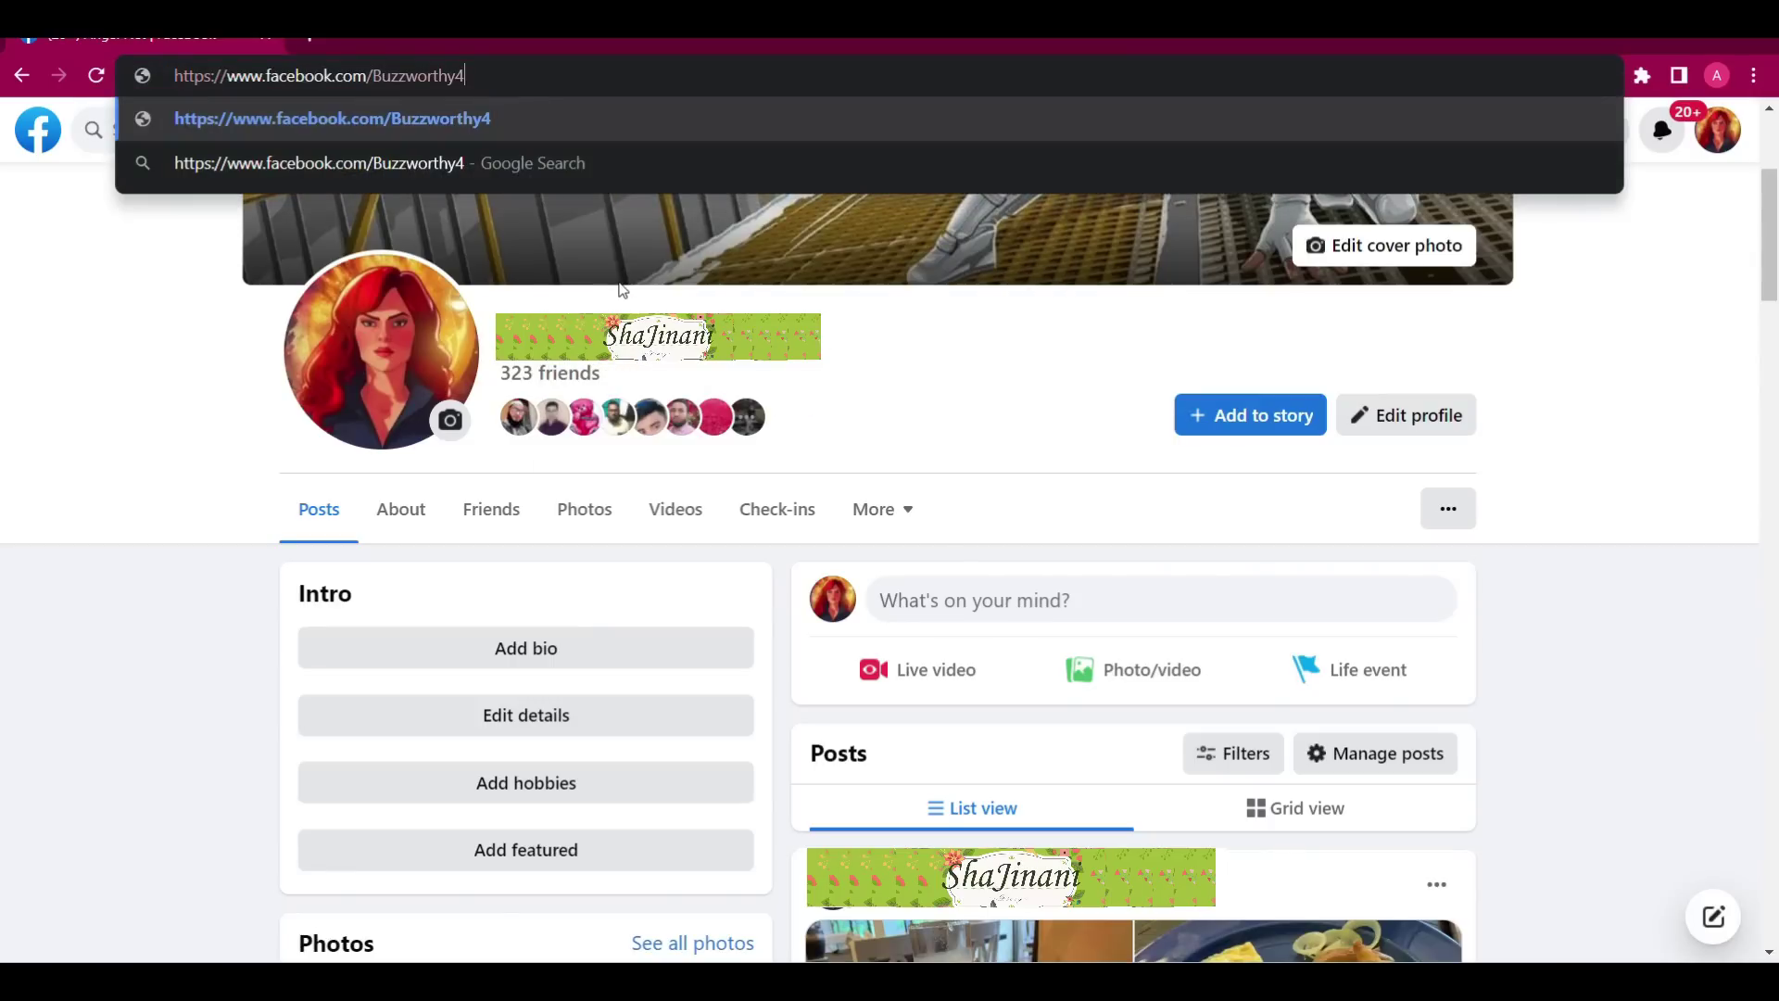
pyautogui.click(530, 139)
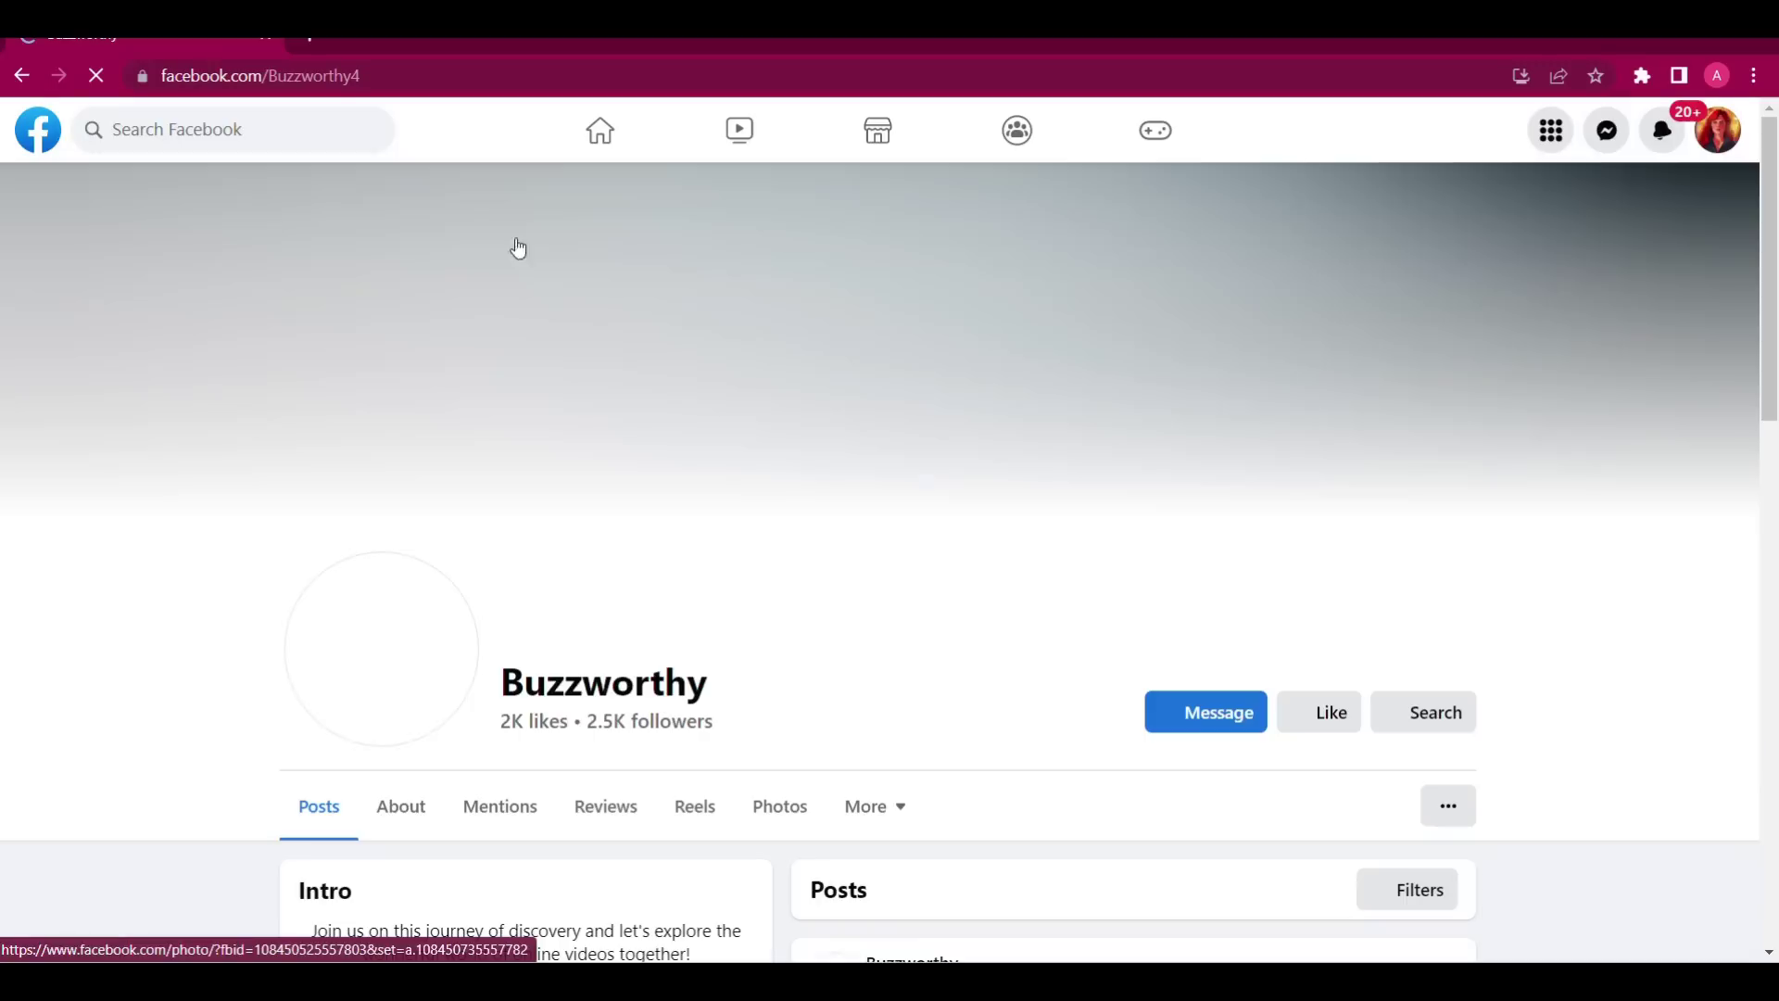
# Like the Buzzworthy page so it shows as Liked
pyautogui.scroll(-6, 666, 294)
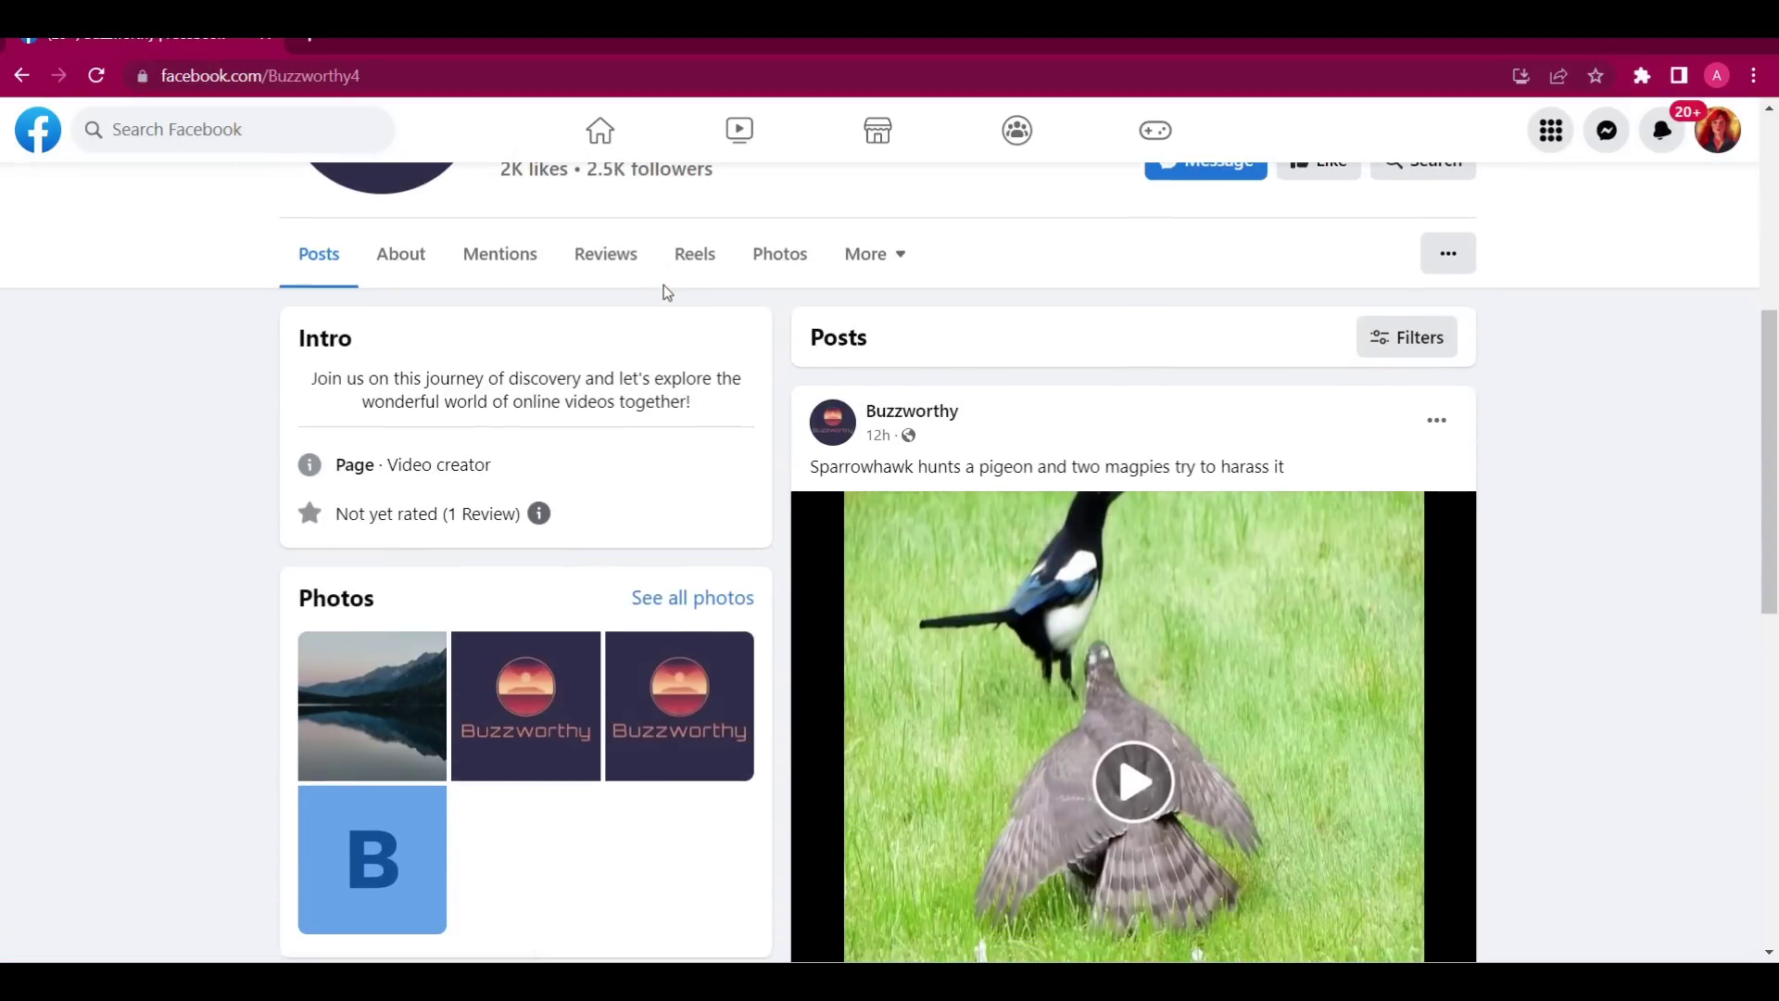
pyautogui.scroll(4, 667, 294)
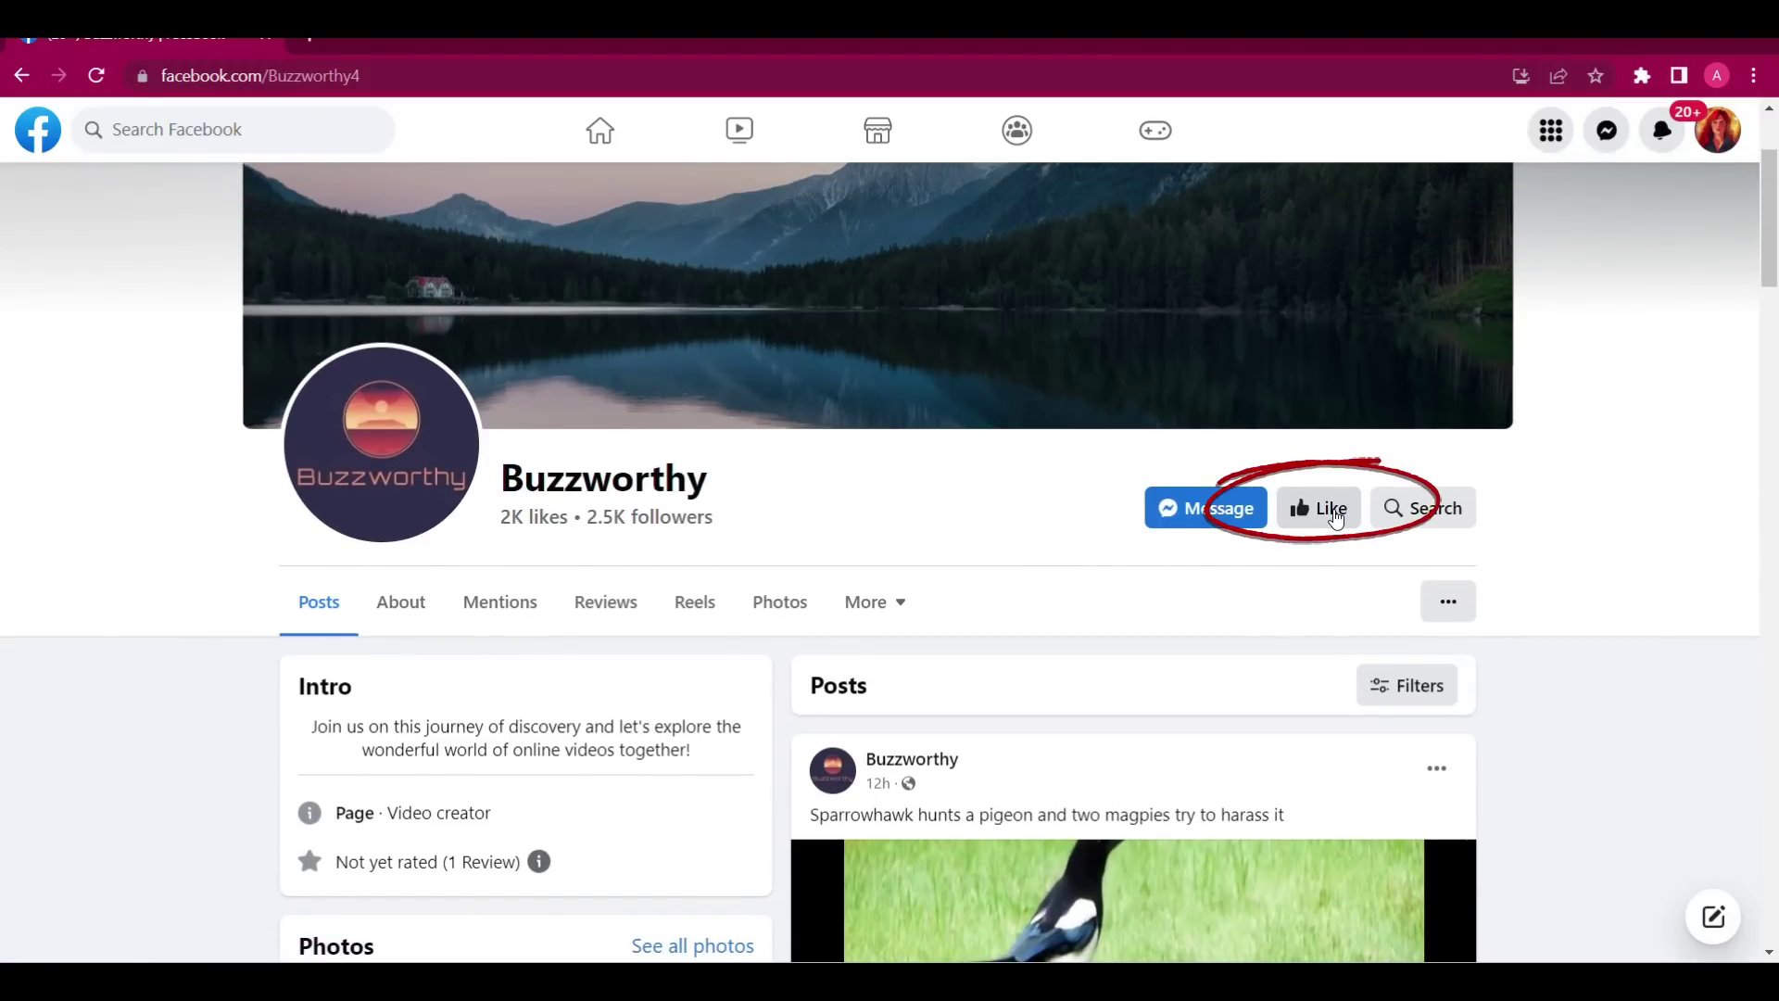
pyautogui.click(1334, 515)
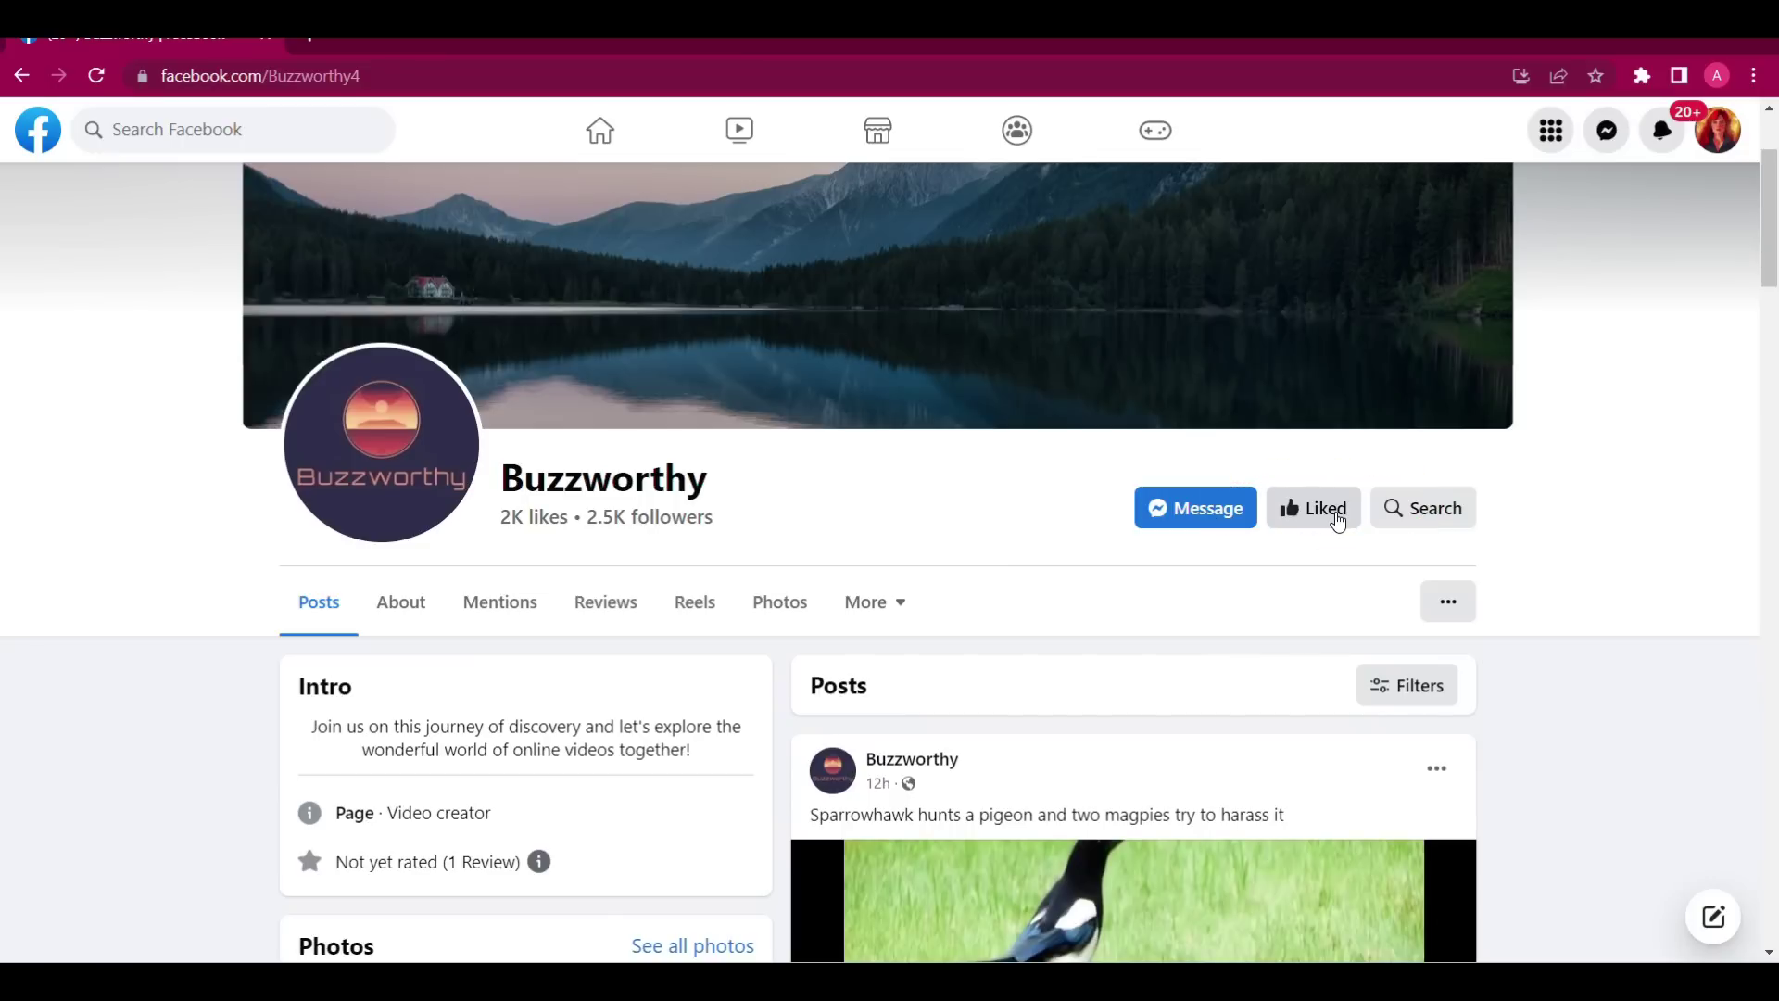
pyautogui.scroll(-1, 1012, 544)
pyautogui.scroll(3, 1013, 544)
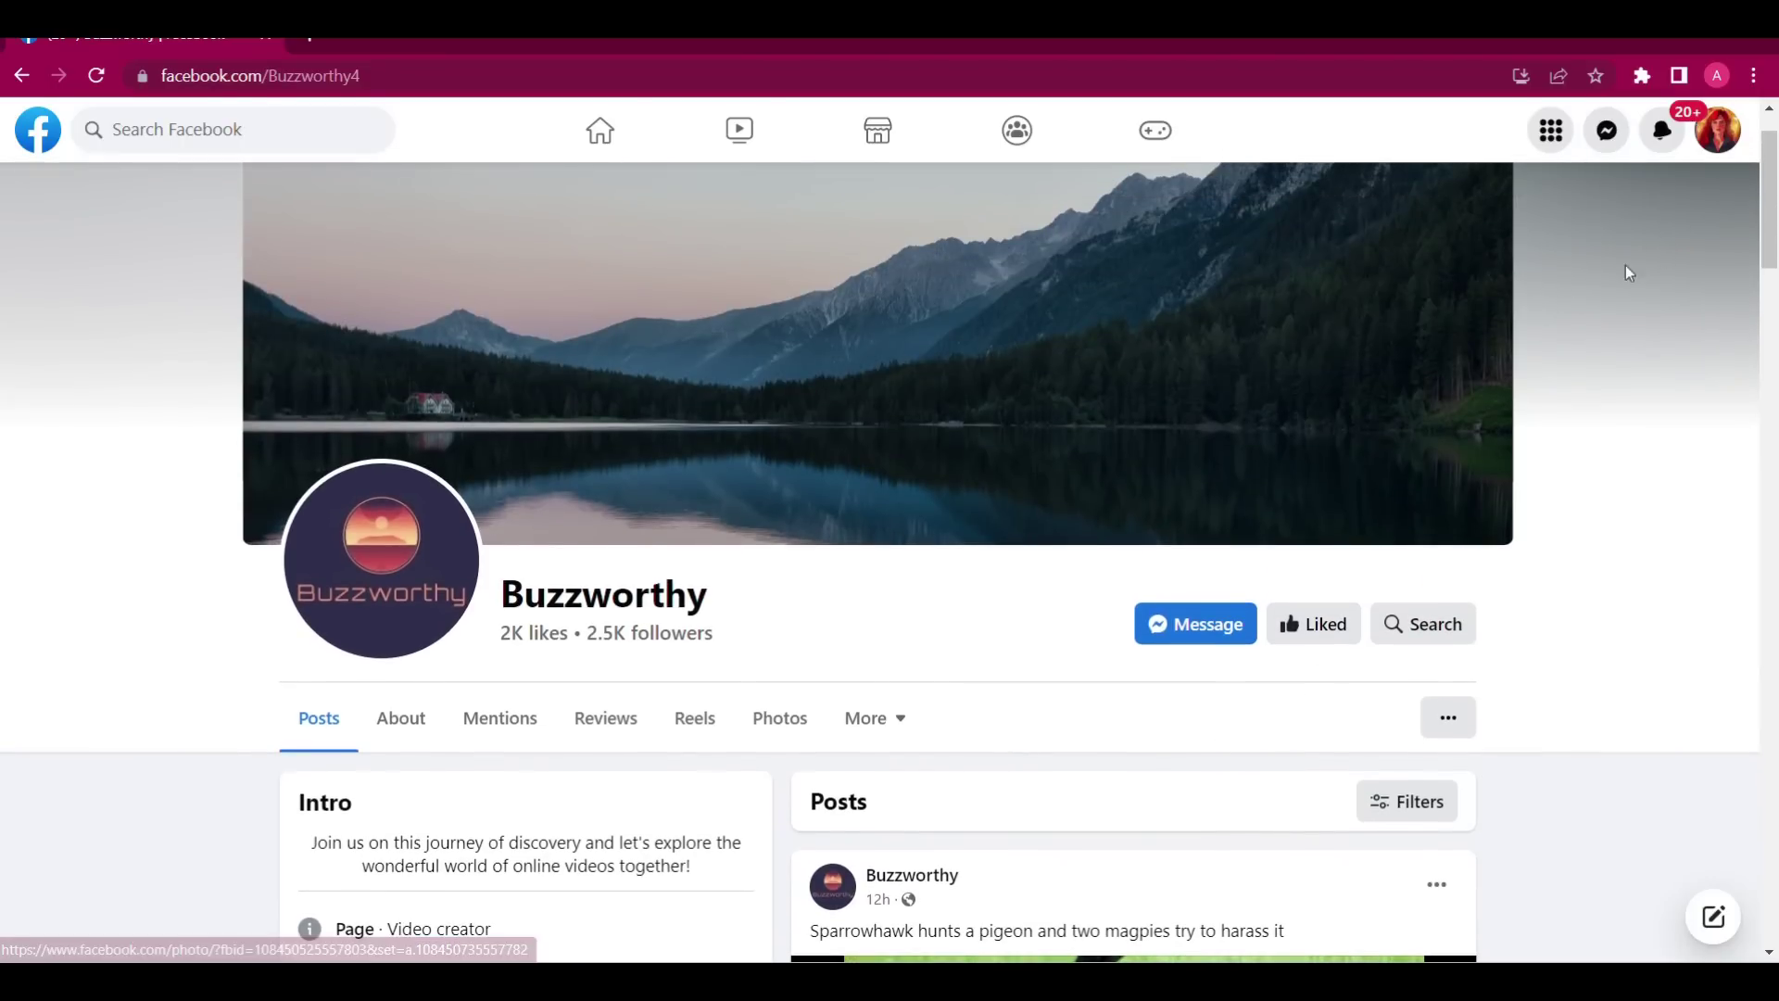
pyautogui.scroll(-2, 1089, 591)
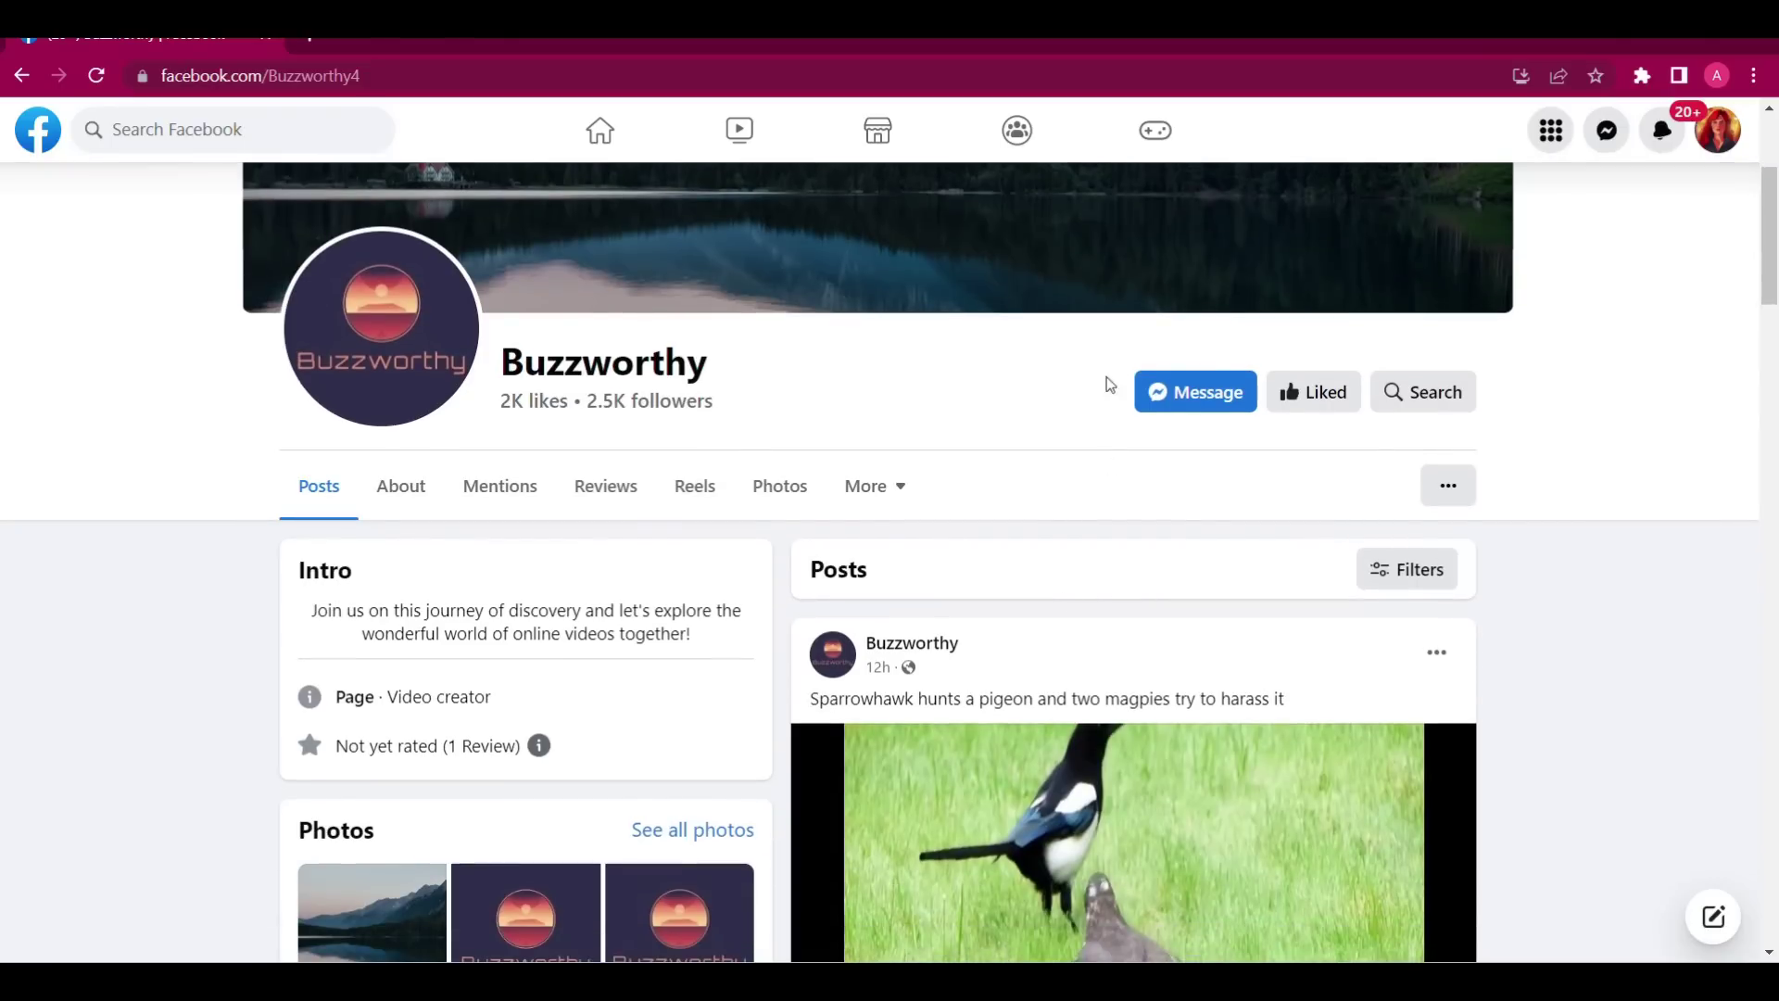
# Try inviting all friends to Buzzworthy with Select All and Send Invites, then close the reopened invite list
pyautogui.click(1451, 500)
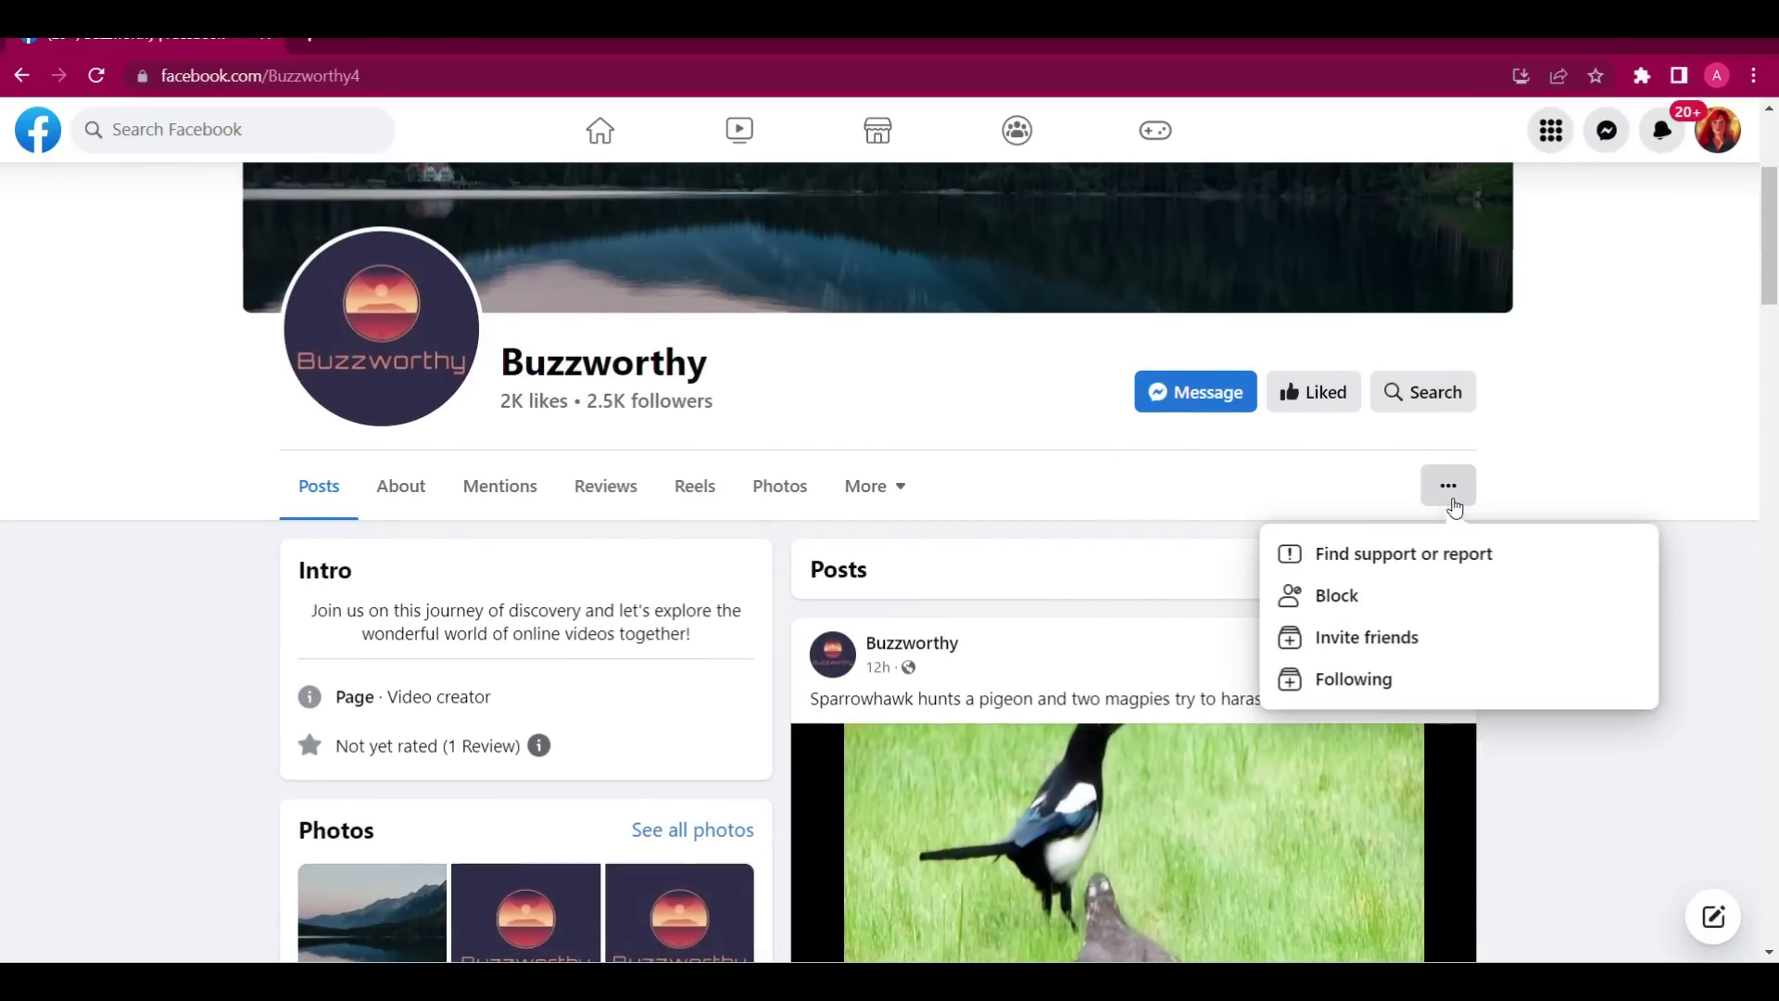
pyautogui.click(1397, 639)
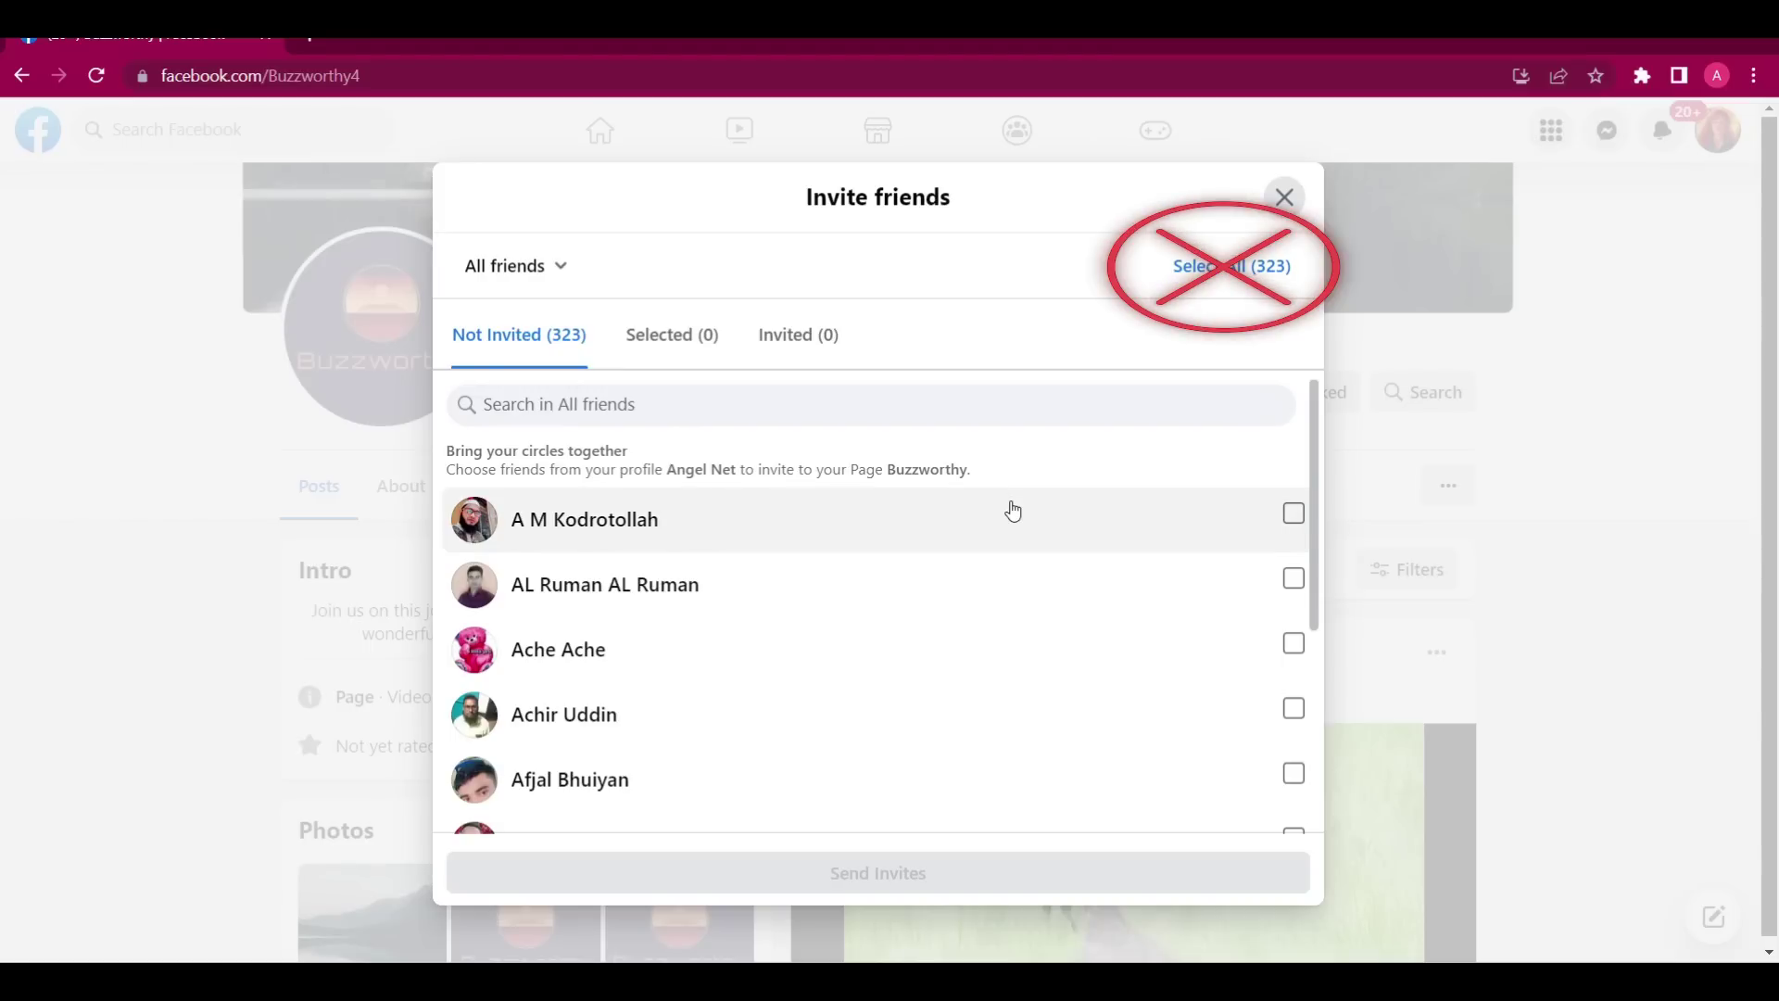
pyautogui.scroll(-1, 1013, 513)
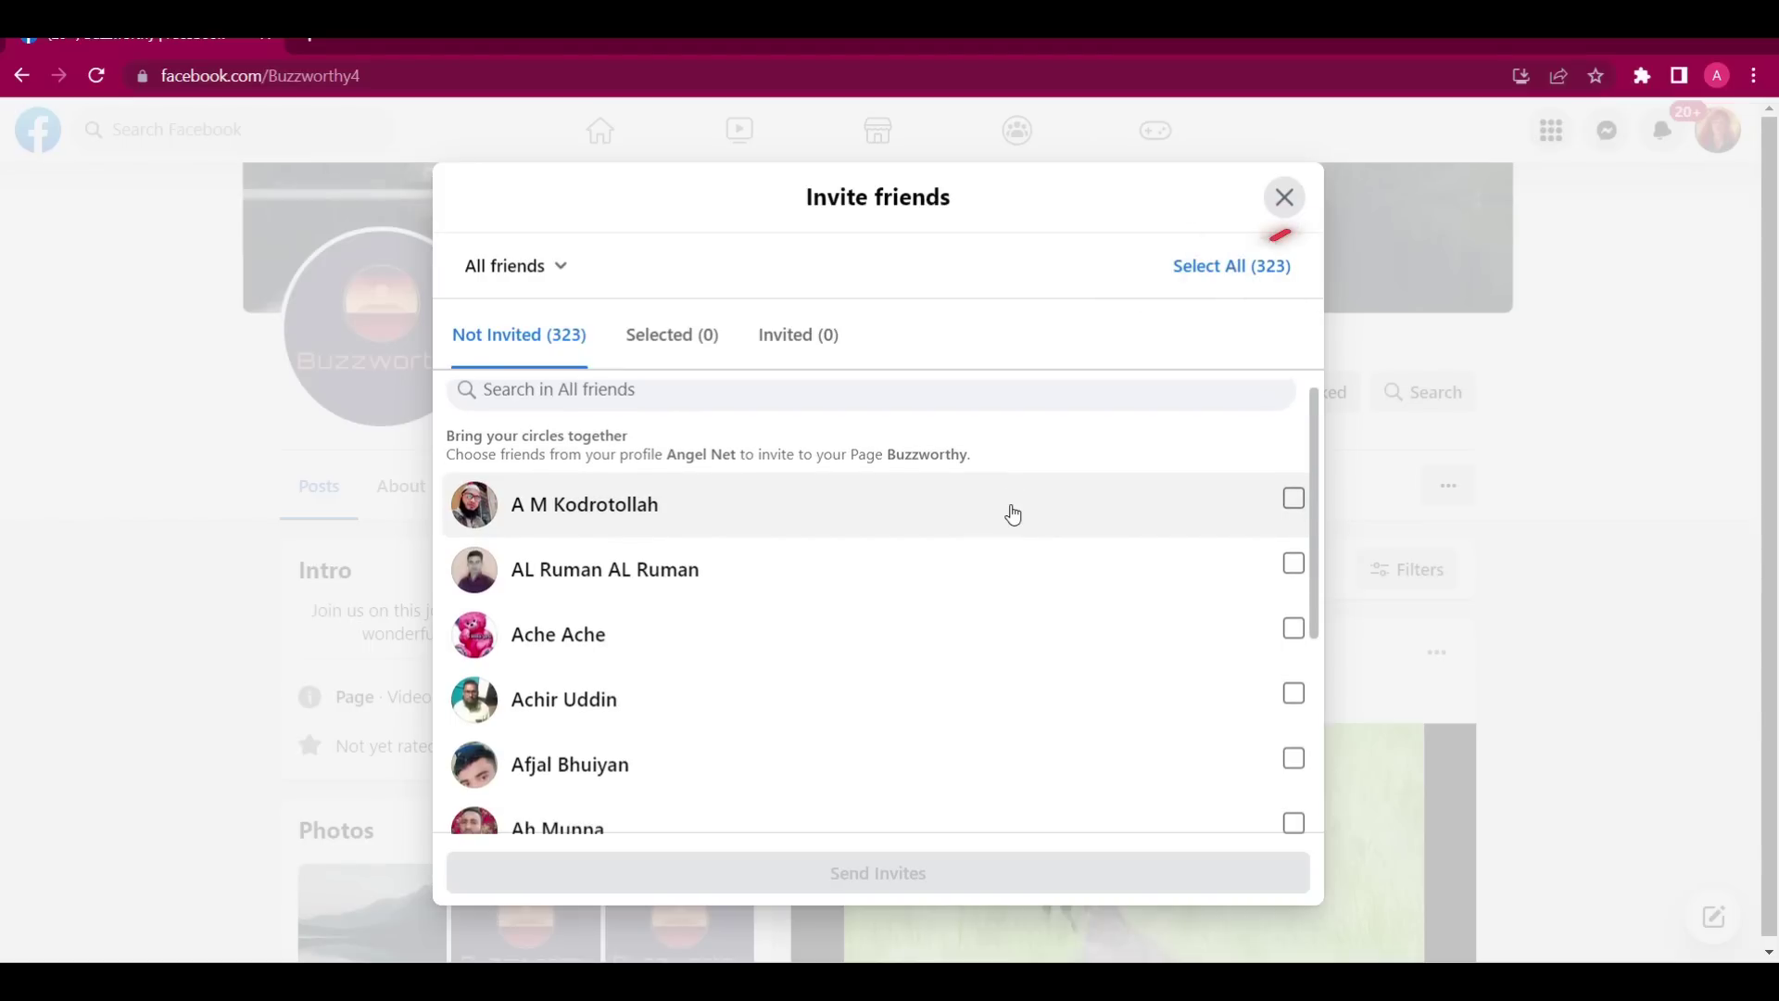
pyautogui.scroll(-2, 1012, 514)
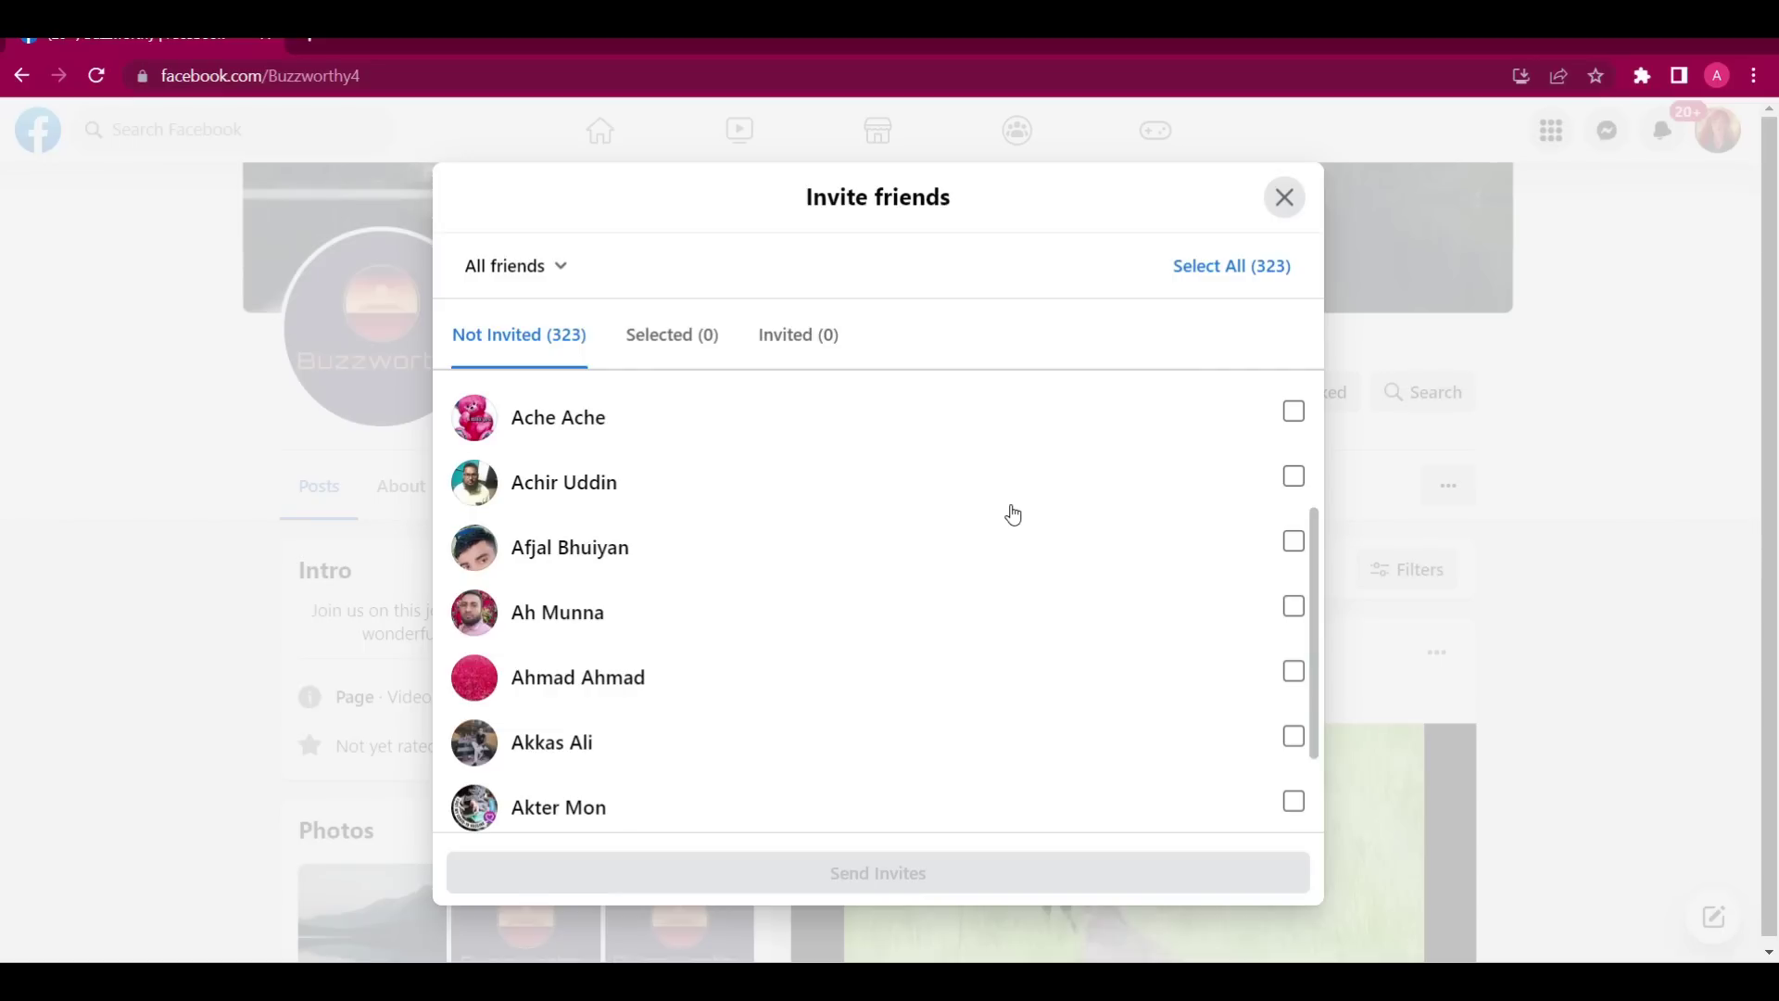
pyautogui.scroll(3, 1012, 514)
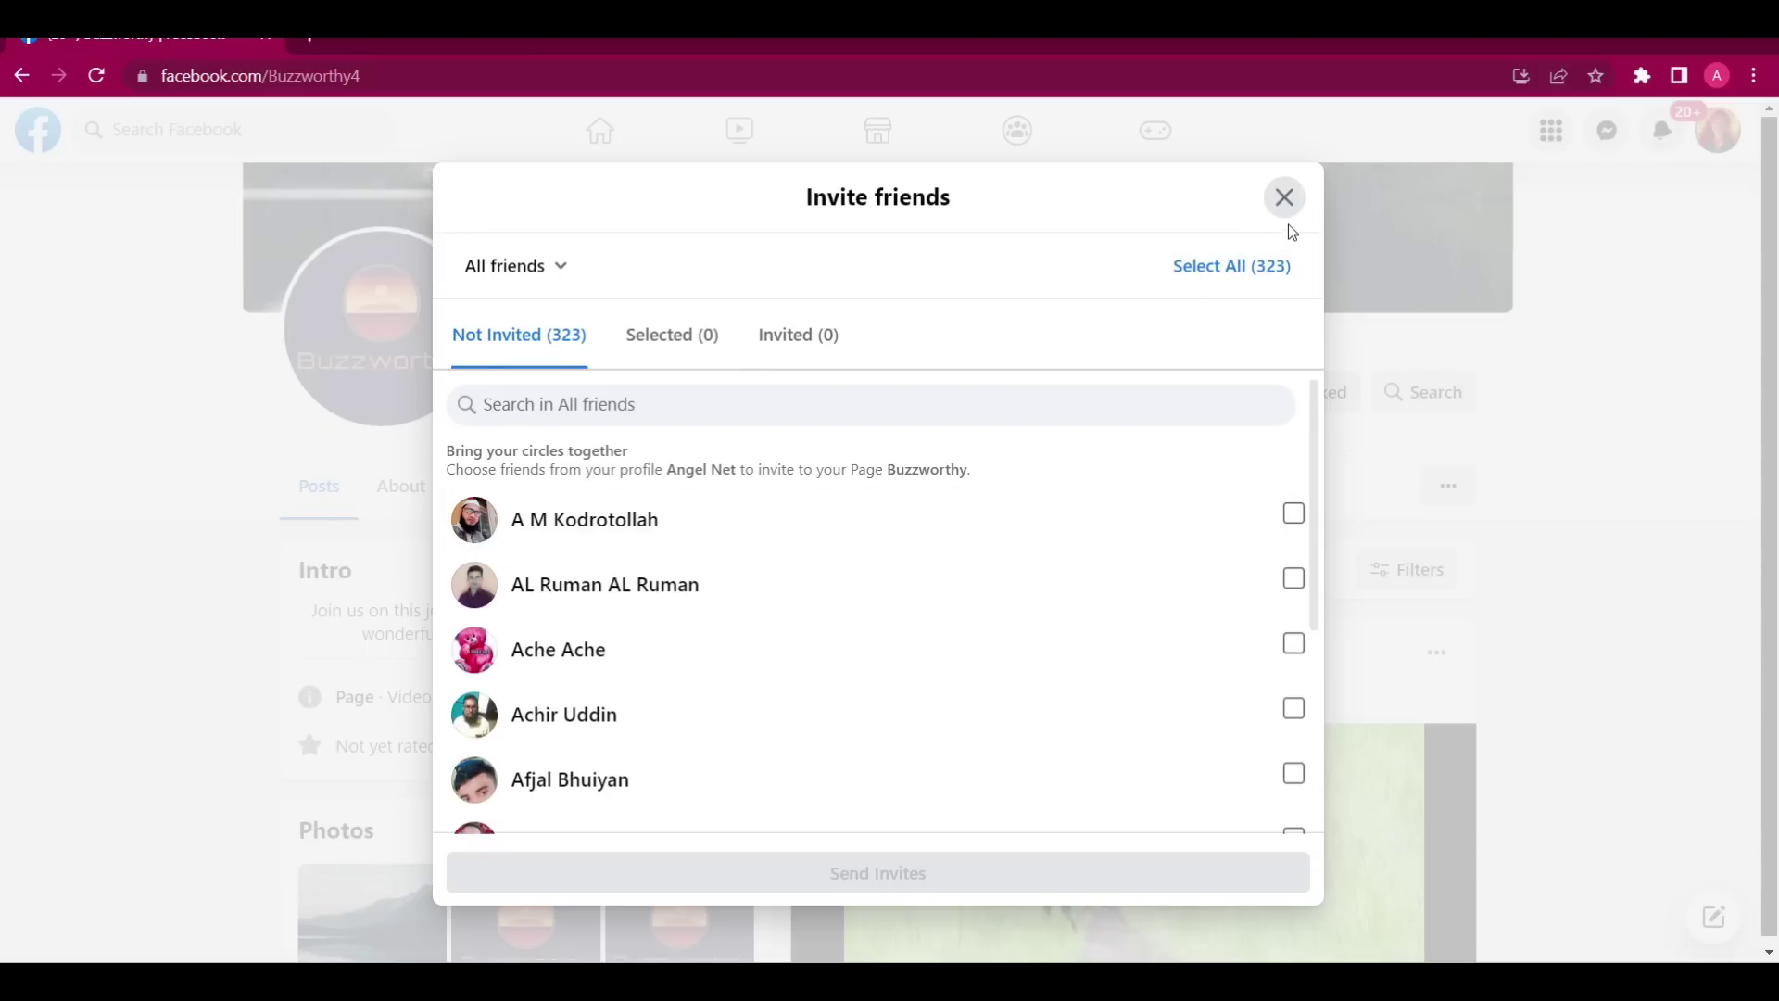
pyautogui.click(1240, 276)
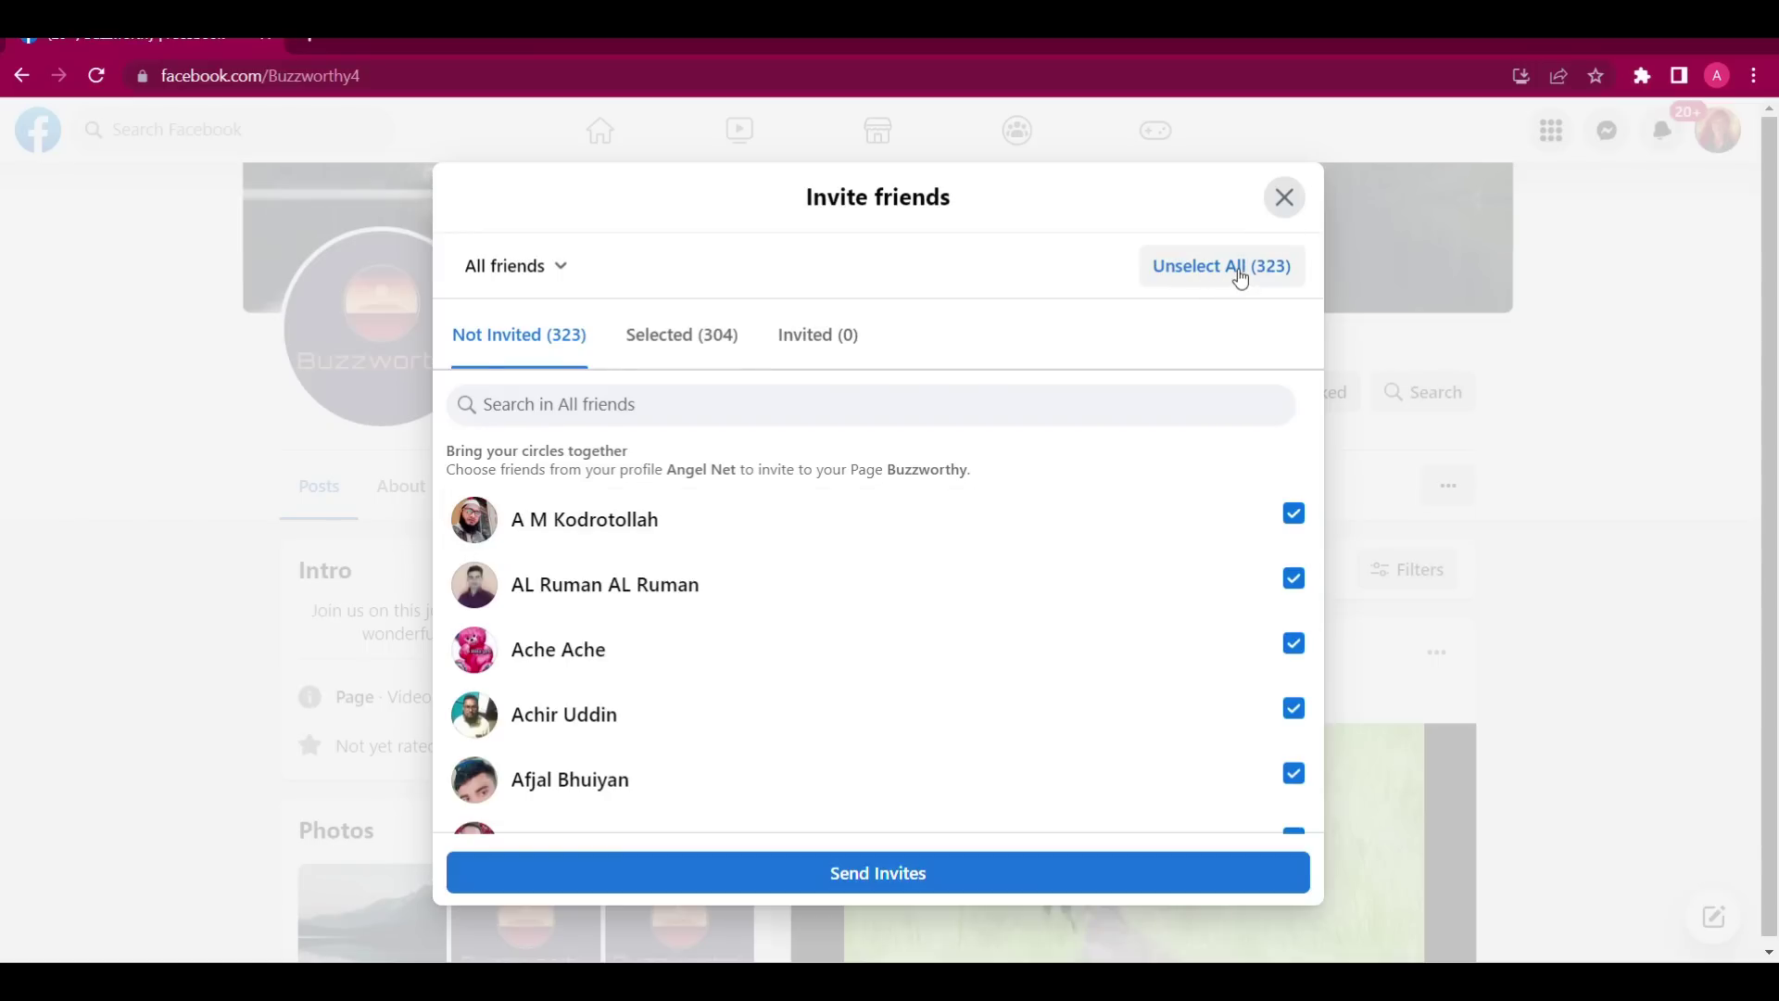
pyautogui.click(931, 887)
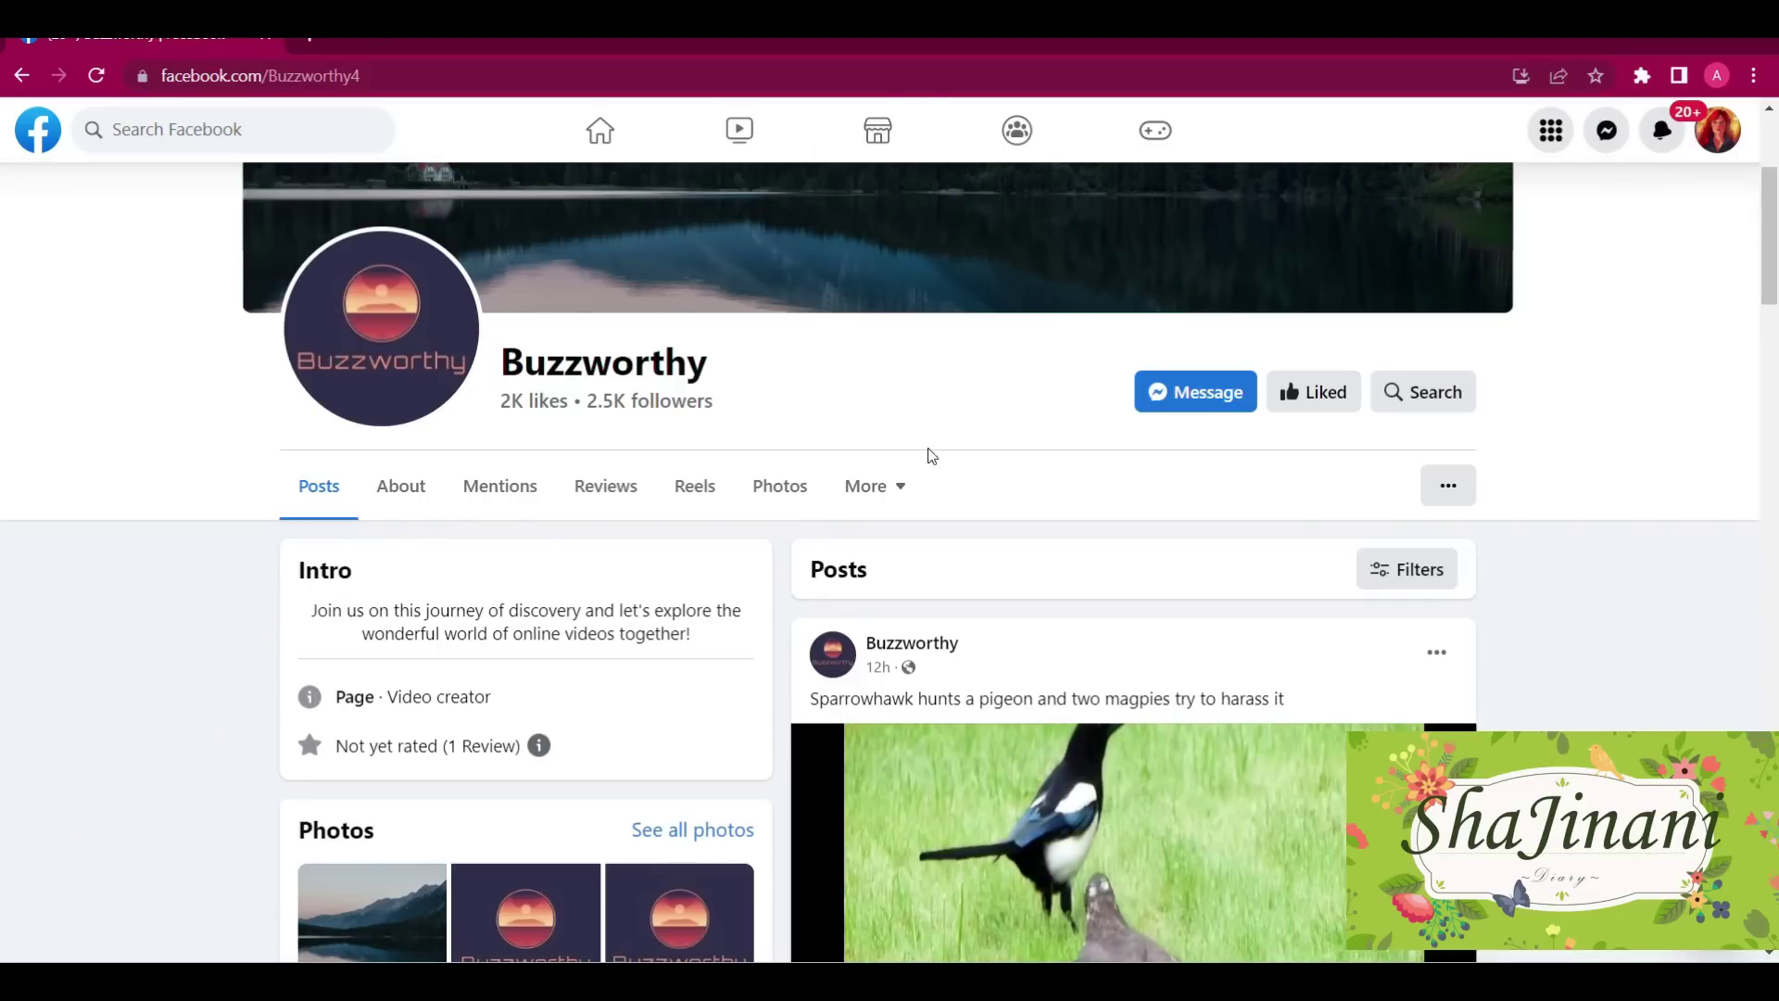
pyautogui.click(1449, 492)
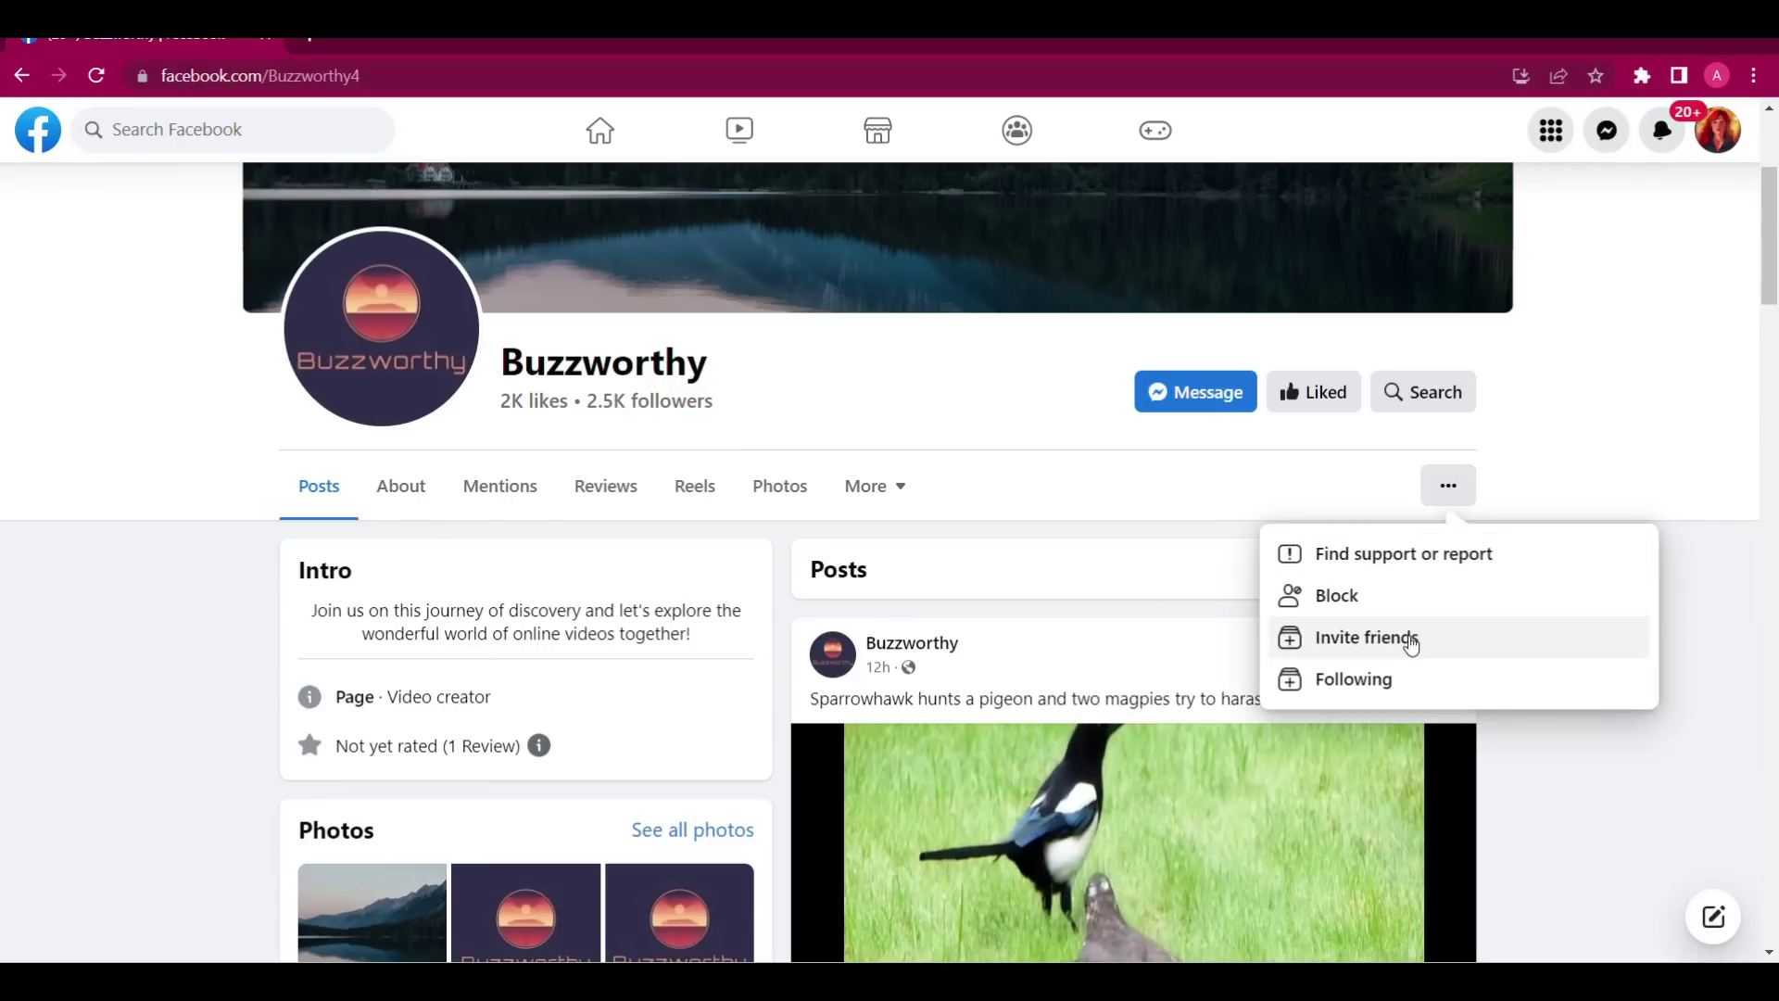
pyautogui.click(1407, 639)
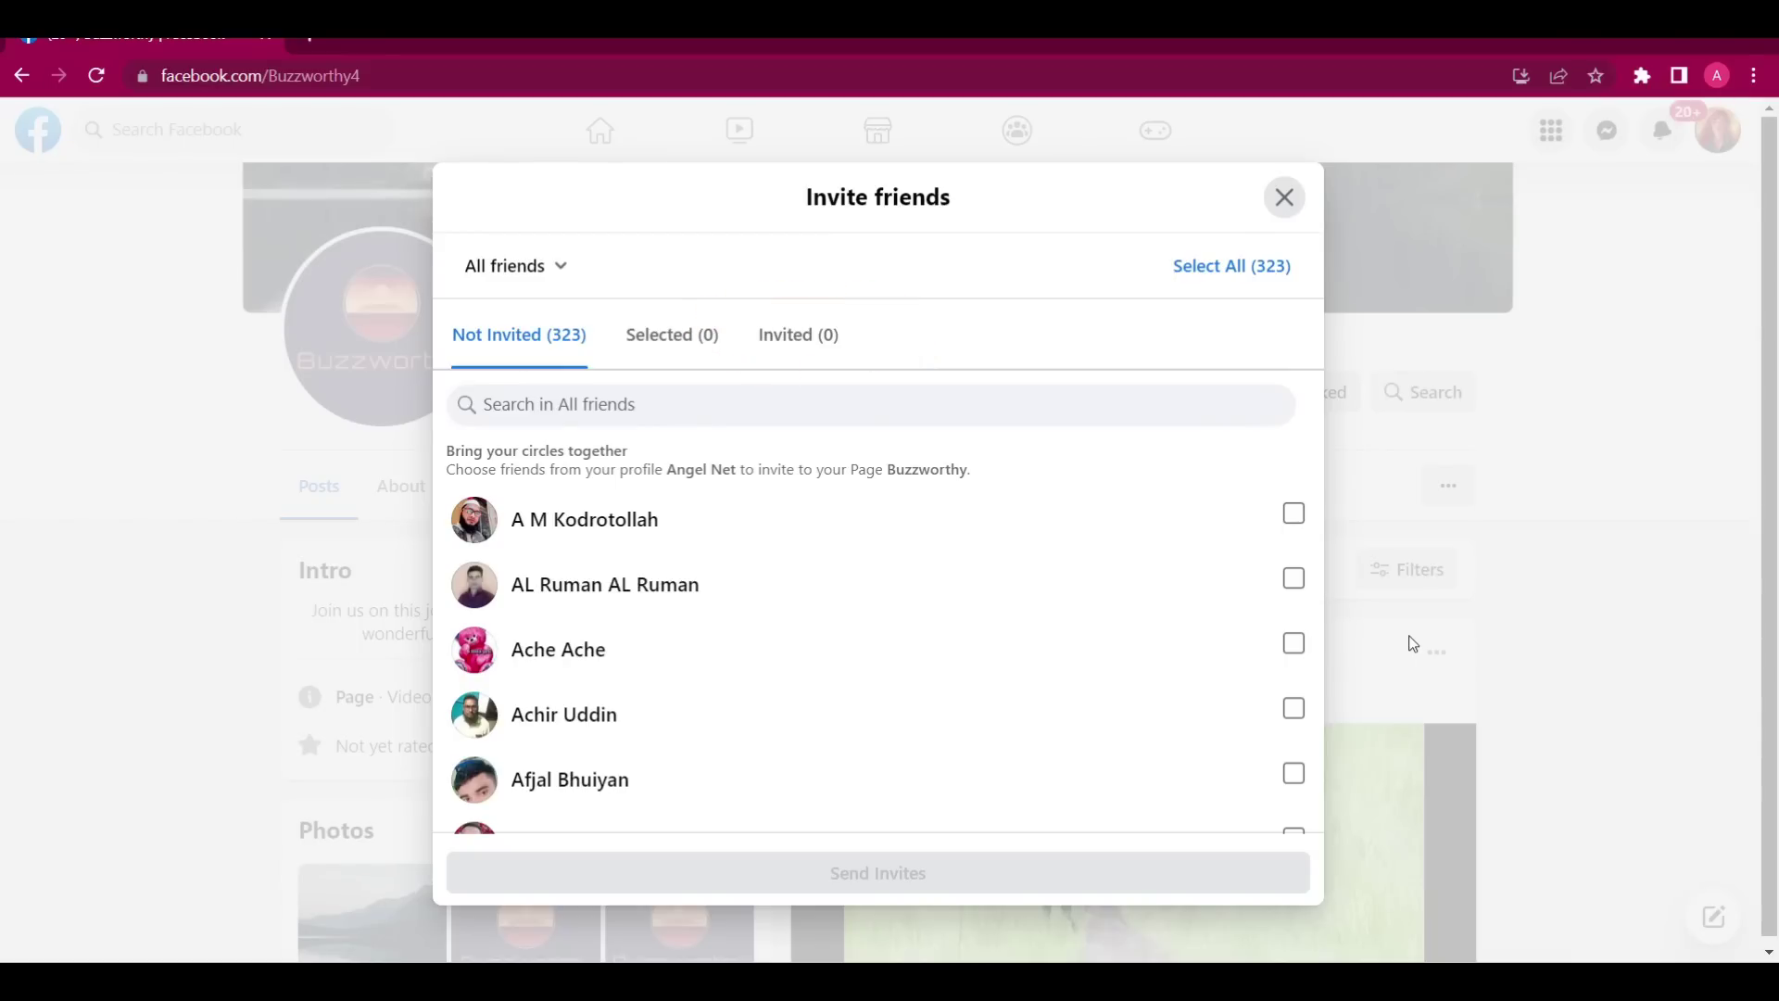
pyautogui.click(1412, 643)
# Reopen Invite friends, tick the first five friends and send their invitations
pyautogui.click(1442, 463)
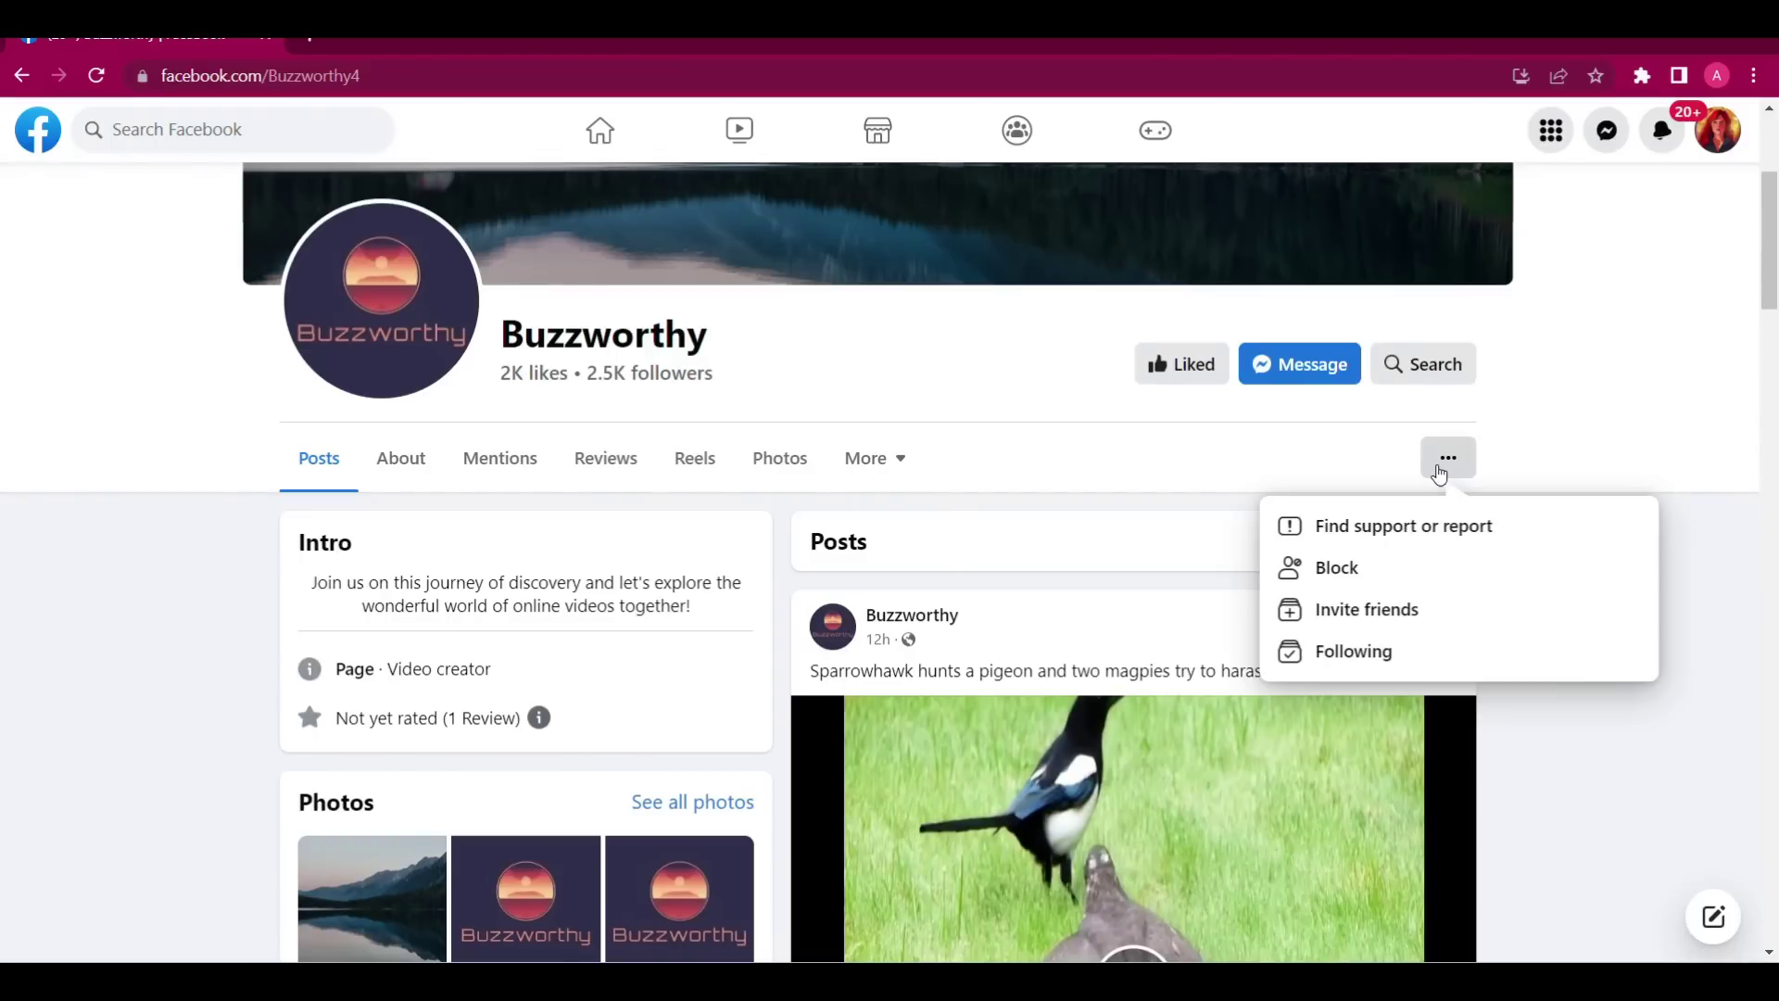
pyautogui.click(1371, 617)
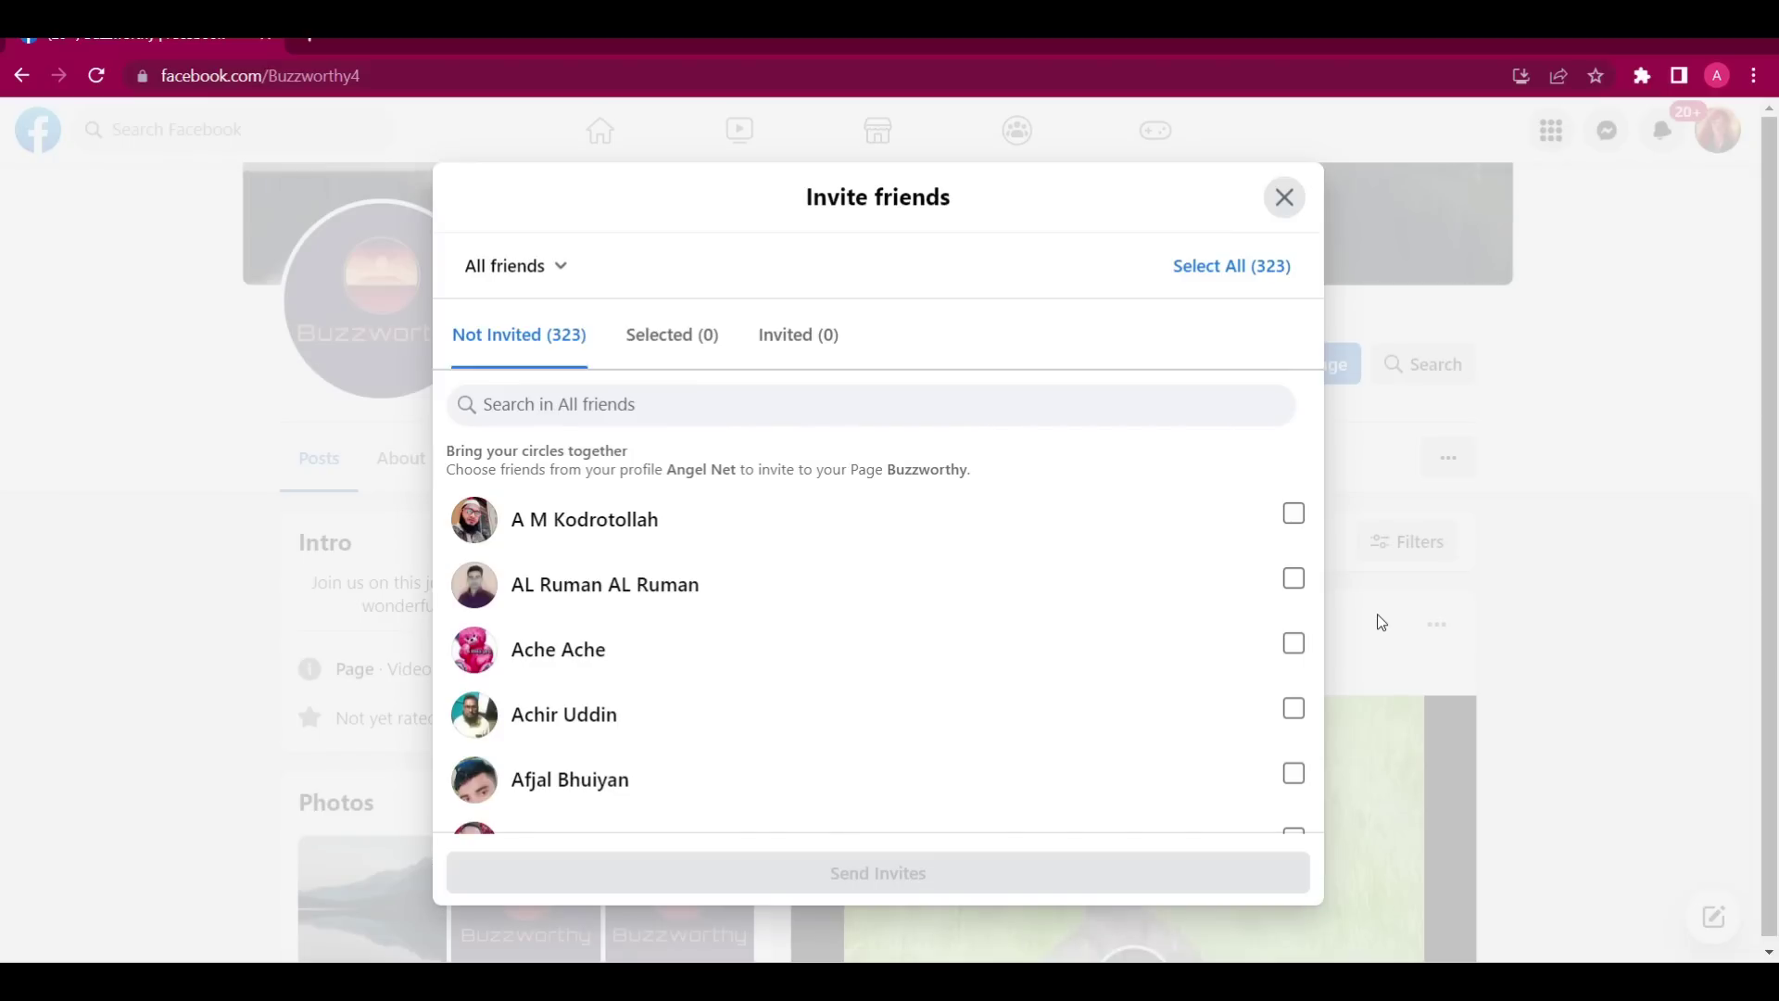
pyautogui.click(1293, 515)
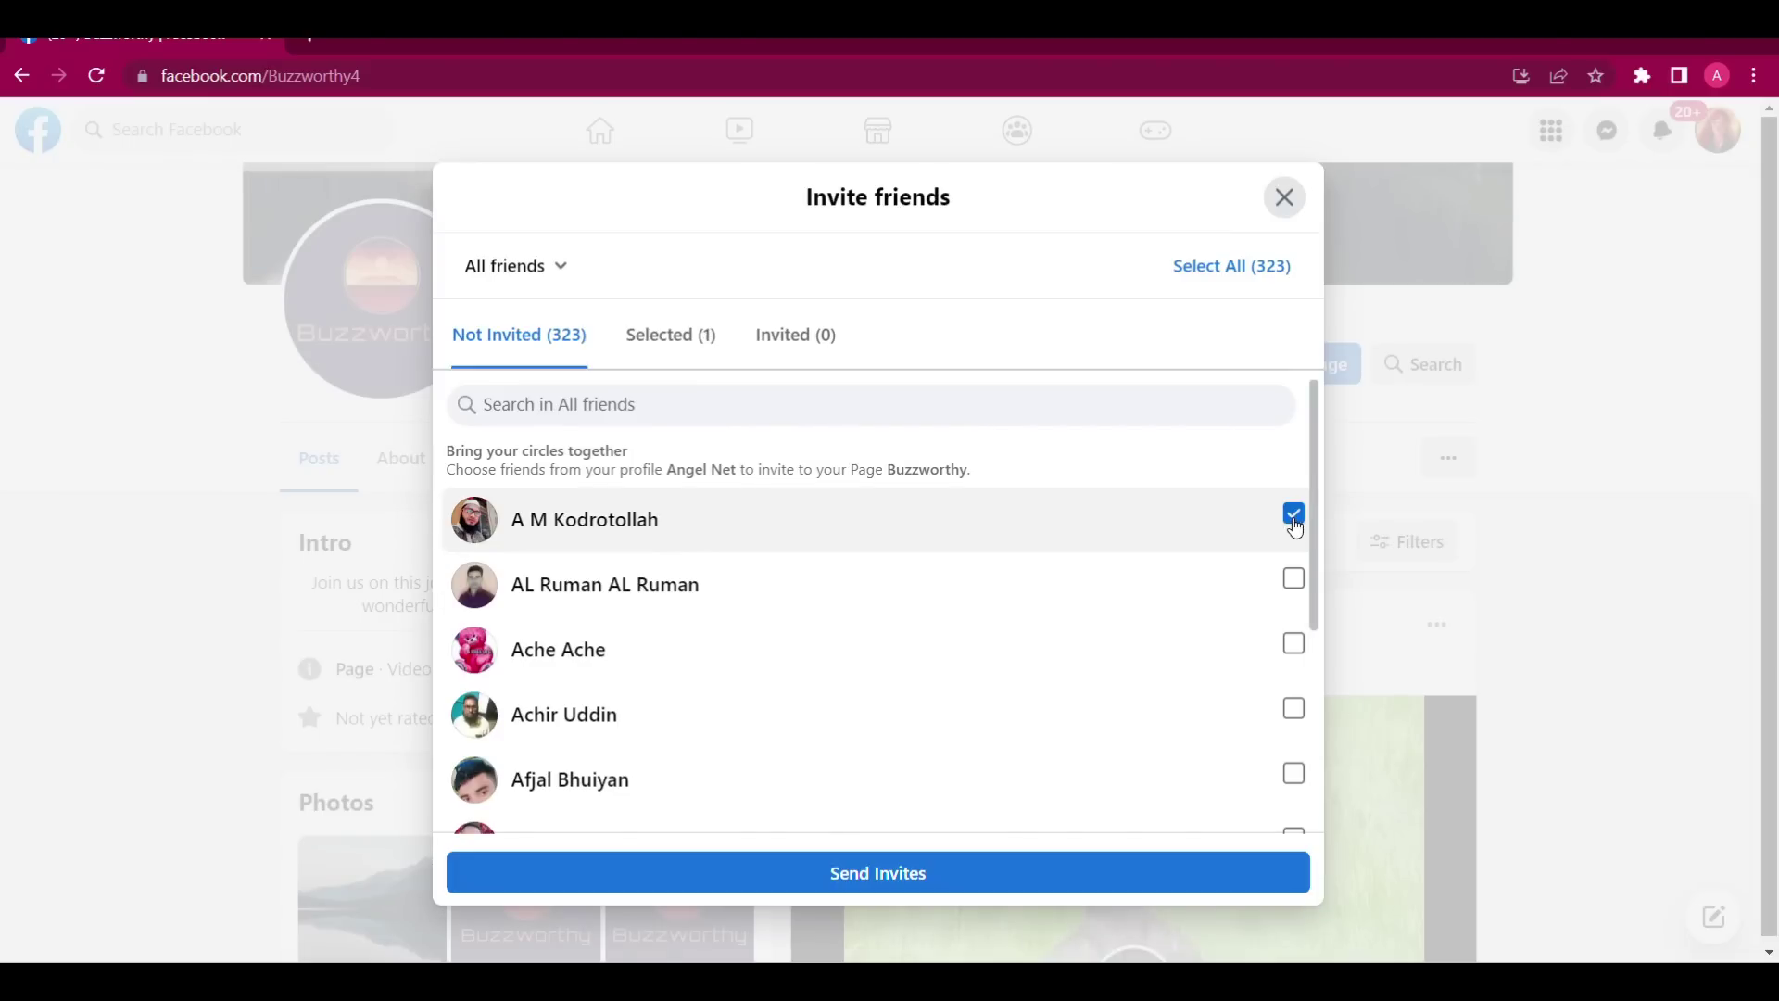
pyautogui.click(1295, 582)
pyautogui.click(1293, 646)
pyautogui.click(1293, 711)
pyautogui.click(1294, 777)
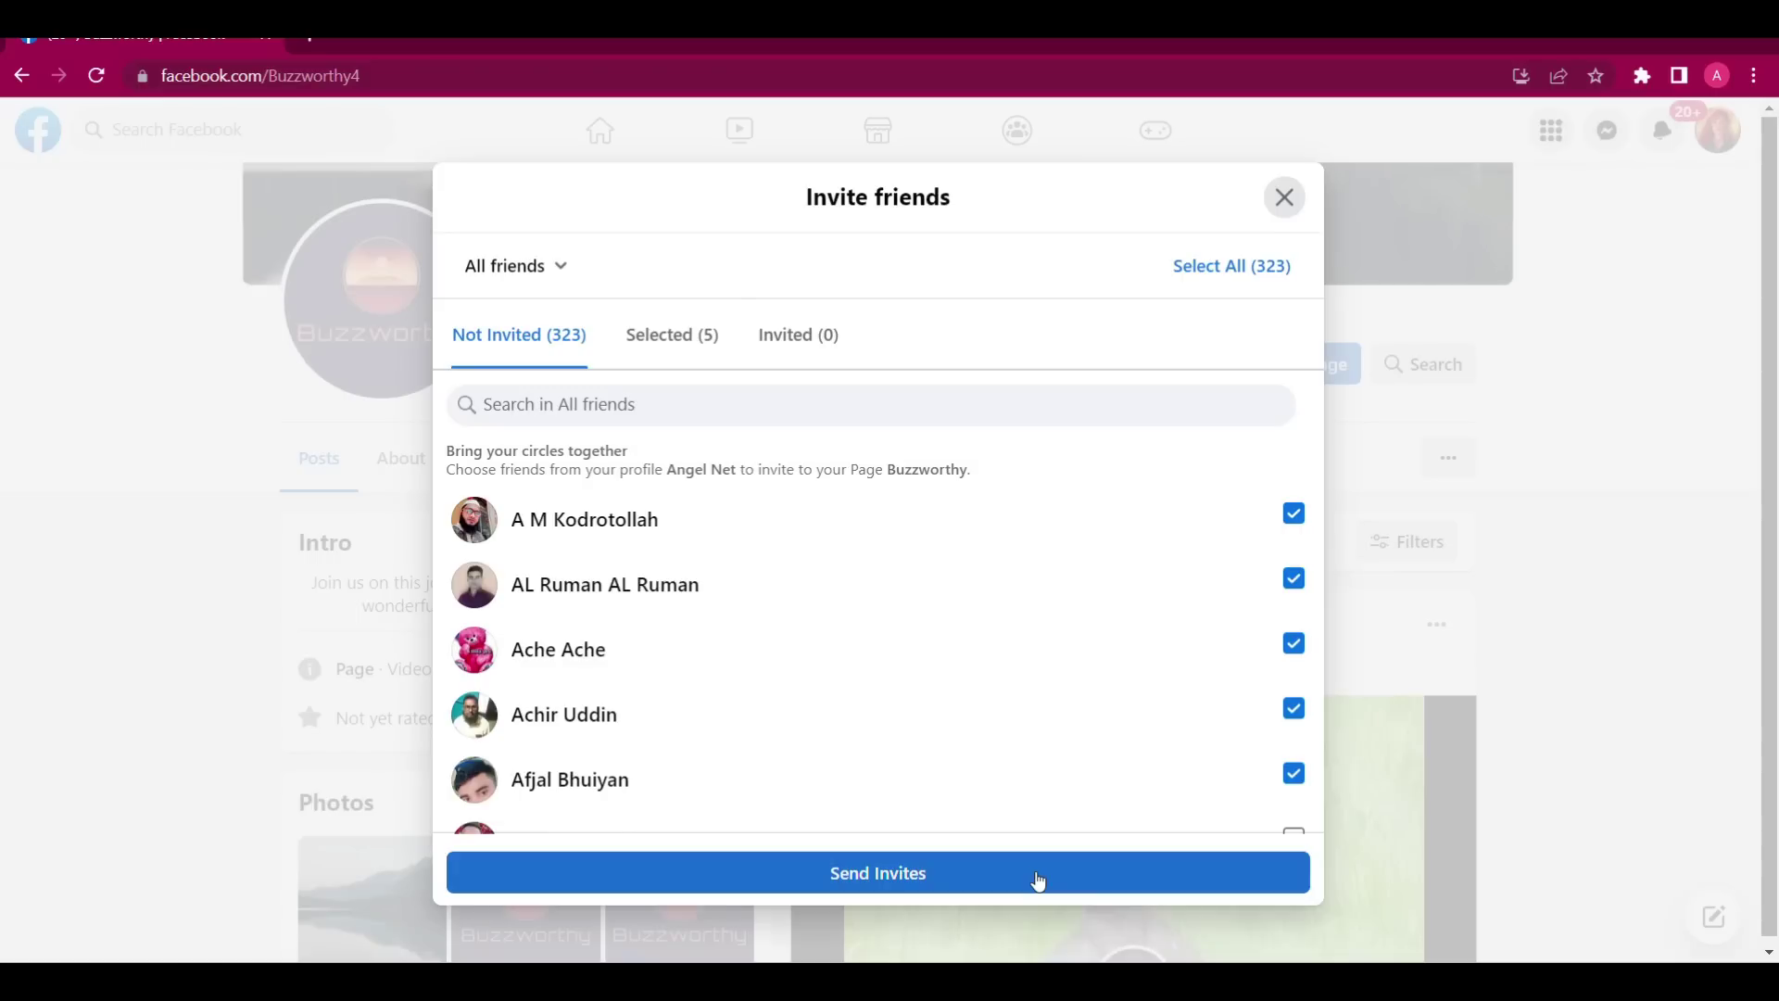
pyautogui.click(1038, 880)
pyautogui.click(1448, 458)
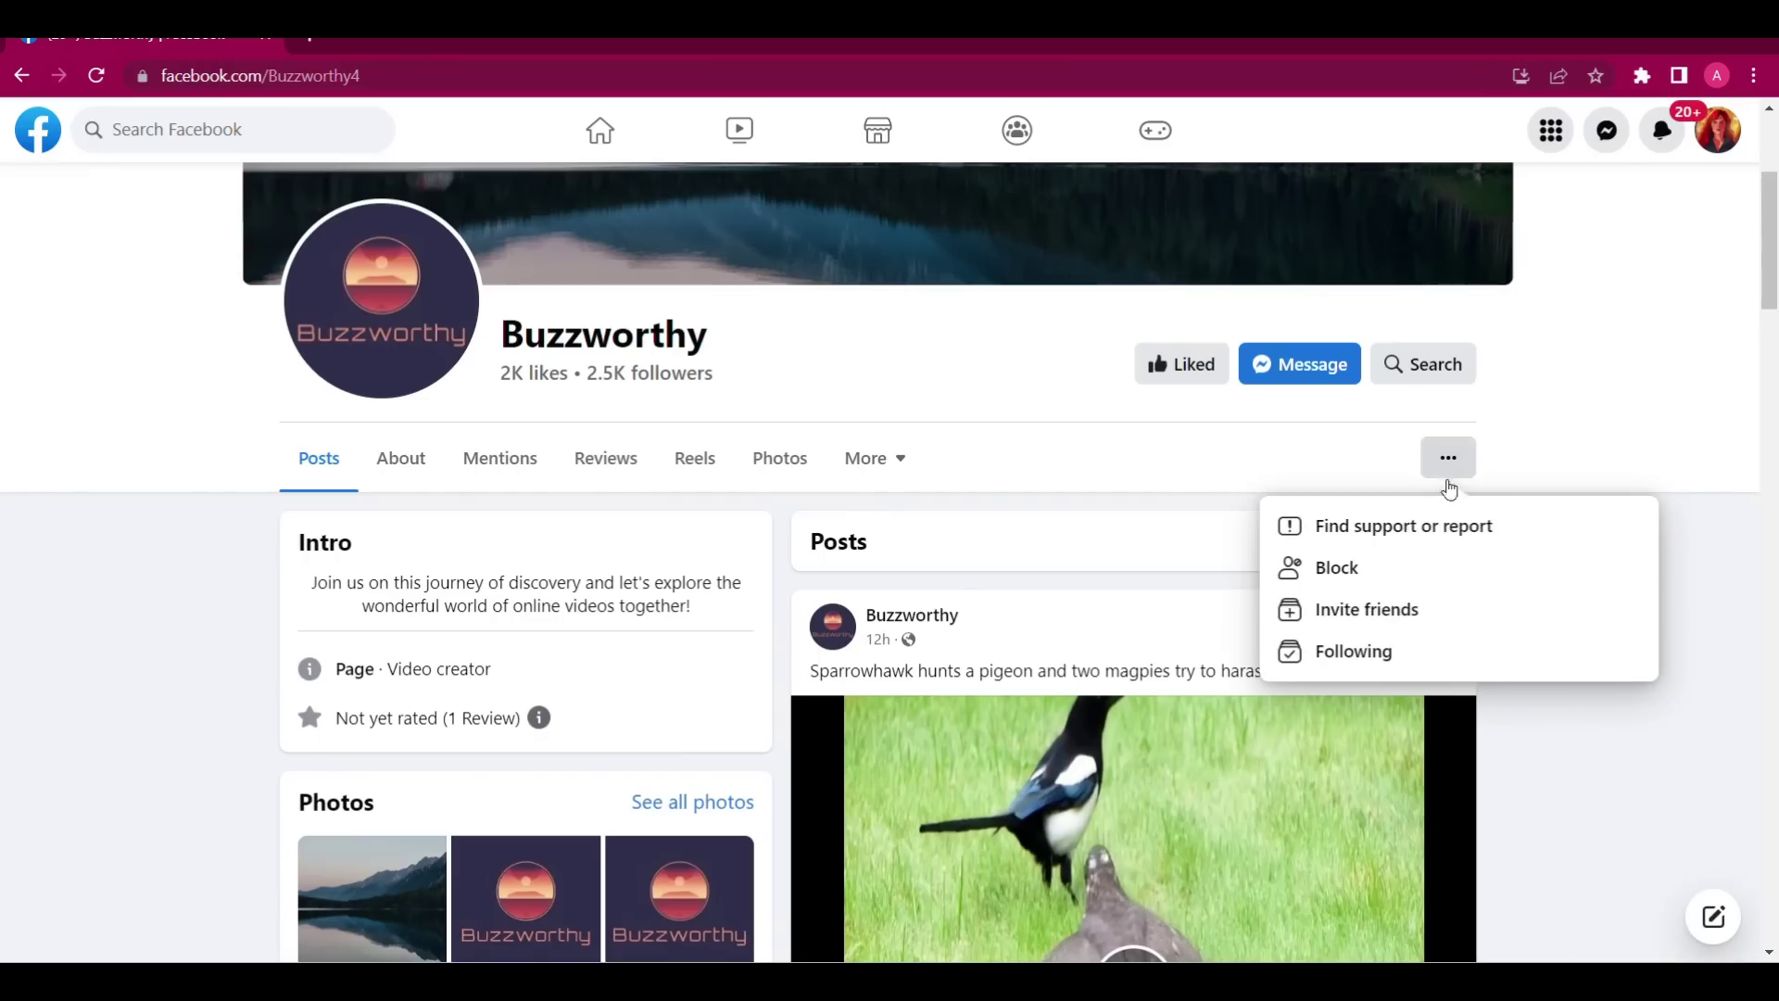
# Tick 30 more friends in the Invite friends list and send the invites, reaching 35 invited
pyautogui.click(1334, 612)
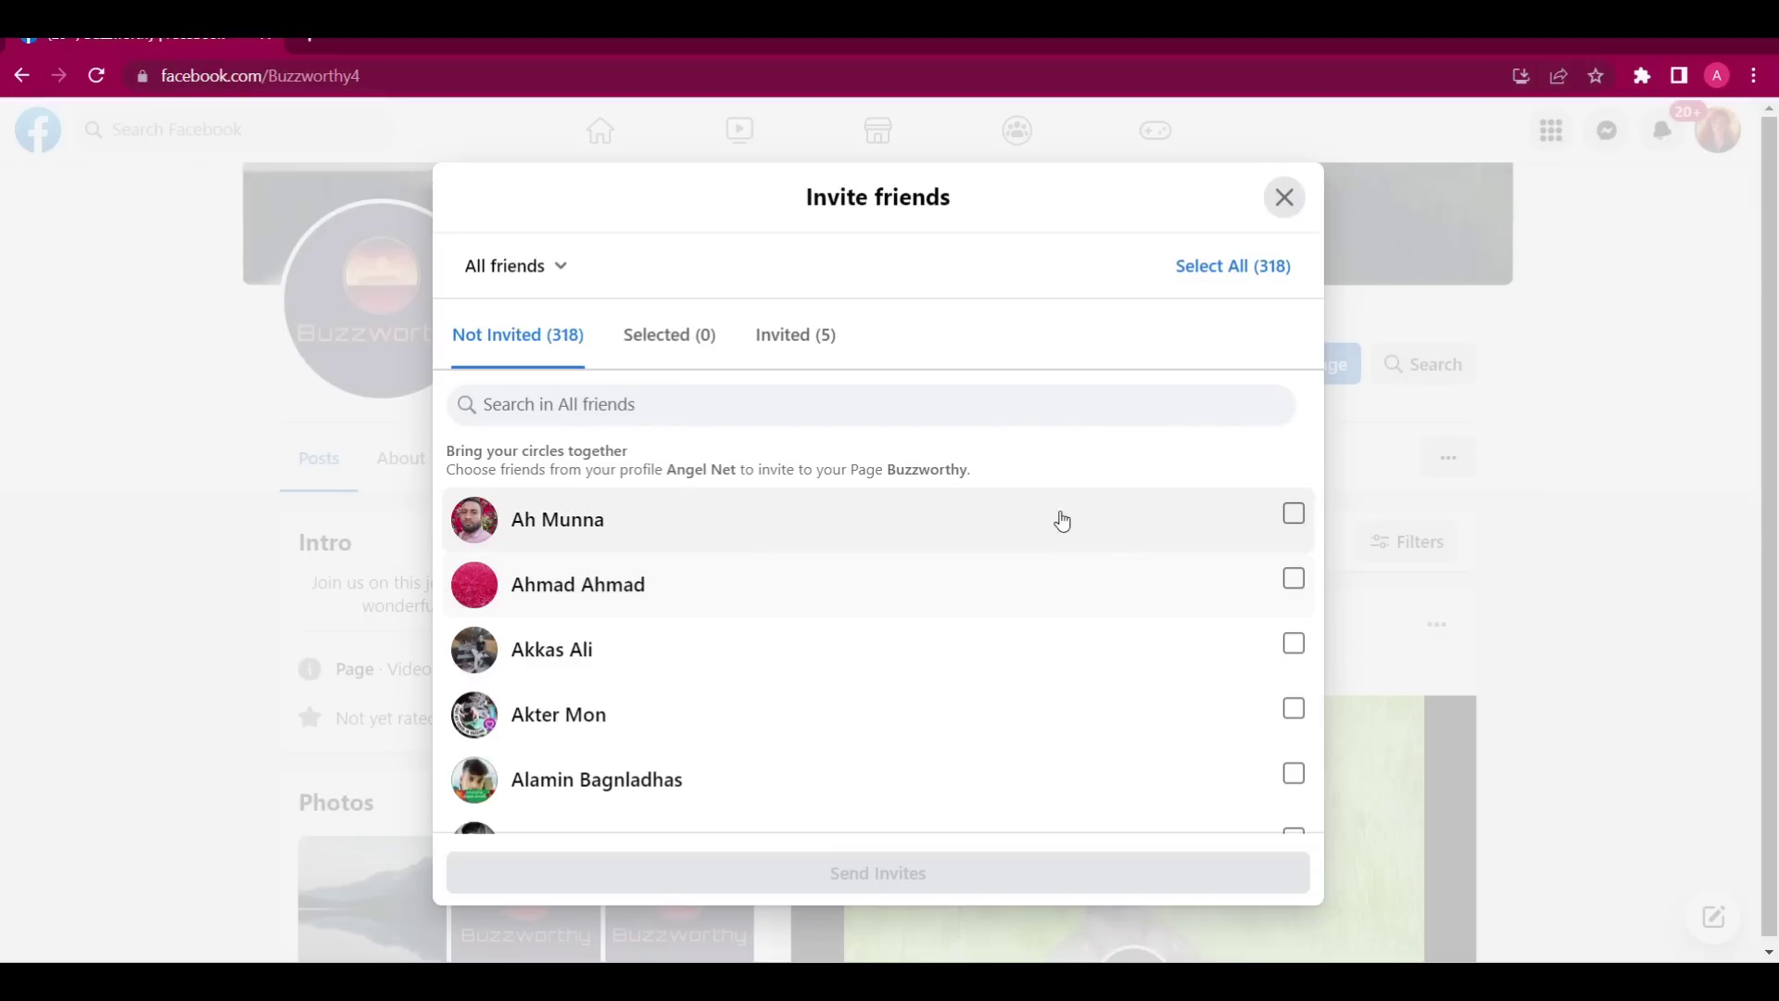
pyautogui.click(1292, 515)
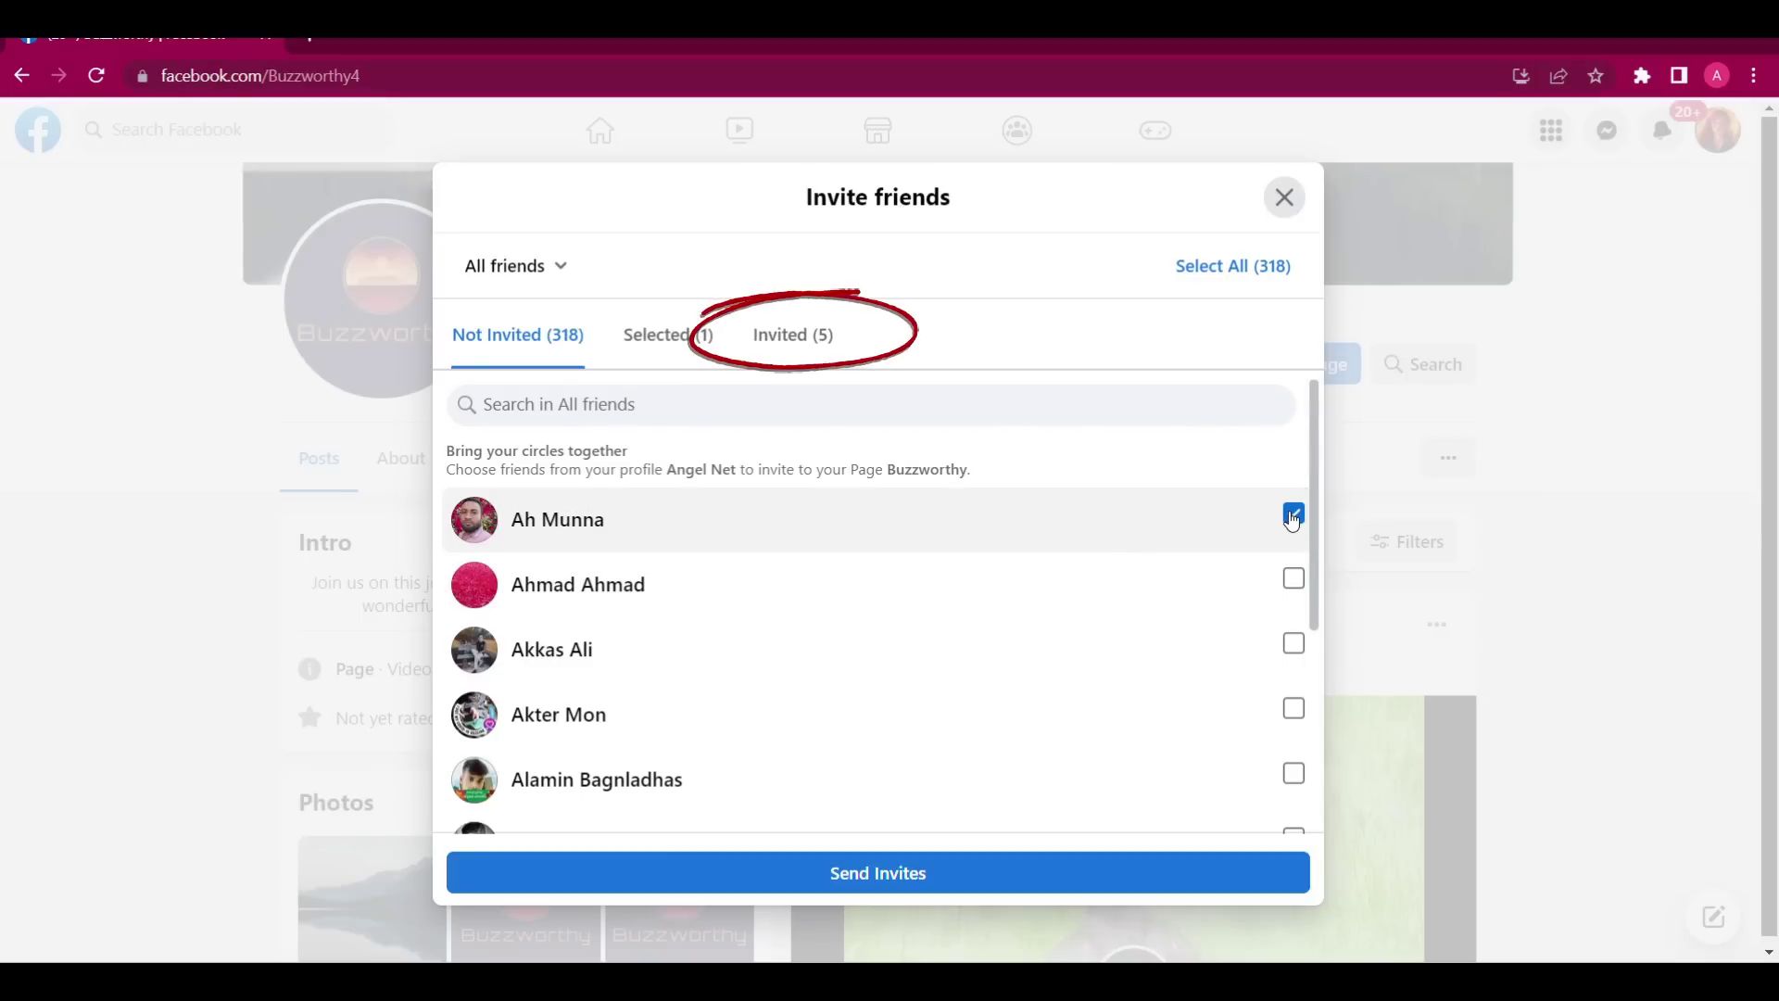
pyautogui.click(1293, 580)
pyautogui.click(1293, 645)
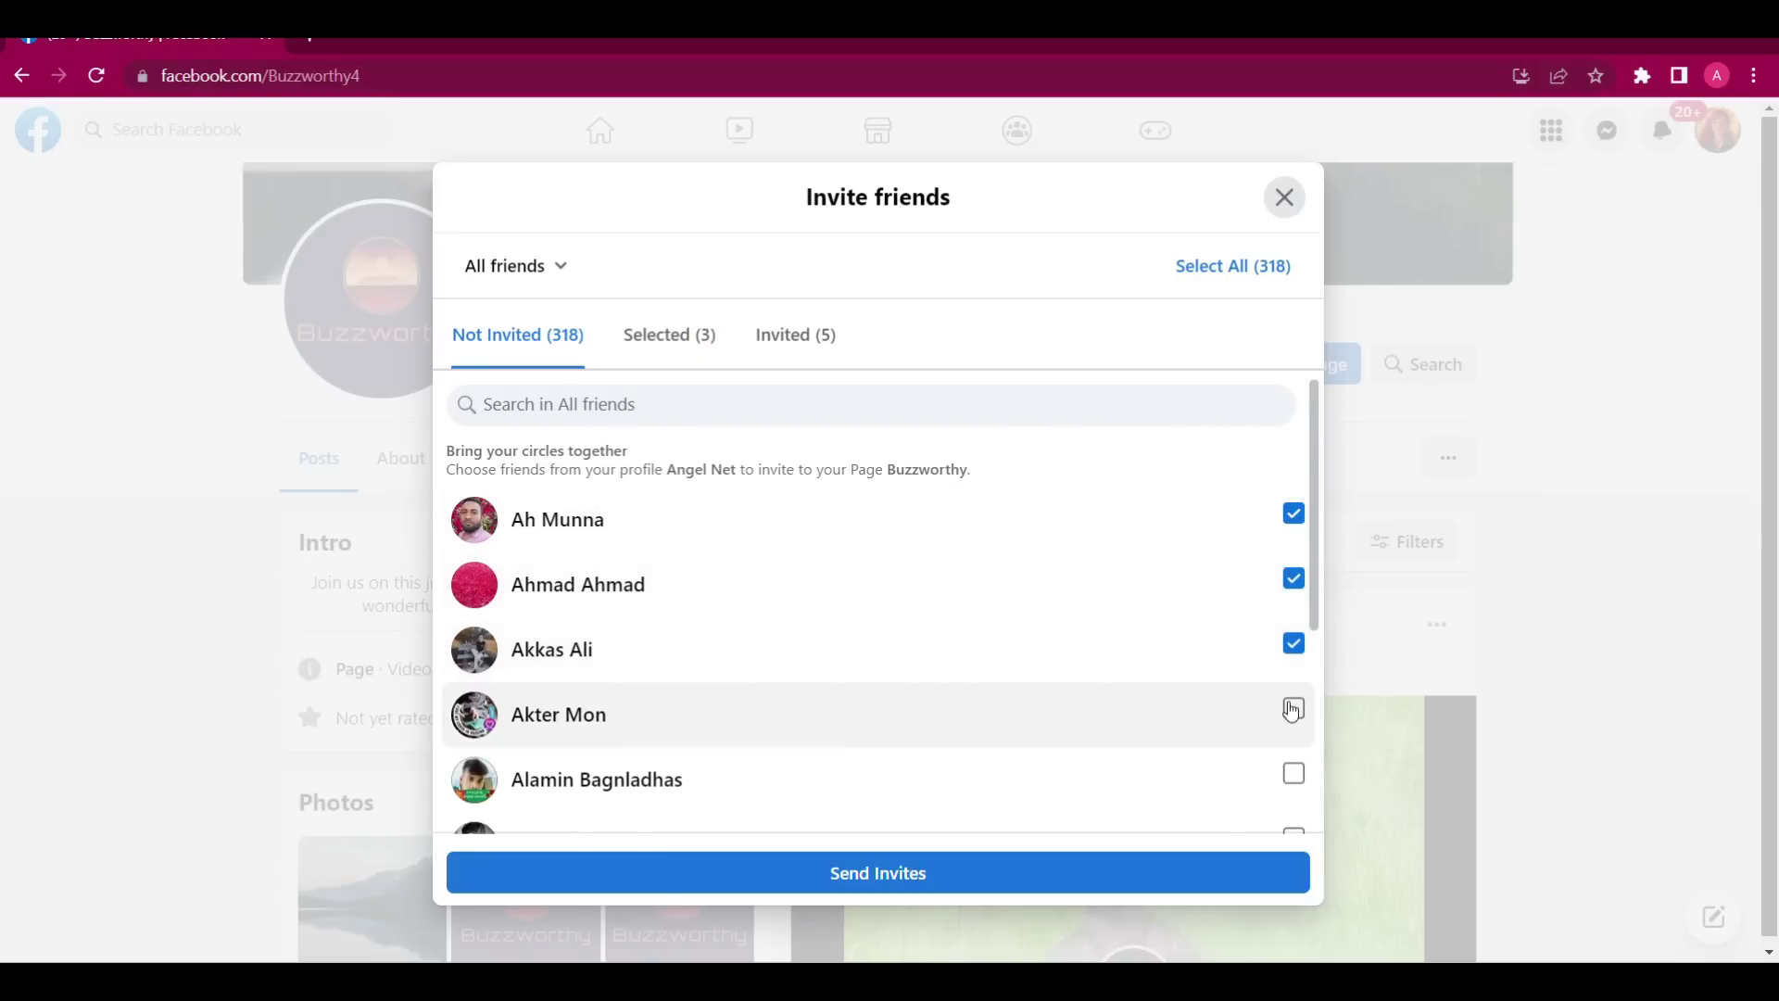
pyautogui.click(1292, 709)
pyautogui.click(1293, 774)
pyautogui.scroll(-2, 1269, 662)
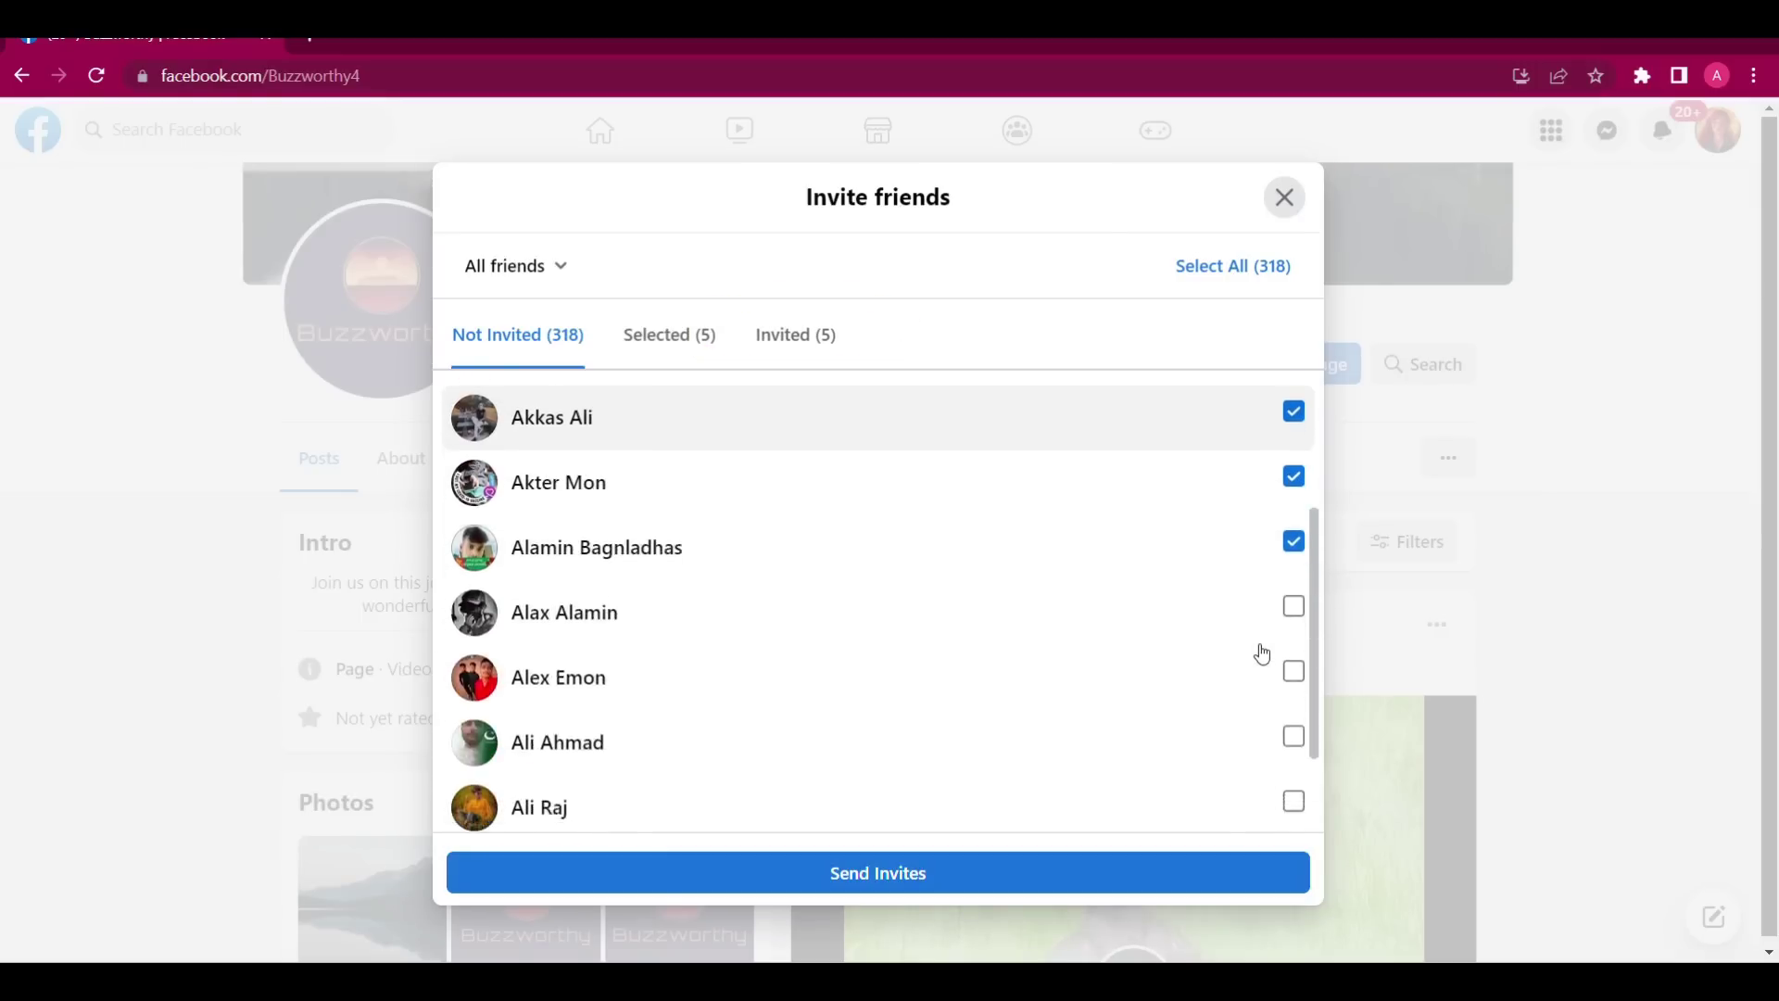
pyautogui.scroll(-1, 1262, 654)
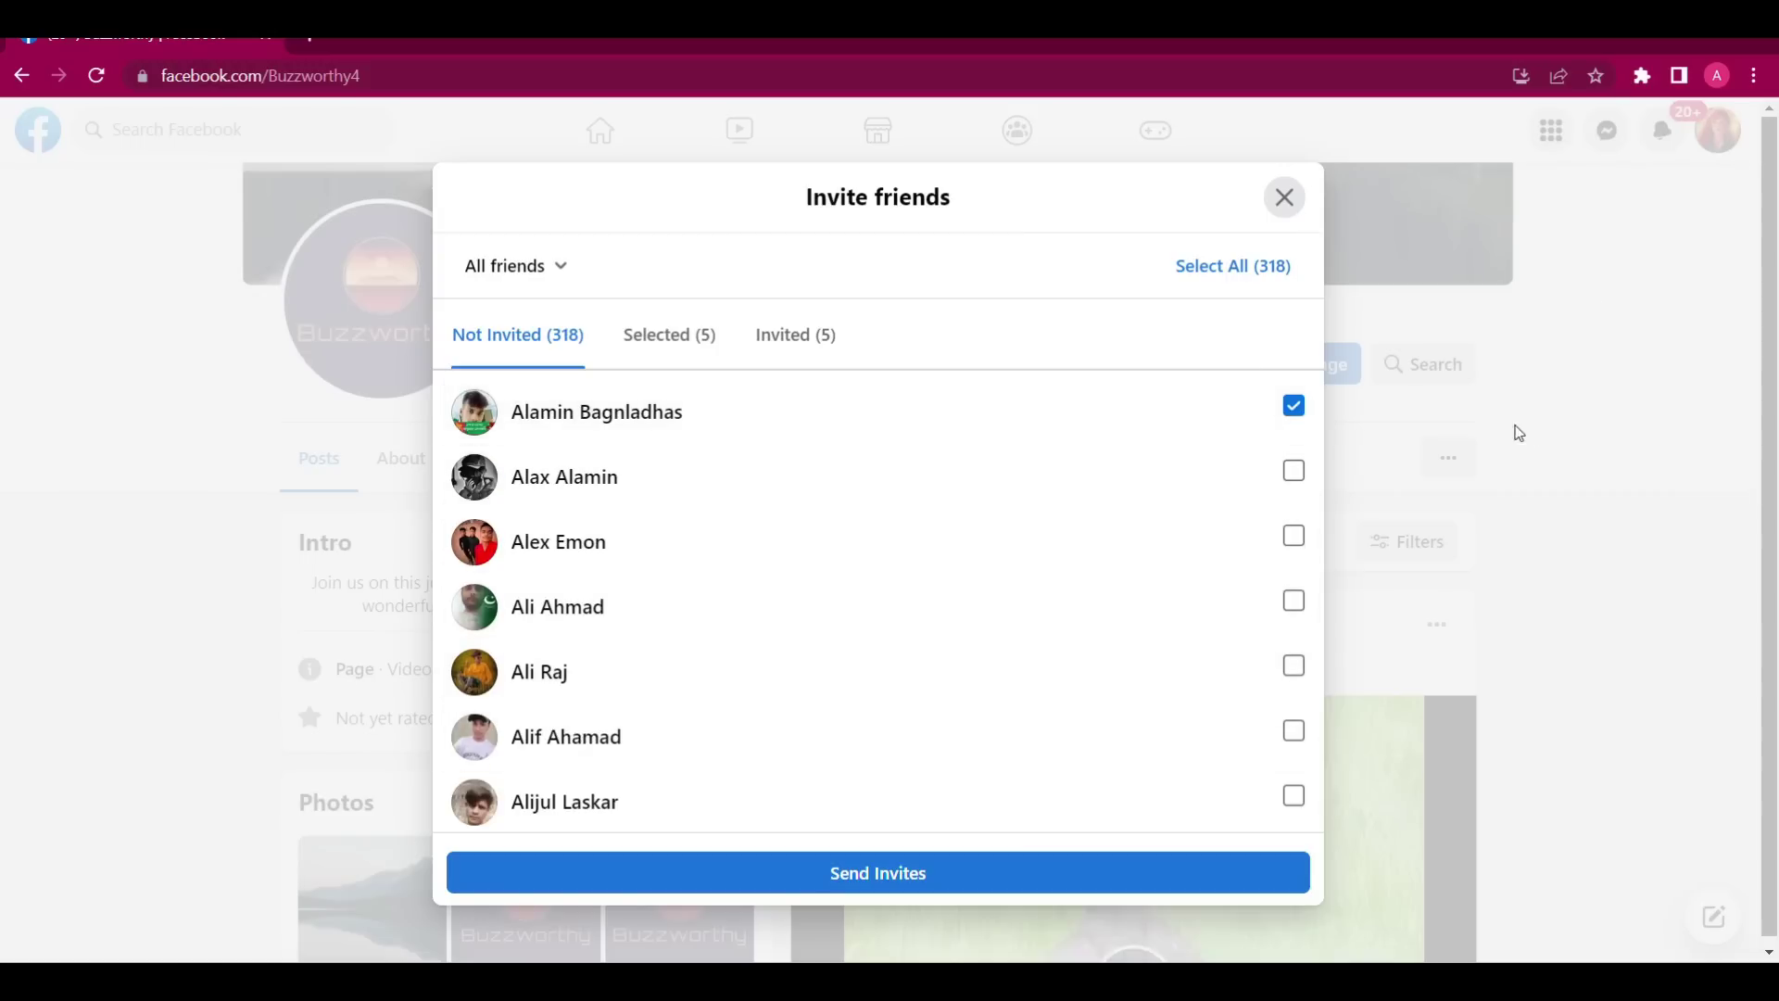
pyautogui.click(1293, 470)
pyautogui.click(1293, 536)
pyautogui.click(1294, 600)
pyautogui.click(1293, 665)
pyautogui.click(1293, 730)
pyautogui.click(1292, 795)
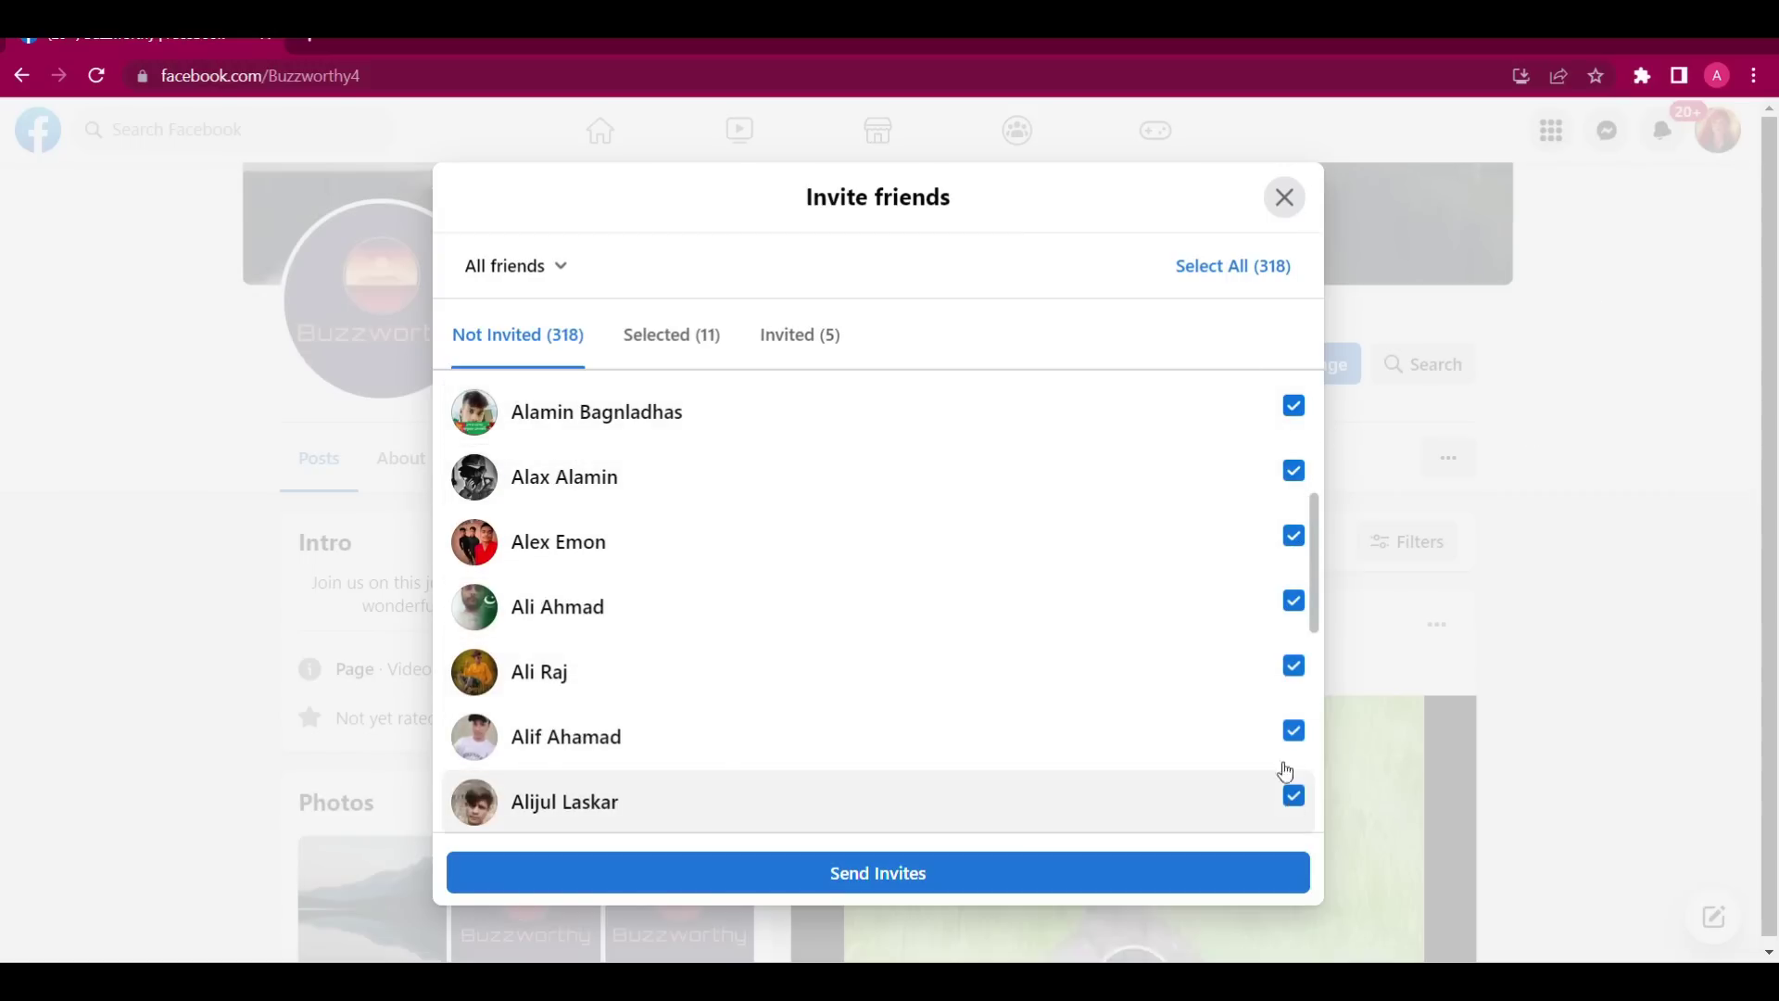
pyautogui.scroll(-4, 1232, 695)
pyautogui.scroll(1, 1288, 556)
pyautogui.click(1293, 582)
pyautogui.click(1293, 646)
pyautogui.click(1293, 712)
pyautogui.scroll(-4, 1290, 649)
pyautogui.click(1293, 405)
pyautogui.scroll(2, 1292, 436)
pyautogui.scroll(-2, 1292, 556)
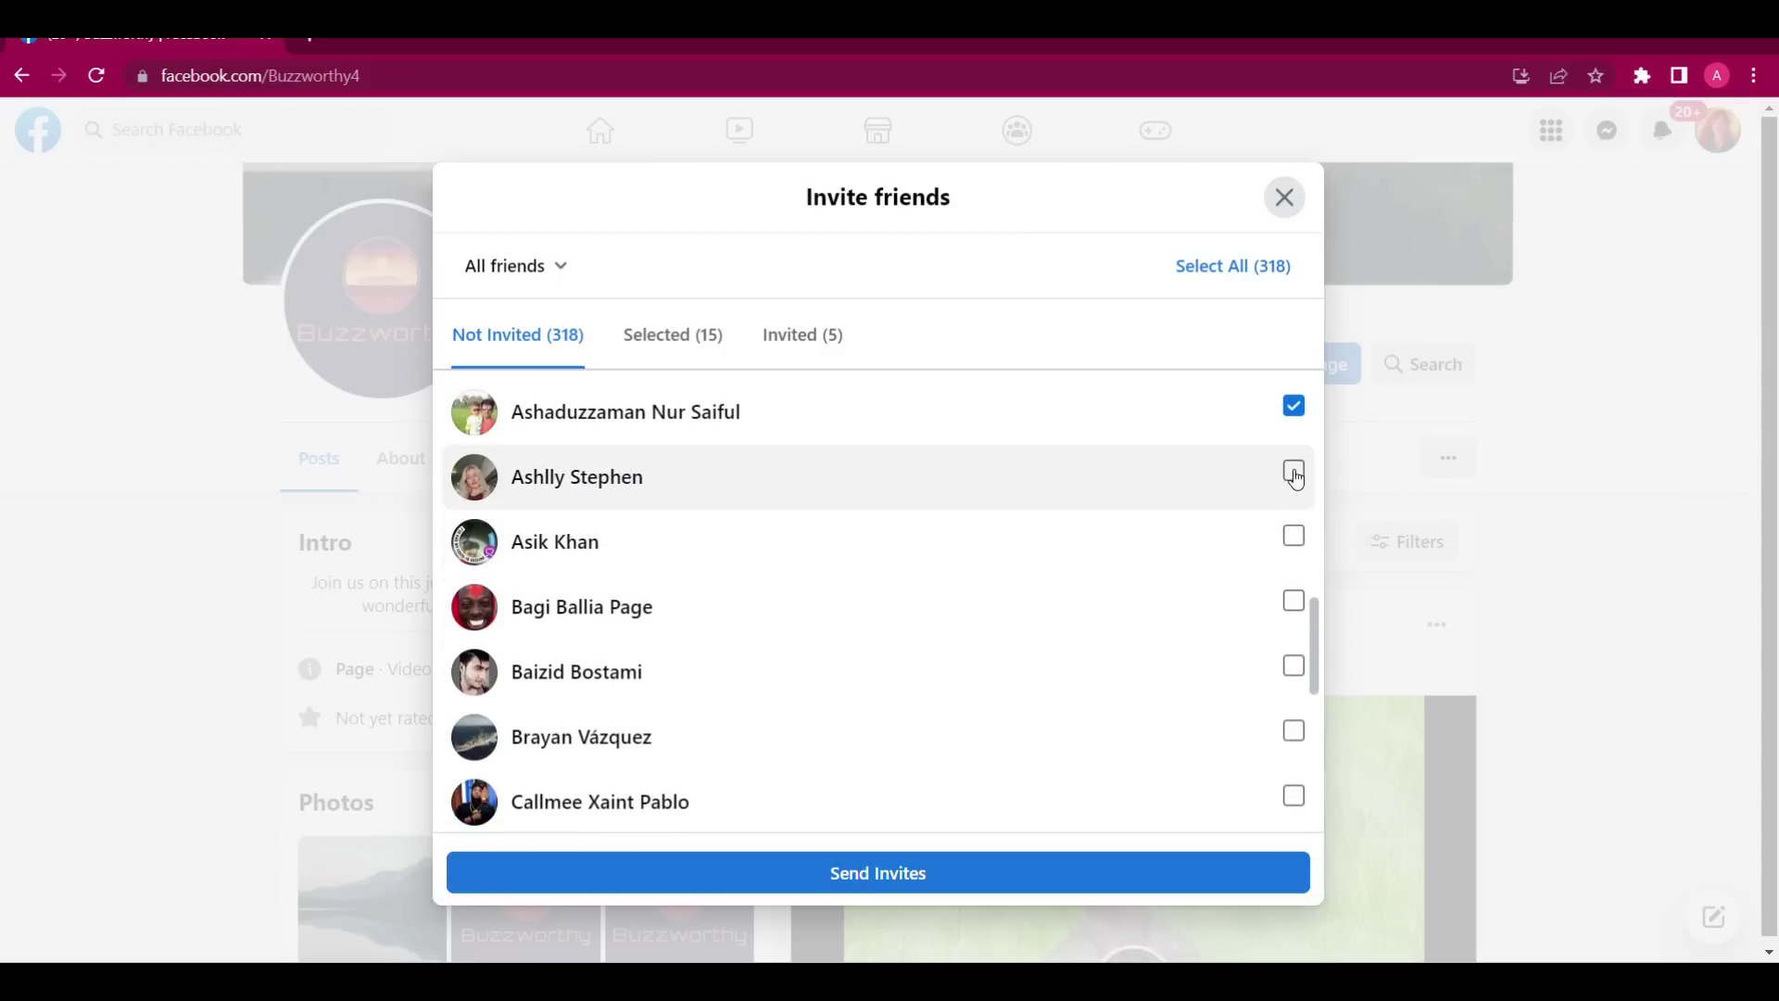
pyautogui.click(1293, 472)
pyautogui.click(1293, 536)
pyautogui.click(1293, 601)
pyautogui.click(1293, 665)
pyautogui.click(1293, 729)
pyautogui.scroll(-3, 1282, 575)
pyautogui.click(1293, 563)
pyautogui.click(1283, 656)
pyautogui.click(1290, 693)
pyautogui.scroll(-2, 1278, 648)
pyautogui.click(1260, 528)
pyautogui.click(1273, 599)
pyautogui.click(1256, 658)
pyautogui.scroll(-2, 1242, 630)
pyautogui.click(1194, 556)
pyautogui.click(1205, 616)
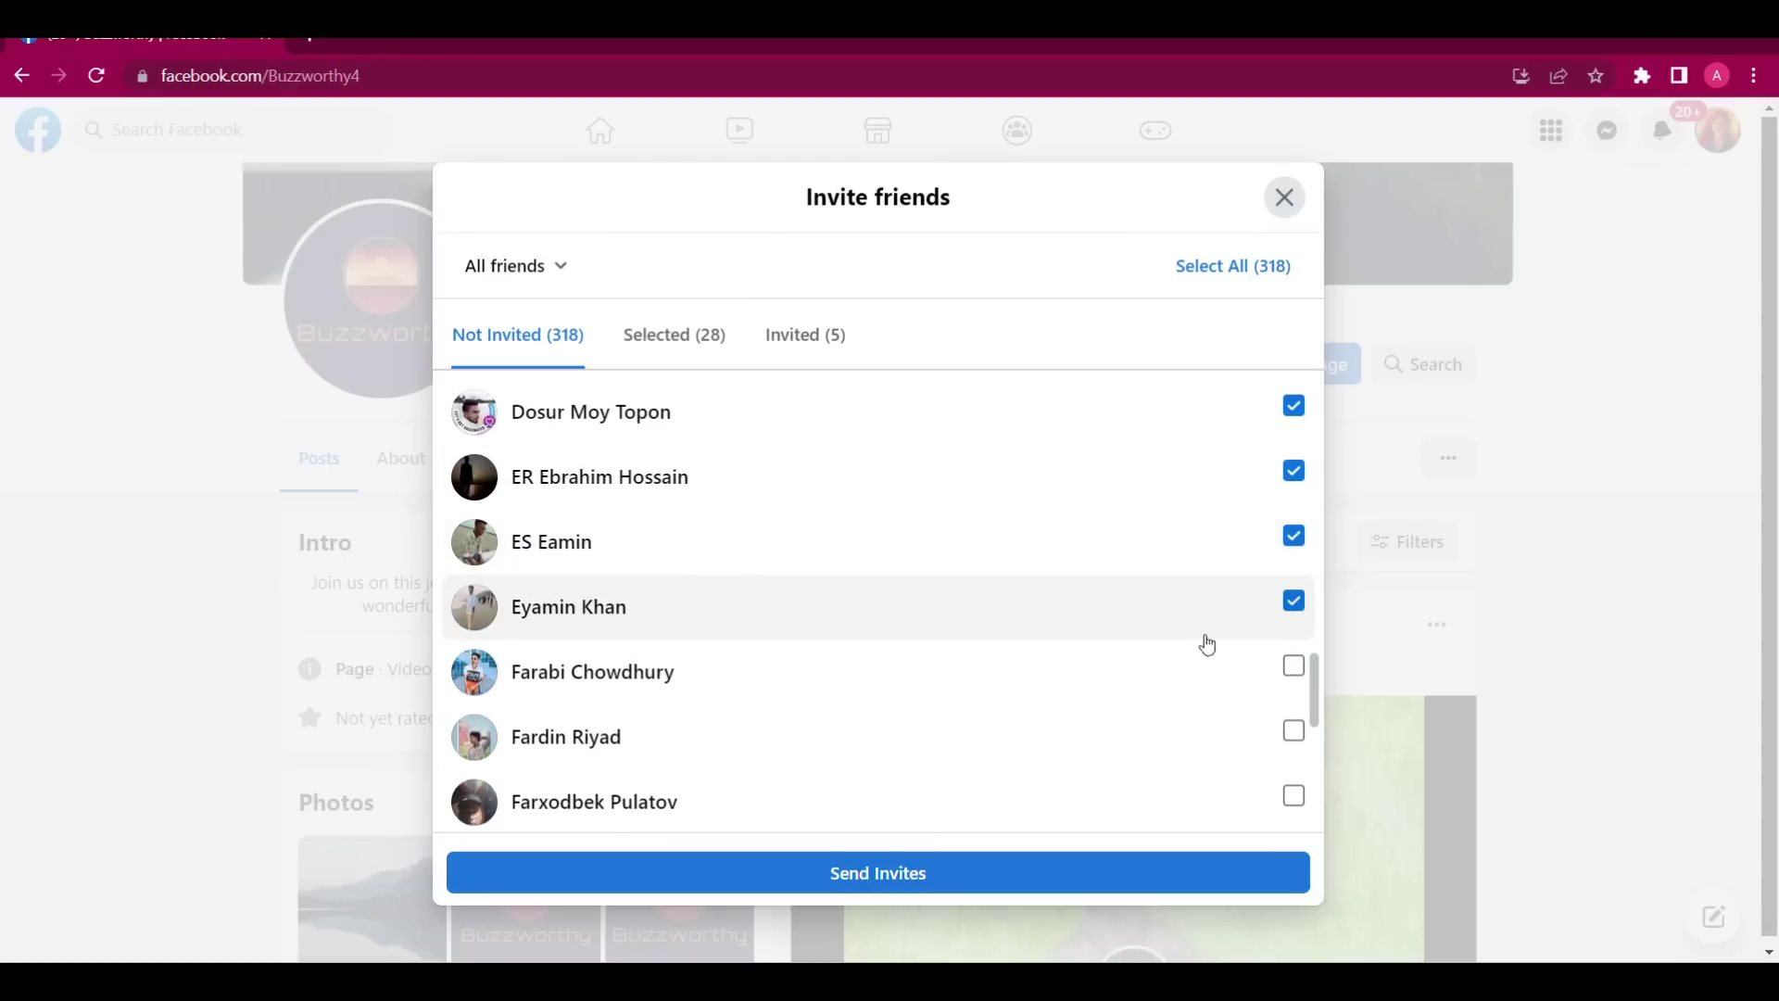
pyautogui.click(1193, 681)
pyautogui.scroll(-2, 1191, 648)
pyautogui.click(1183, 523)
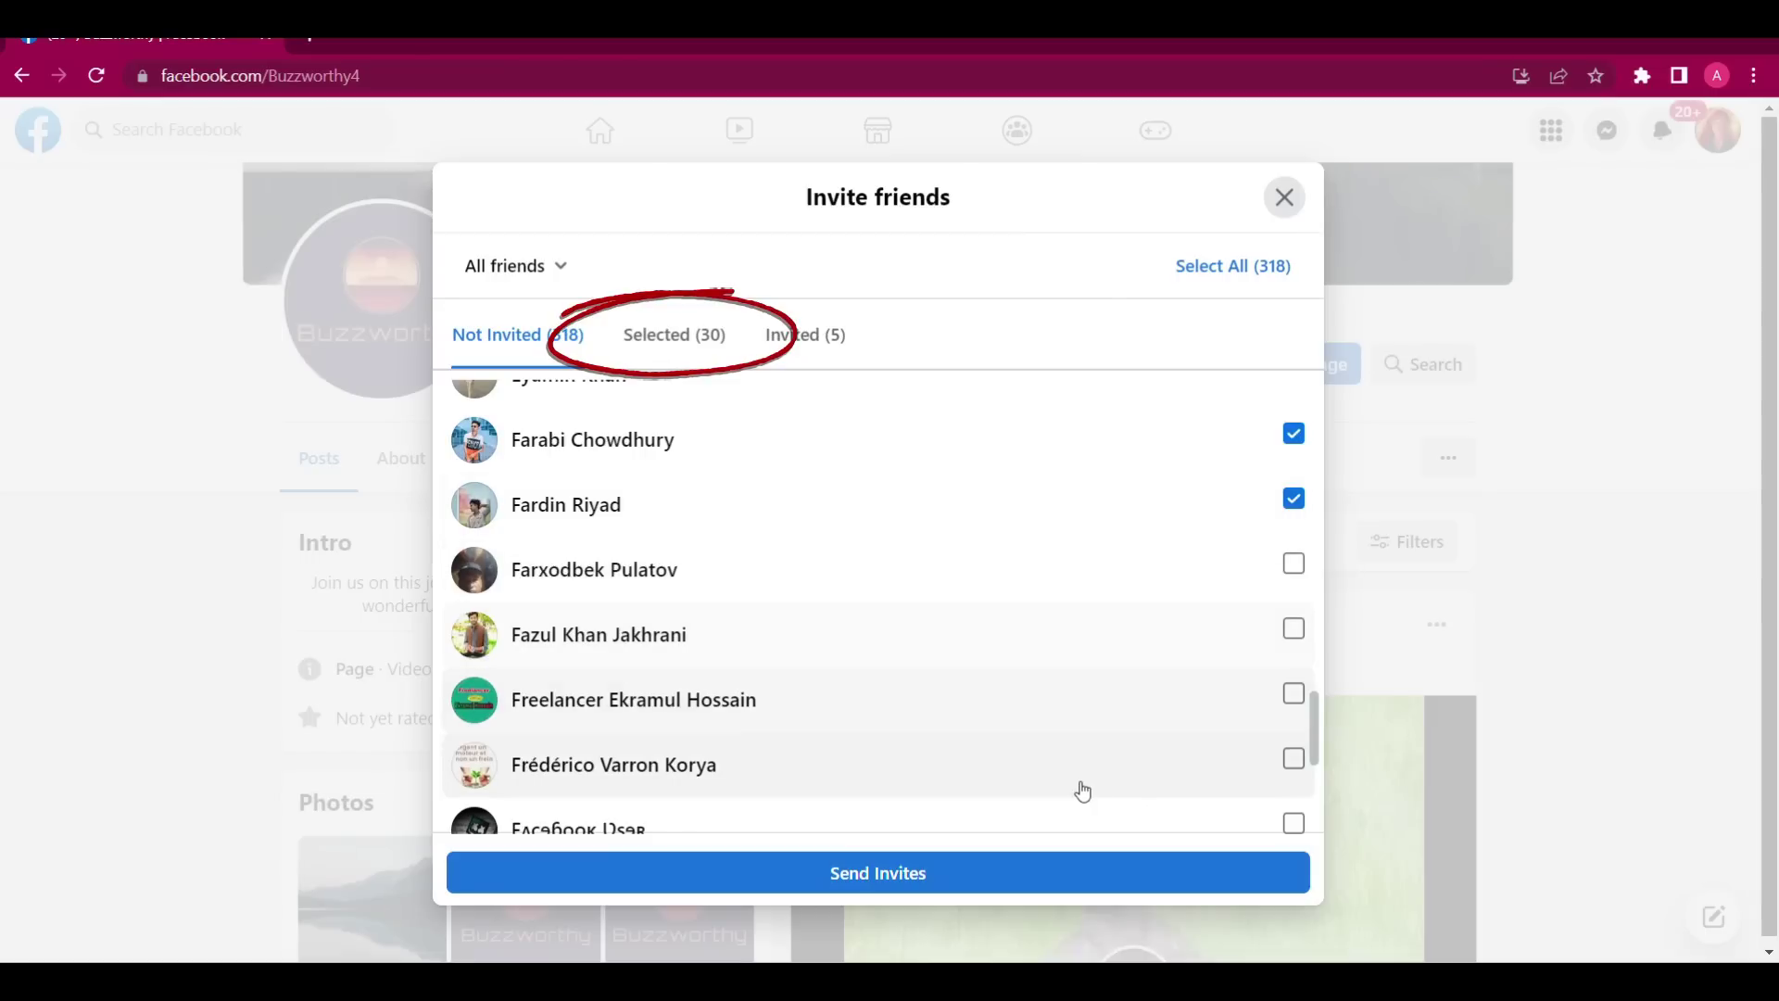
pyautogui.click(1059, 869)
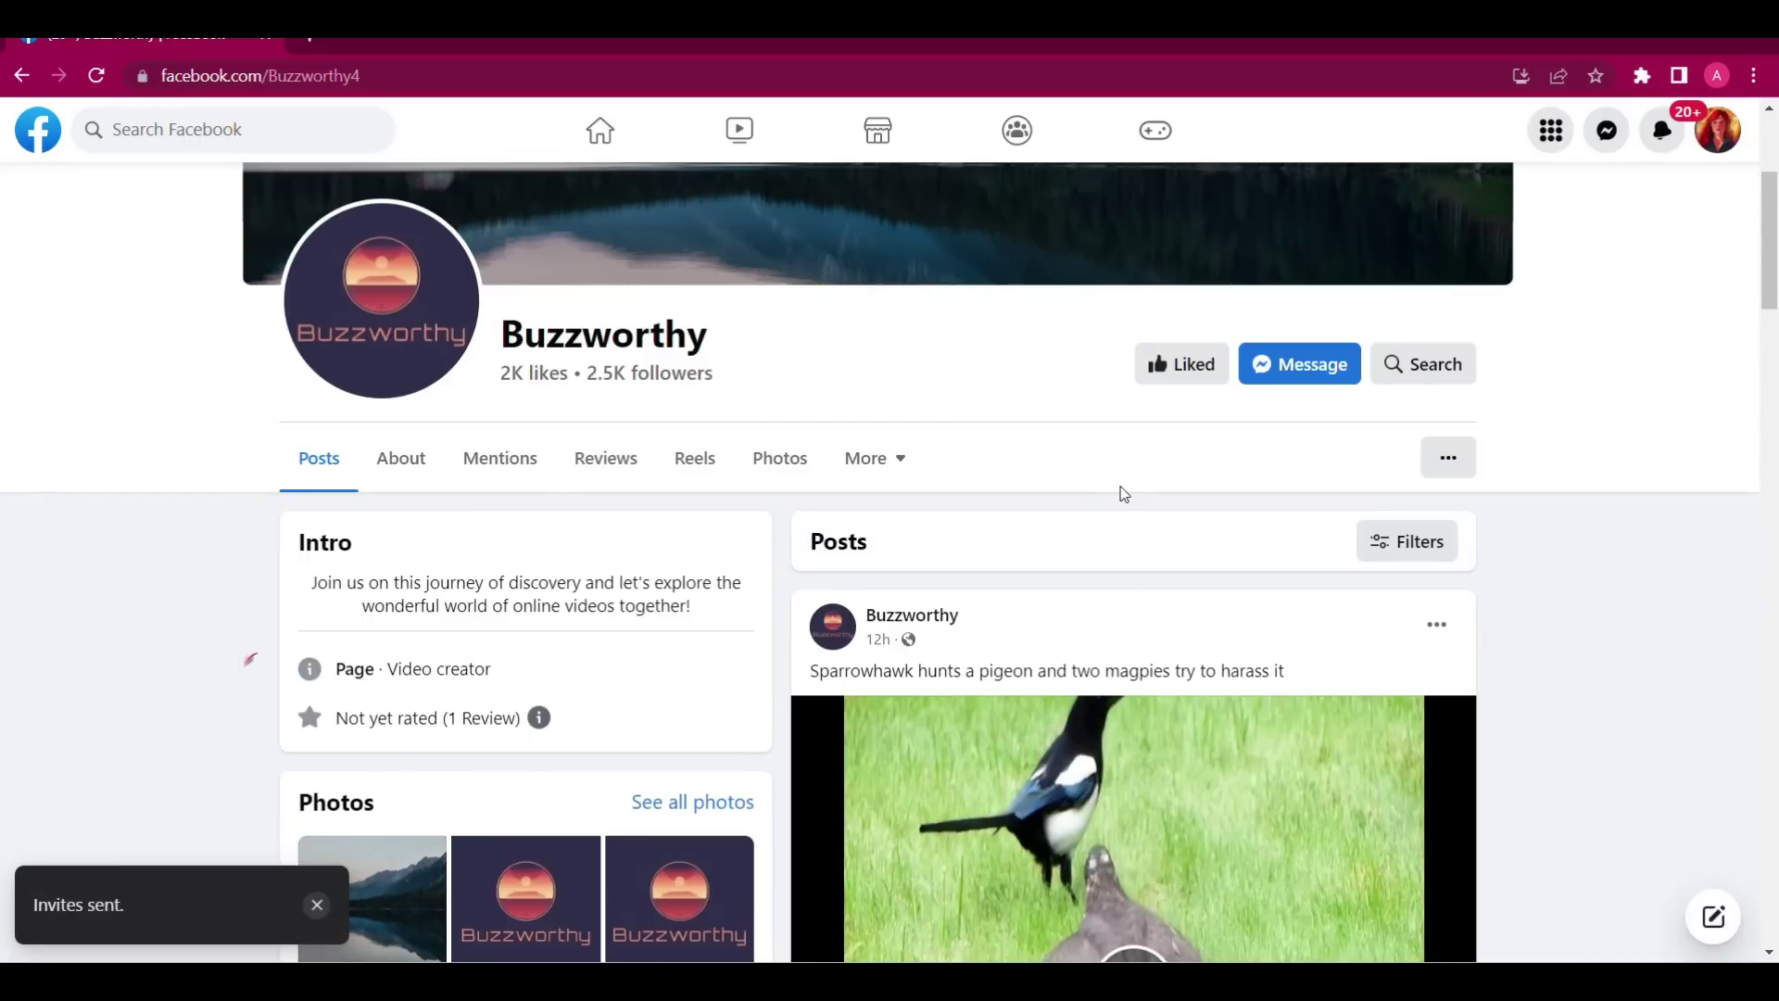
pyautogui.click(1448, 457)
pyautogui.click(1368, 626)
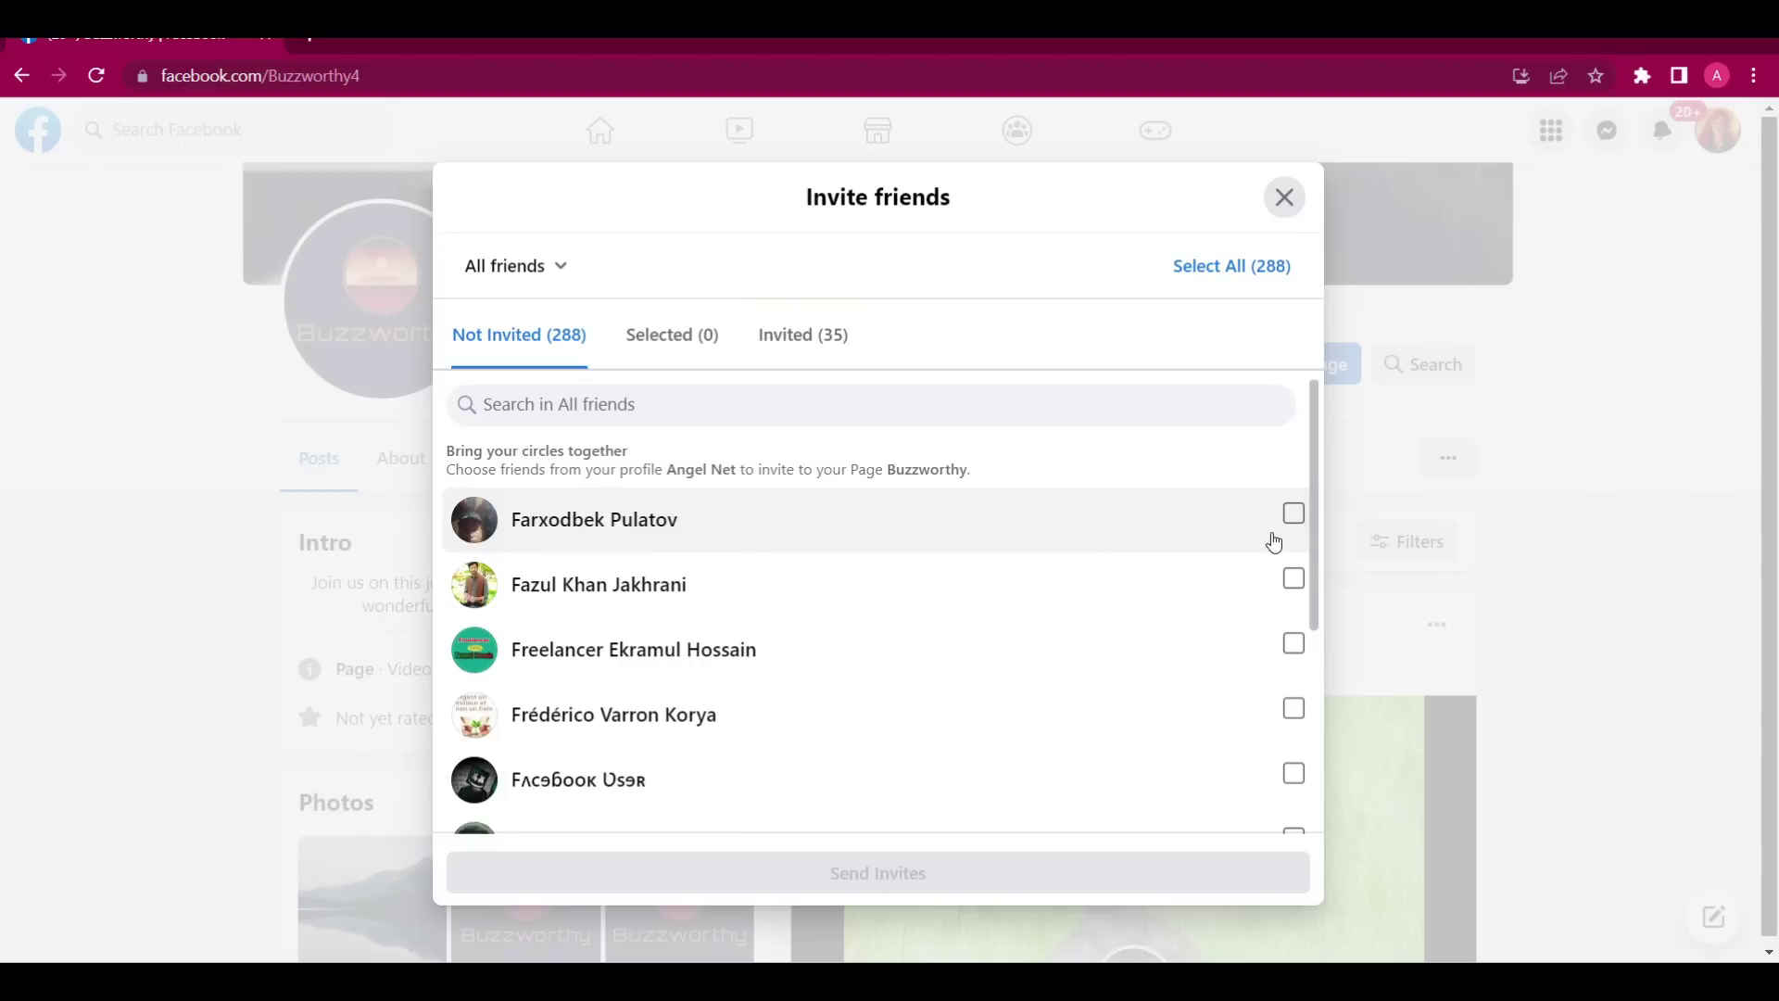
# Tick every remaining friend in the Invite friends dialog and send the invites
pyautogui.click(1273, 519)
pyautogui.click(1091, 713)
pyautogui.scroll(-3, 1072, 679)
pyautogui.click(1072, 675)
pyautogui.scroll(-2, 1091, 704)
pyautogui.click(1092, 655)
pyautogui.scroll(-4, 1027, 686)
pyautogui.click(1026, 583)
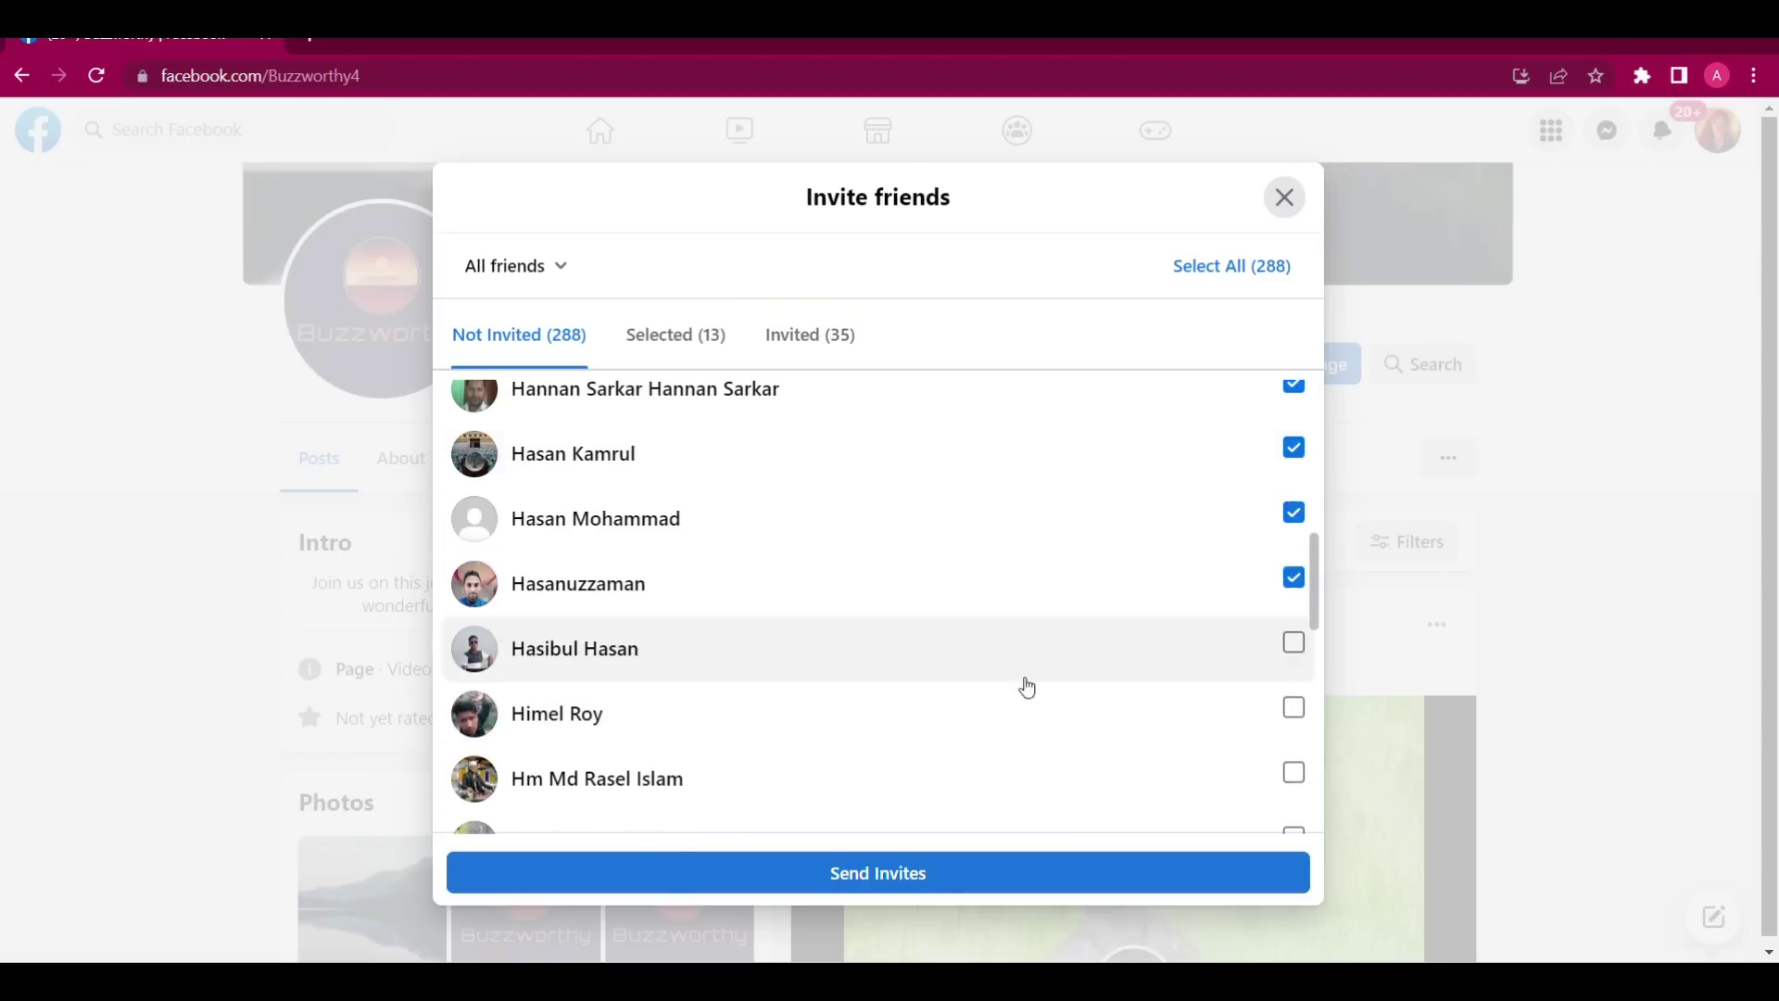
pyautogui.click(1027, 681)
pyautogui.scroll(-3, 1037, 662)
pyautogui.click(1044, 639)
pyautogui.scroll(-3, 1056, 602)
pyautogui.click(1064, 568)
pyautogui.scroll(-3, 1056, 648)
pyautogui.click(1053, 727)
pyautogui.click(1001, 547)
pyautogui.click(1009, 565)
pyautogui.click(1019, 630)
pyautogui.click(1047, 746)
pyautogui.click(1079, 885)
# Reopen Invite friends from the page options and send invites to the last five friends
pyautogui.click(1444, 464)
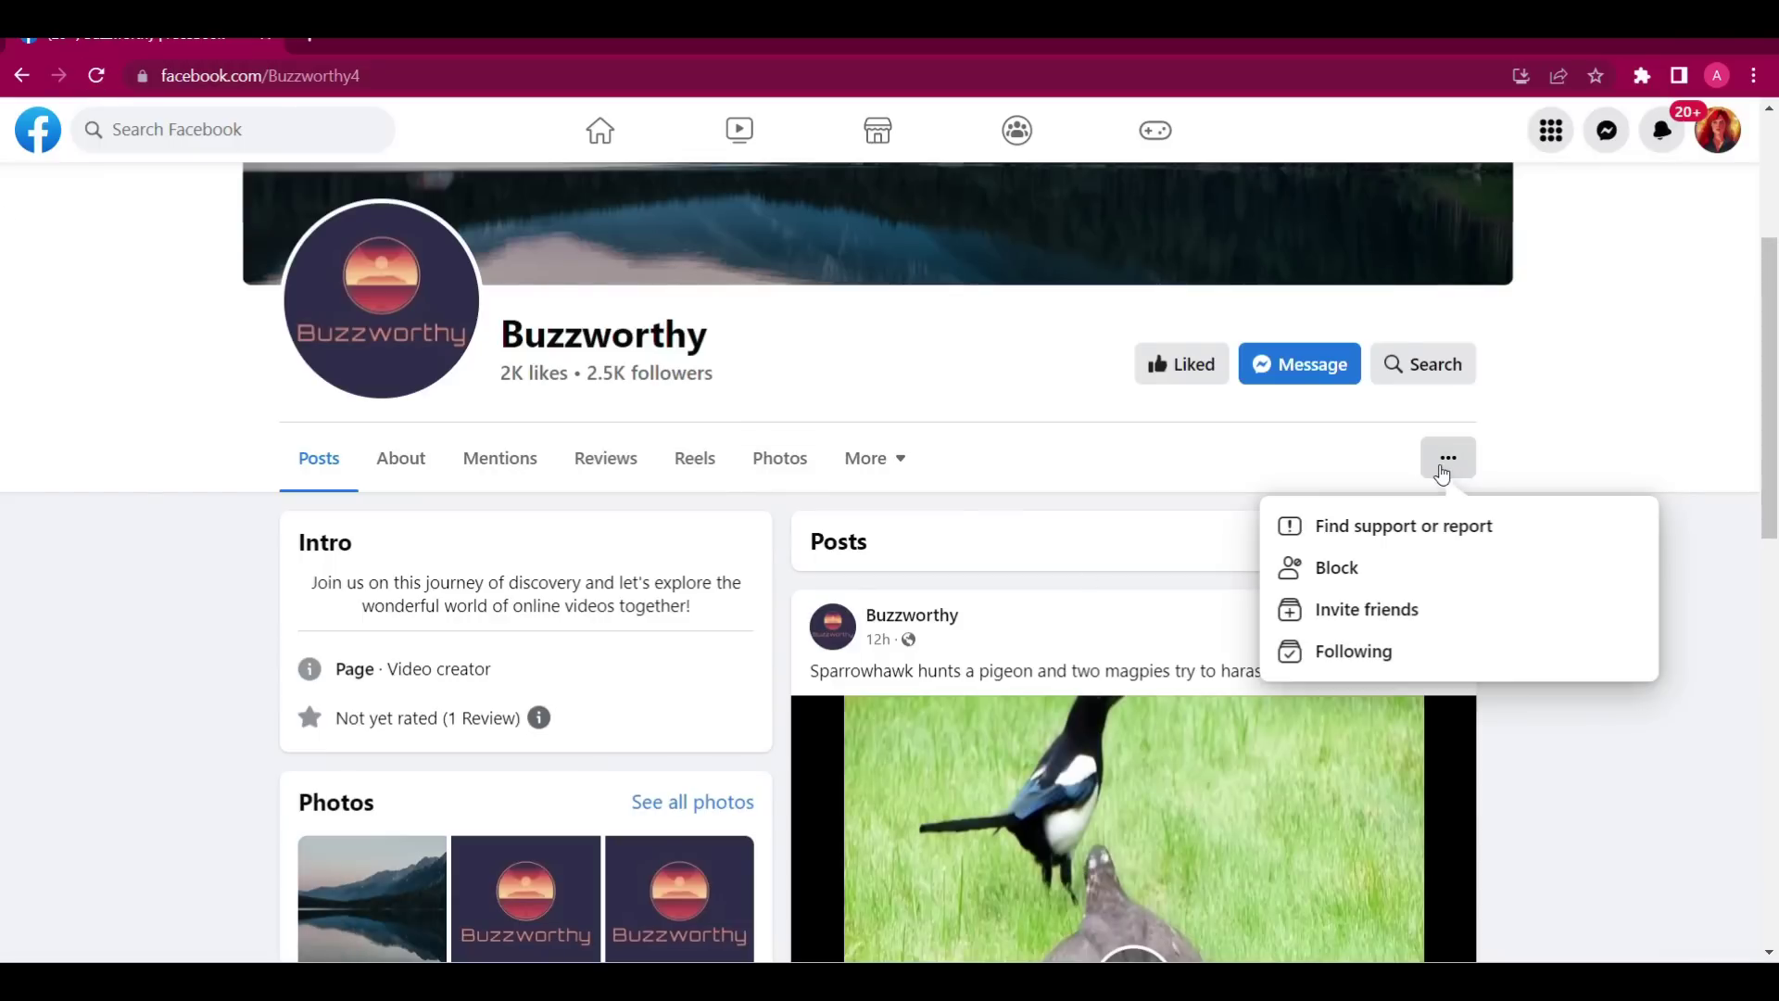
pyautogui.click(1370, 614)
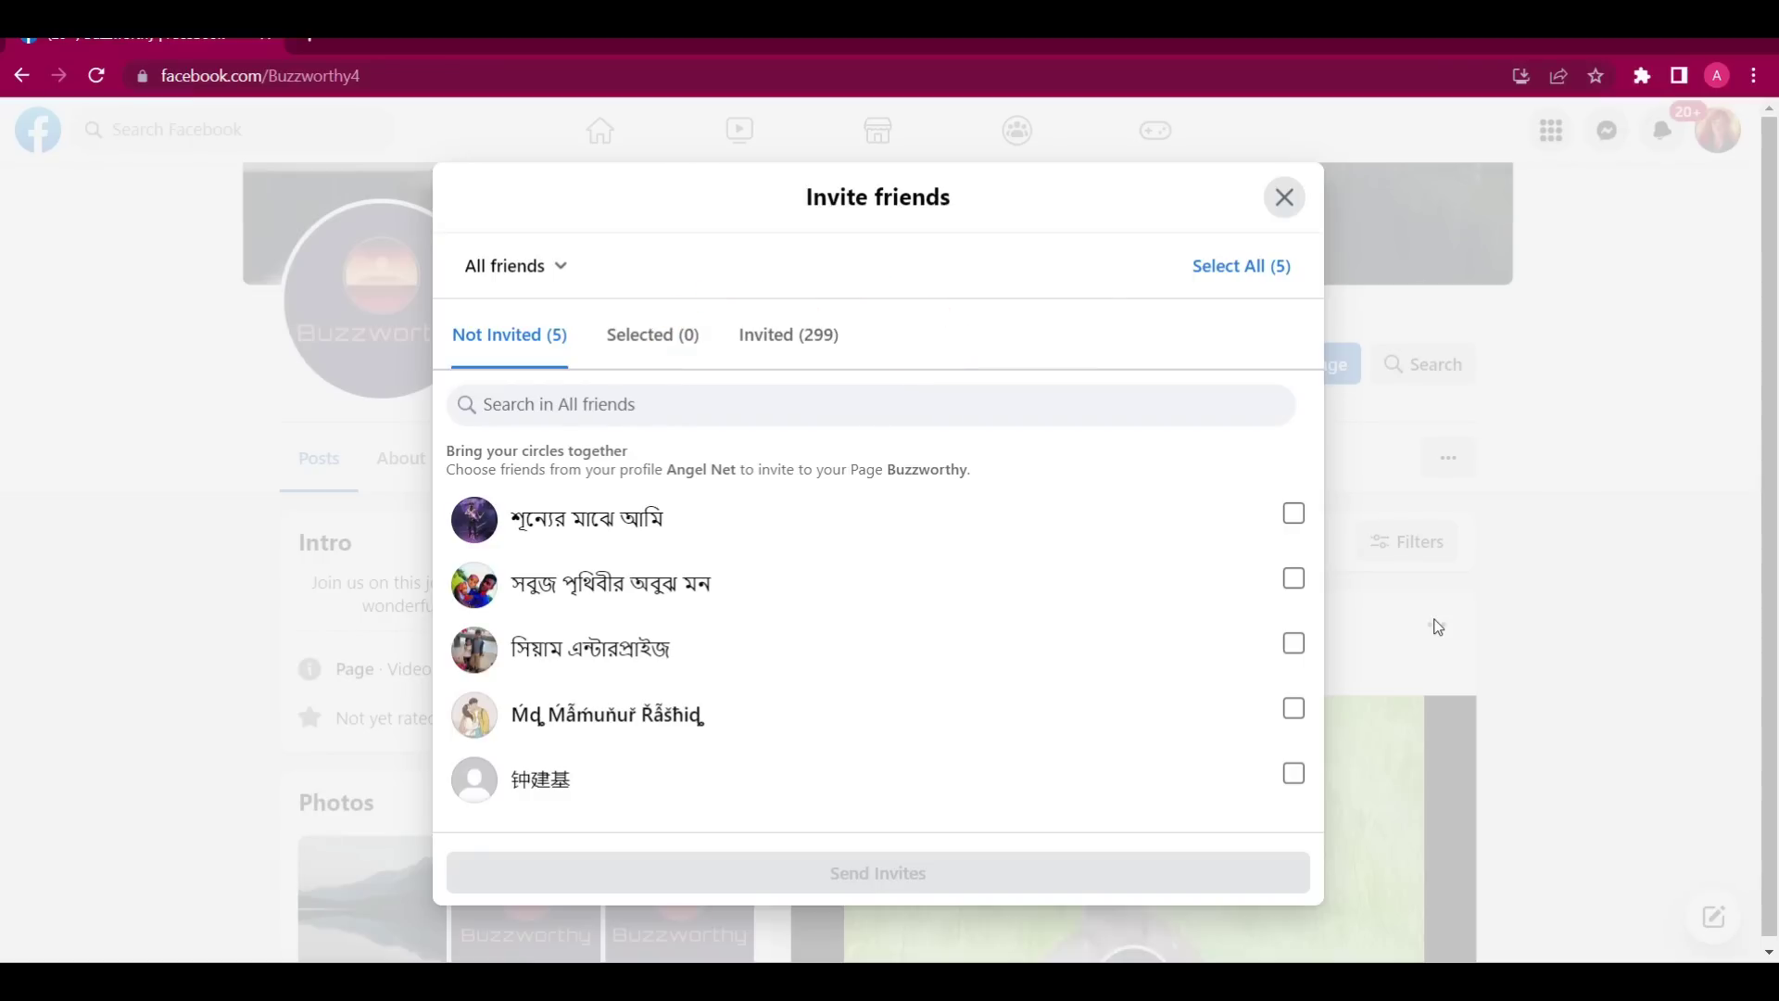
pyautogui.click(1297, 516)
pyautogui.press('Tab')
pyautogui.press('space')
pyautogui.press('Tab')
pyautogui.press('space')
pyautogui.press('Tab')
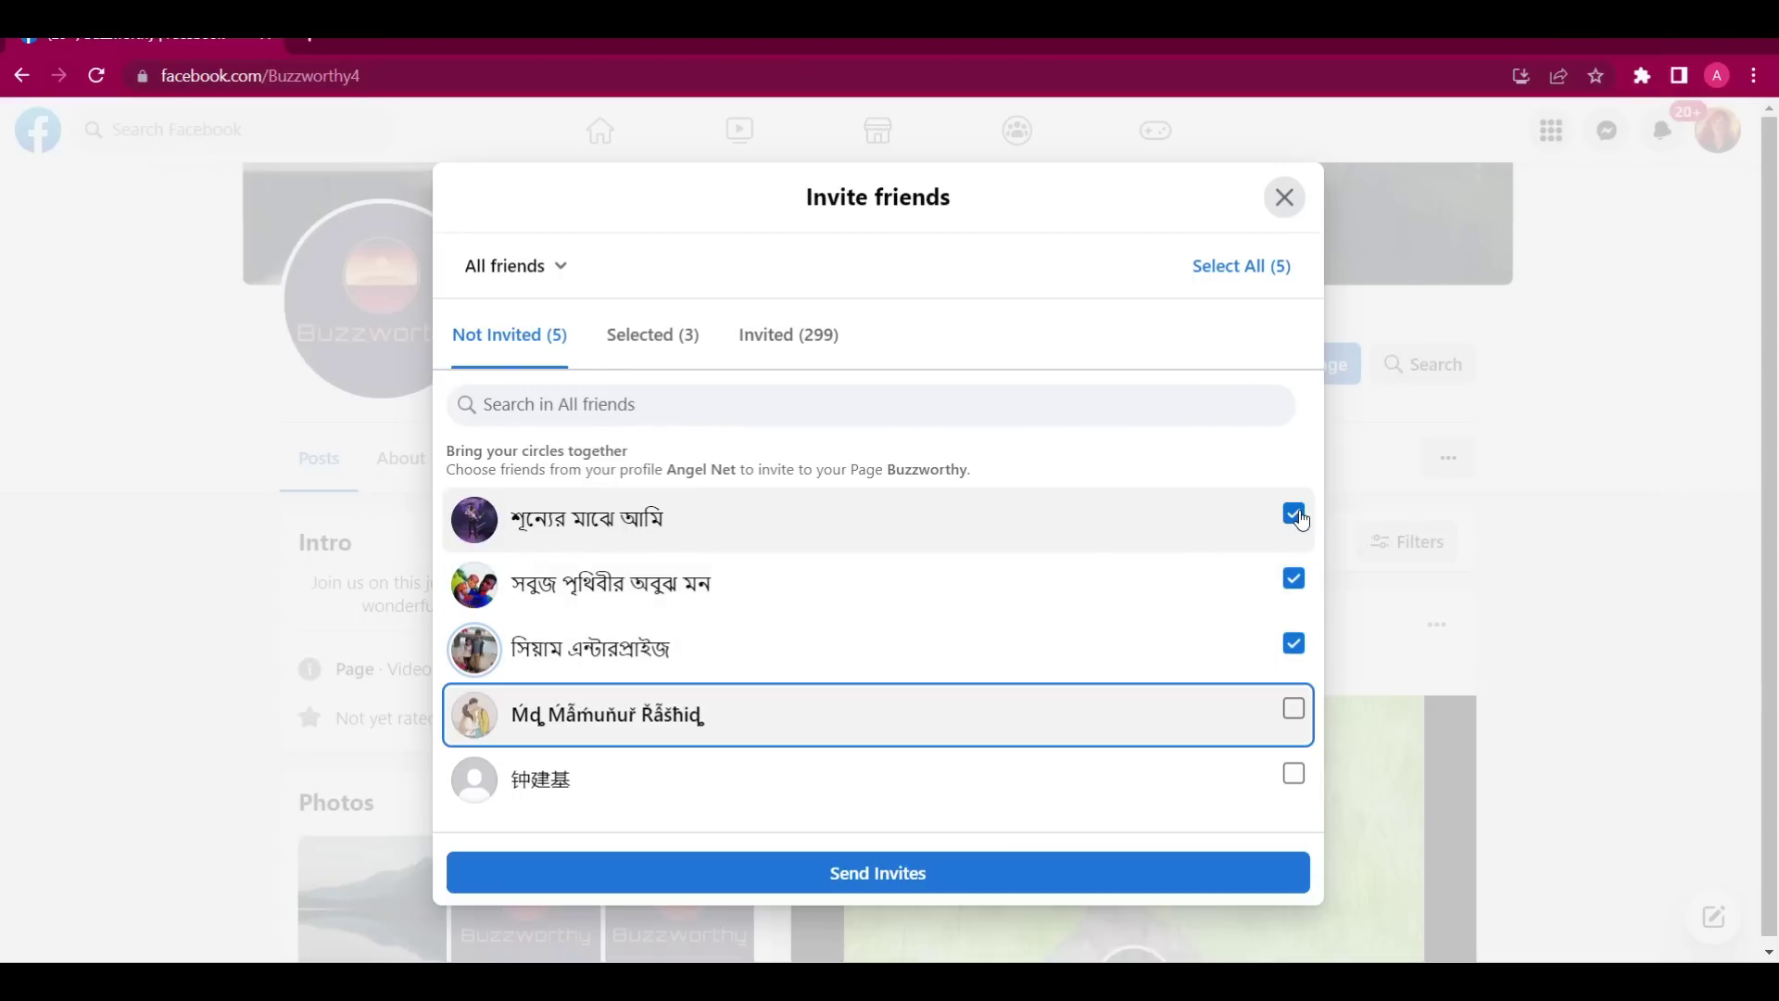
pyautogui.press('space')
pyautogui.press('Tab')
pyautogui.press('Tab')
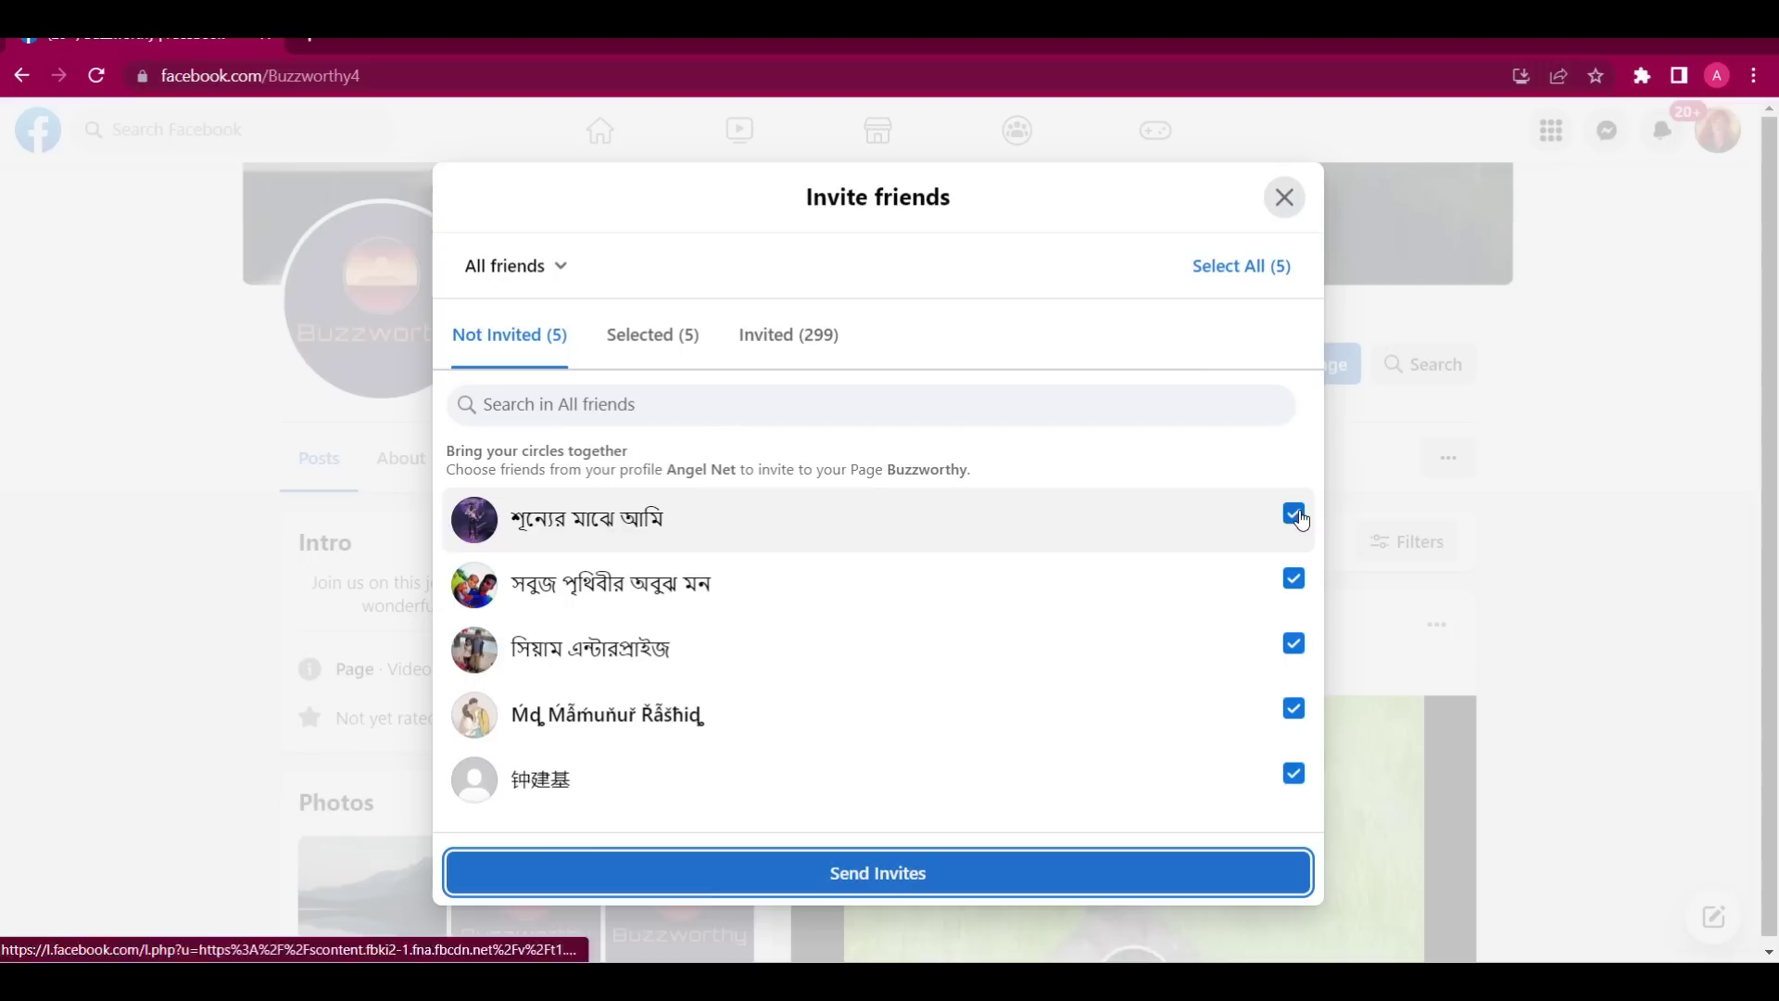
pyautogui.press('Return')
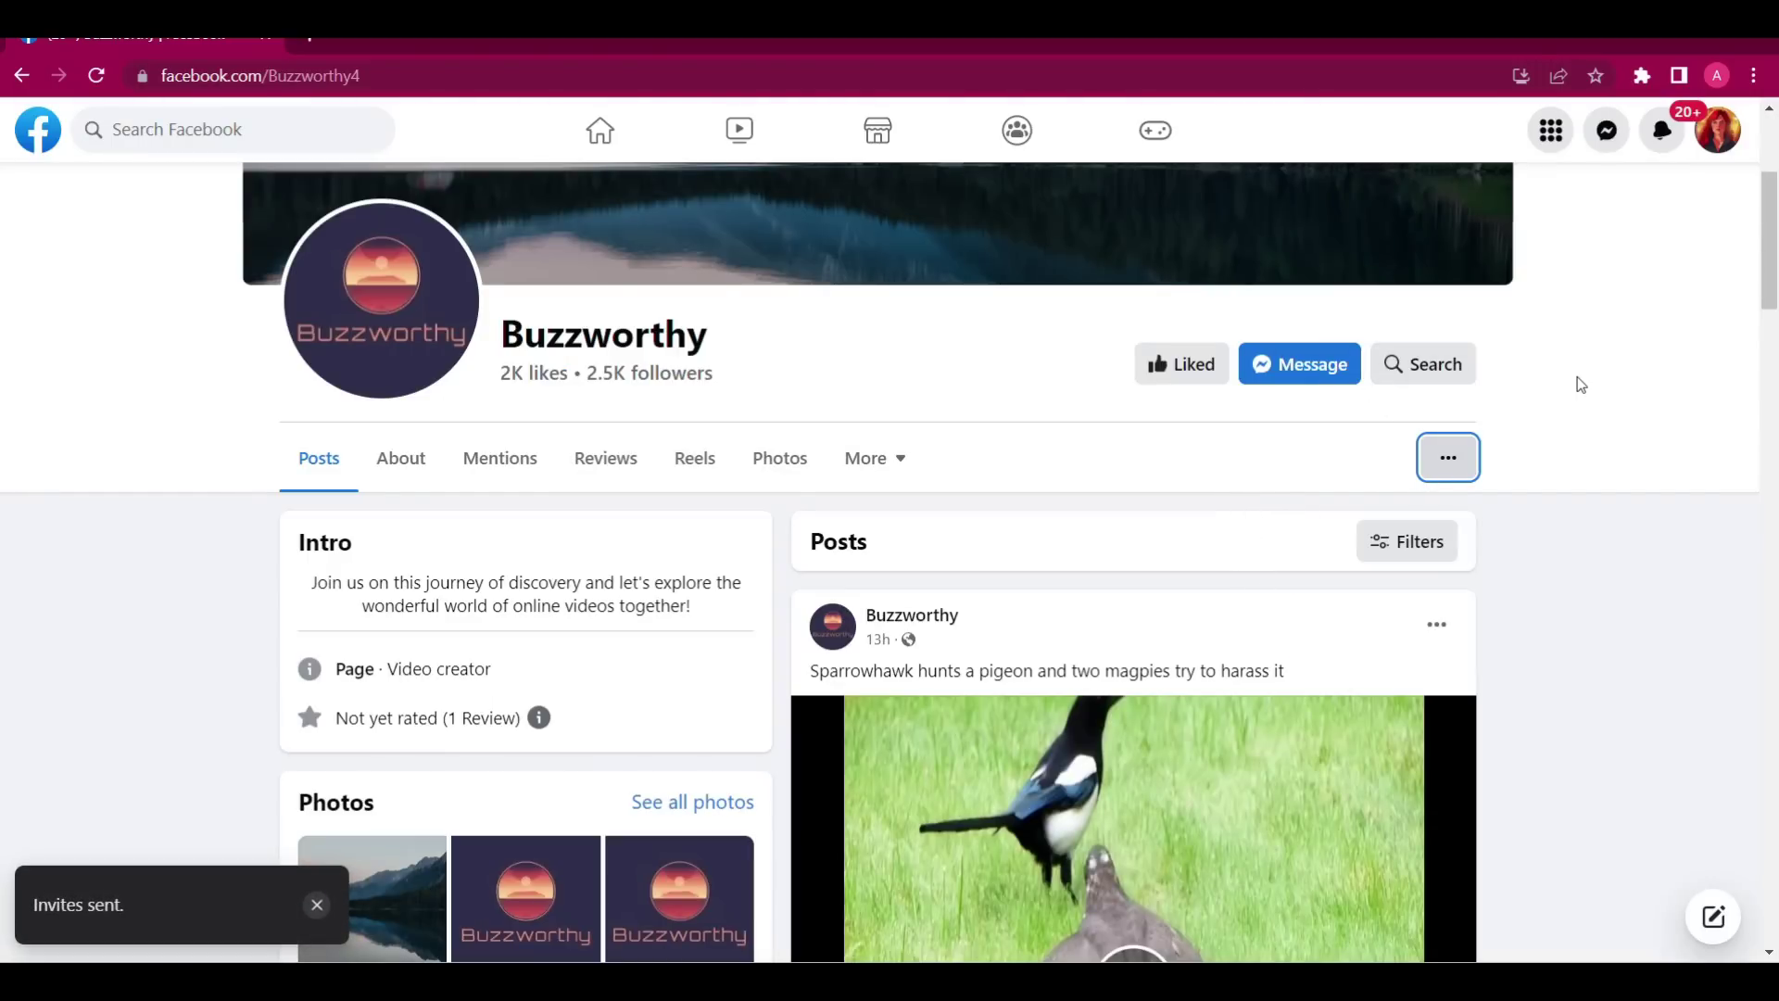
# Reopen the invite list to screenshot 304 invited with none left, then close it
pyautogui.click(1467, 460)
pyautogui.click(1334, 607)
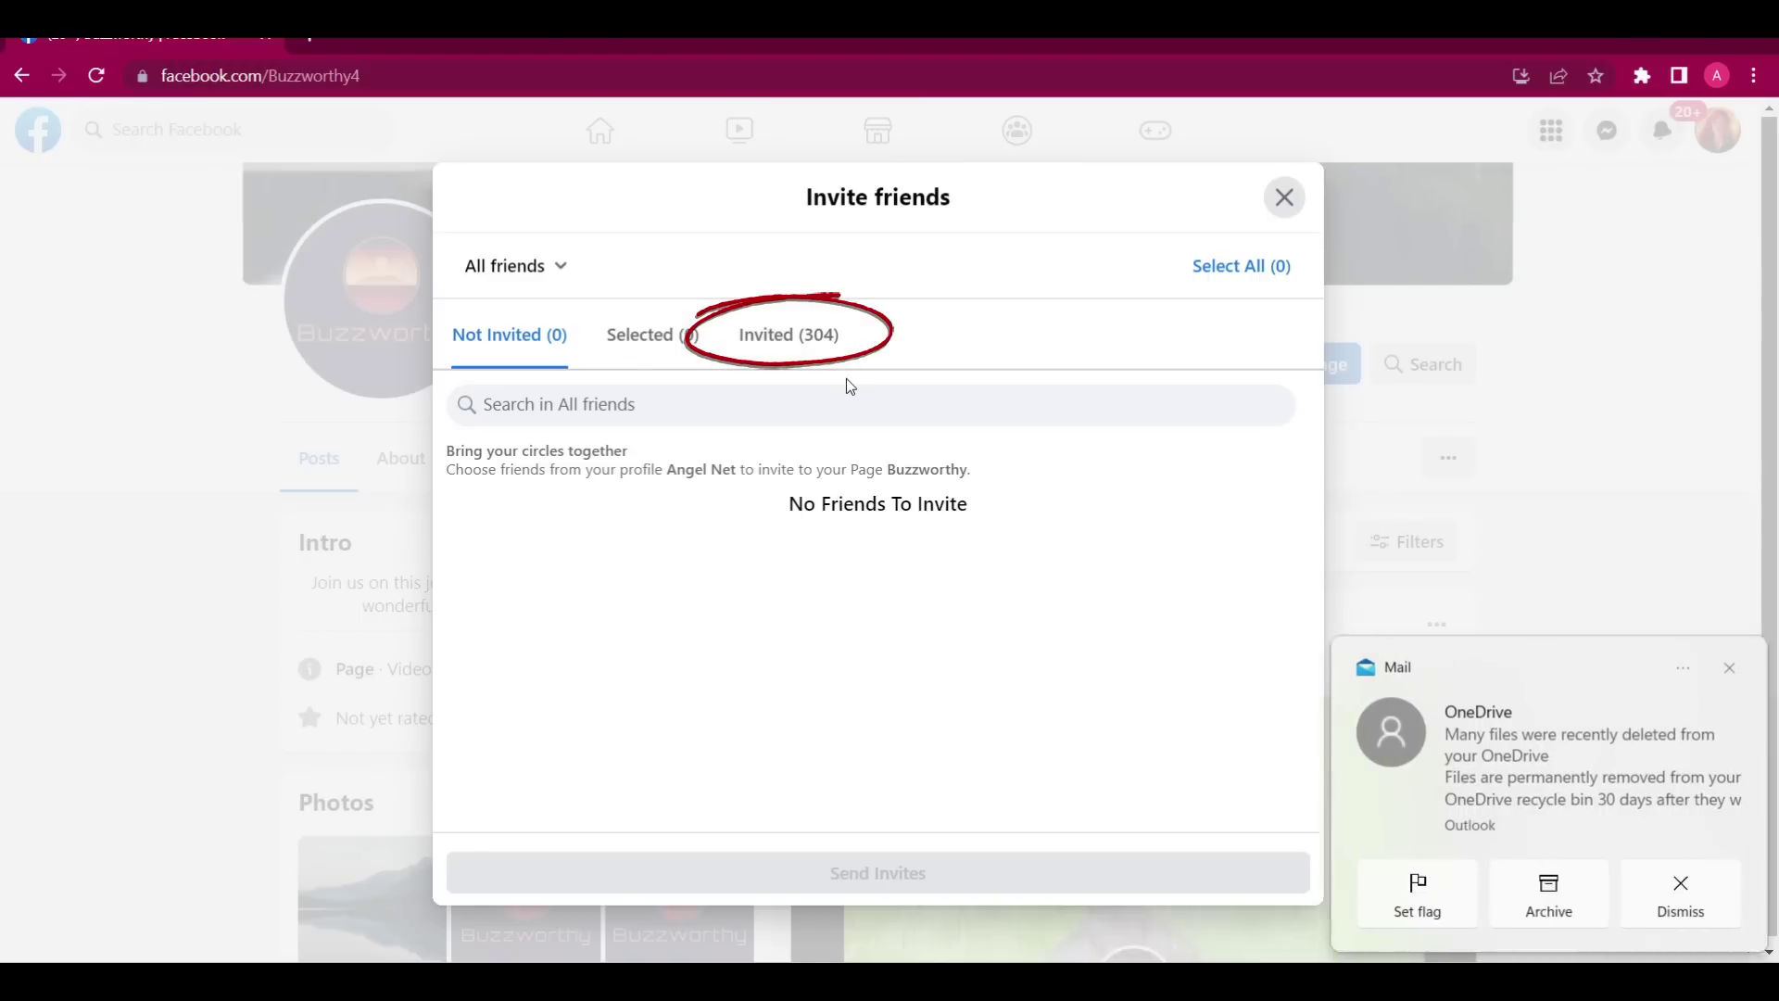
pyautogui.click(1730, 671)
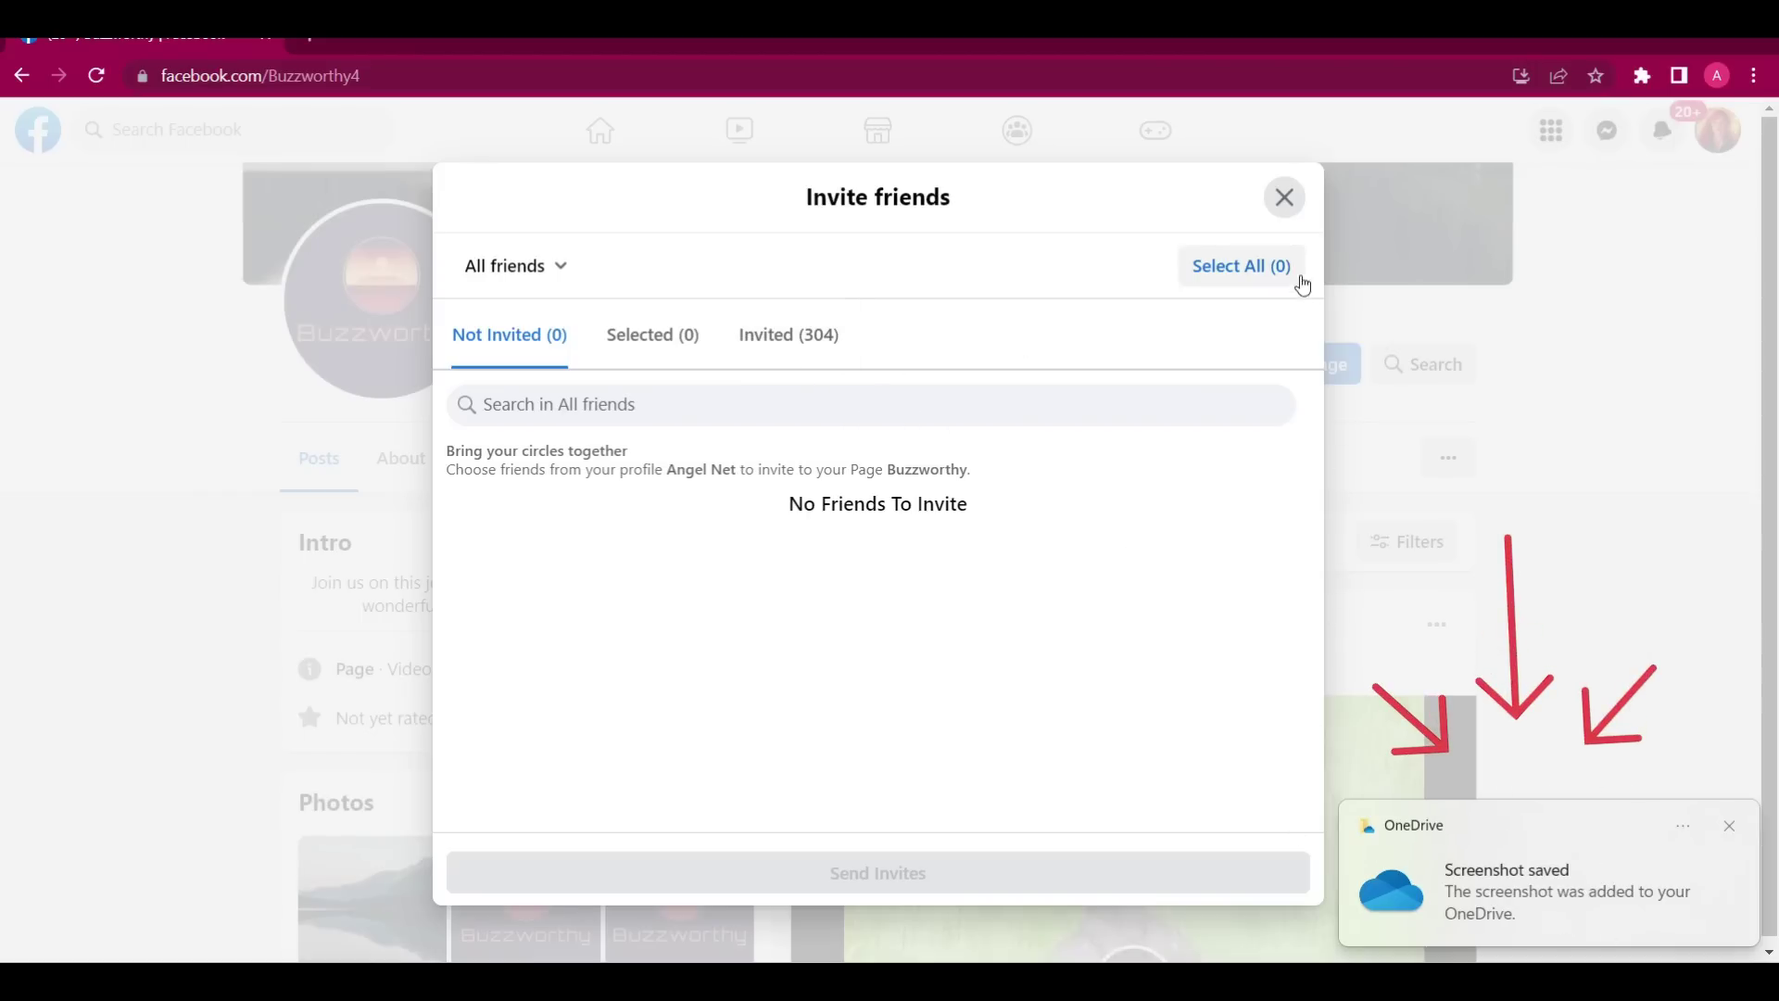
pyautogui.click(1284, 198)
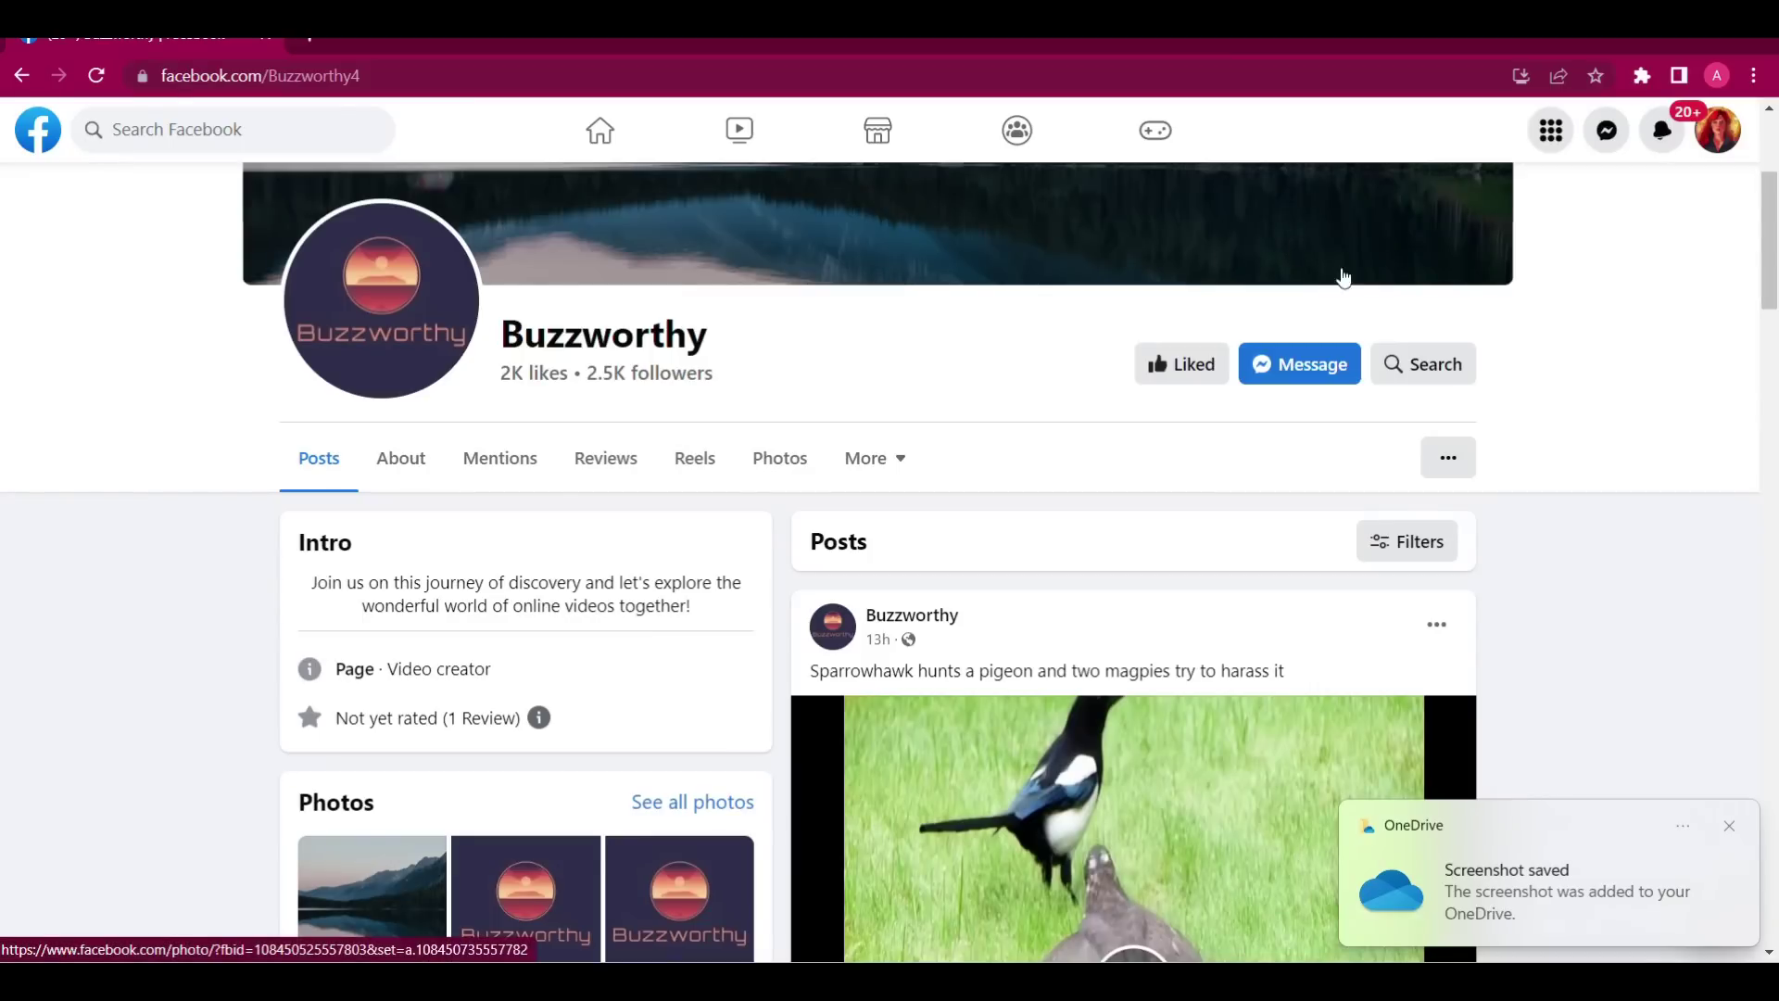
# Return to the SproutGigs task and scroll down to the Submit your proofs form
pyautogui.hotkey('alt', 'Tab')
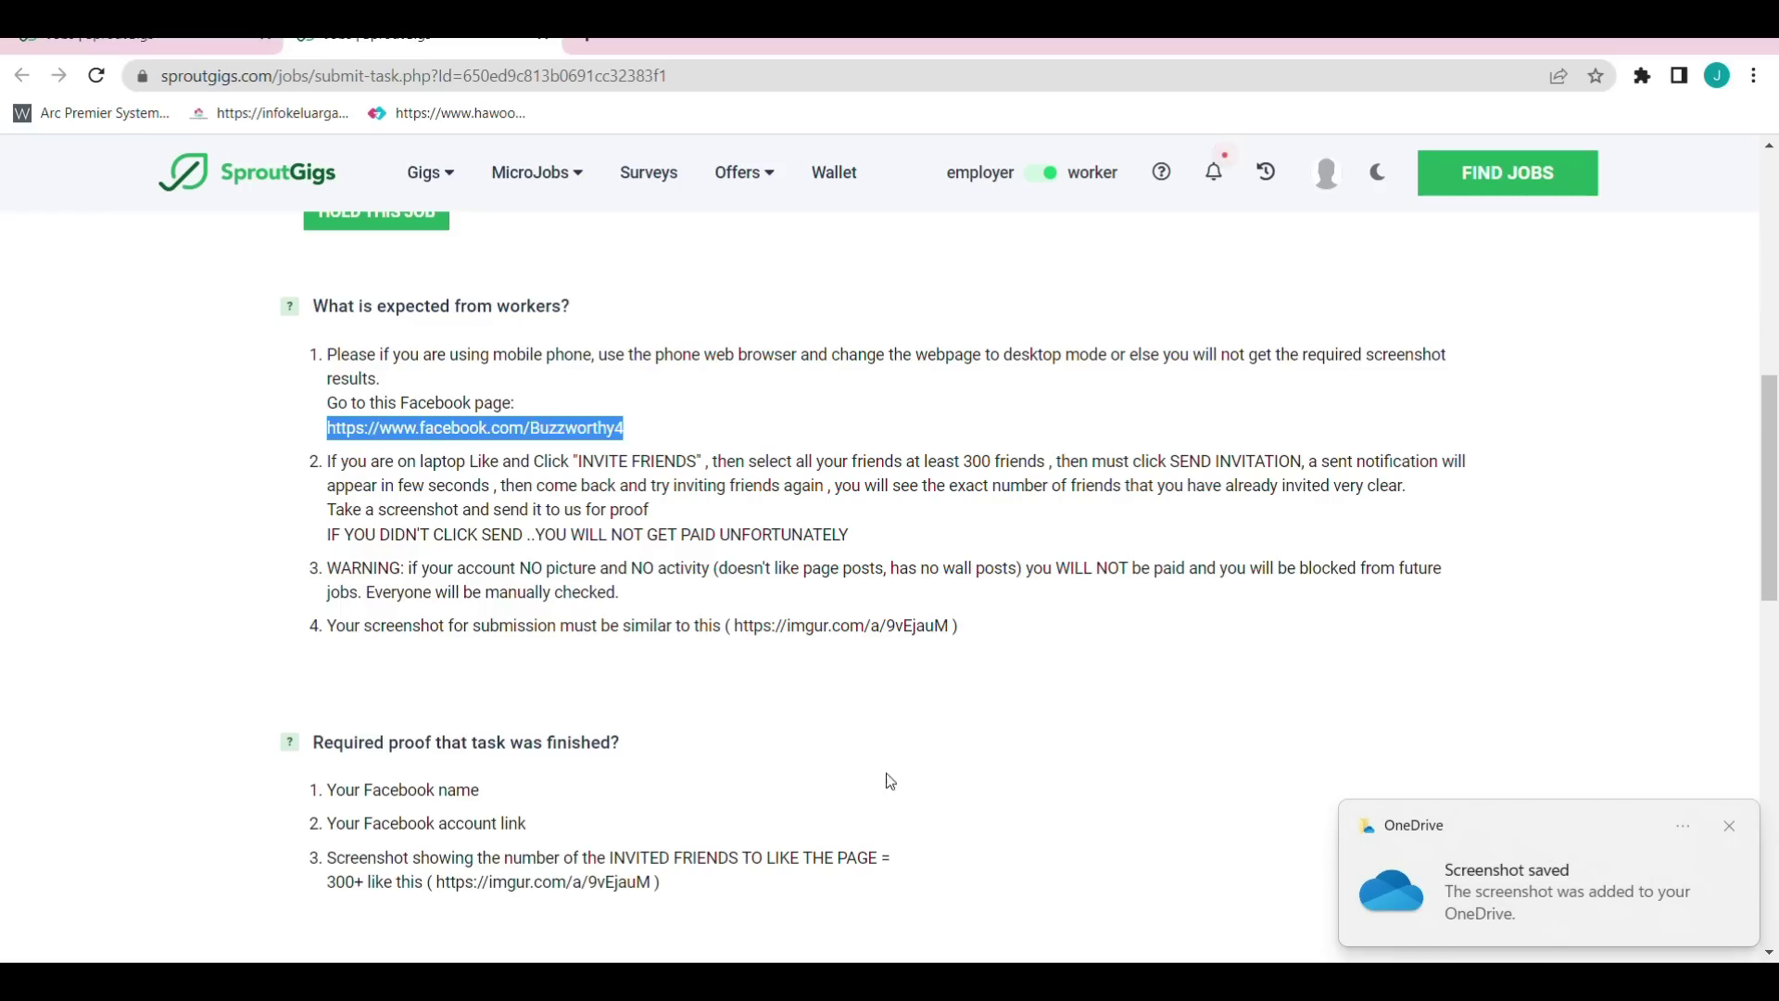
pyautogui.click(872, 720)
pyautogui.scroll(-1, 871, 721)
pyautogui.scroll(-5, 871, 720)
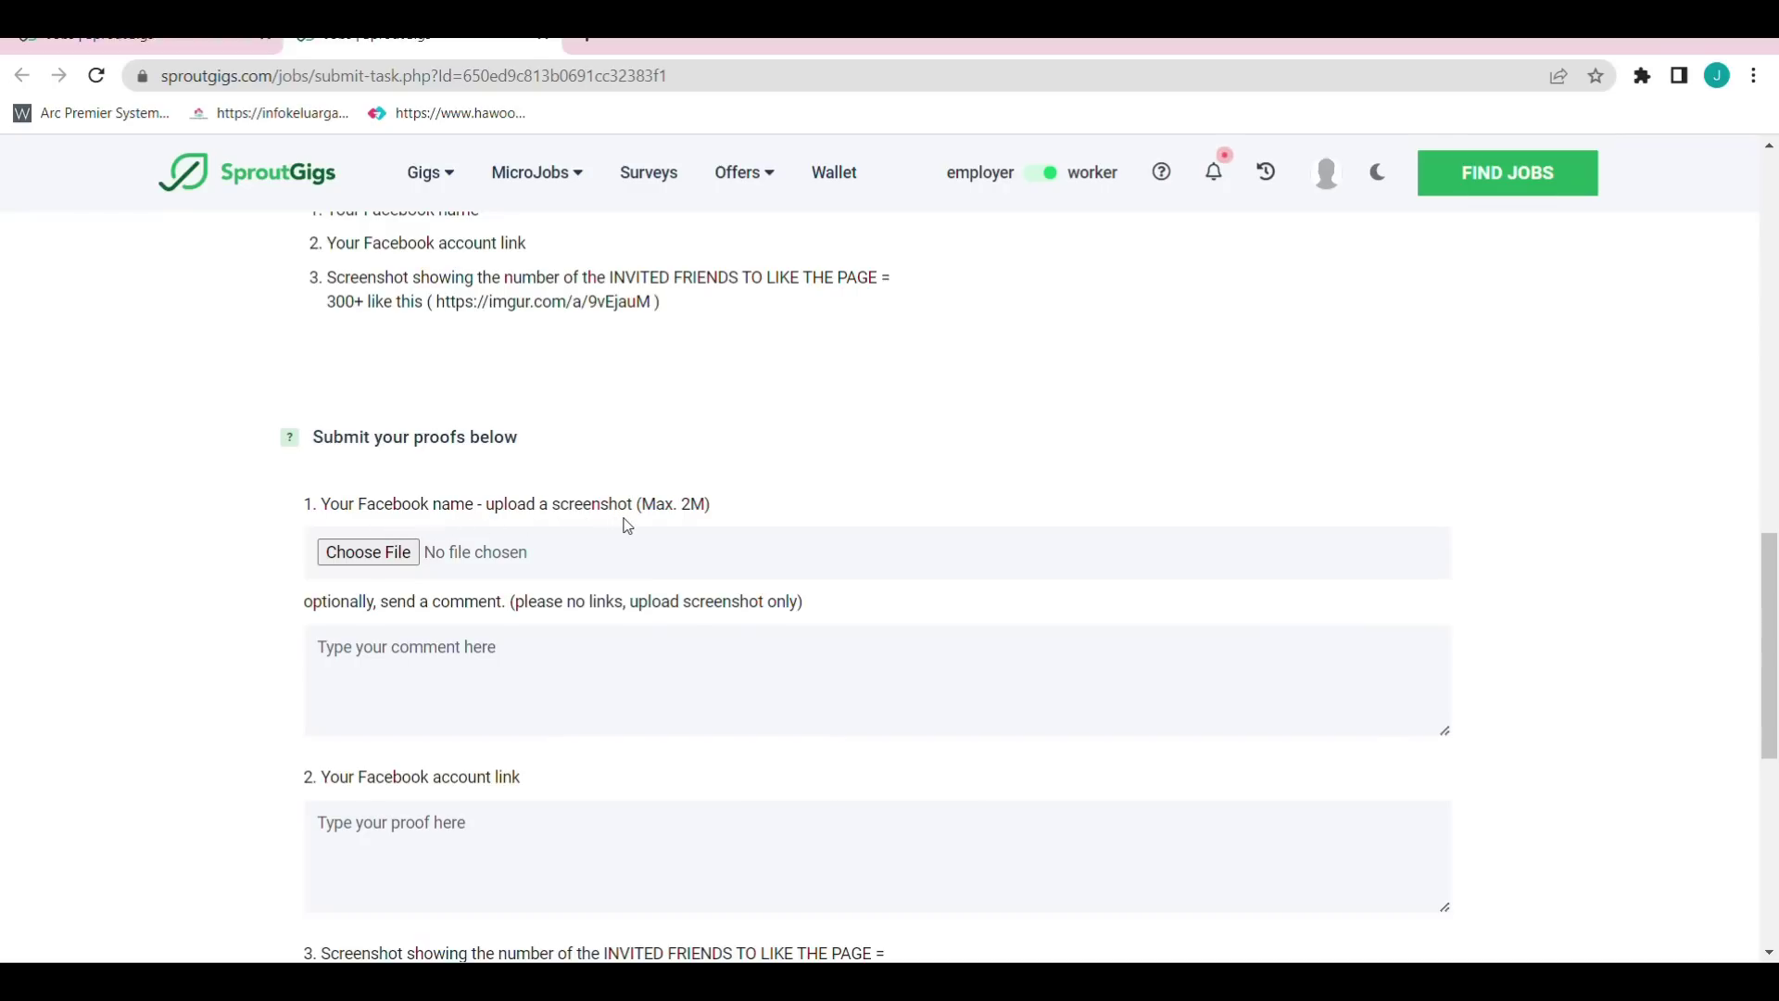
pyautogui.moveTo(1121, 982)
pyautogui.scroll(-3, 556, 695)
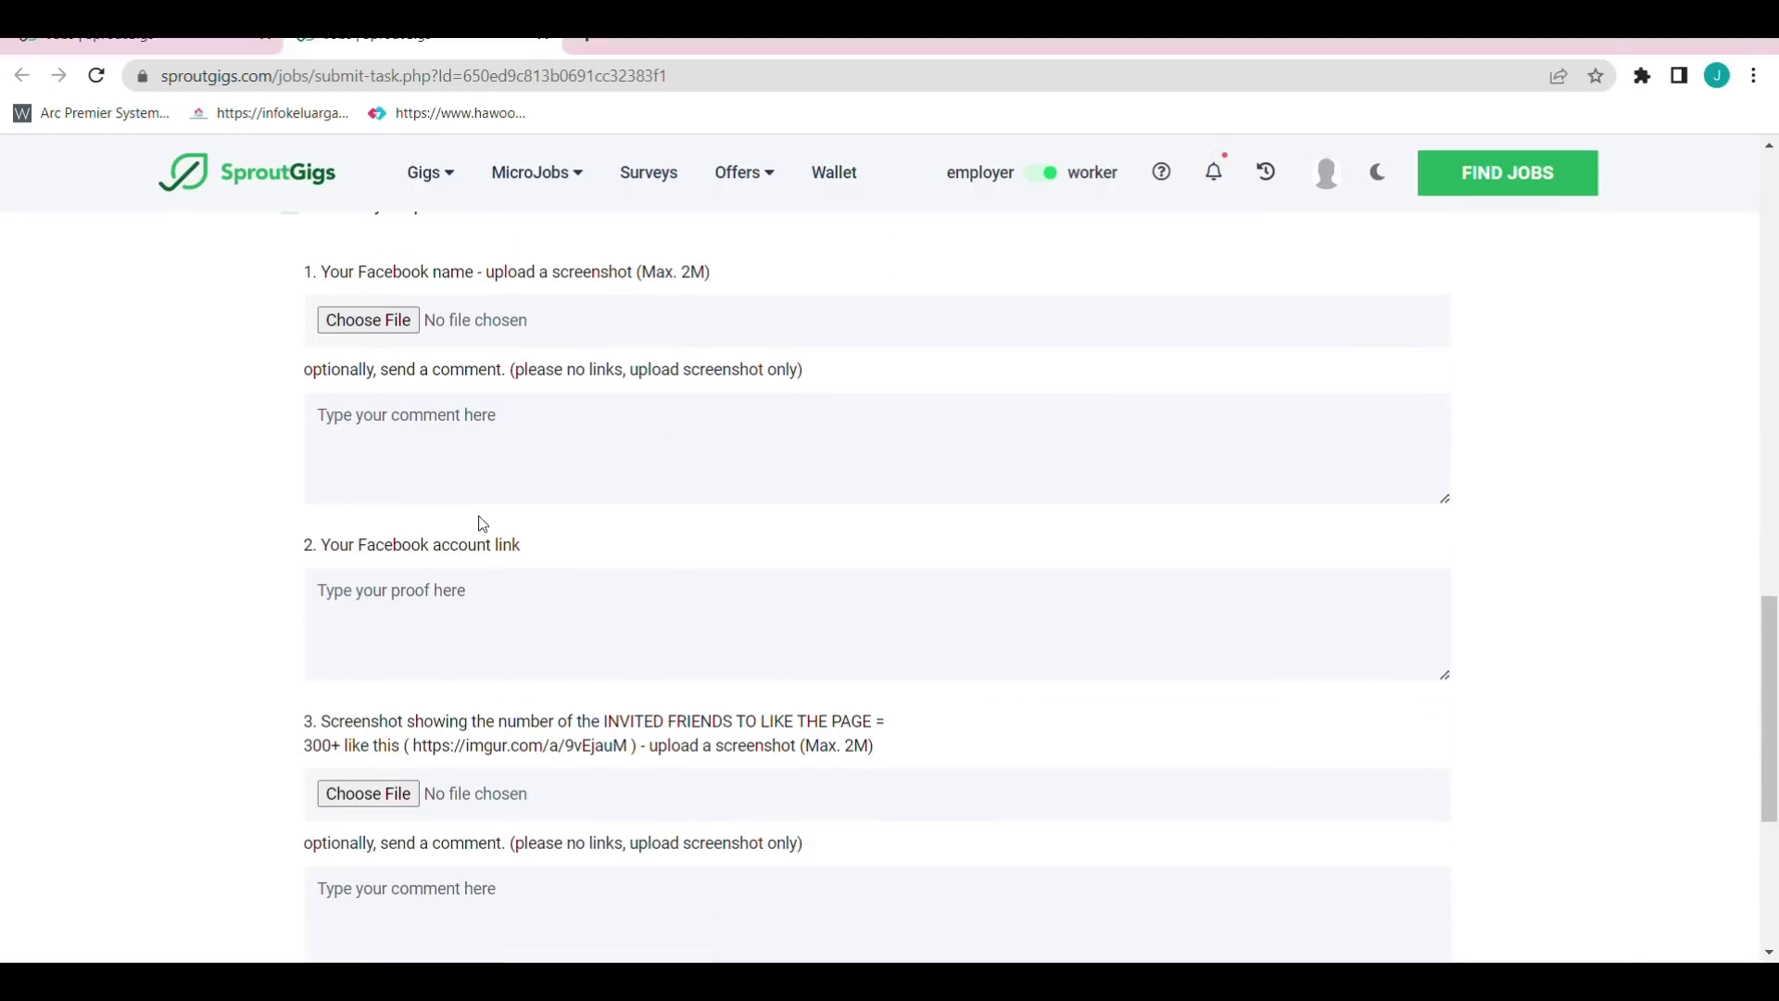
pyautogui.scroll(-3, 477, 544)
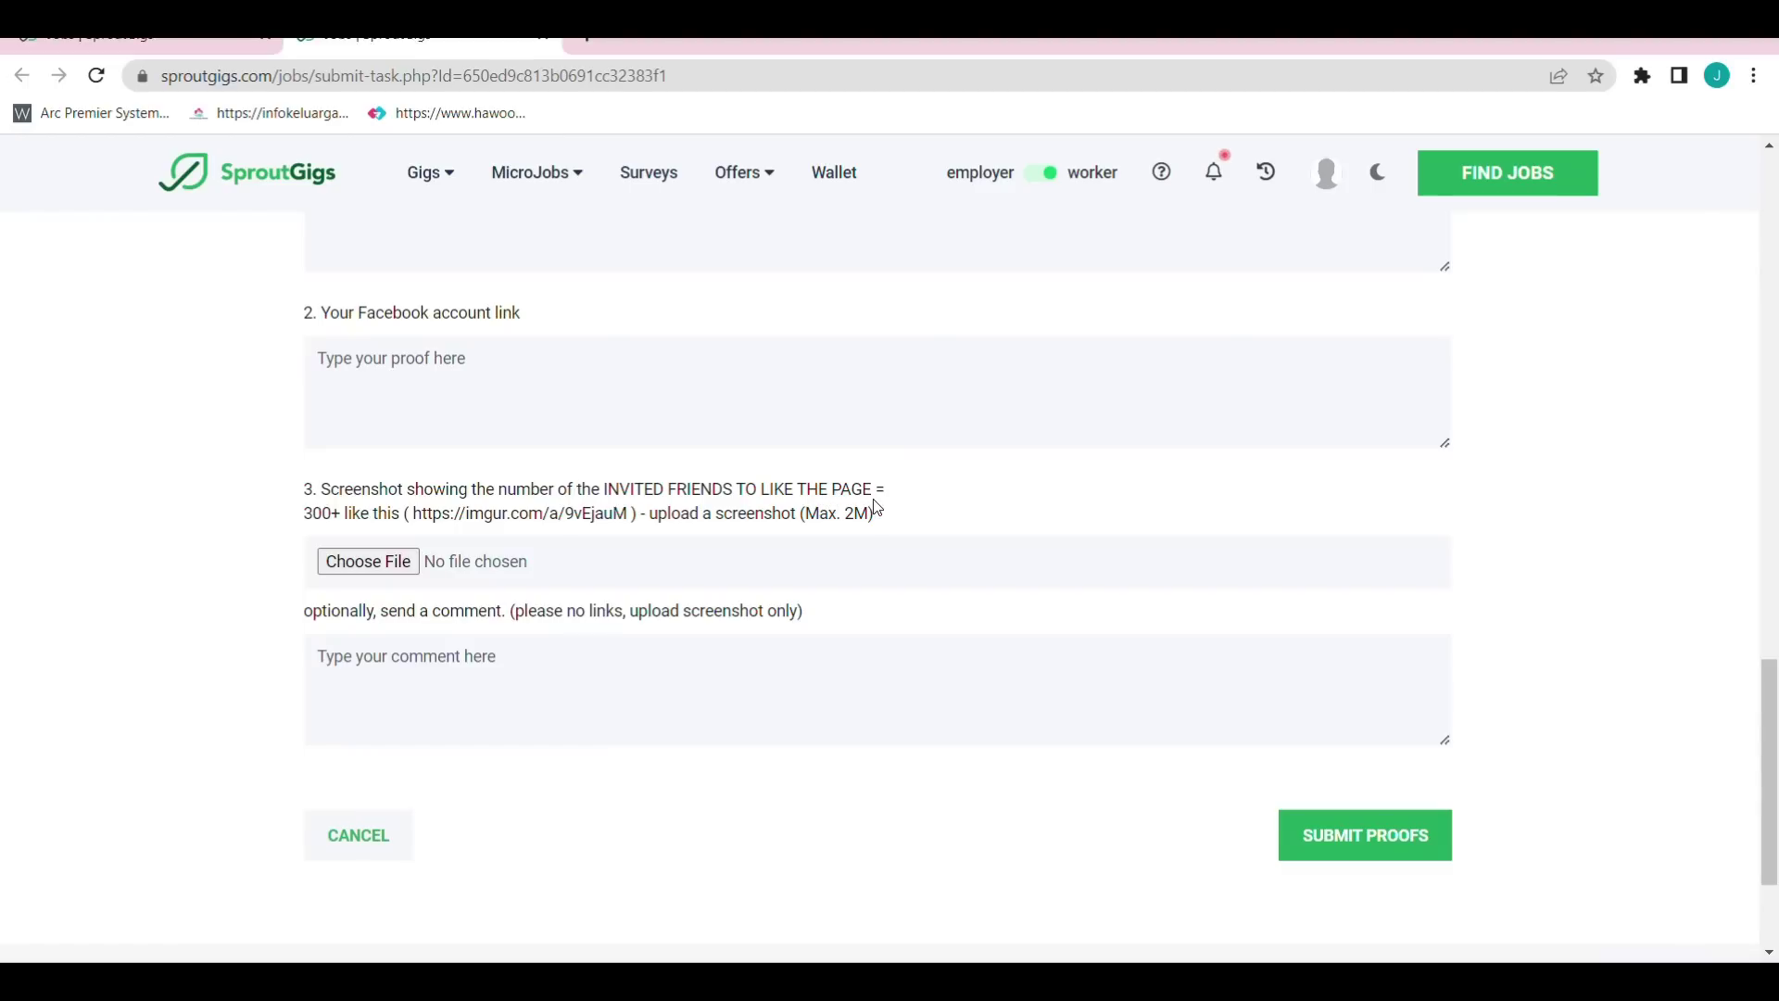
# Attach 2023-05-14 (4).png as the invited-friends proof, then return to Facebook
pyautogui.click(397, 561)
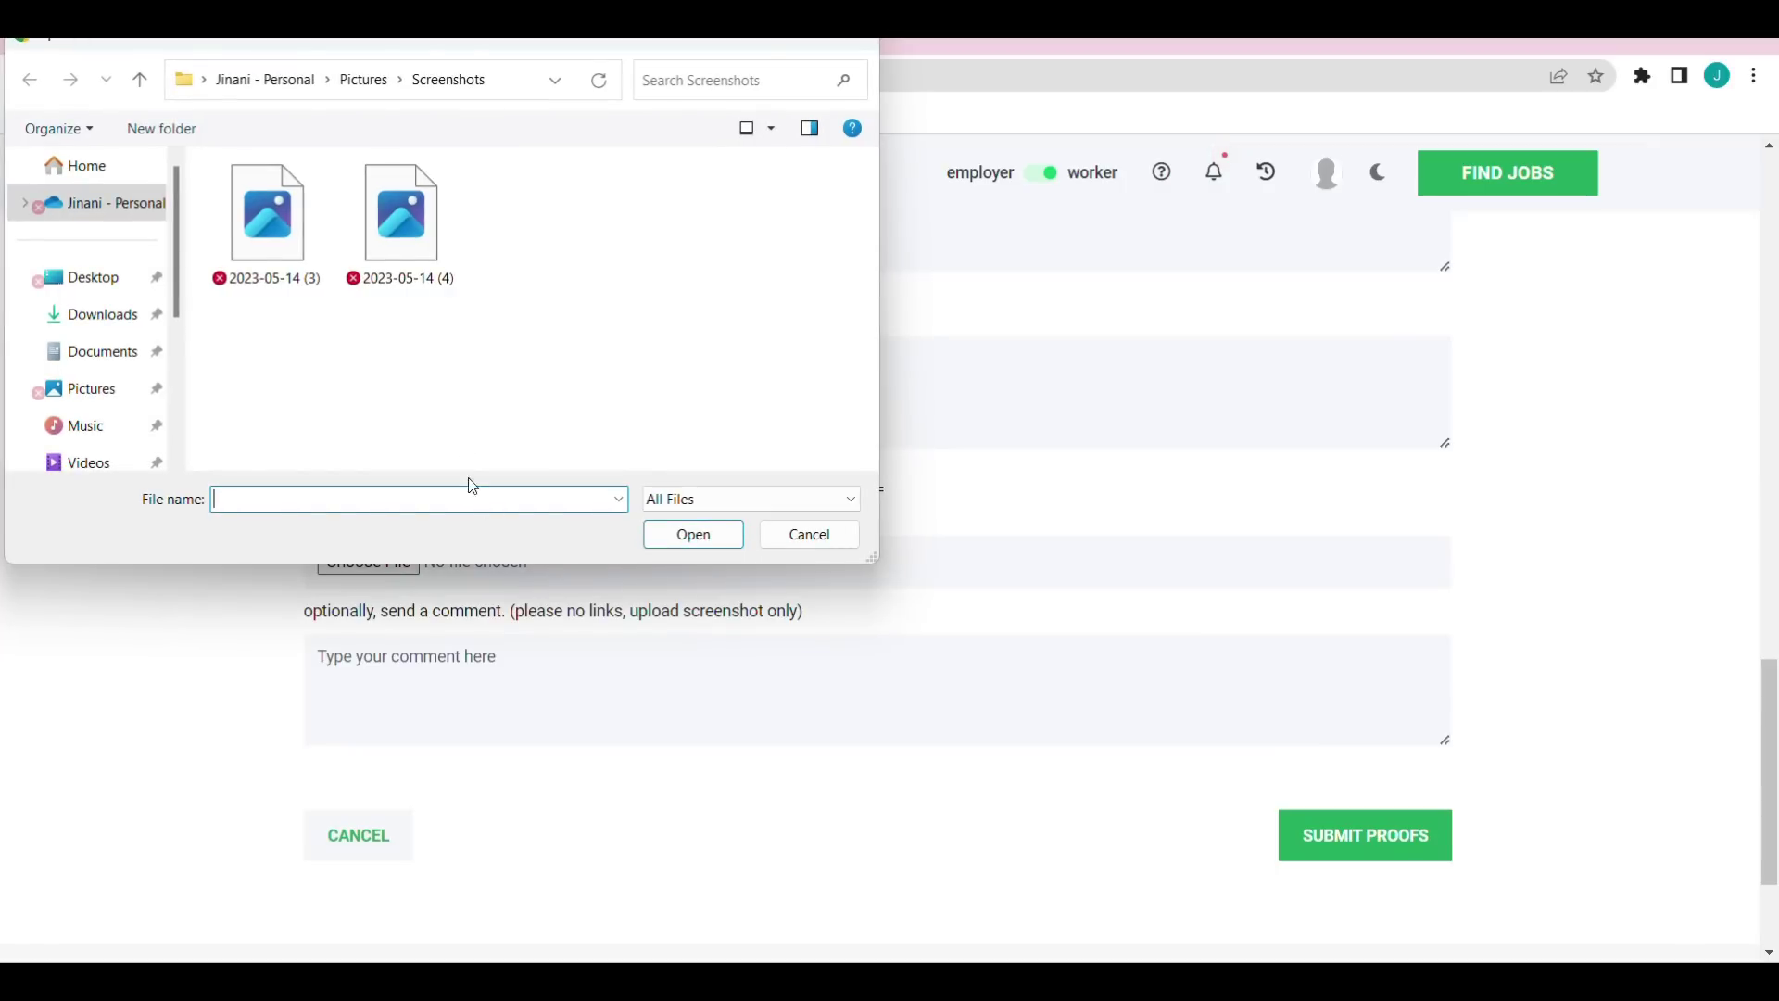
pyautogui.click(451, 266)
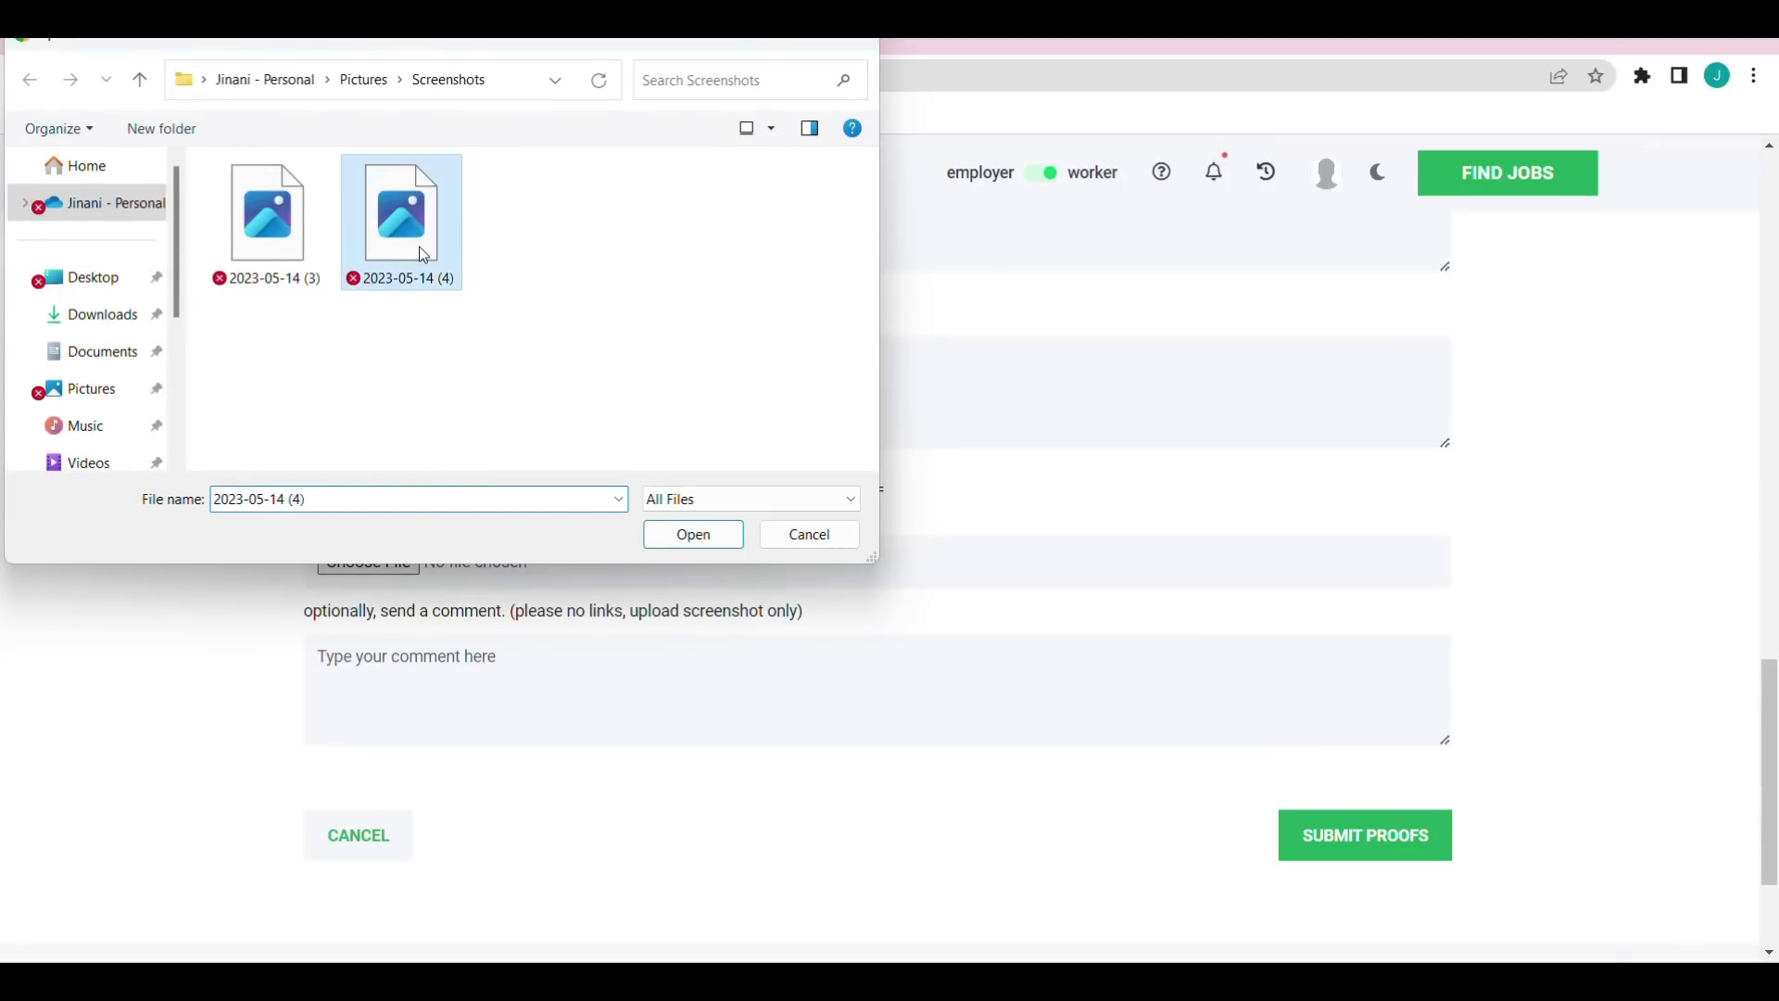
pyautogui.click(709, 540)
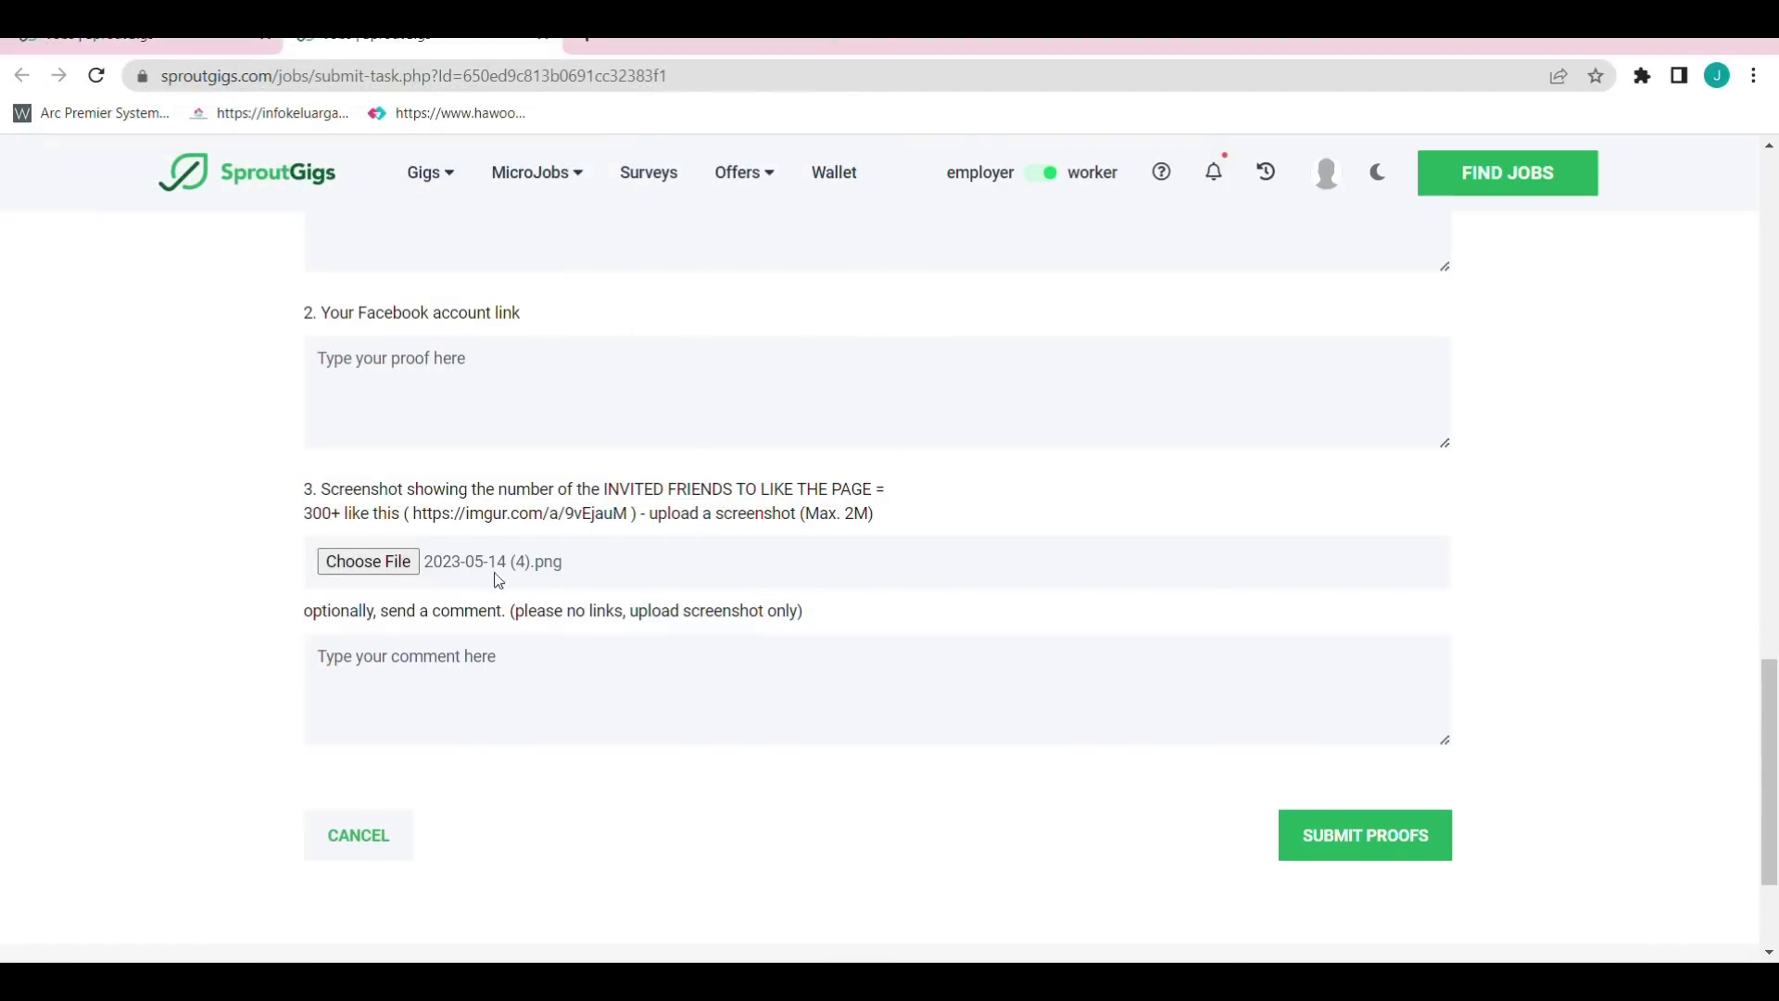
pyautogui.scroll(4, 562, 567)
pyautogui.click(492, 698)
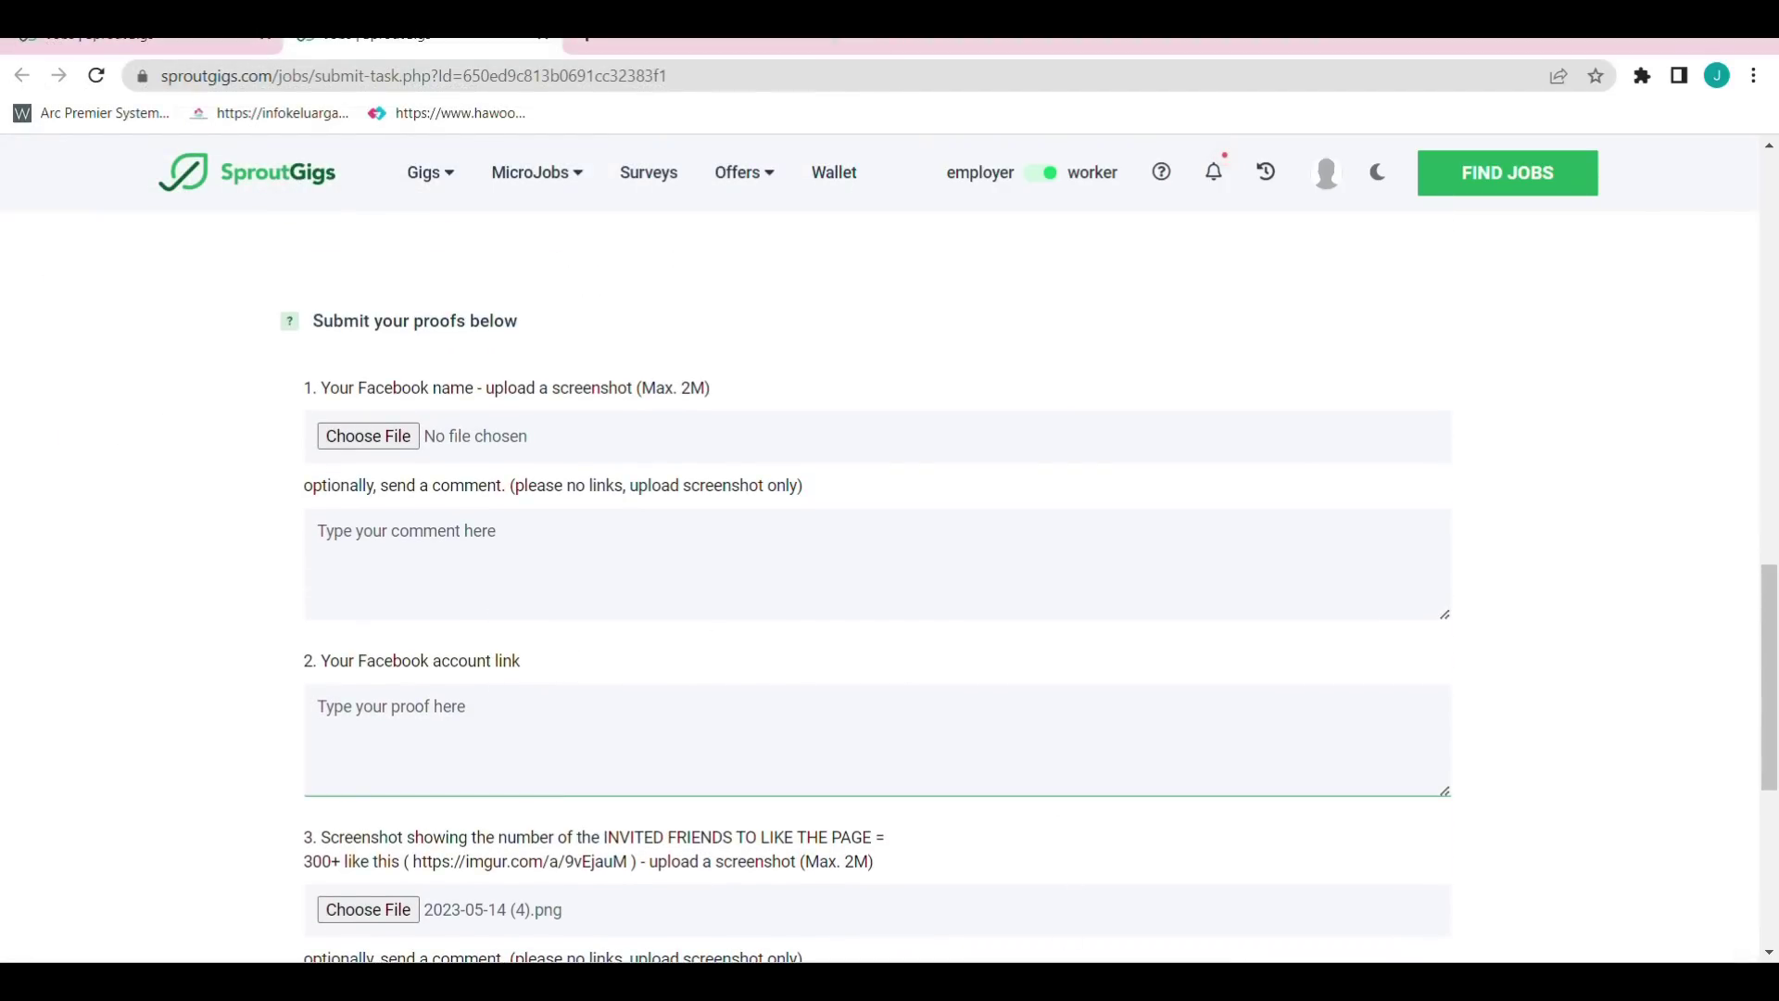
pyautogui.hotkey('alt', 'Tab')
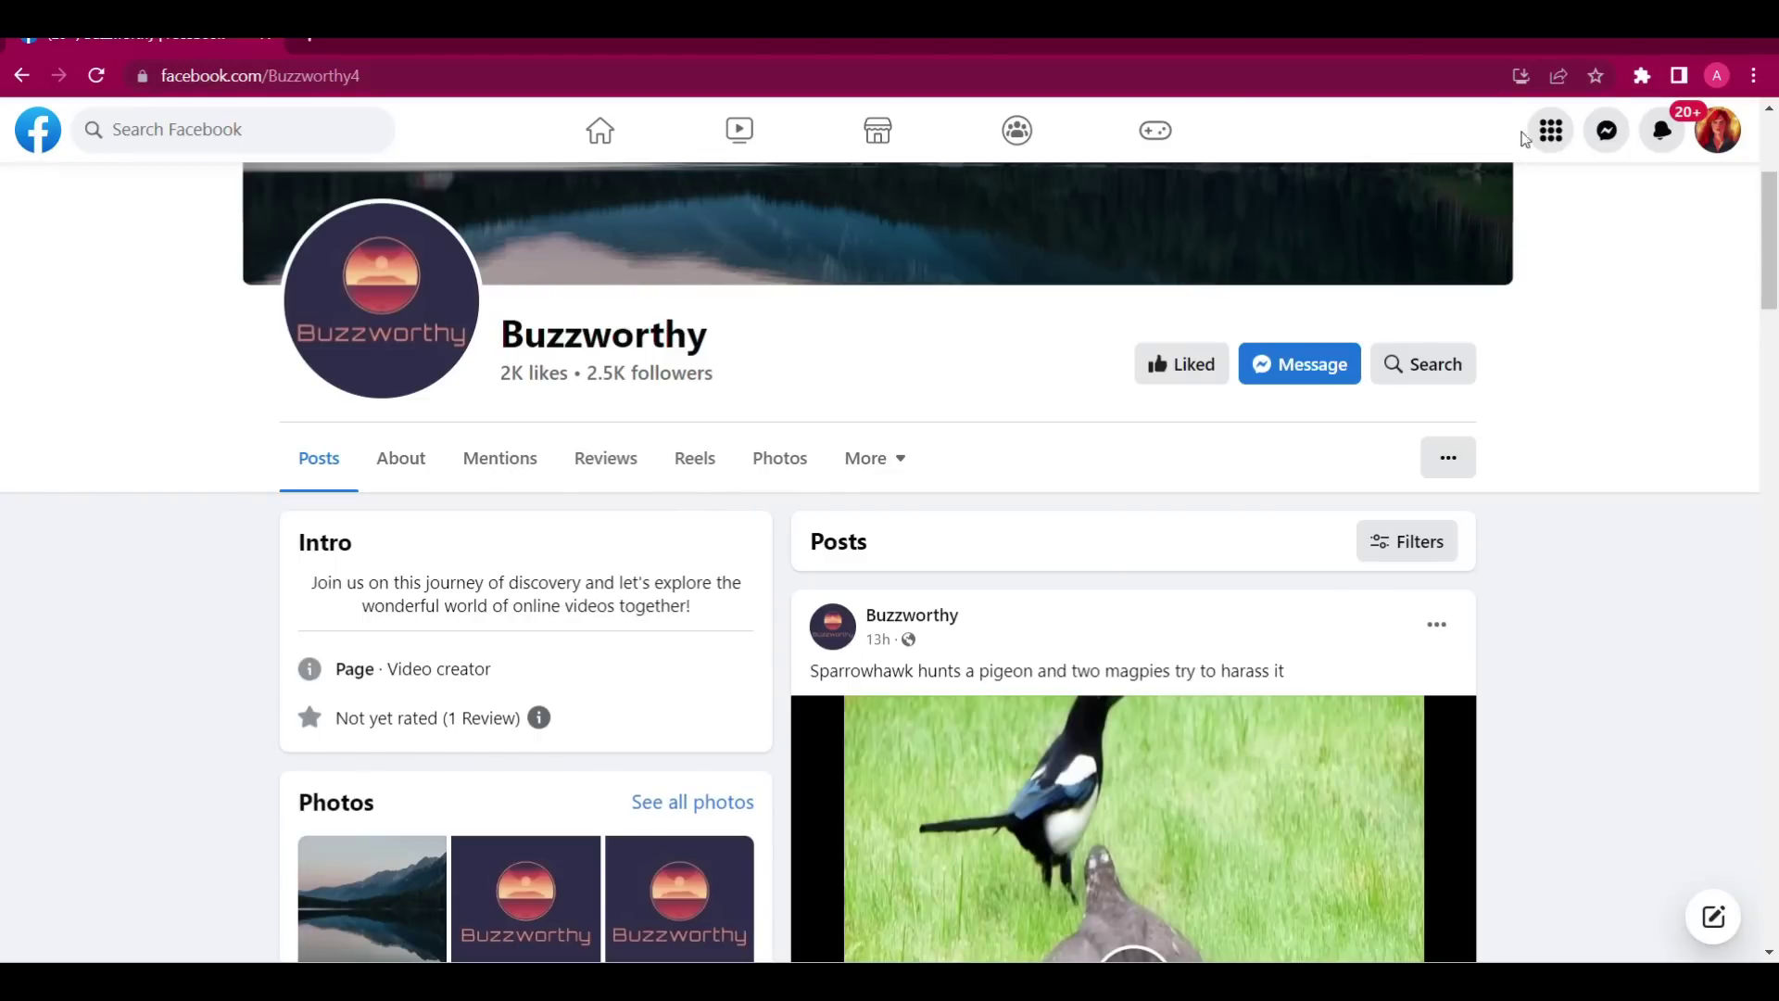
# Go to your own Facebook profile and copy its web address from the address bar
pyautogui.click(1718, 143)
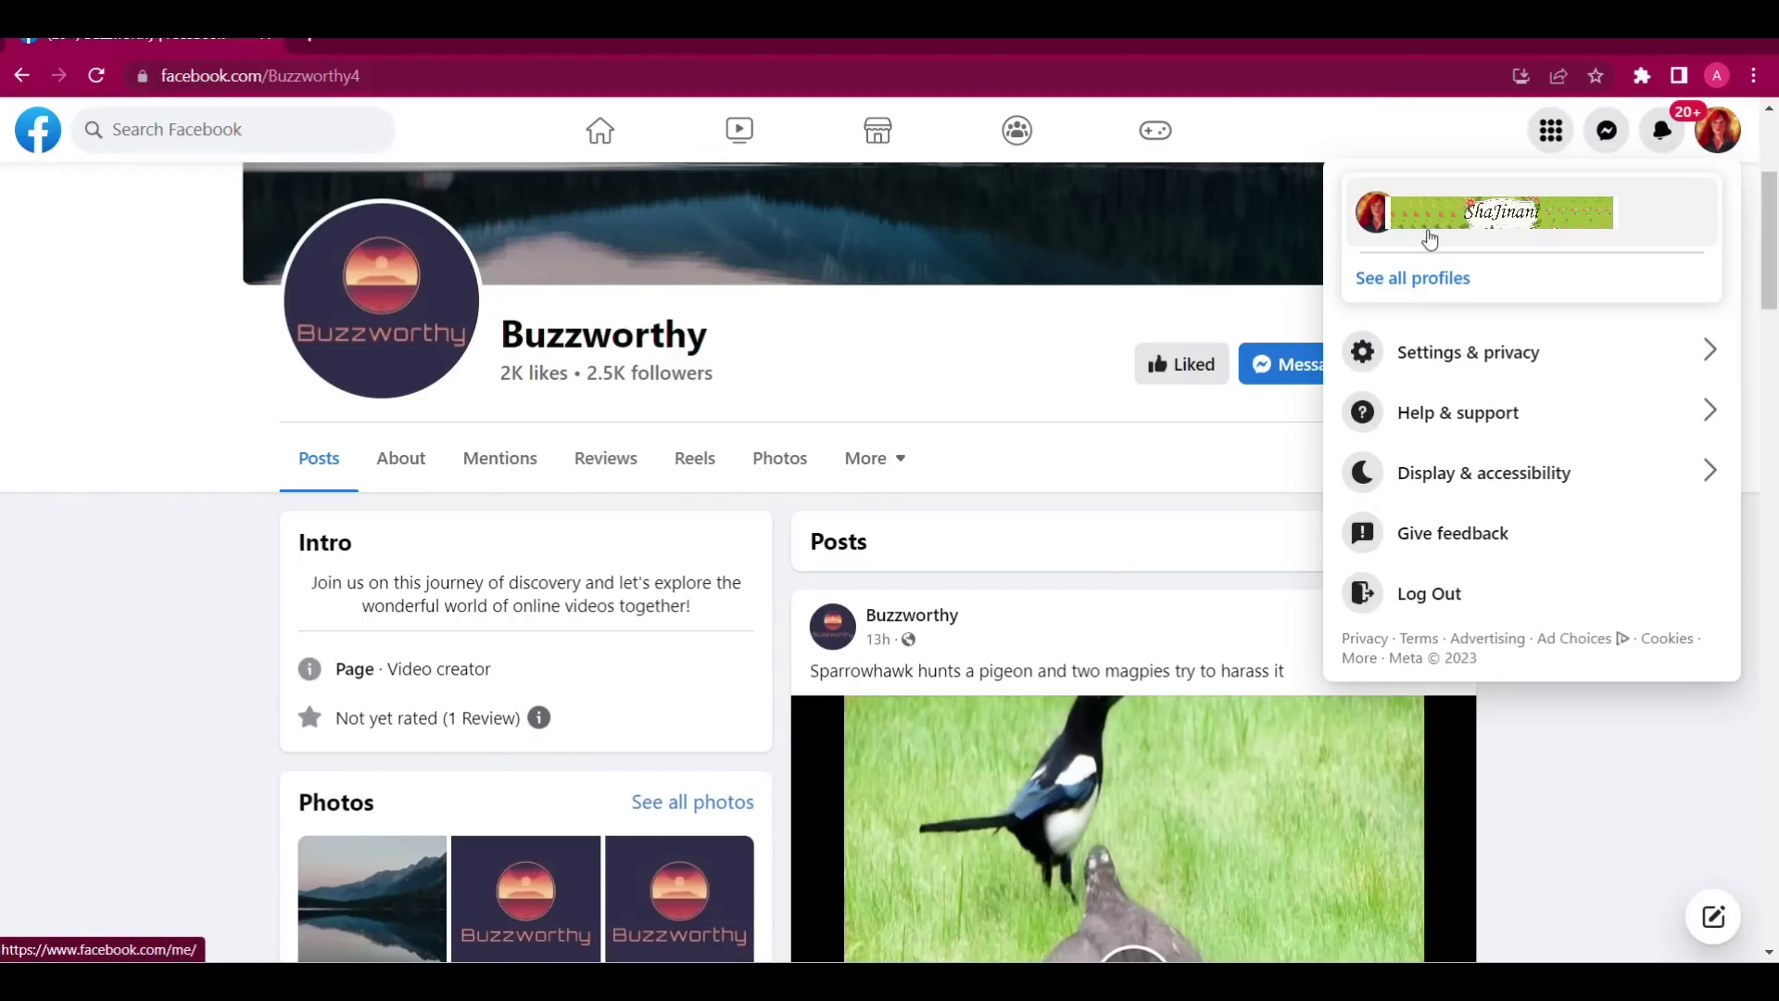
pyautogui.click(1432, 233)
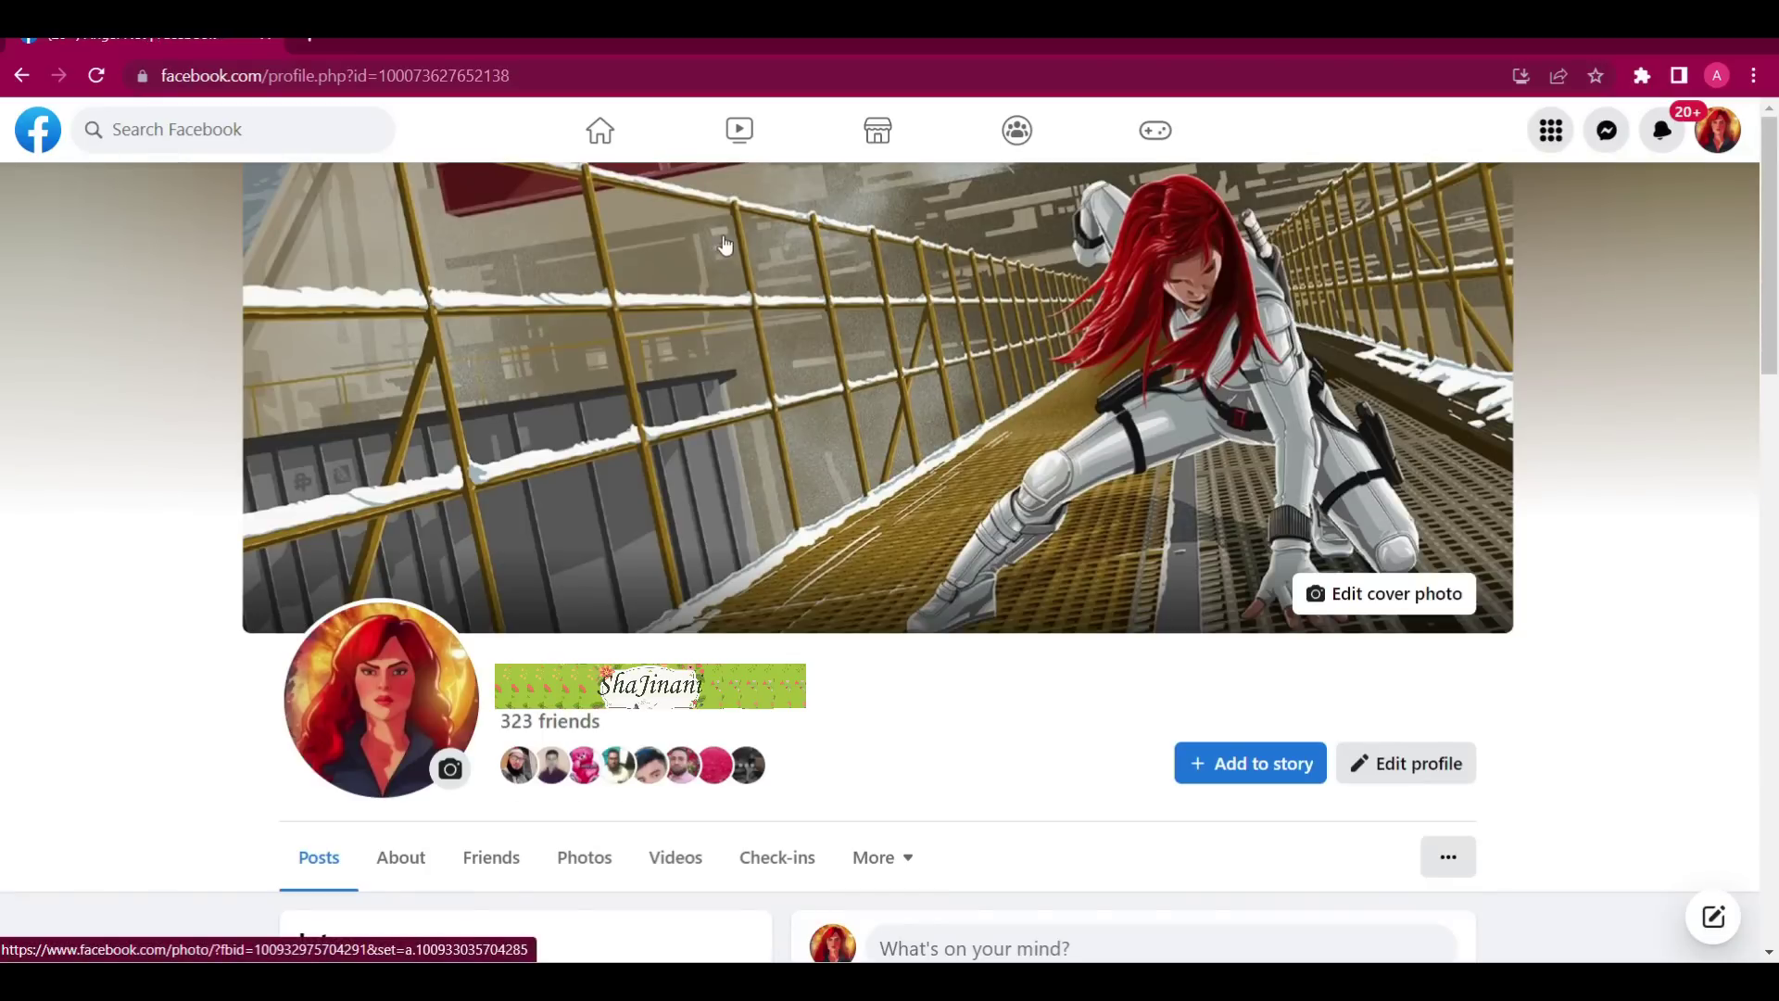
pyautogui.click(340, 81)
pyautogui.rightClick(341, 88)
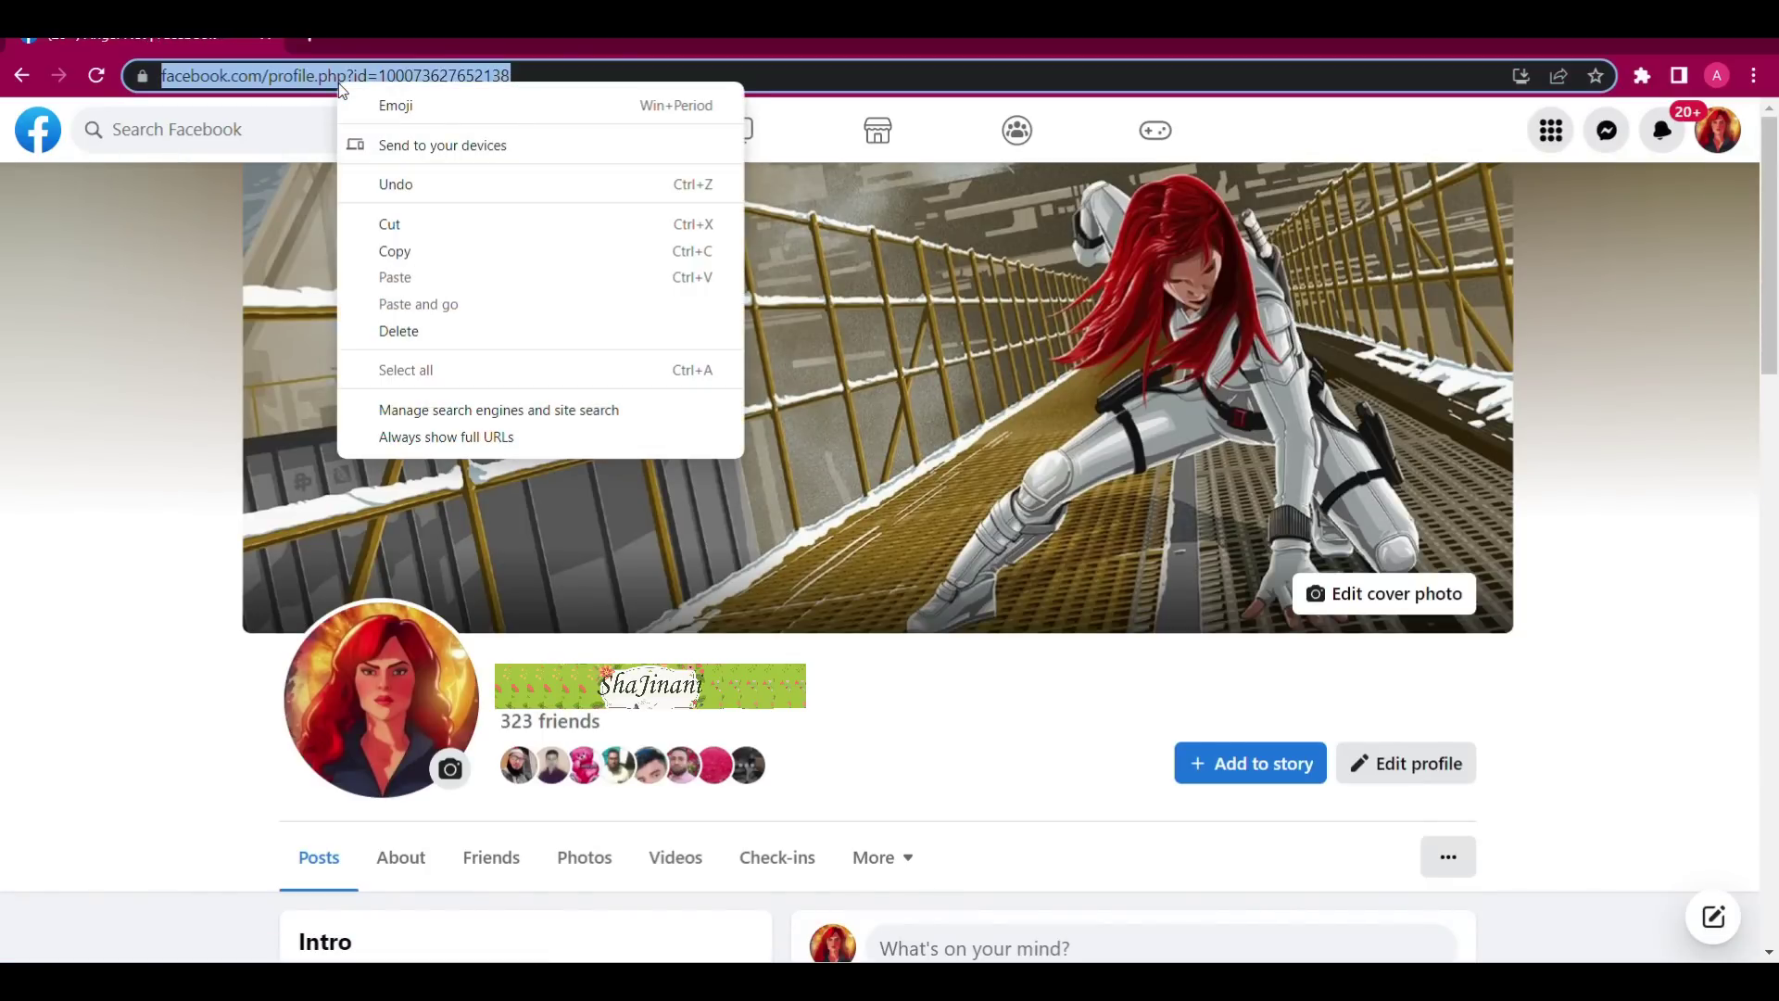
pyautogui.click(413, 253)
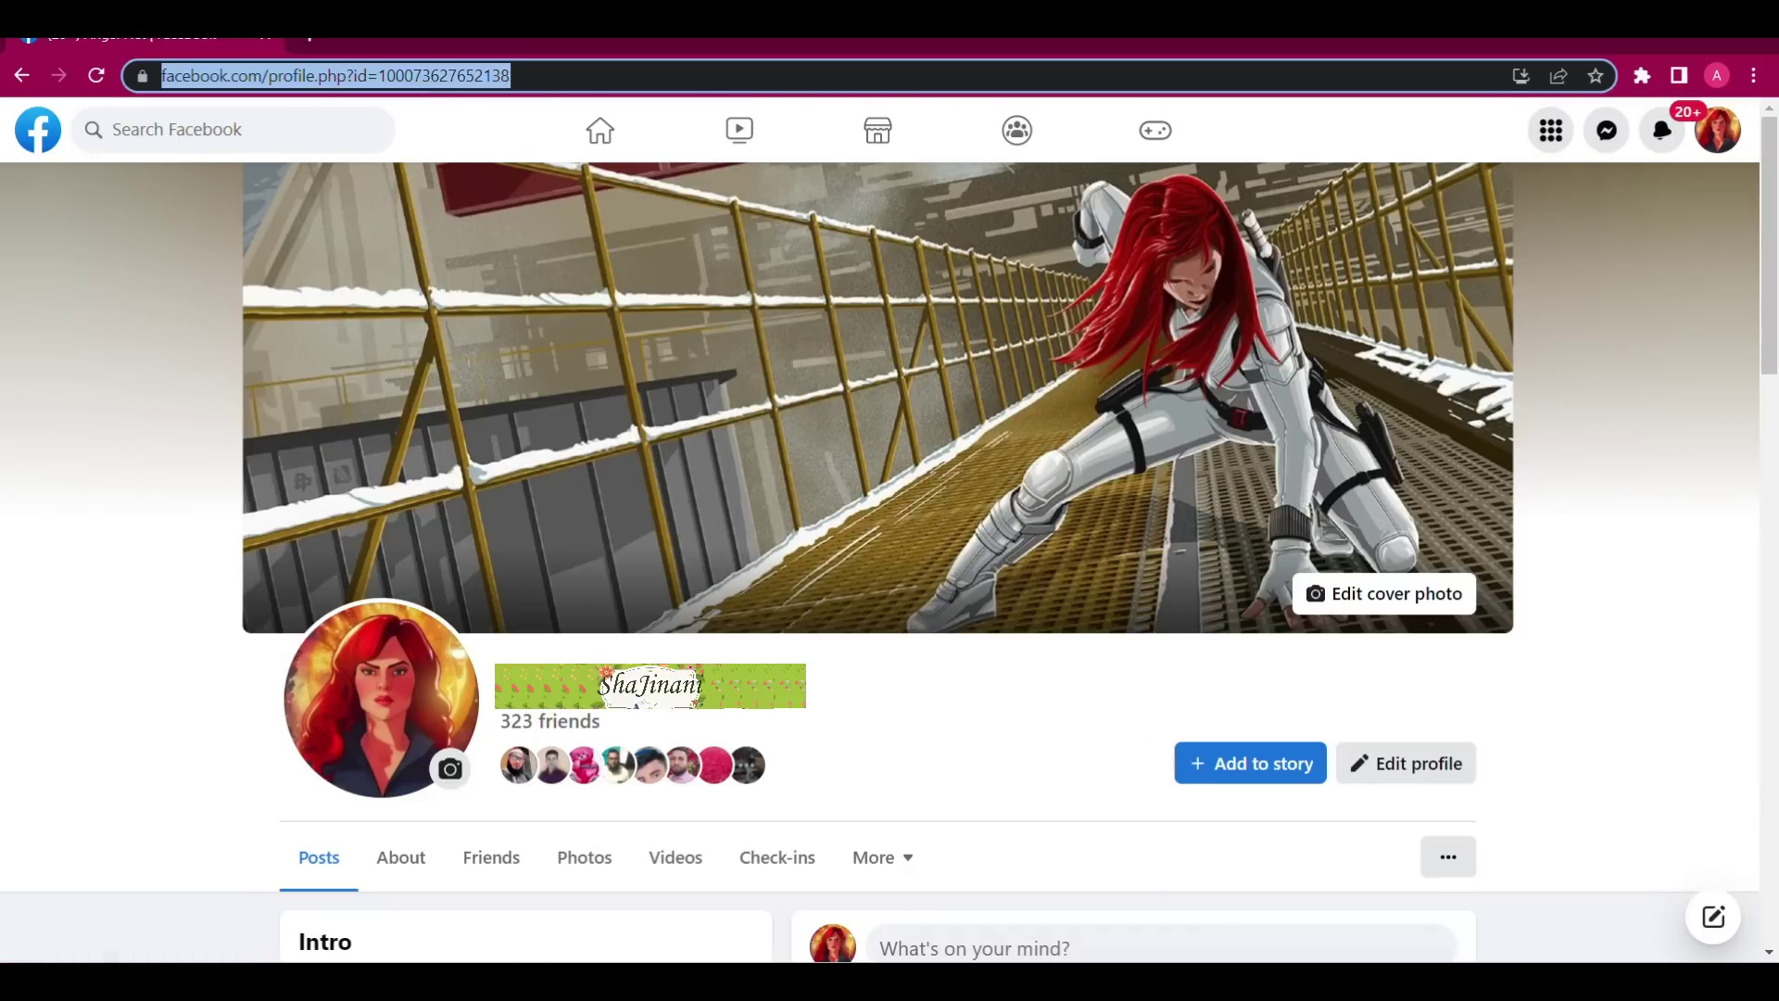
pyautogui.hotkey('alt', 'Tab')
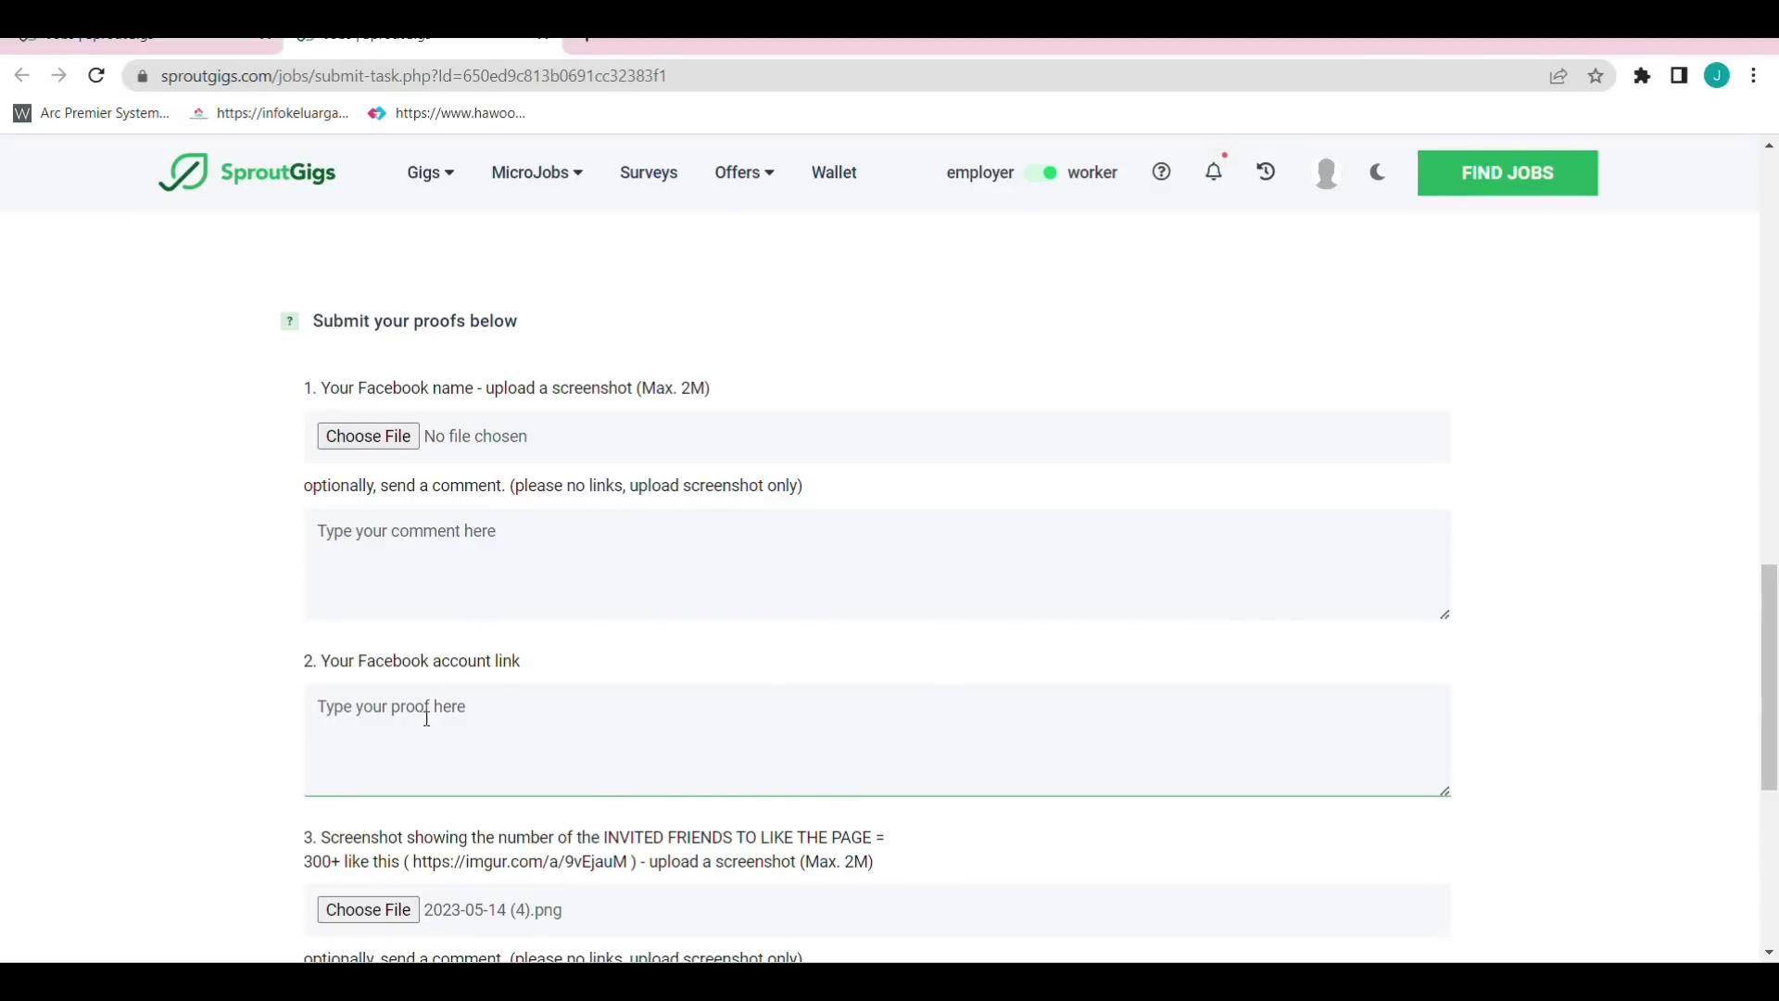
# Paste the profile address into the Facebook account link box, then screenshot the profile
pyautogui.rightClick(370, 711)
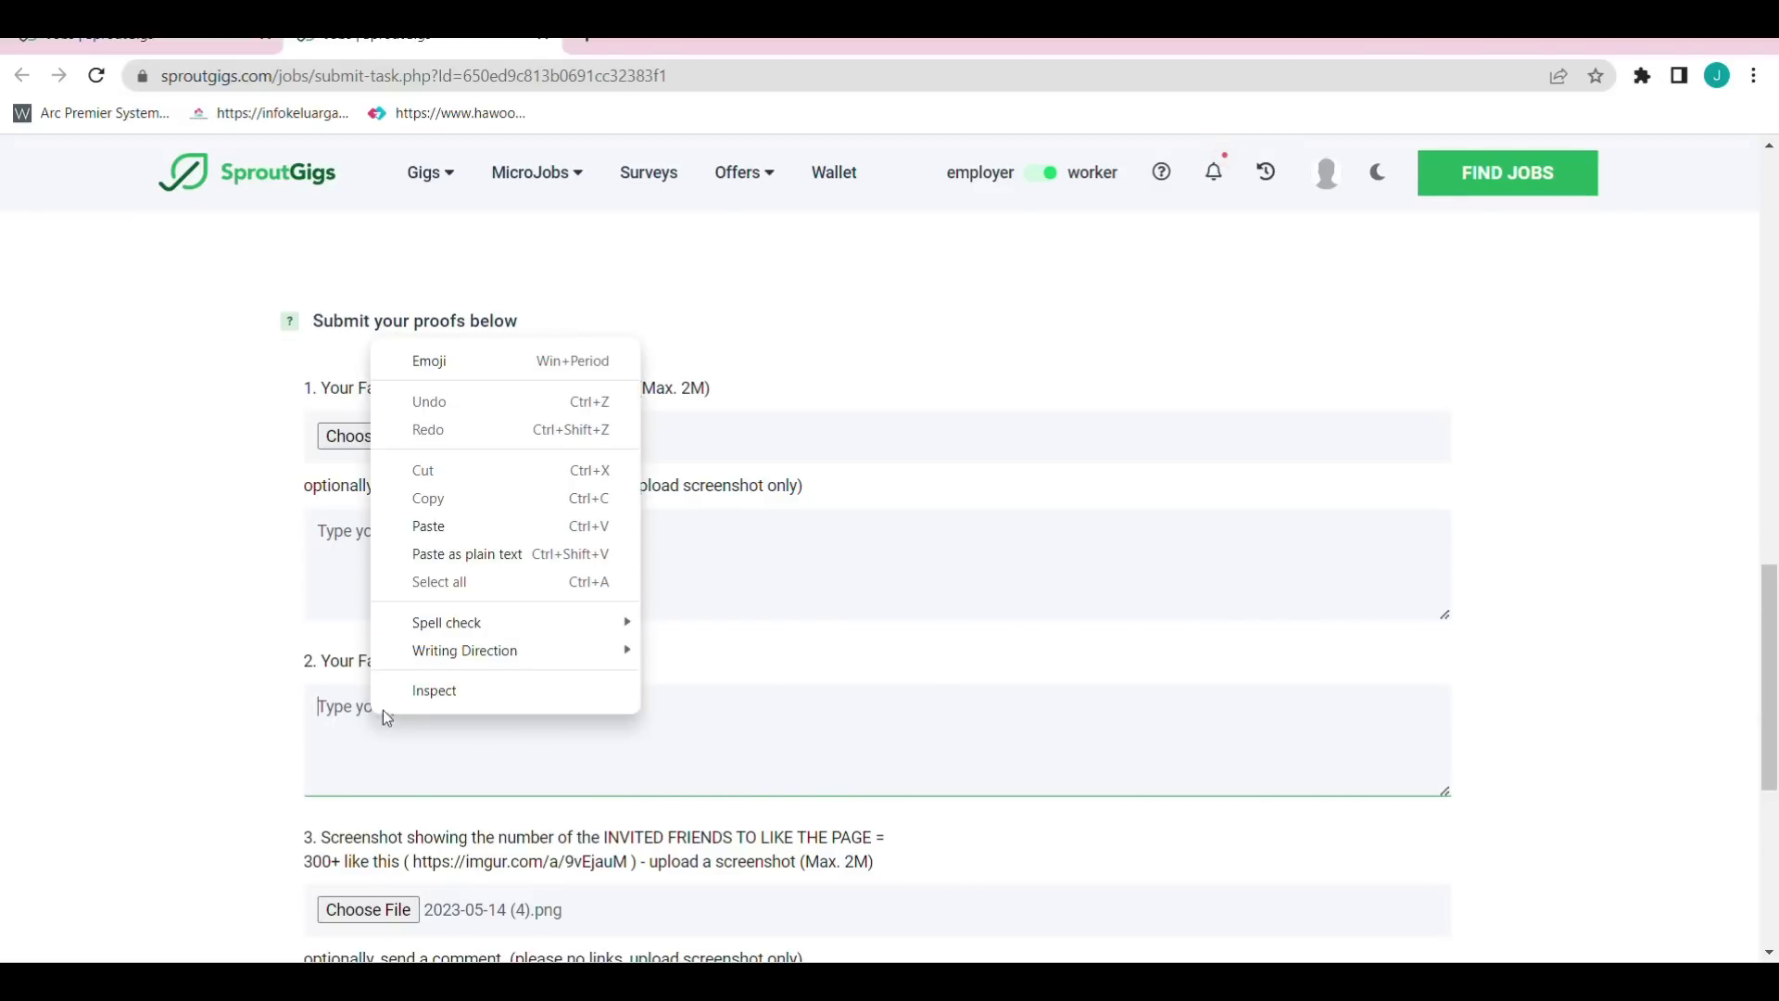
pyautogui.click(482, 525)
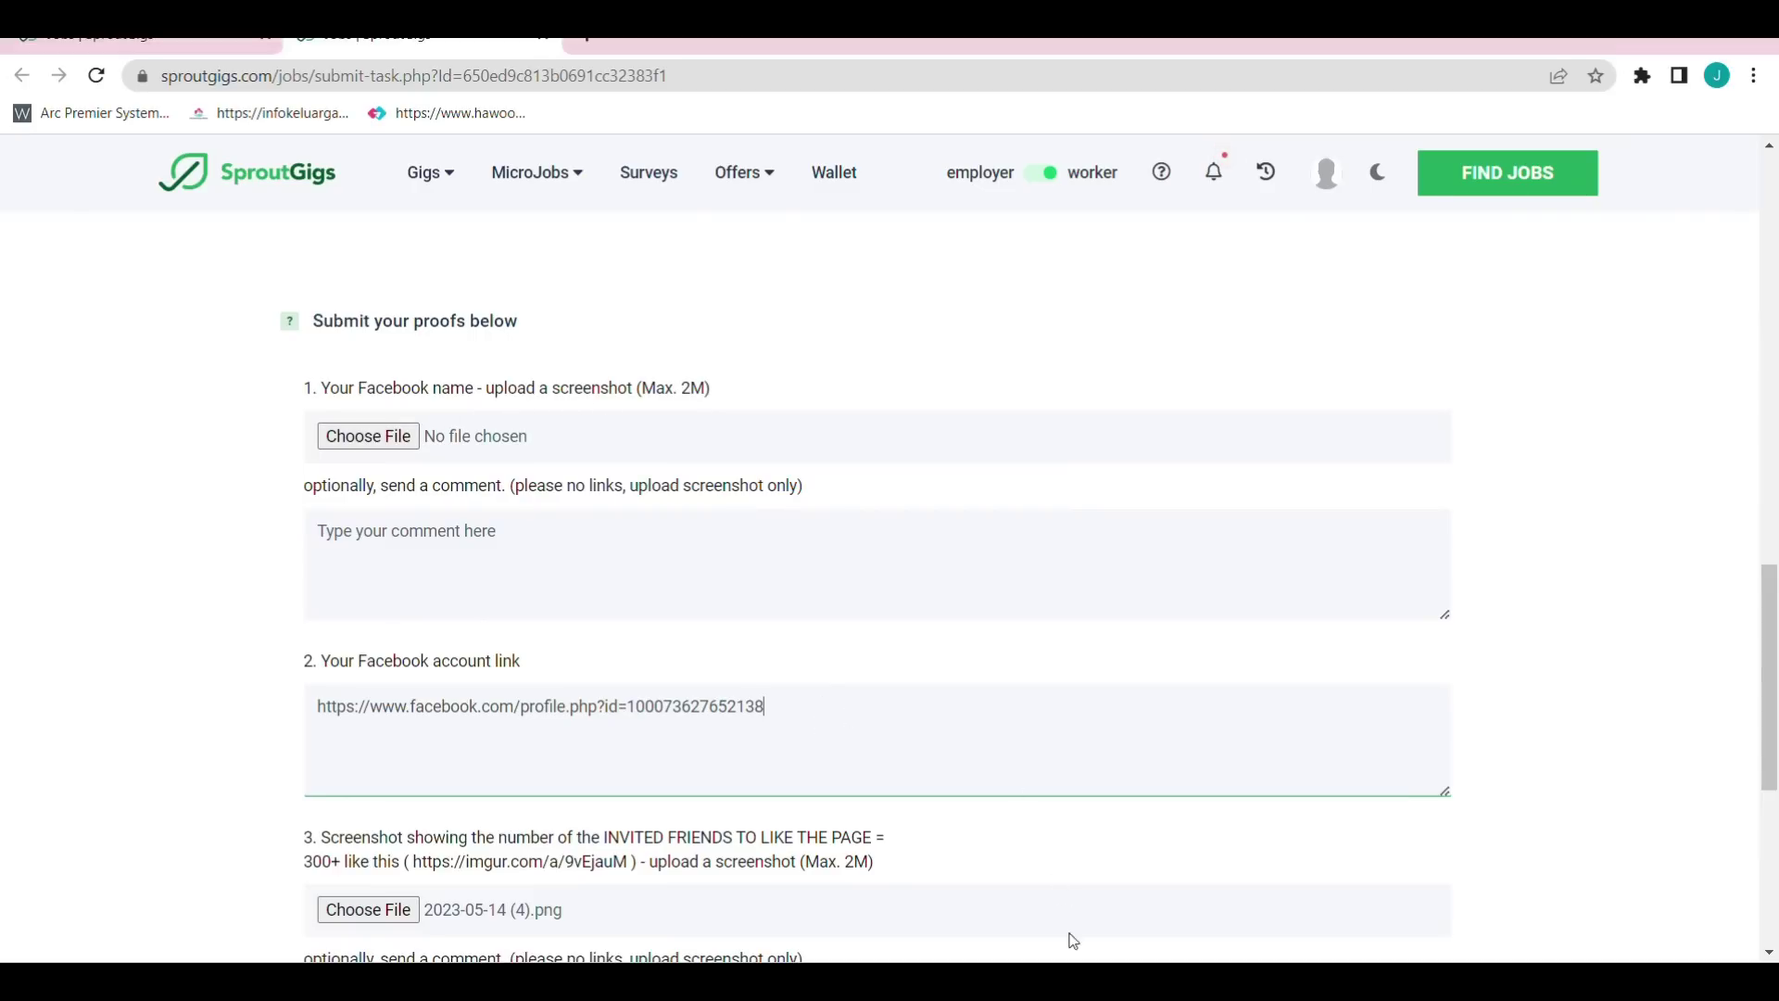
pyautogui.hotkey('alt', 'Tab')
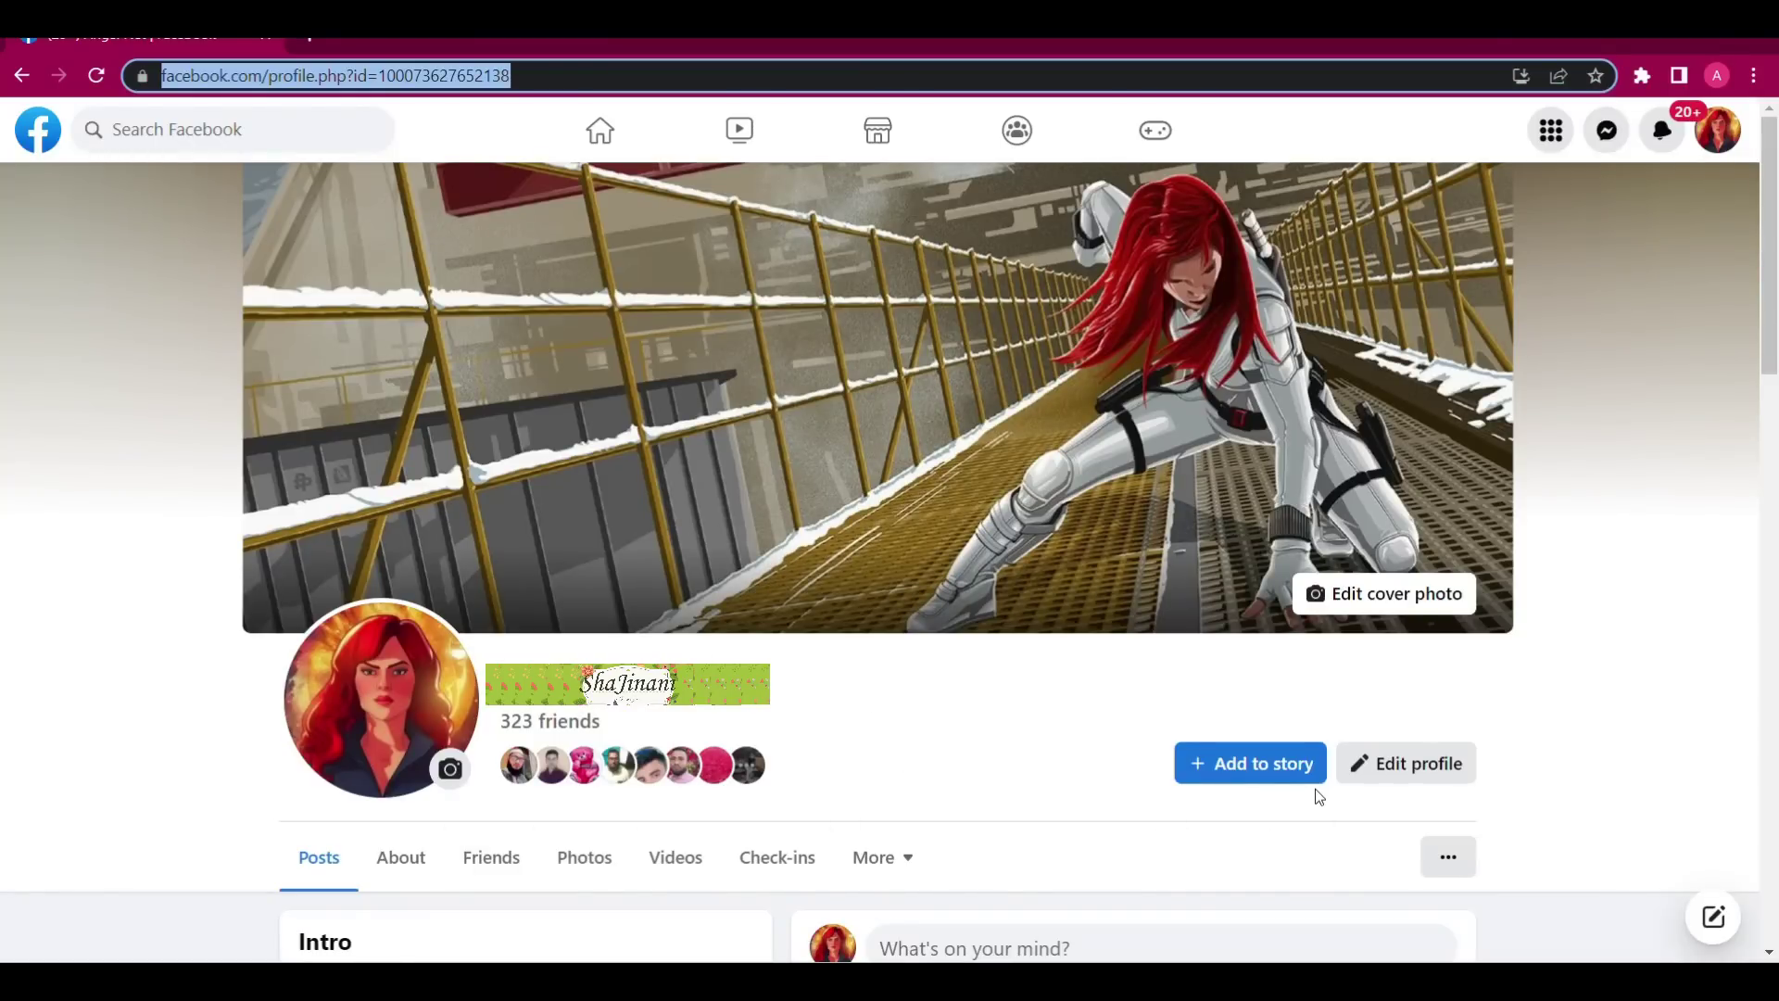
pyautogui.press('Print')
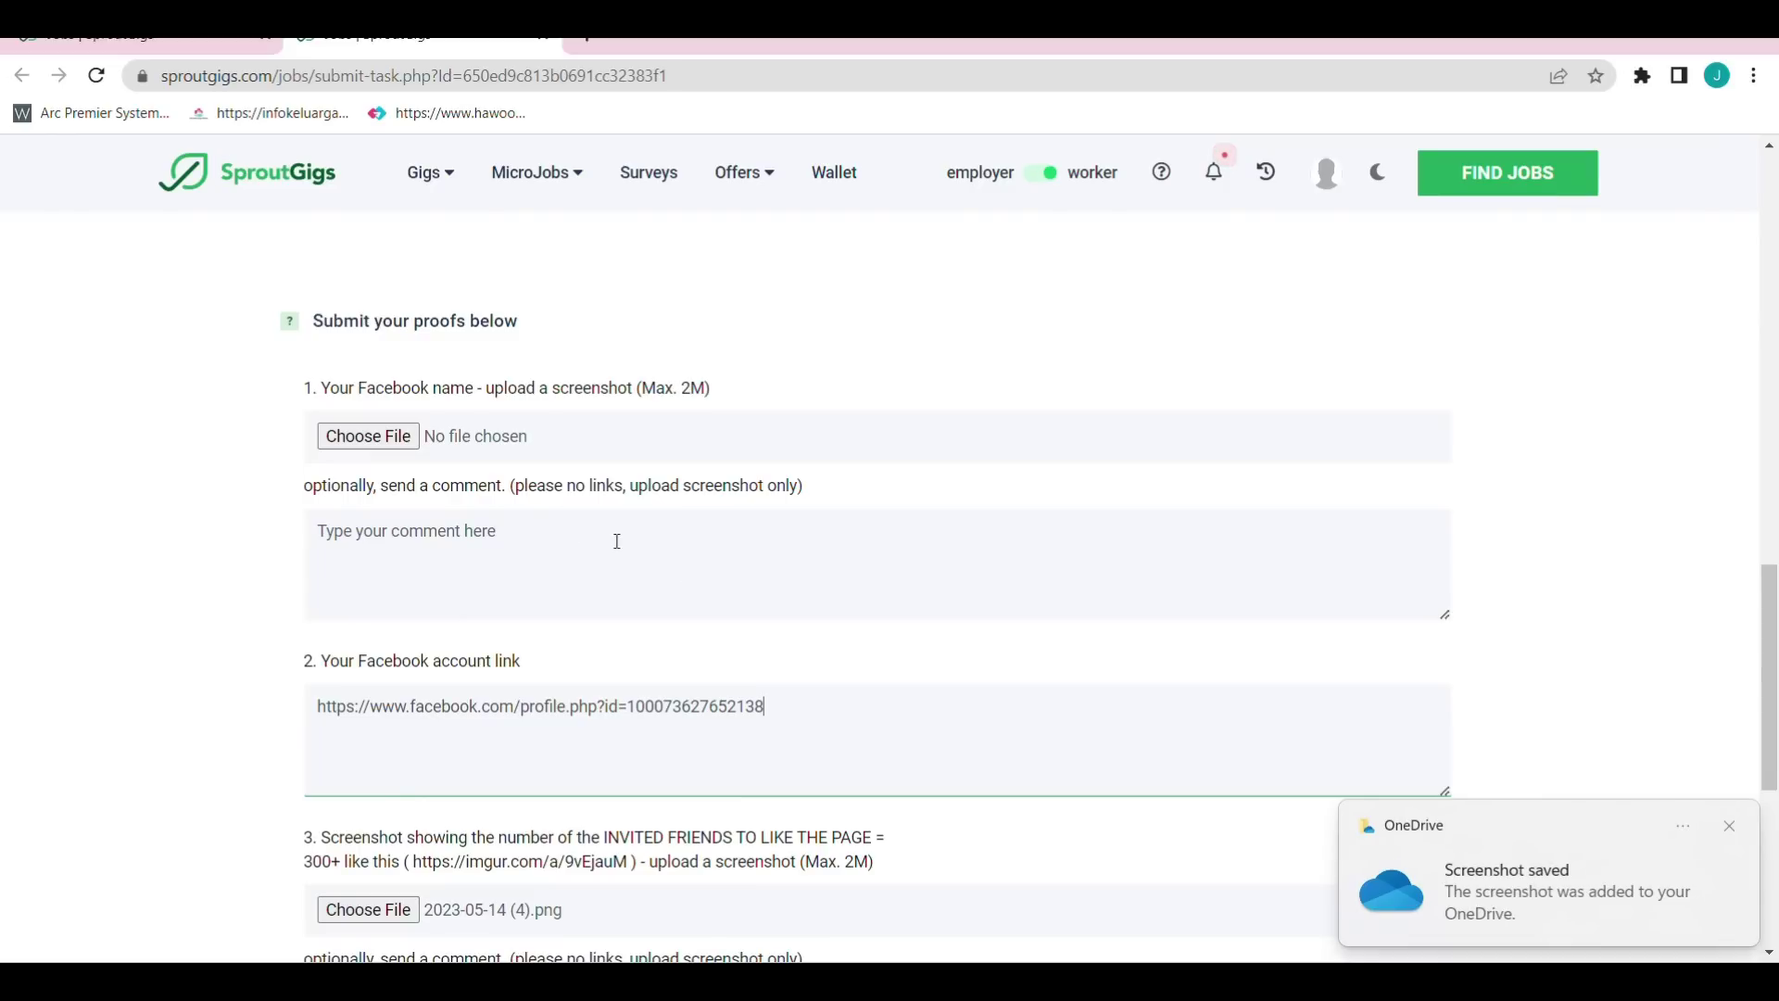
# Attach 2023-05-14 (5).png to item 1 and scroll down to Submit Proofs
pyautogui.click(374, 436)
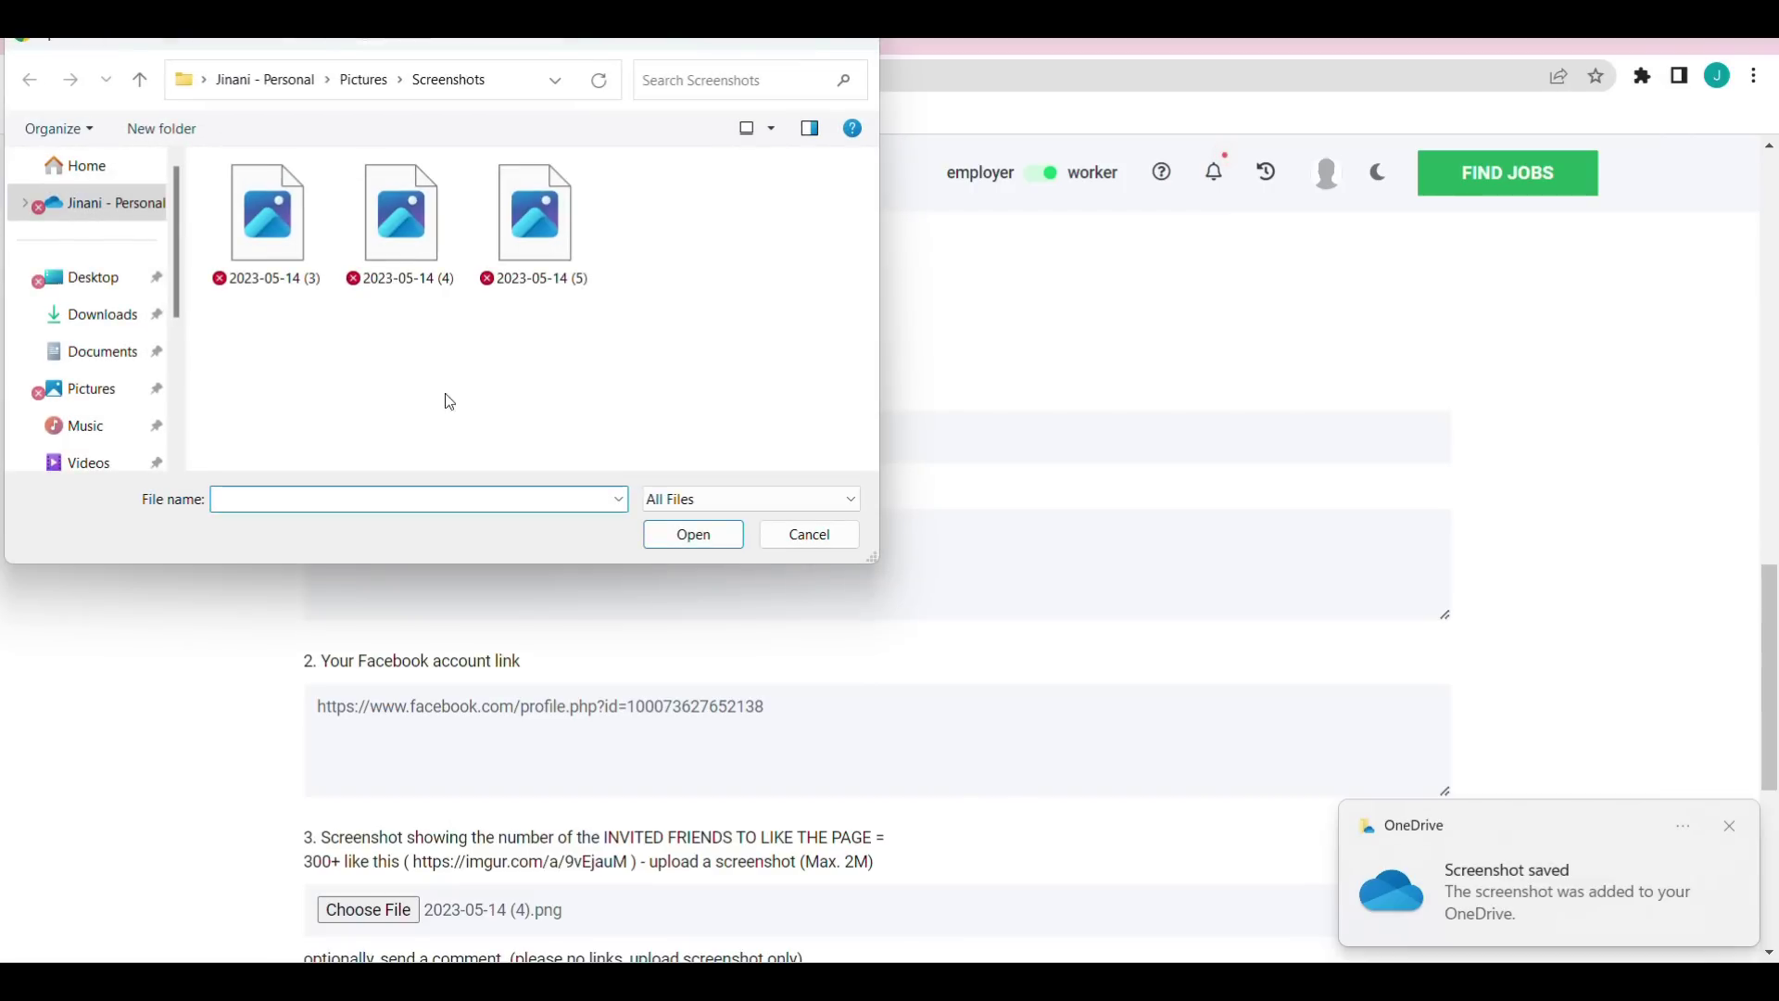
pyautogui.click(560, 268)
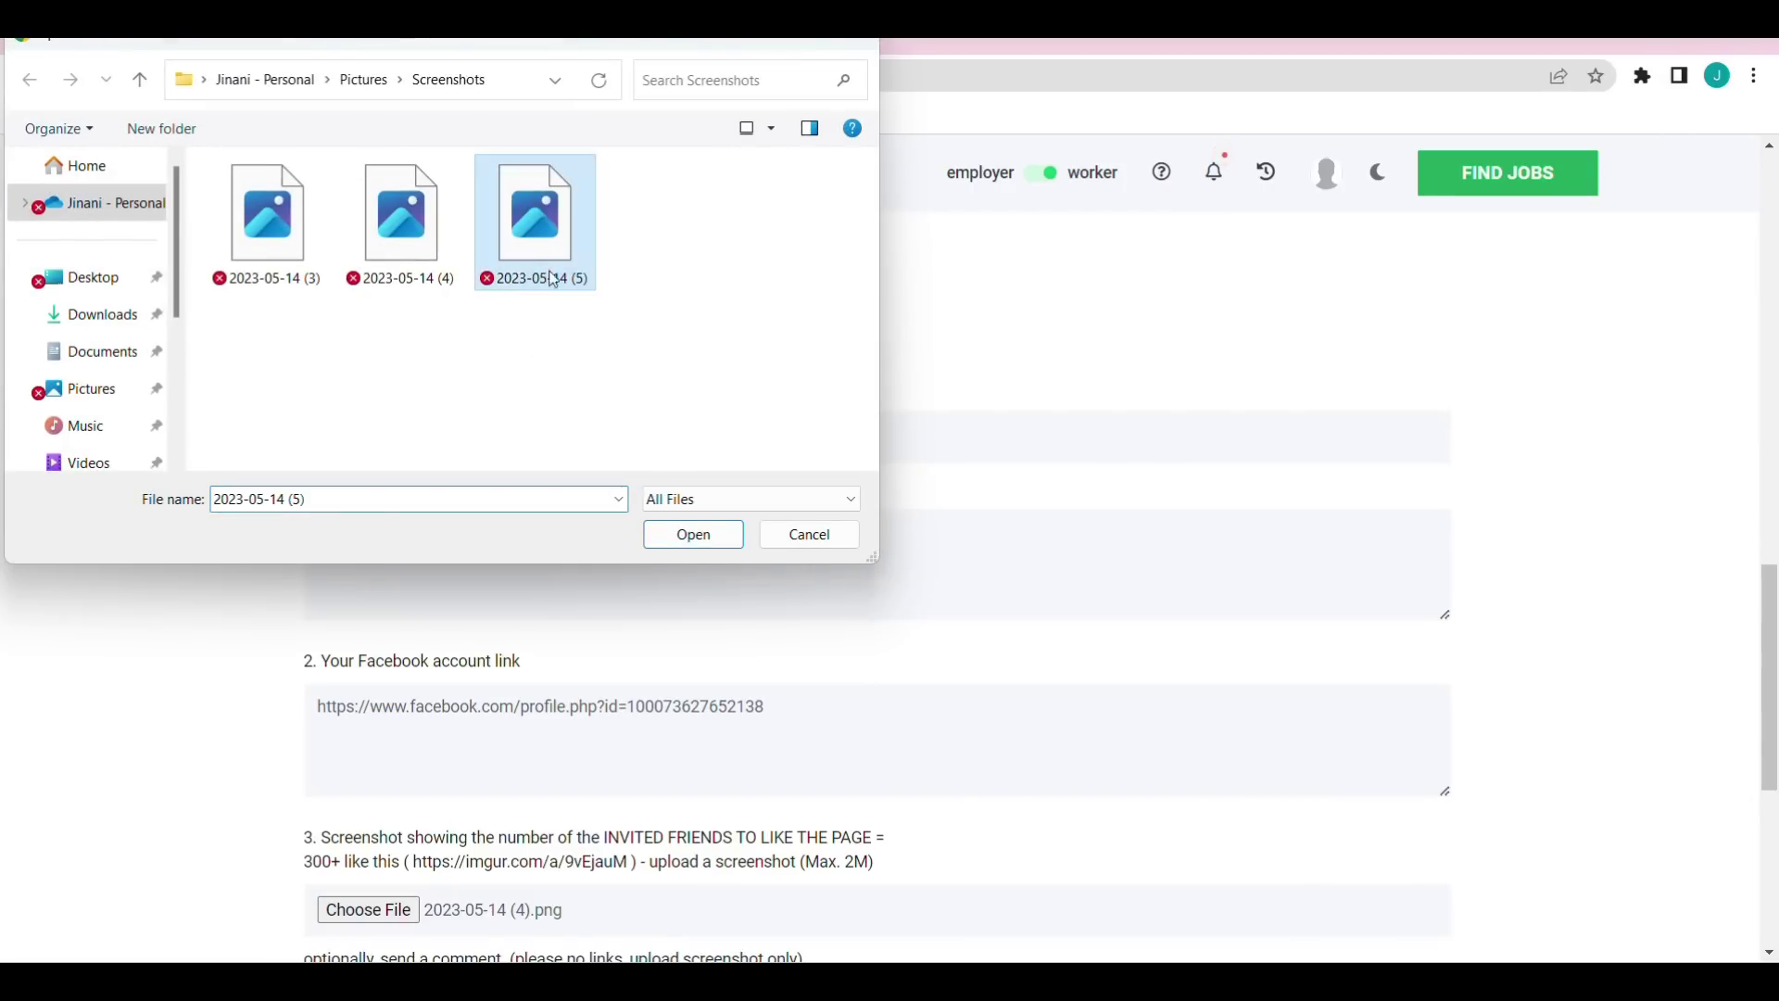
pyautogui.click(679, 538)
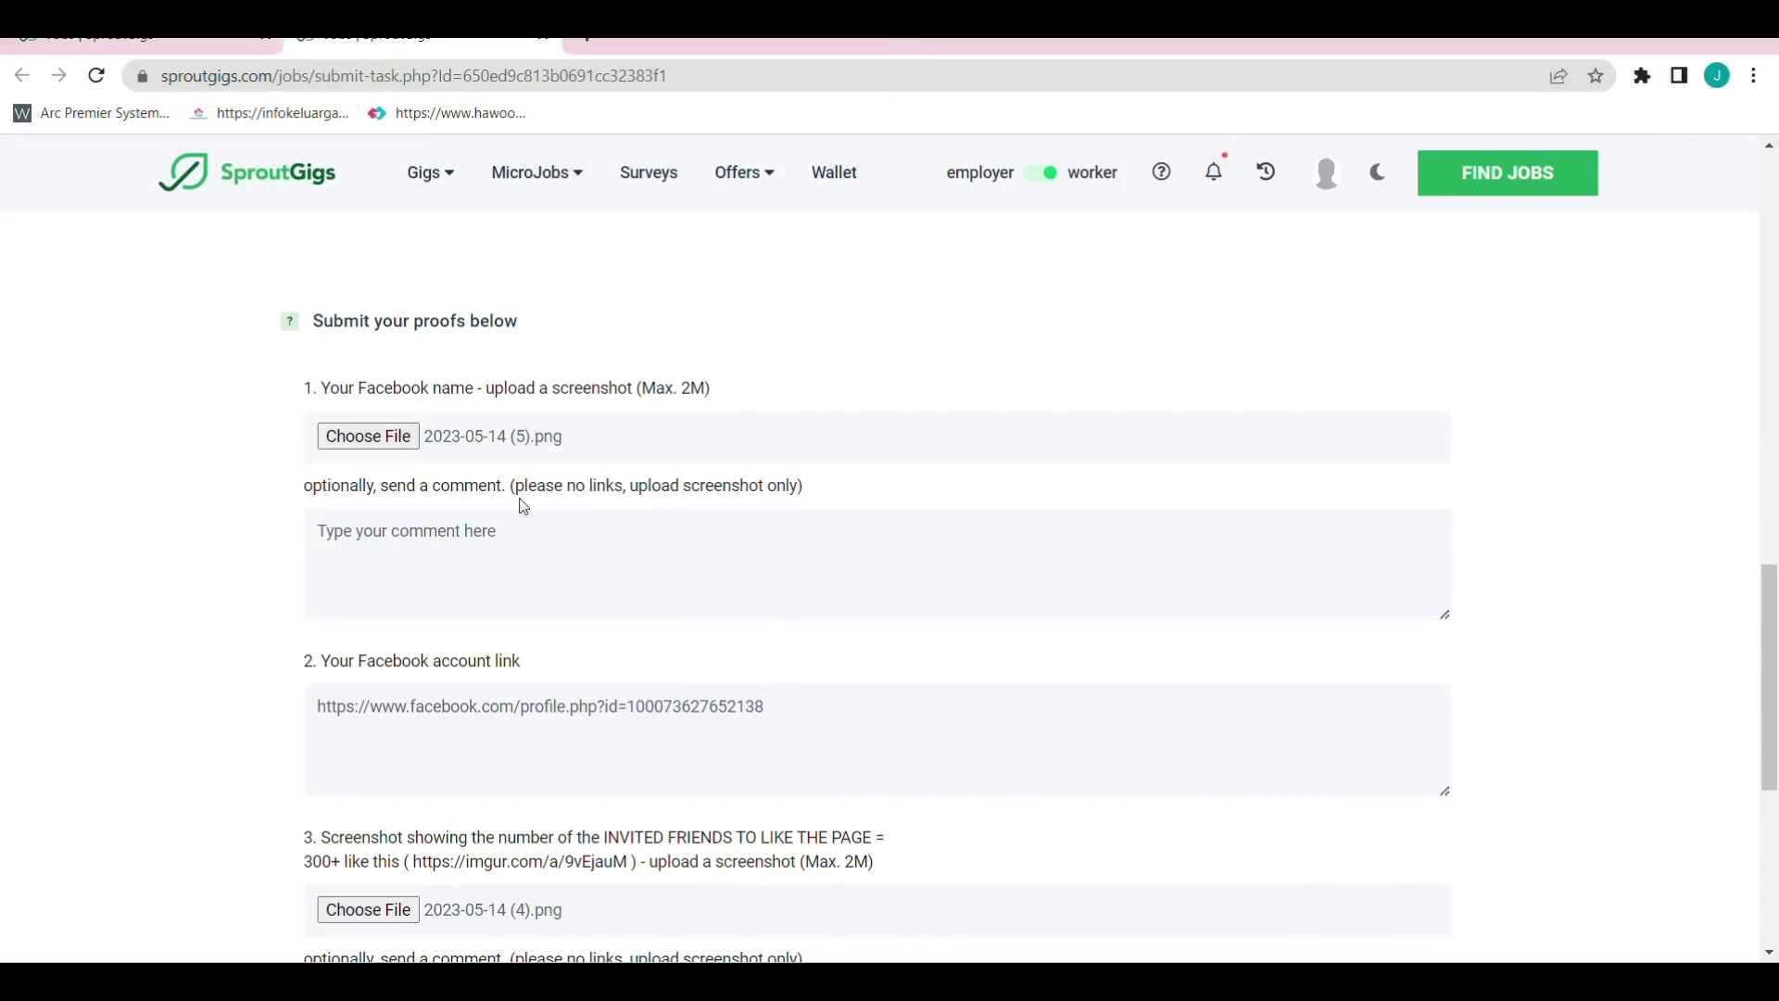
pyautogui.scroll(-2, 445, 429)
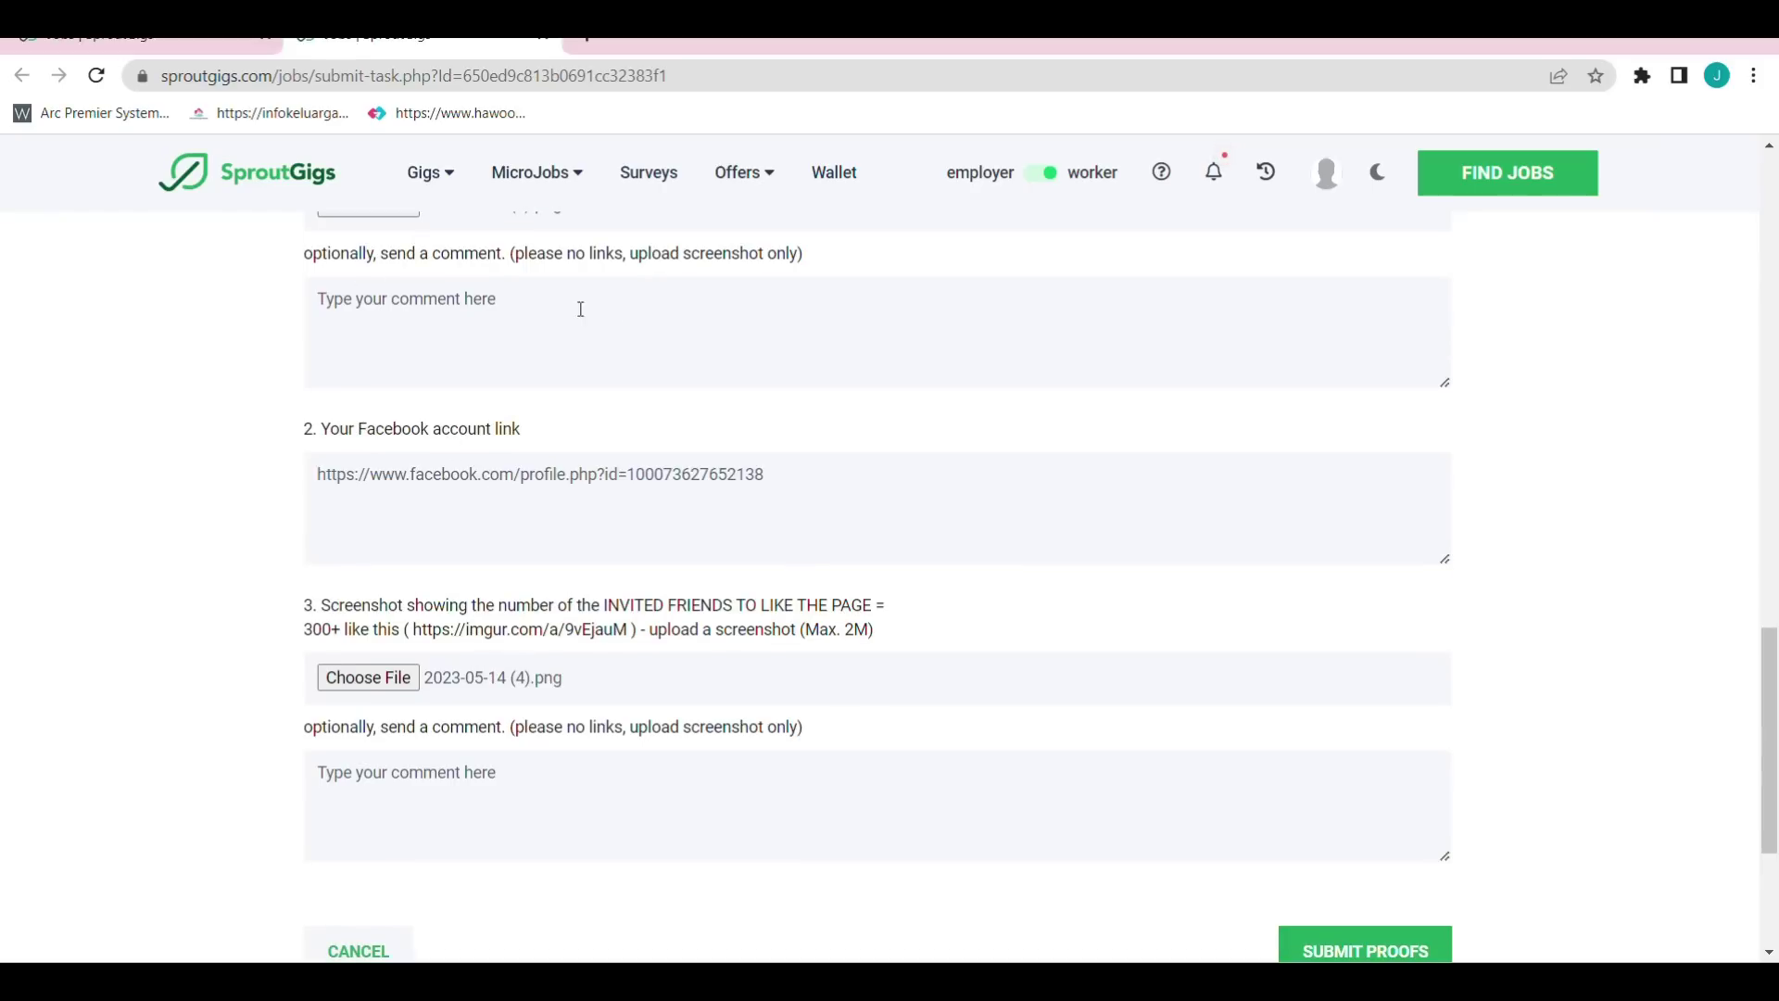
pyautogui.scroll(-2, 424, 524)
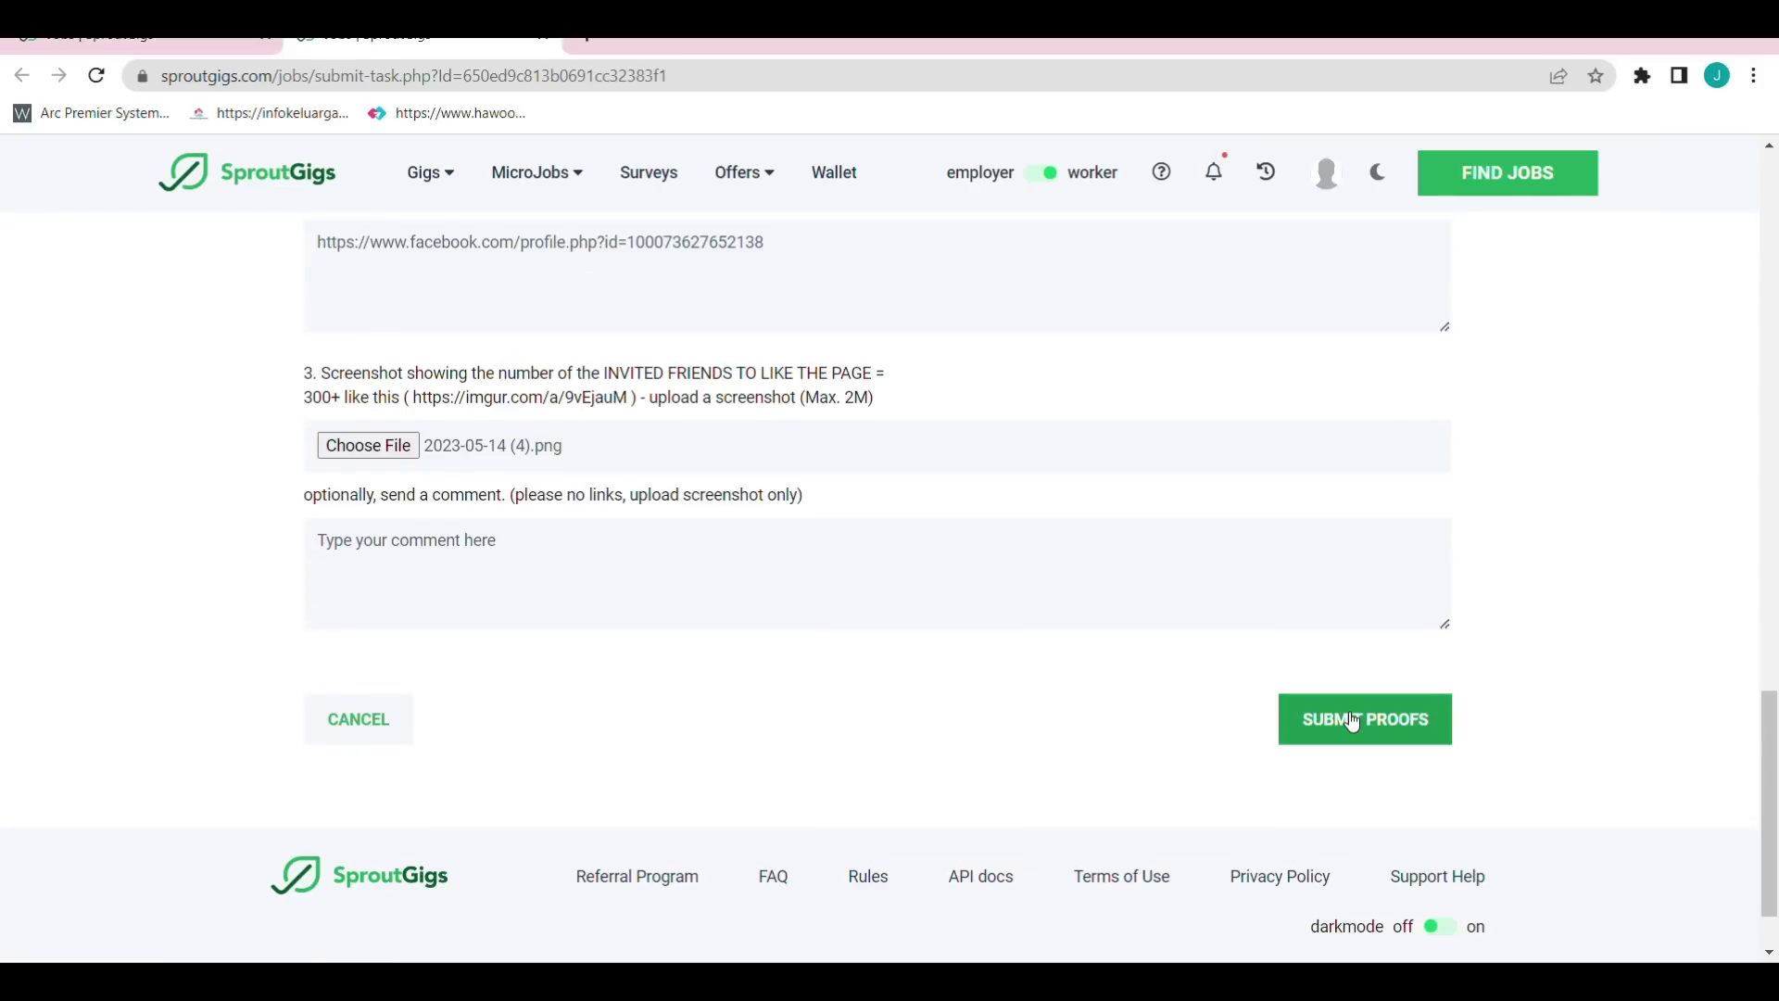
# Submit the proofs and check the 'Image size is too large. Max 2MB' error on item 1
pyautogui.click(1351, 717)
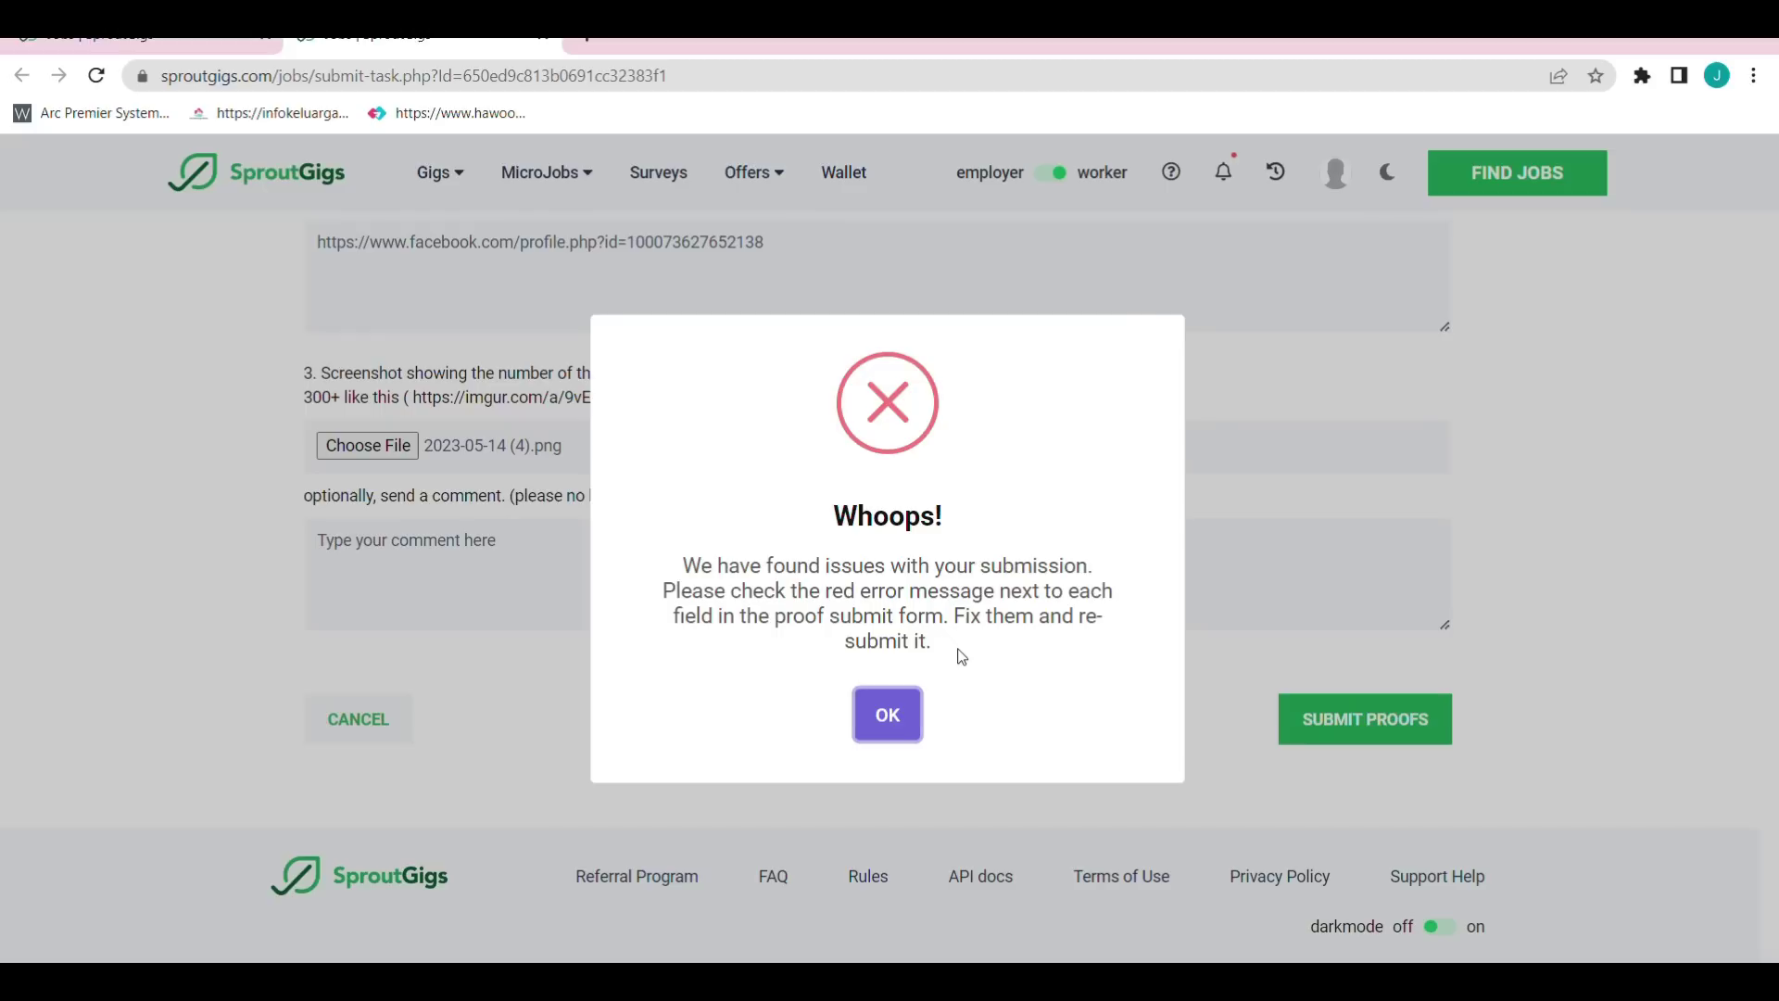
pyautogui.click(888, 716)
pyautogui.scroll(2, 794, 607)
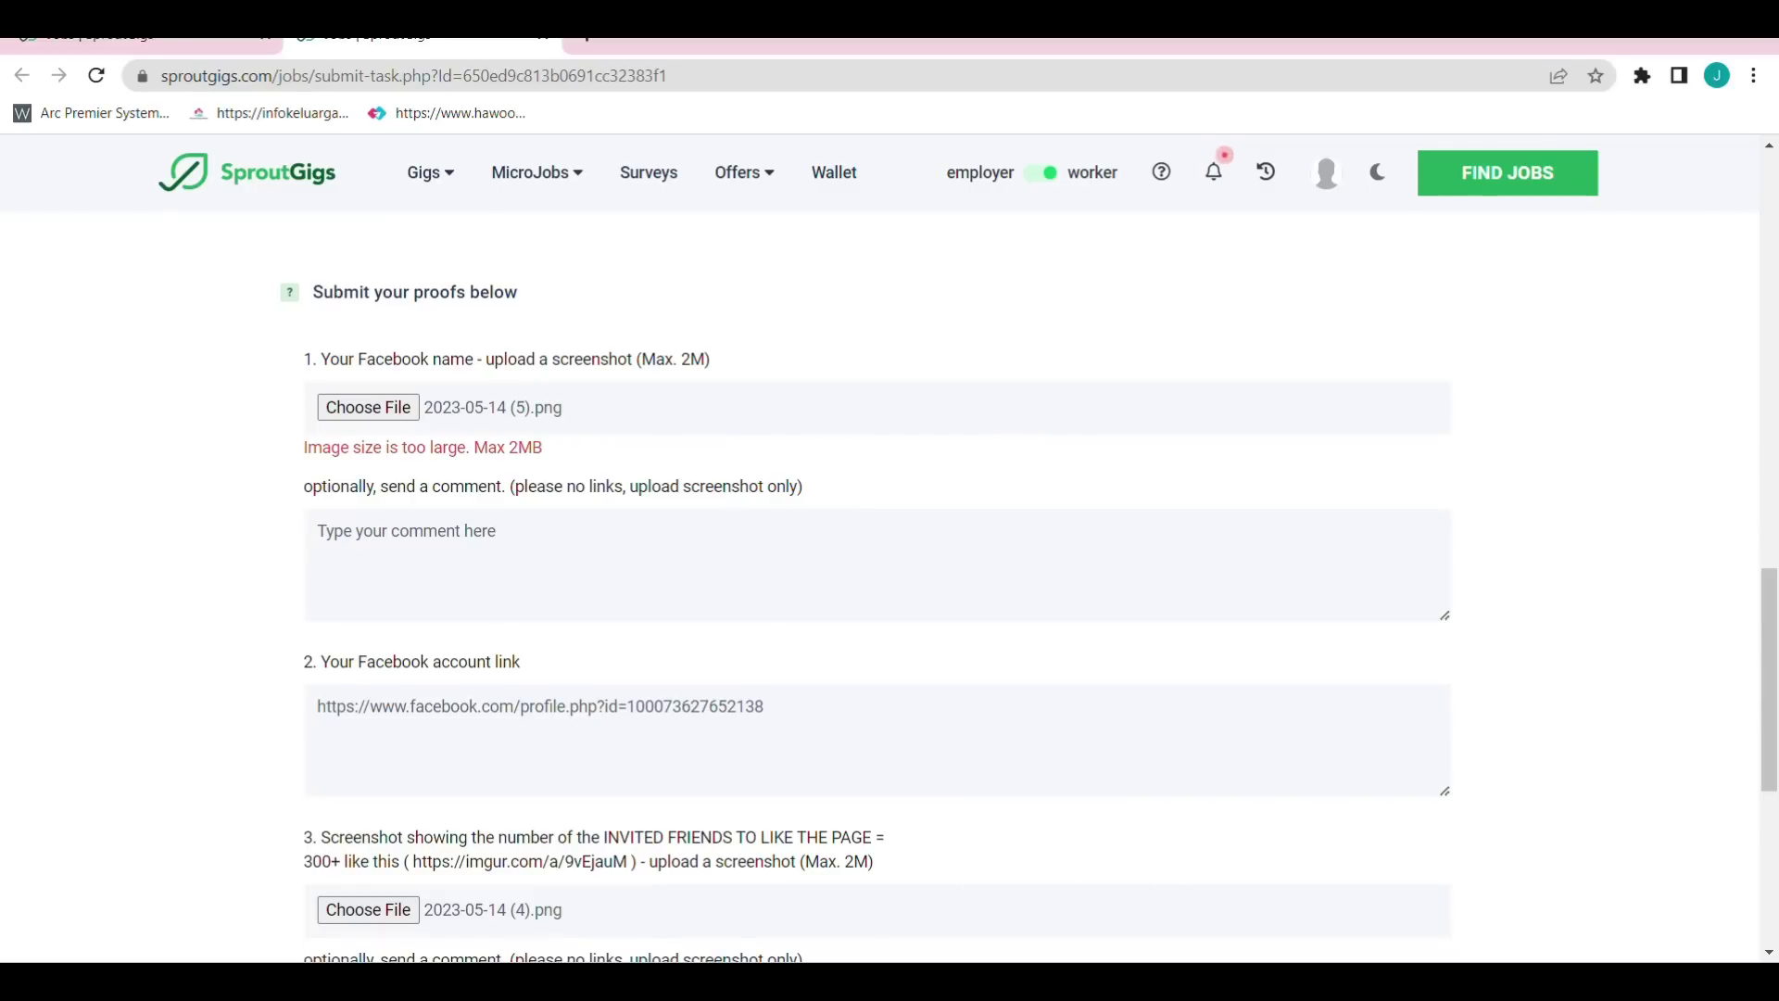
# Browse to Pictures > Screenshots and open the 2.10 MB screenshot 2023-05-14 (5)
pyautogui.press('super+e')
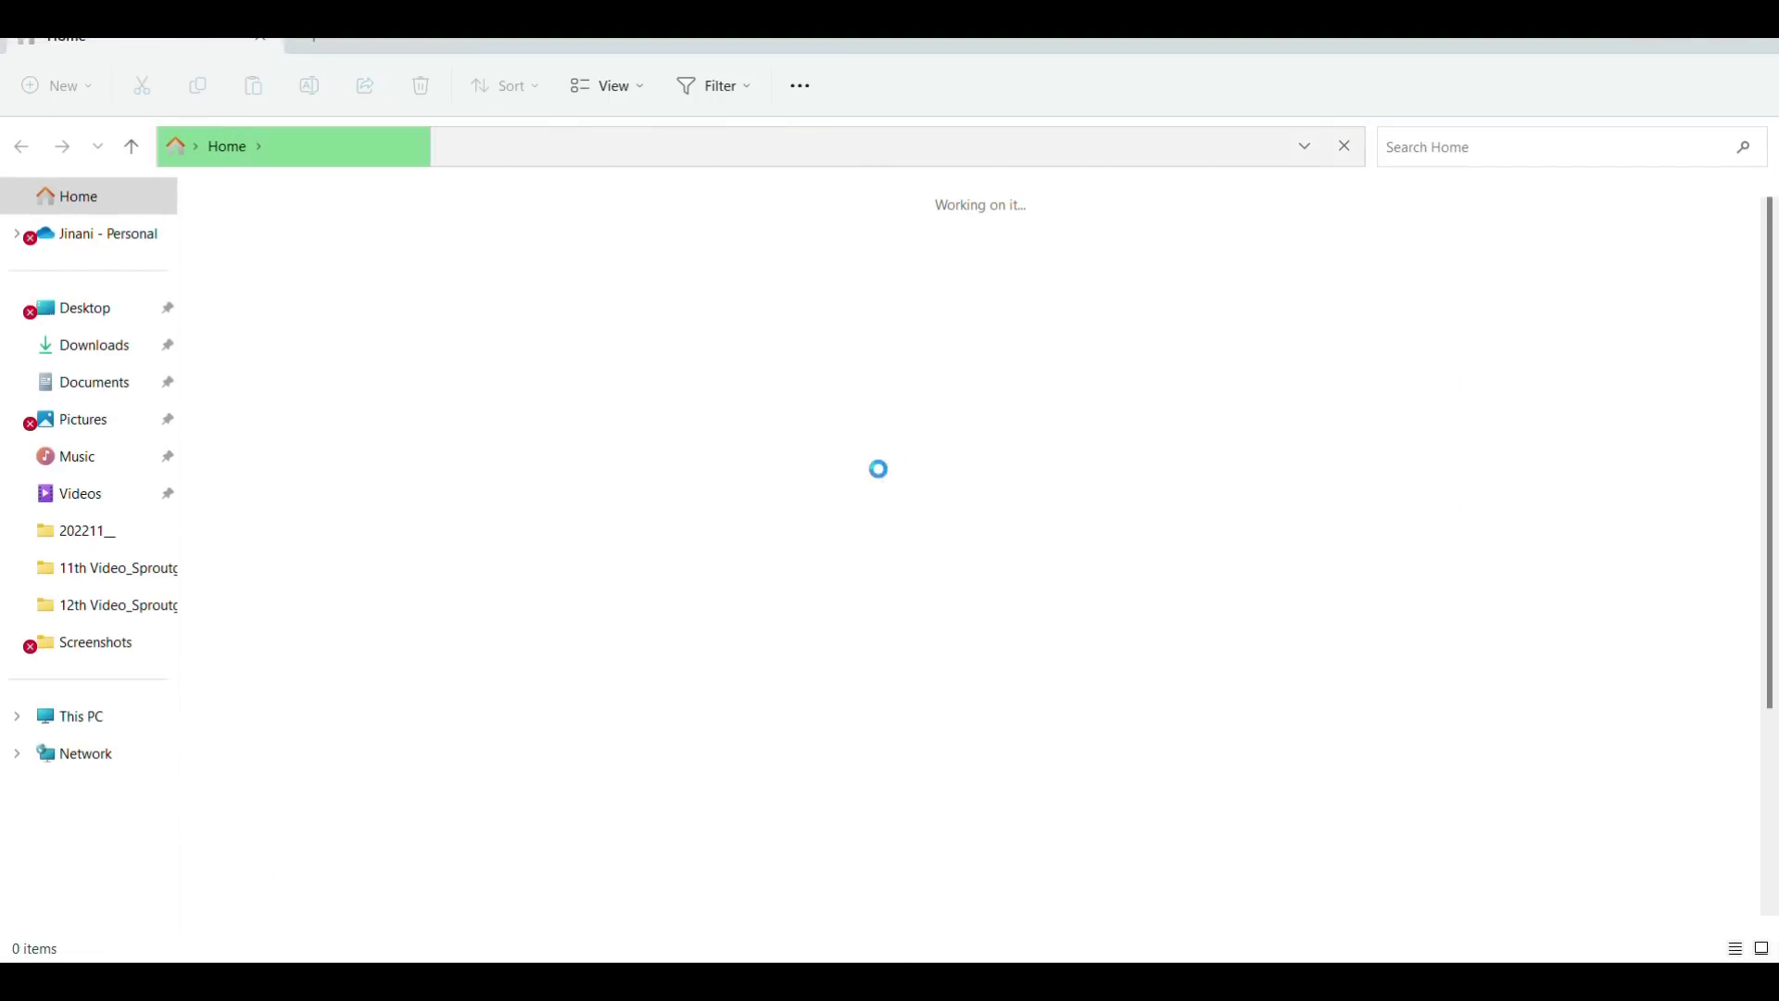
pyautogui.click(118, 413)
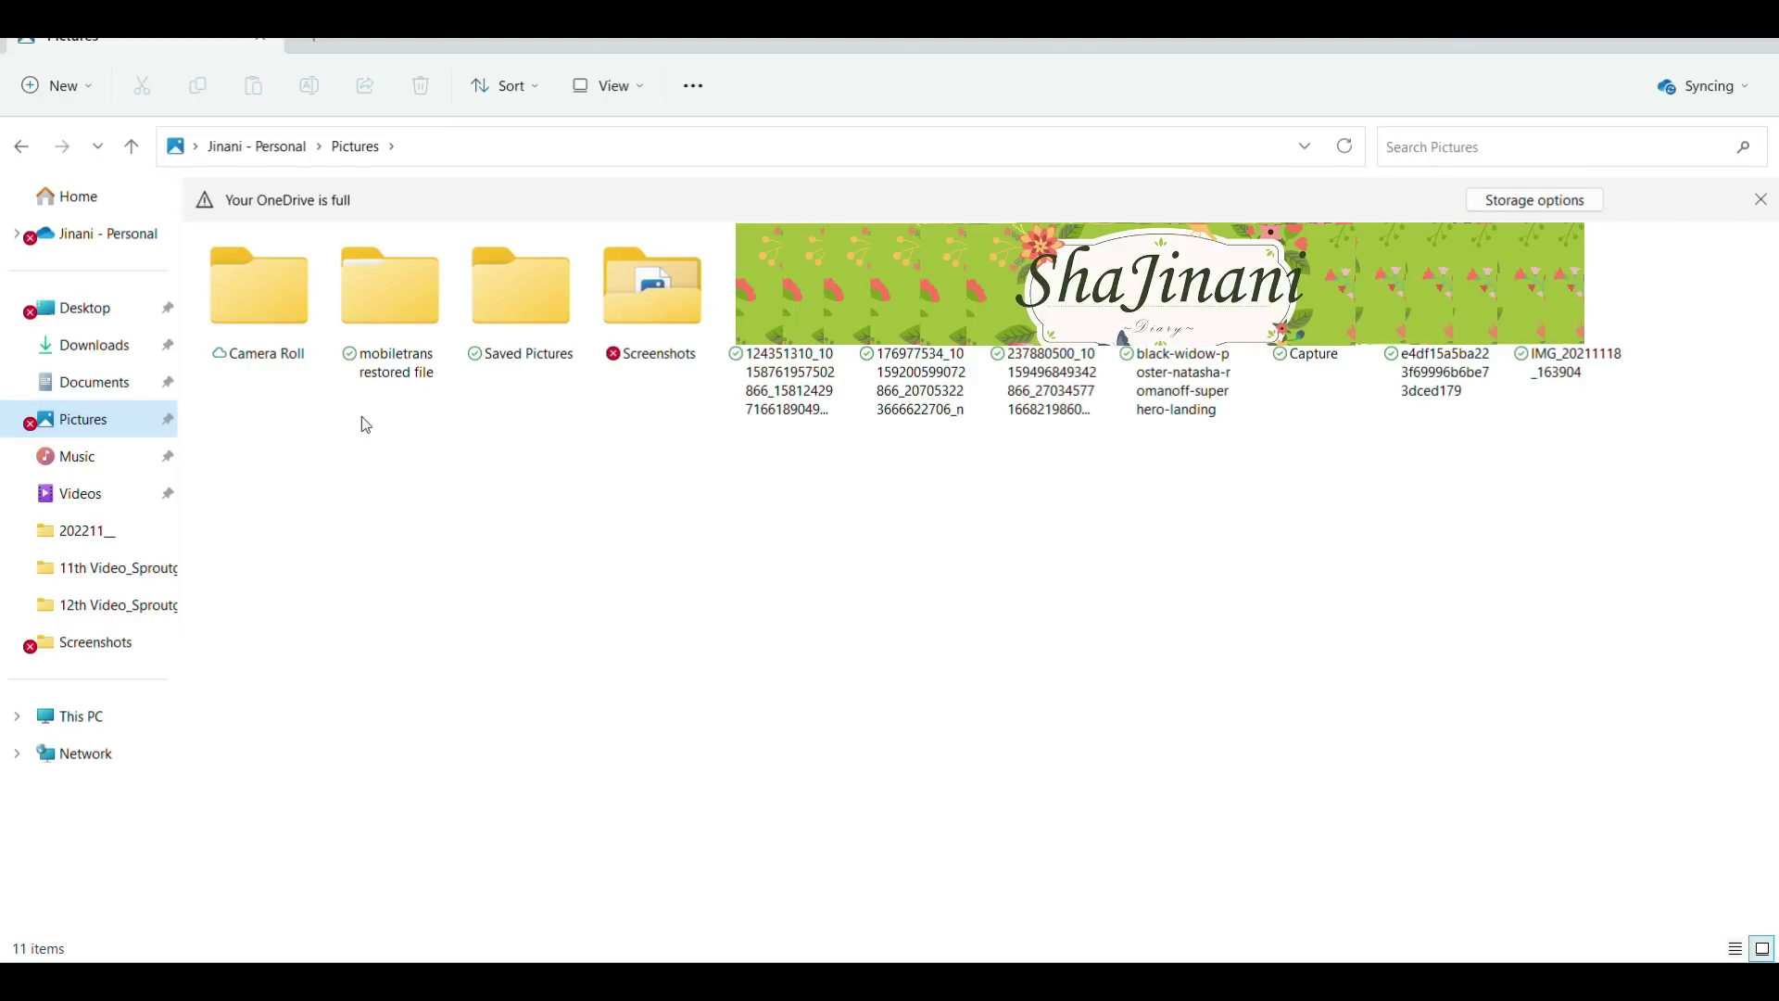
pyautogui.click(645, 315)
pyautogui.doubleClick(646, 320)
pyautogui.click(500, 354)
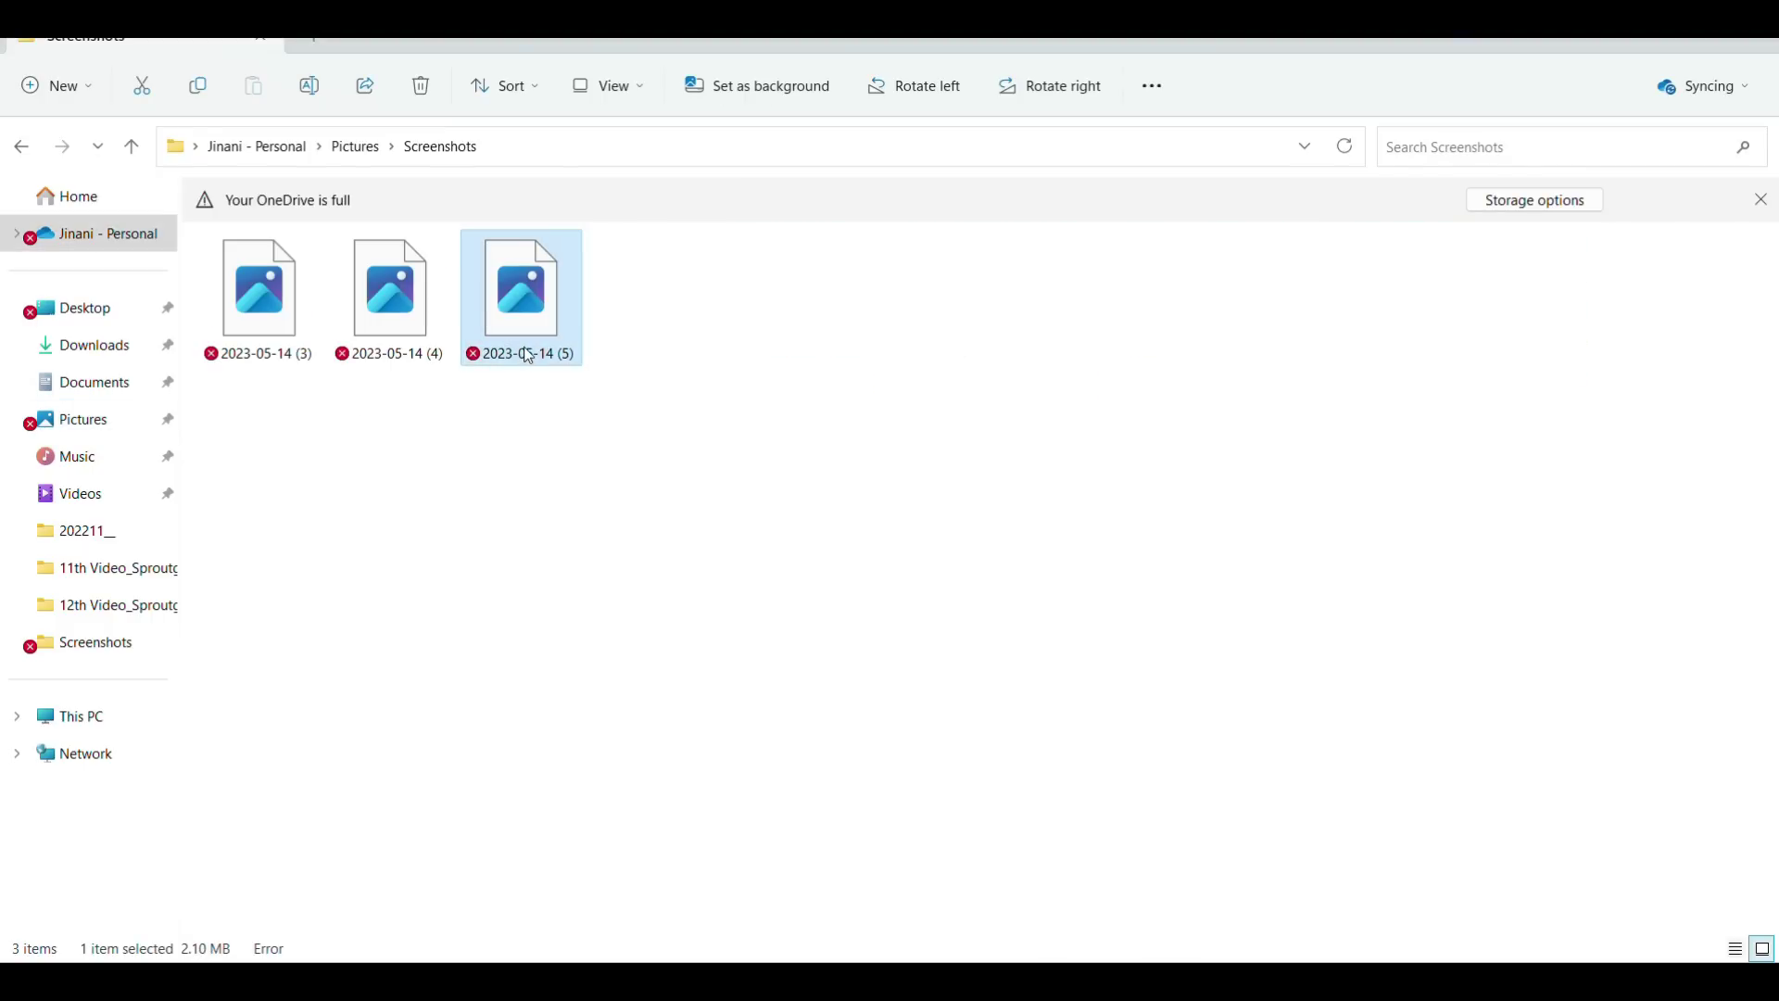
pyautogui.moveTo(528, 356)
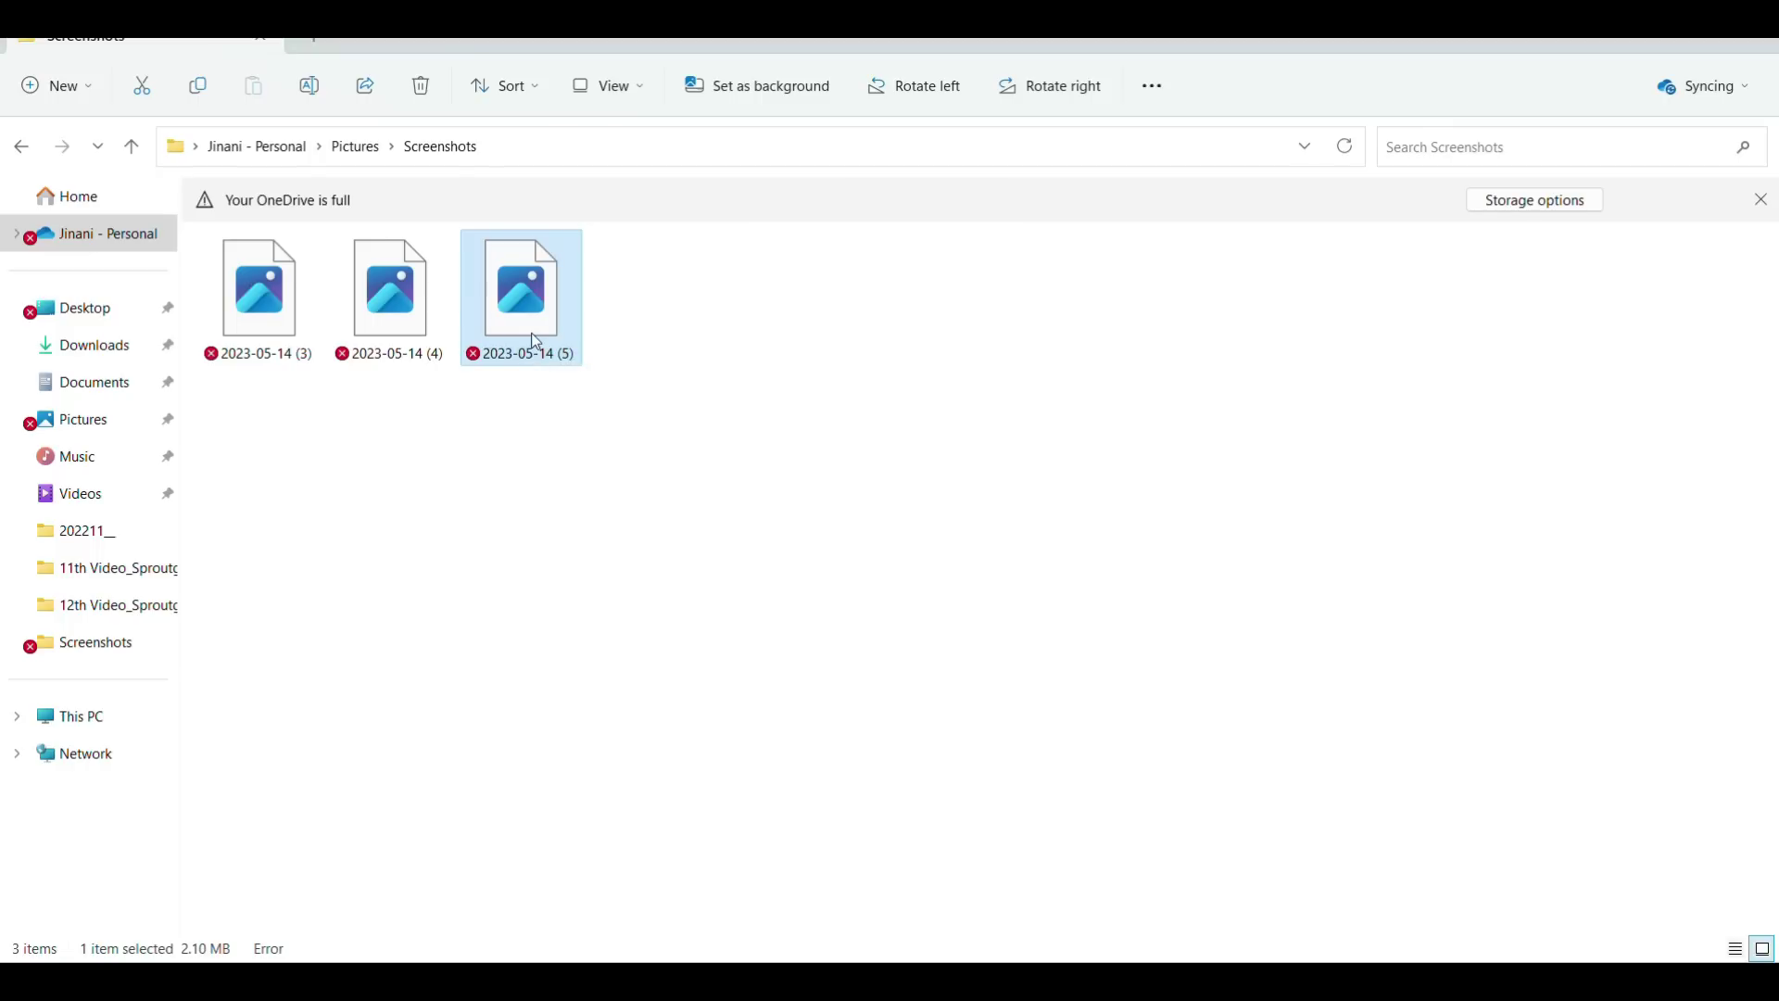
pyautogui.doubleClick(537, 342)
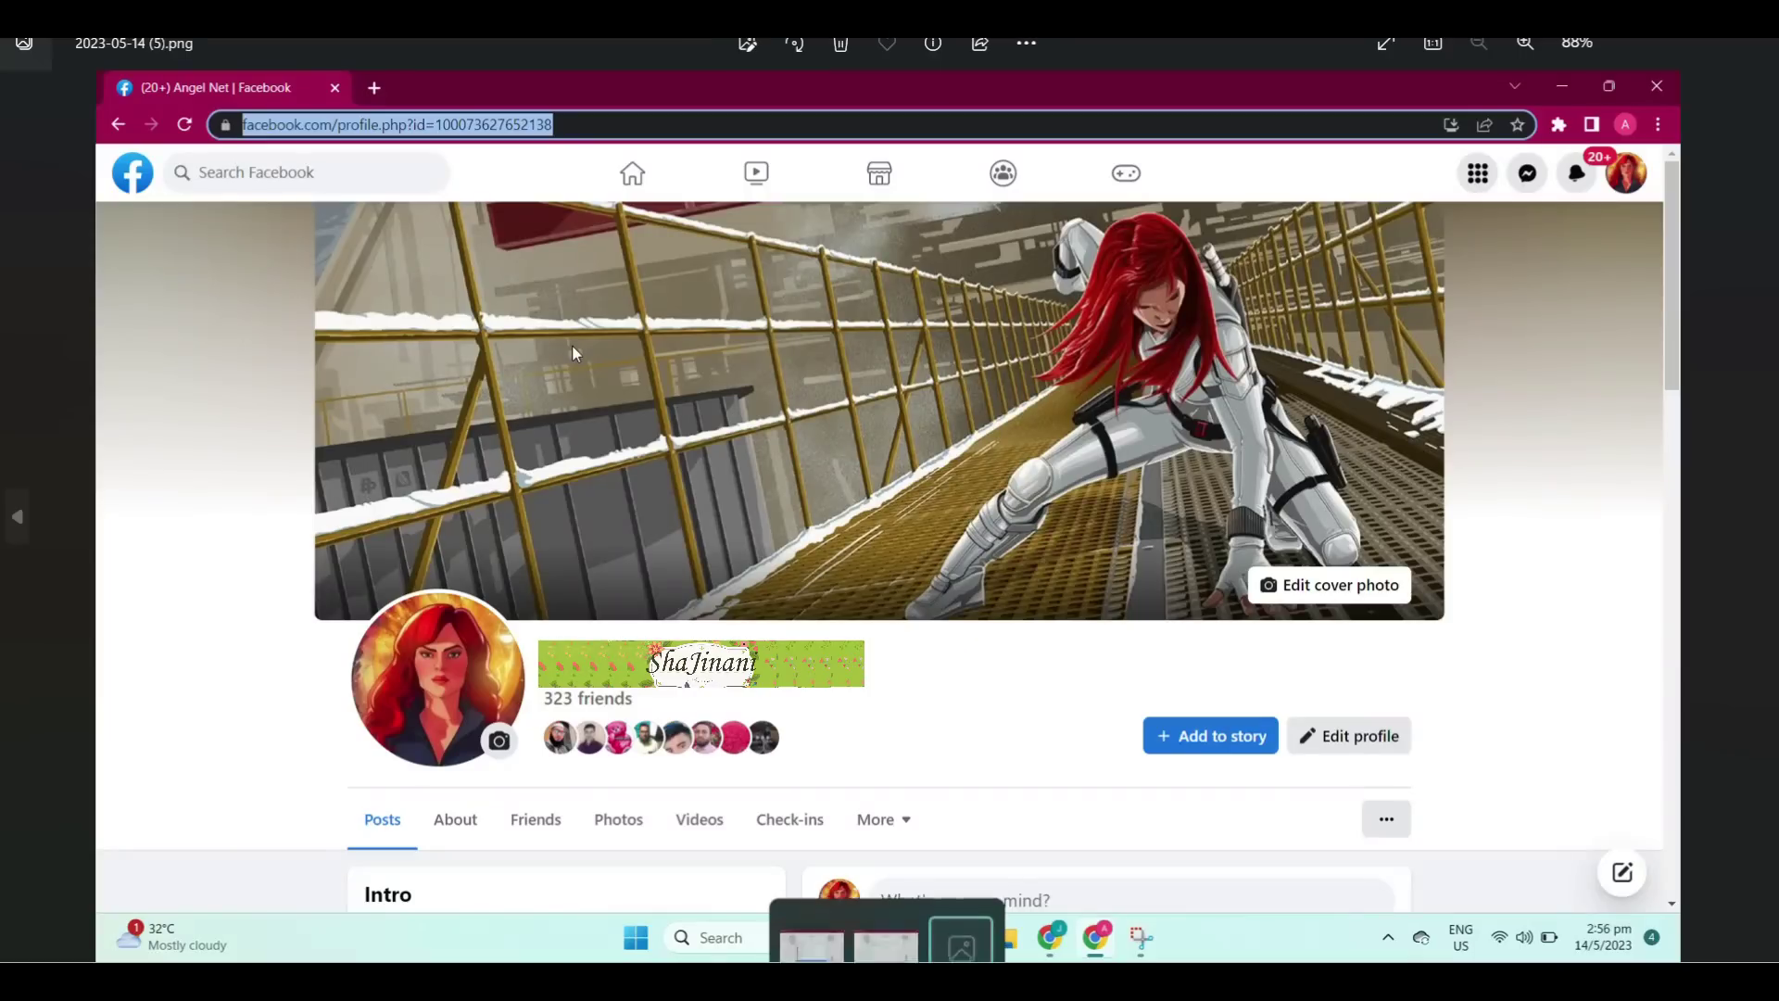
# Crop a thin strip off the top to 1920 x 1061 and save a copy in Screenshots
pyautogui.click(749, 45)
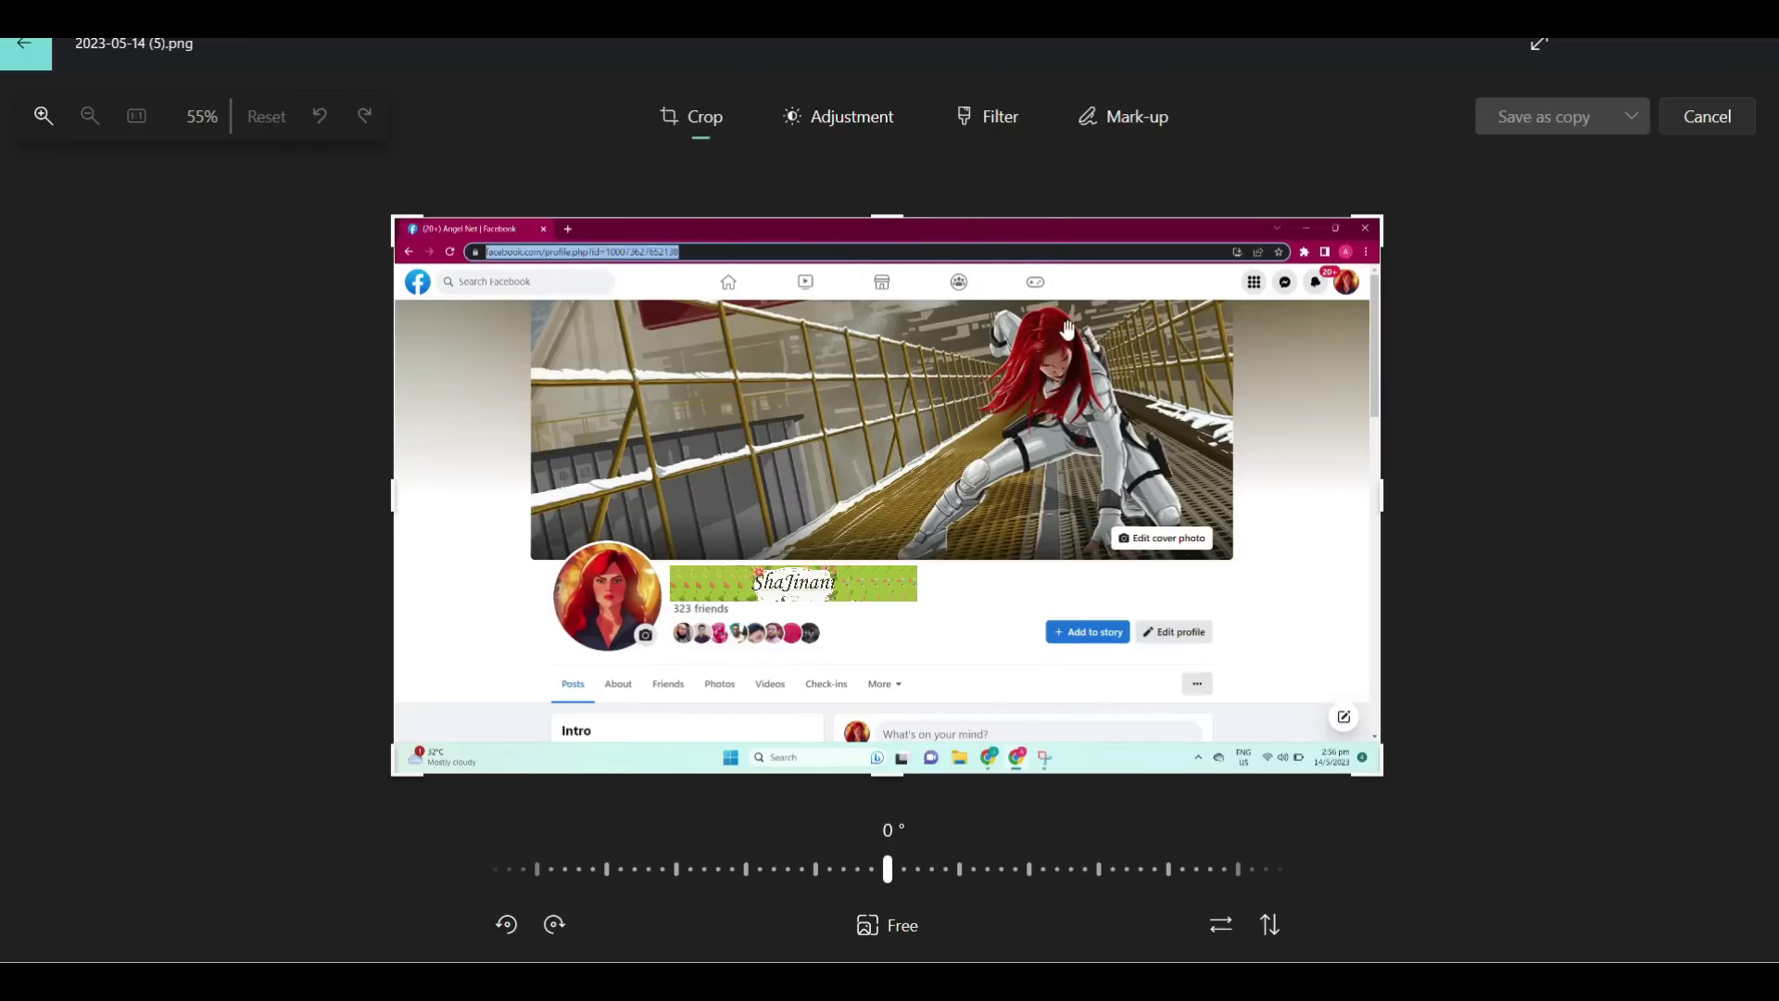
pyautogui.moveTo(916, 223); pyautogui.dragTo(905, 232)
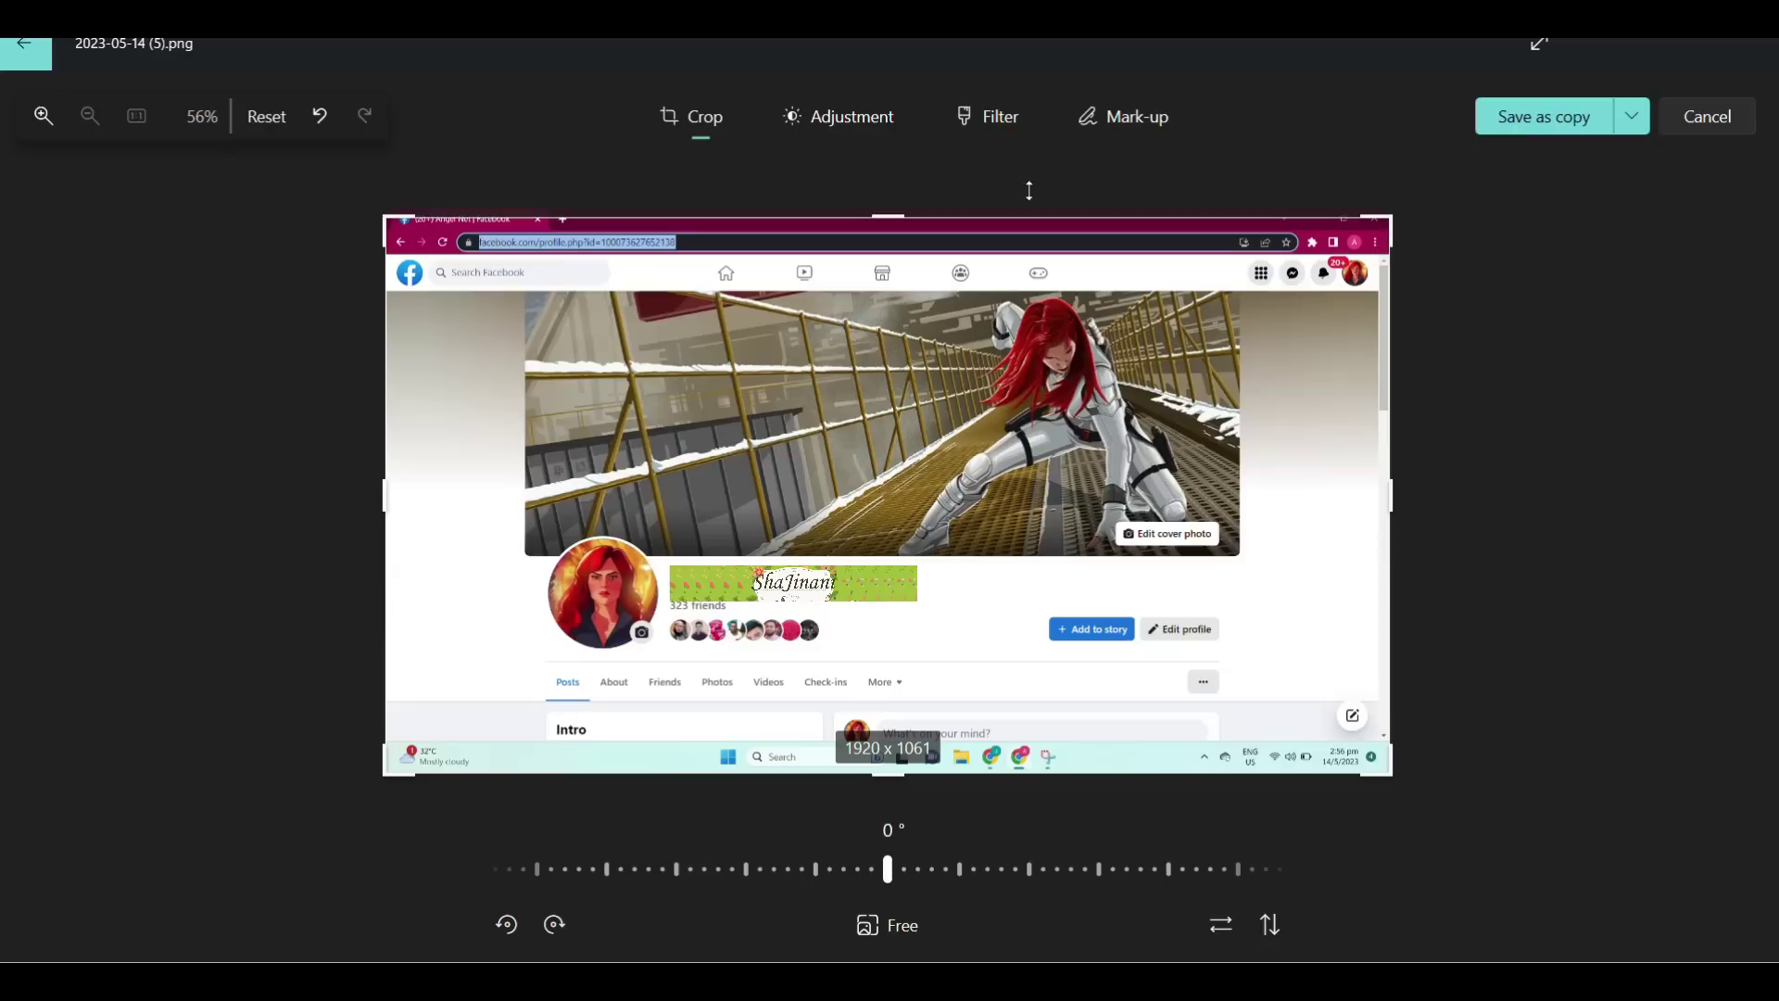
pyautogui.click(1592, 128)
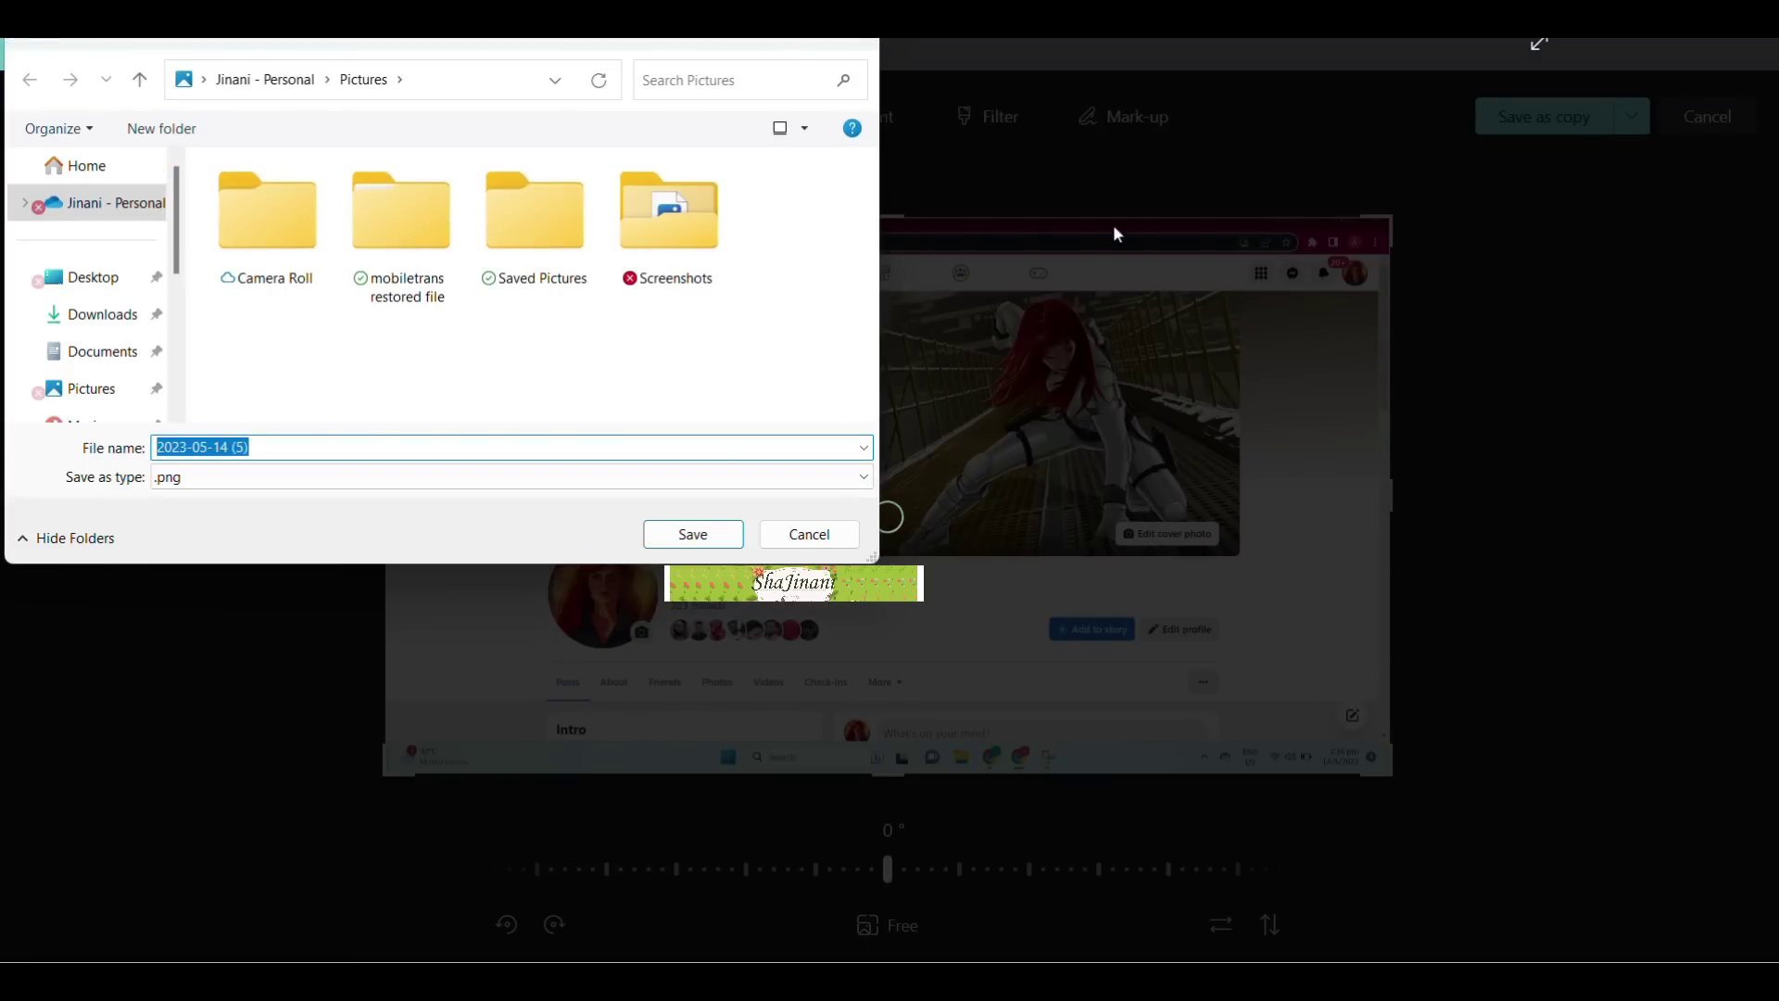
pyautogui.doubleClick(682, 249)
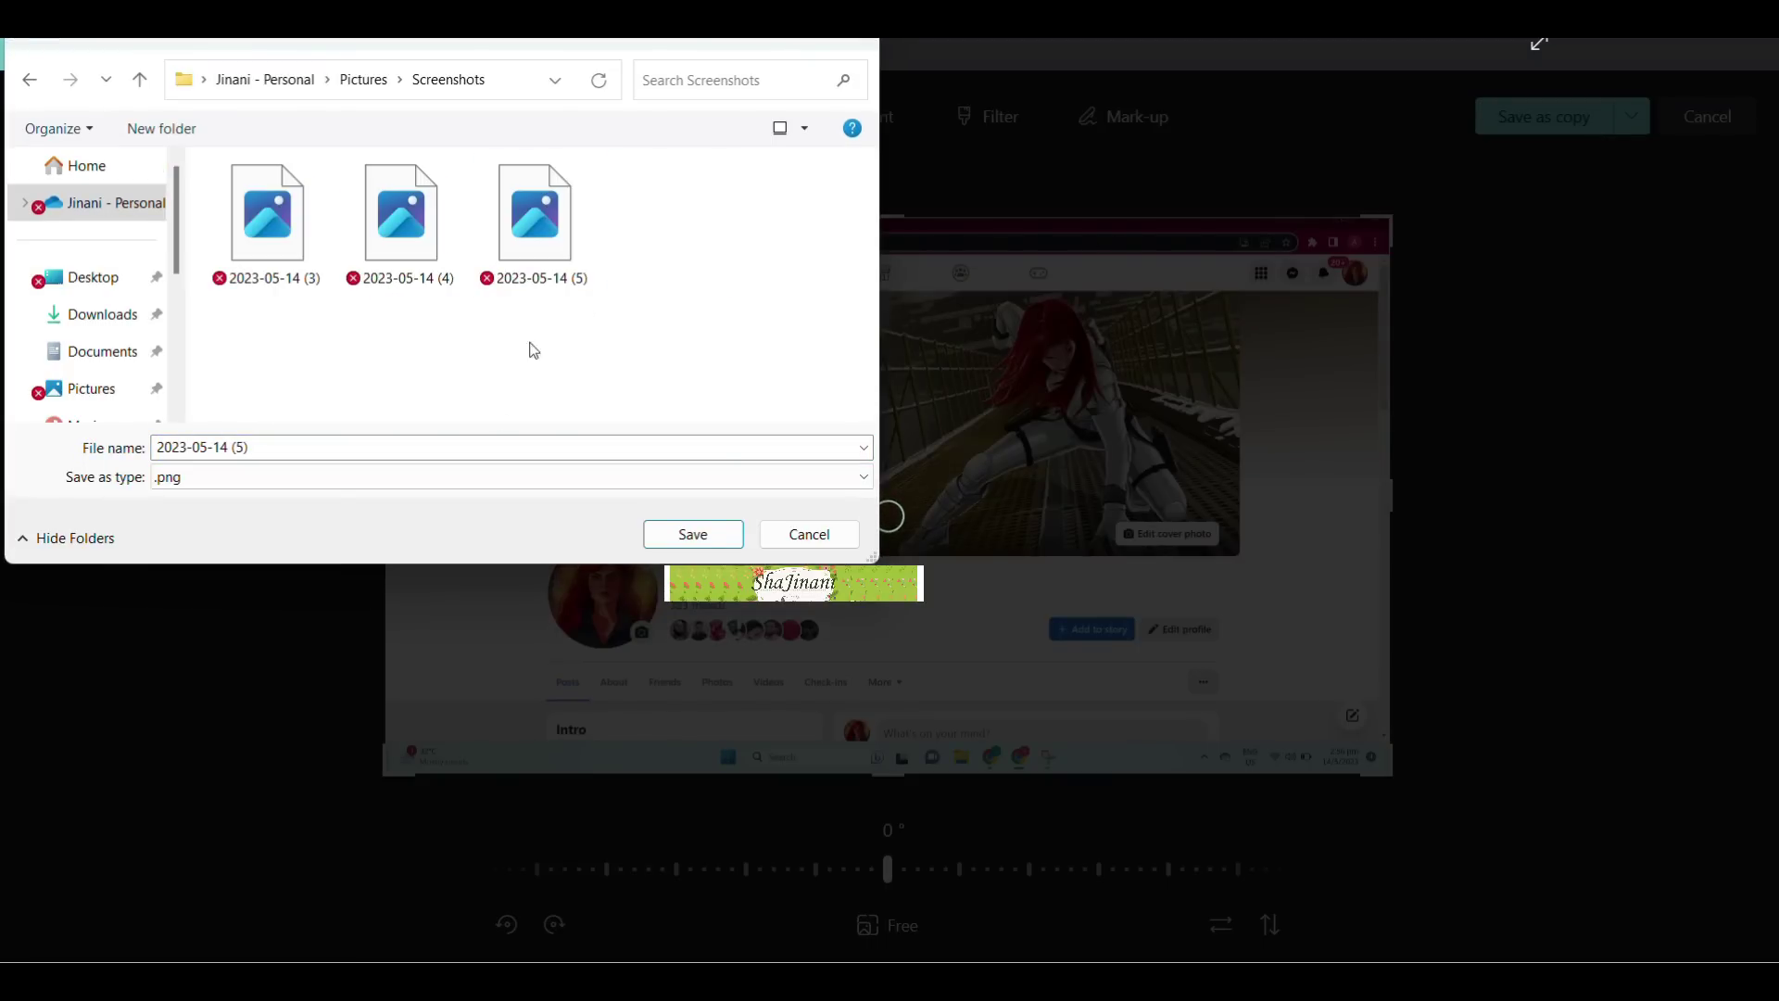
# Save the copy as JPG named 2023-05-14 (5A, then close Photos
pyautogui.click(279, 445)
pyautogui.click(278, 443)
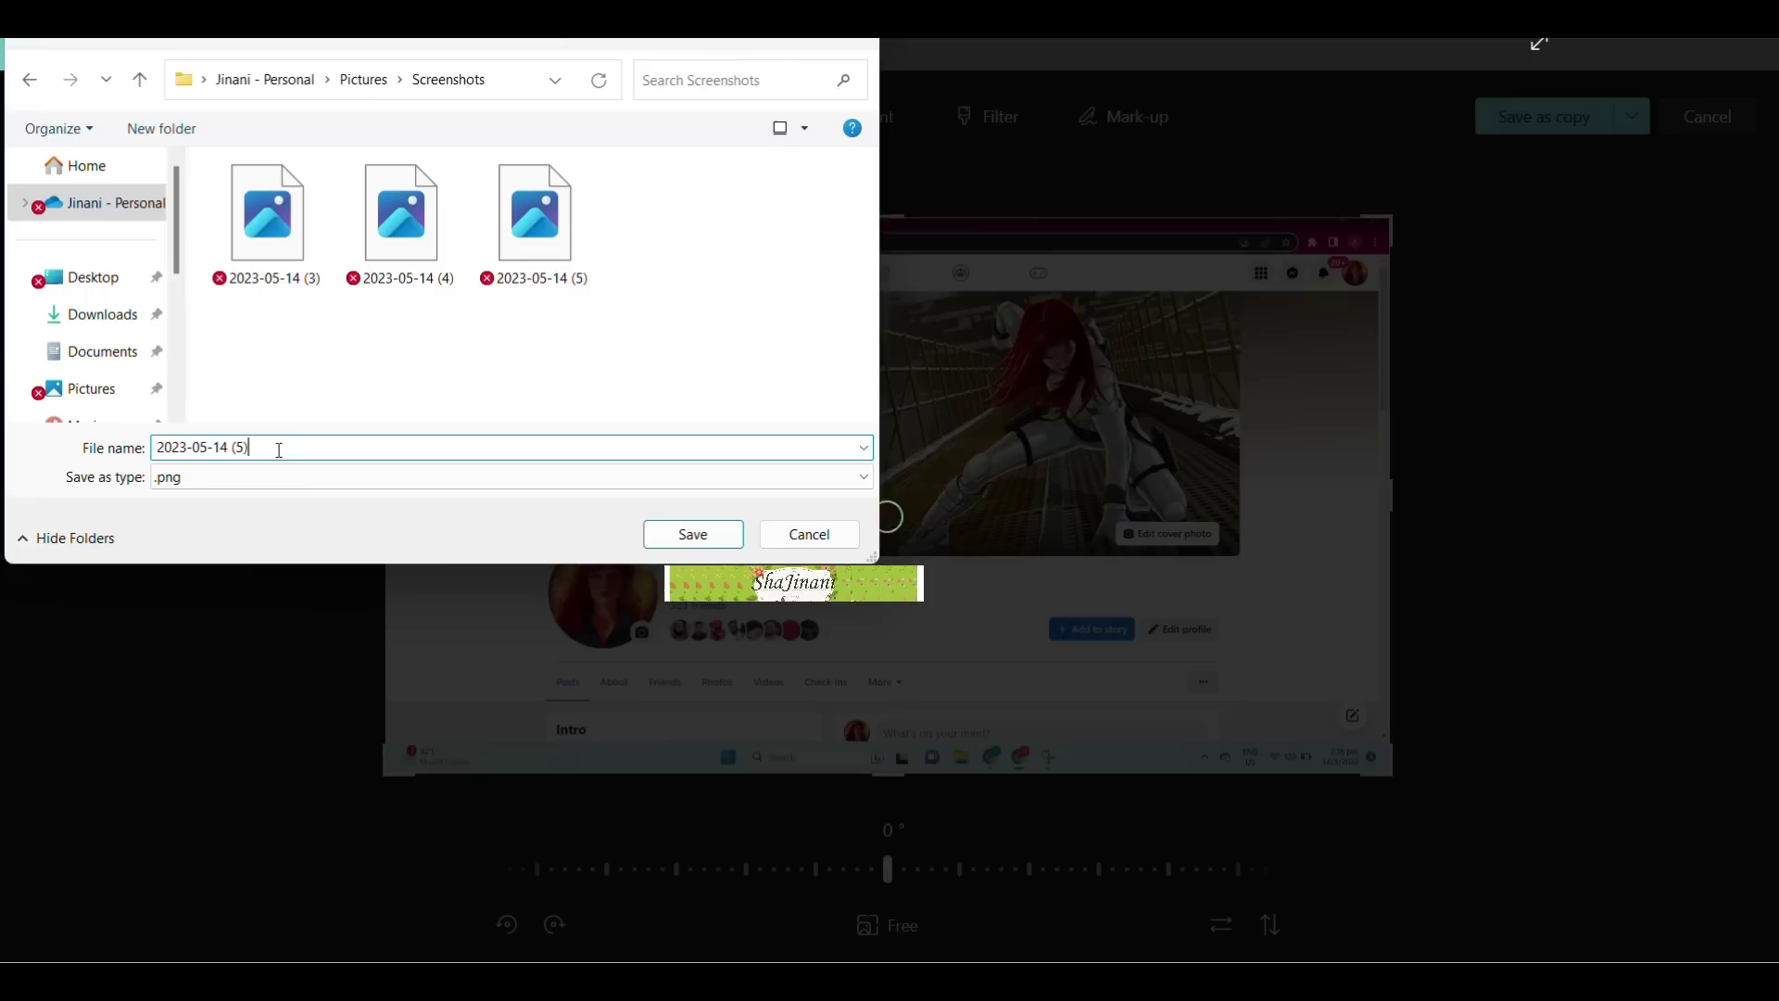
pyautogui.press('BackSpace')
pyautogui.write('A')
pyautogui.click(282, 480)
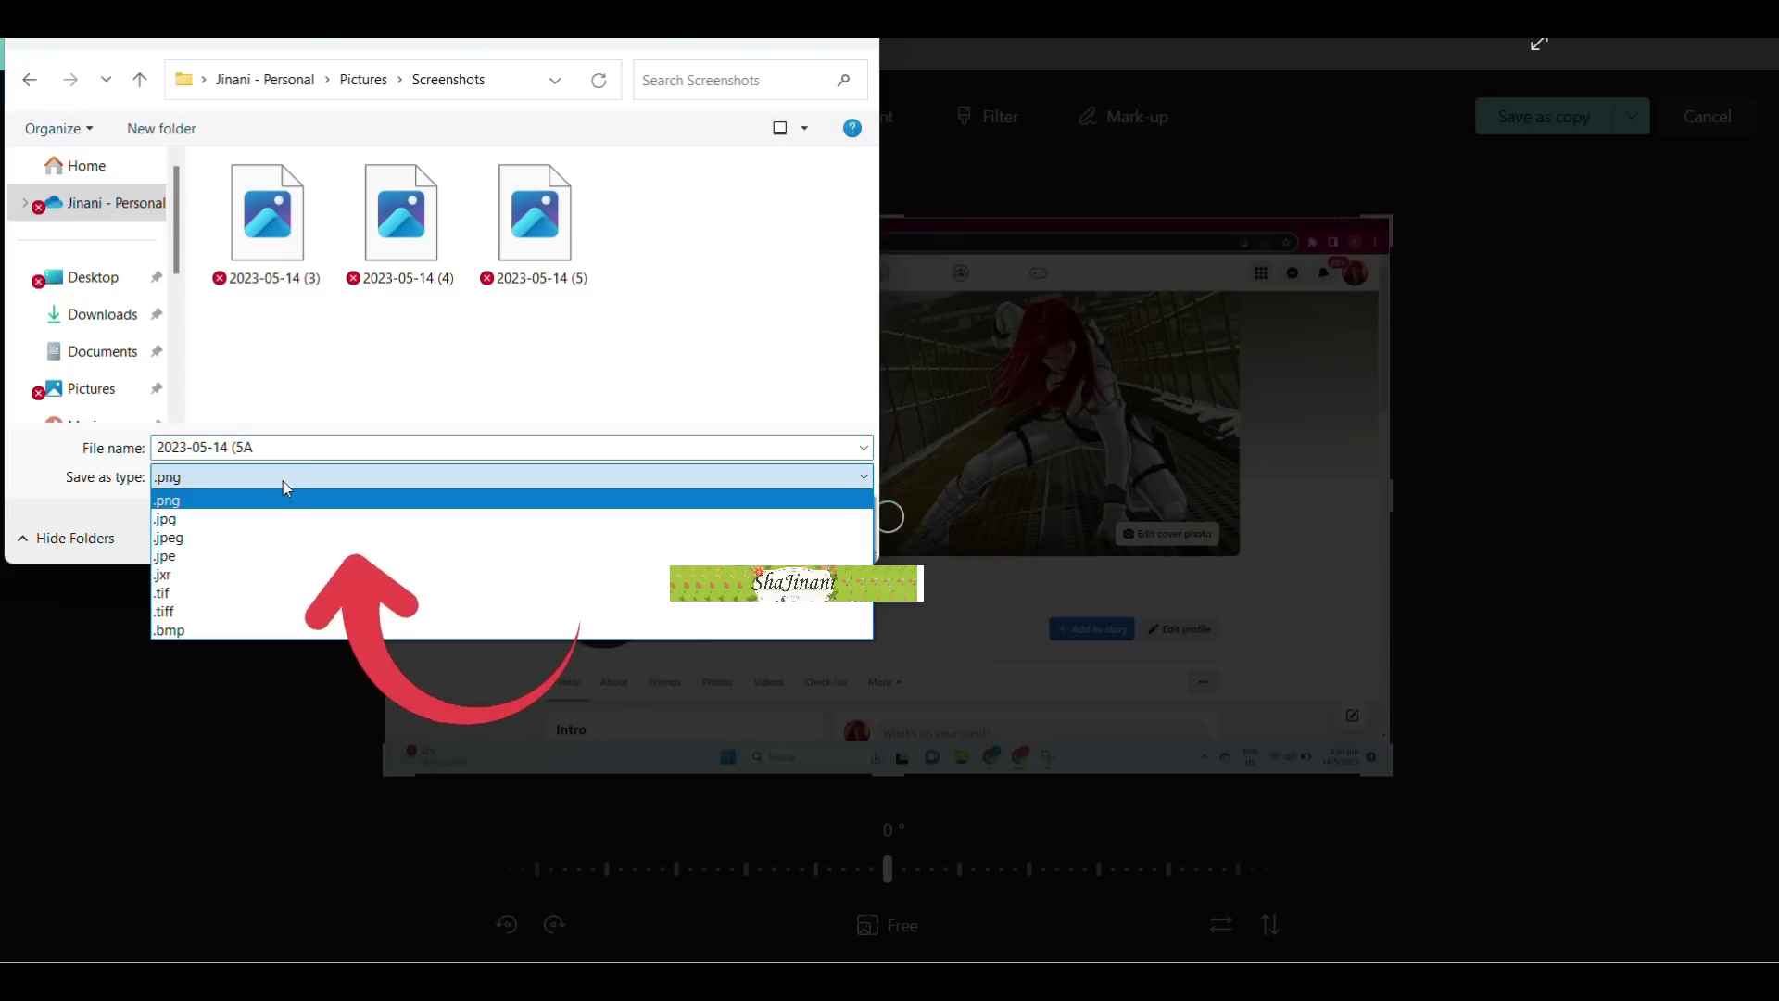
pyautogui.click(269, 528)
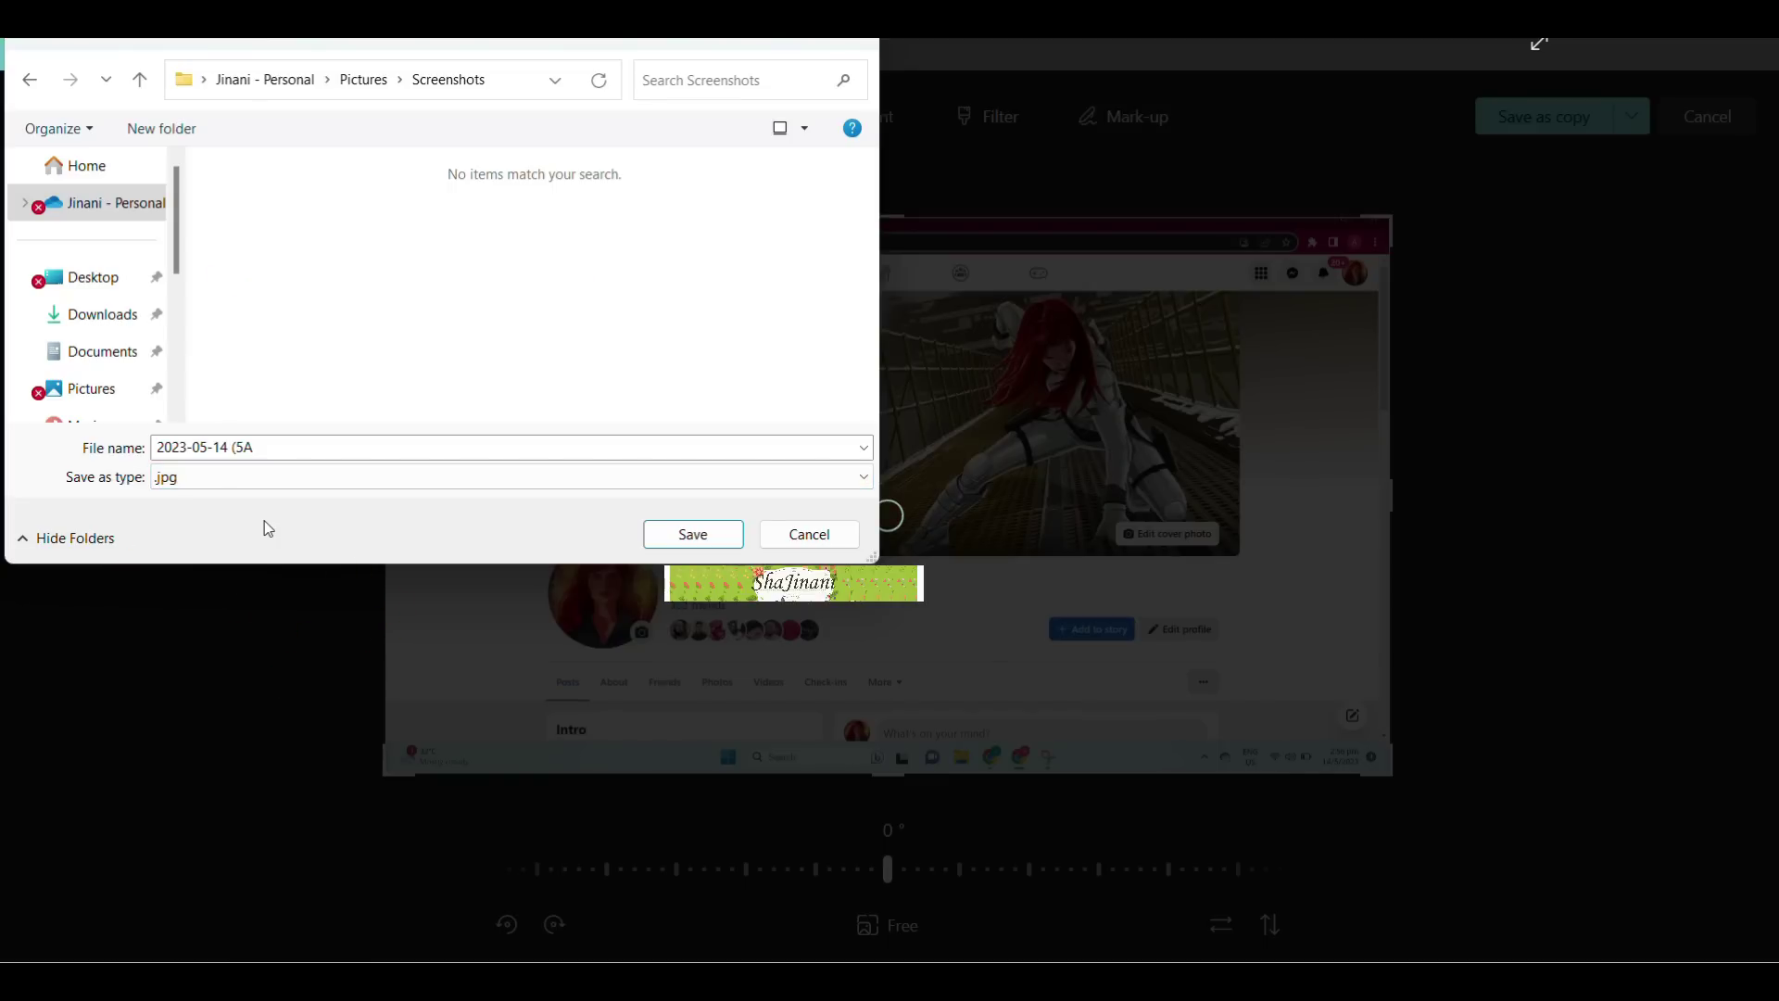
pyautogui.click(706, 535)
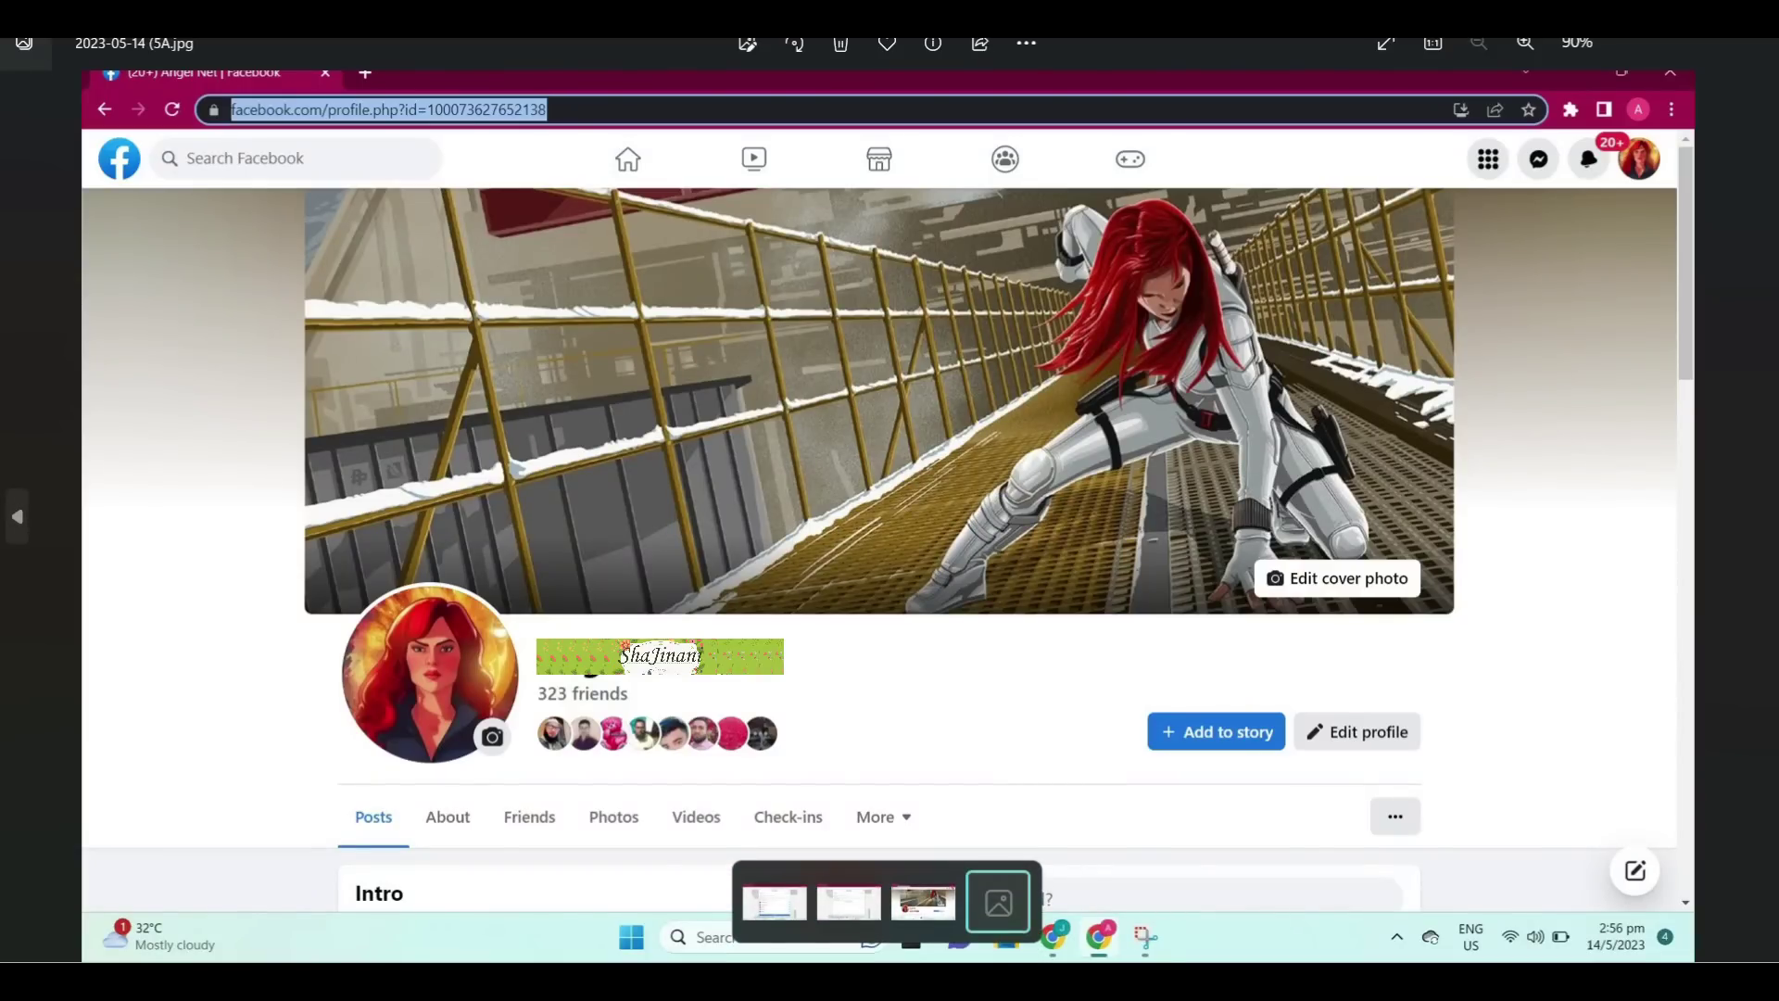
pyautogui.rightClick(1146, 938)
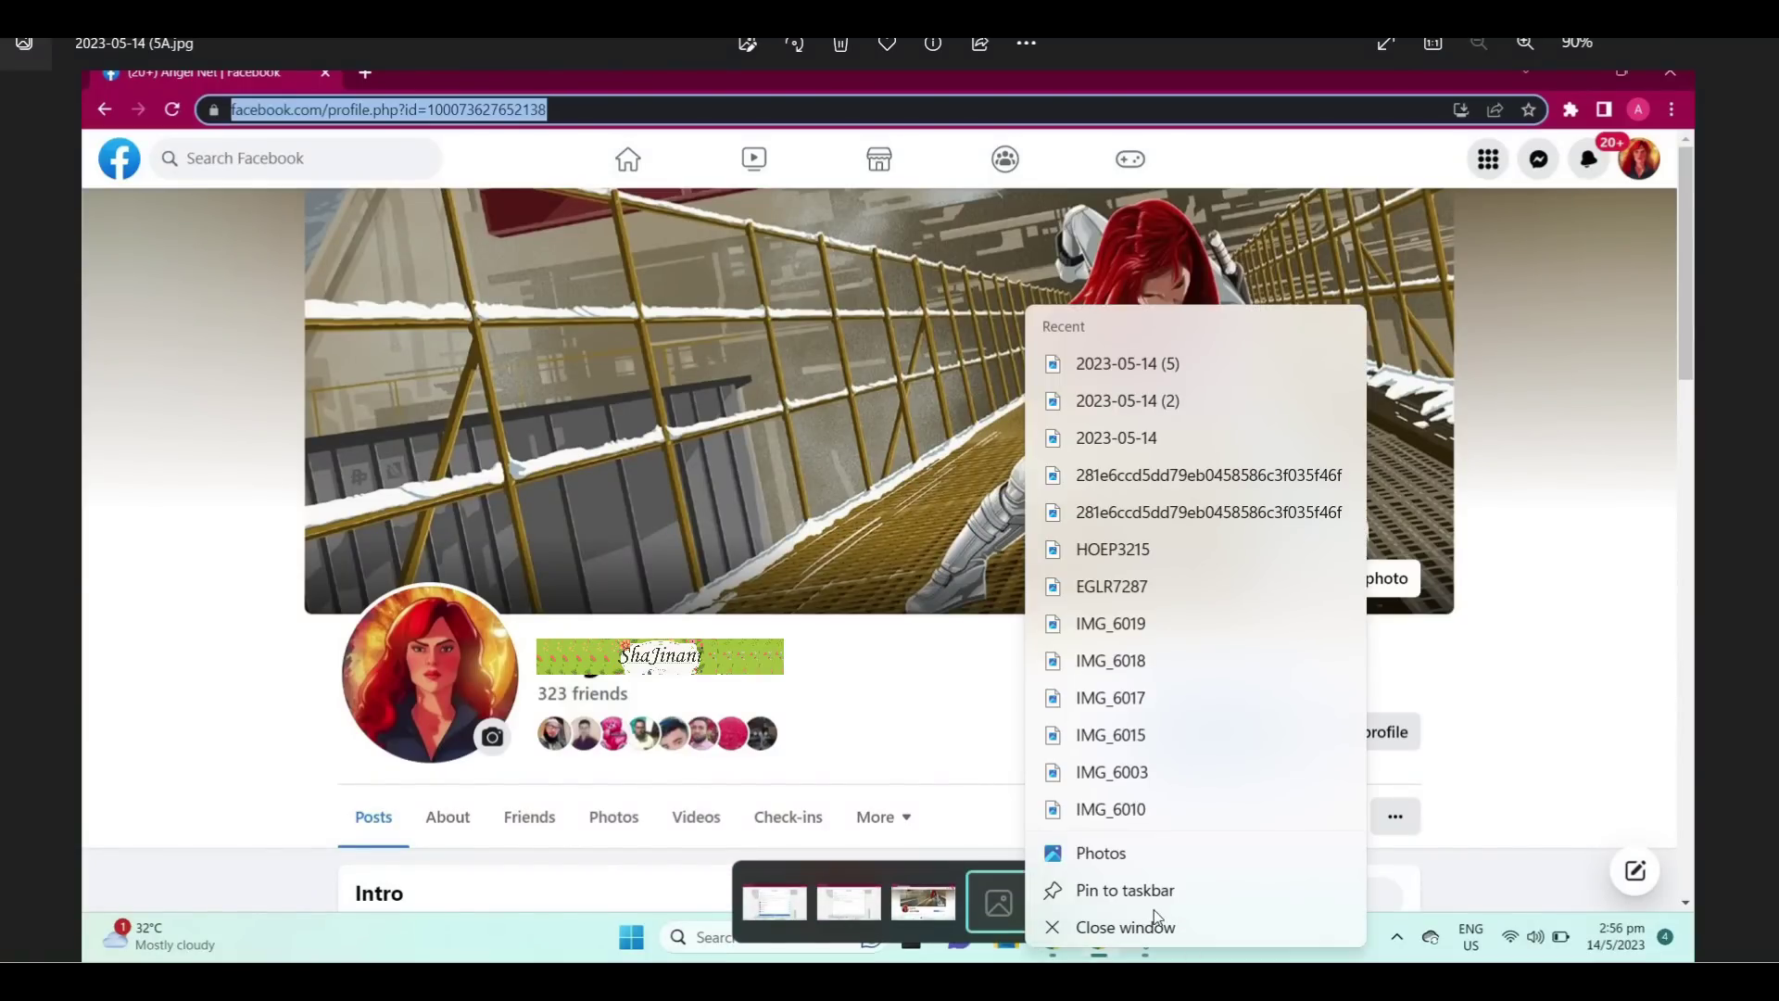
pyautogui.click(1169, 929)
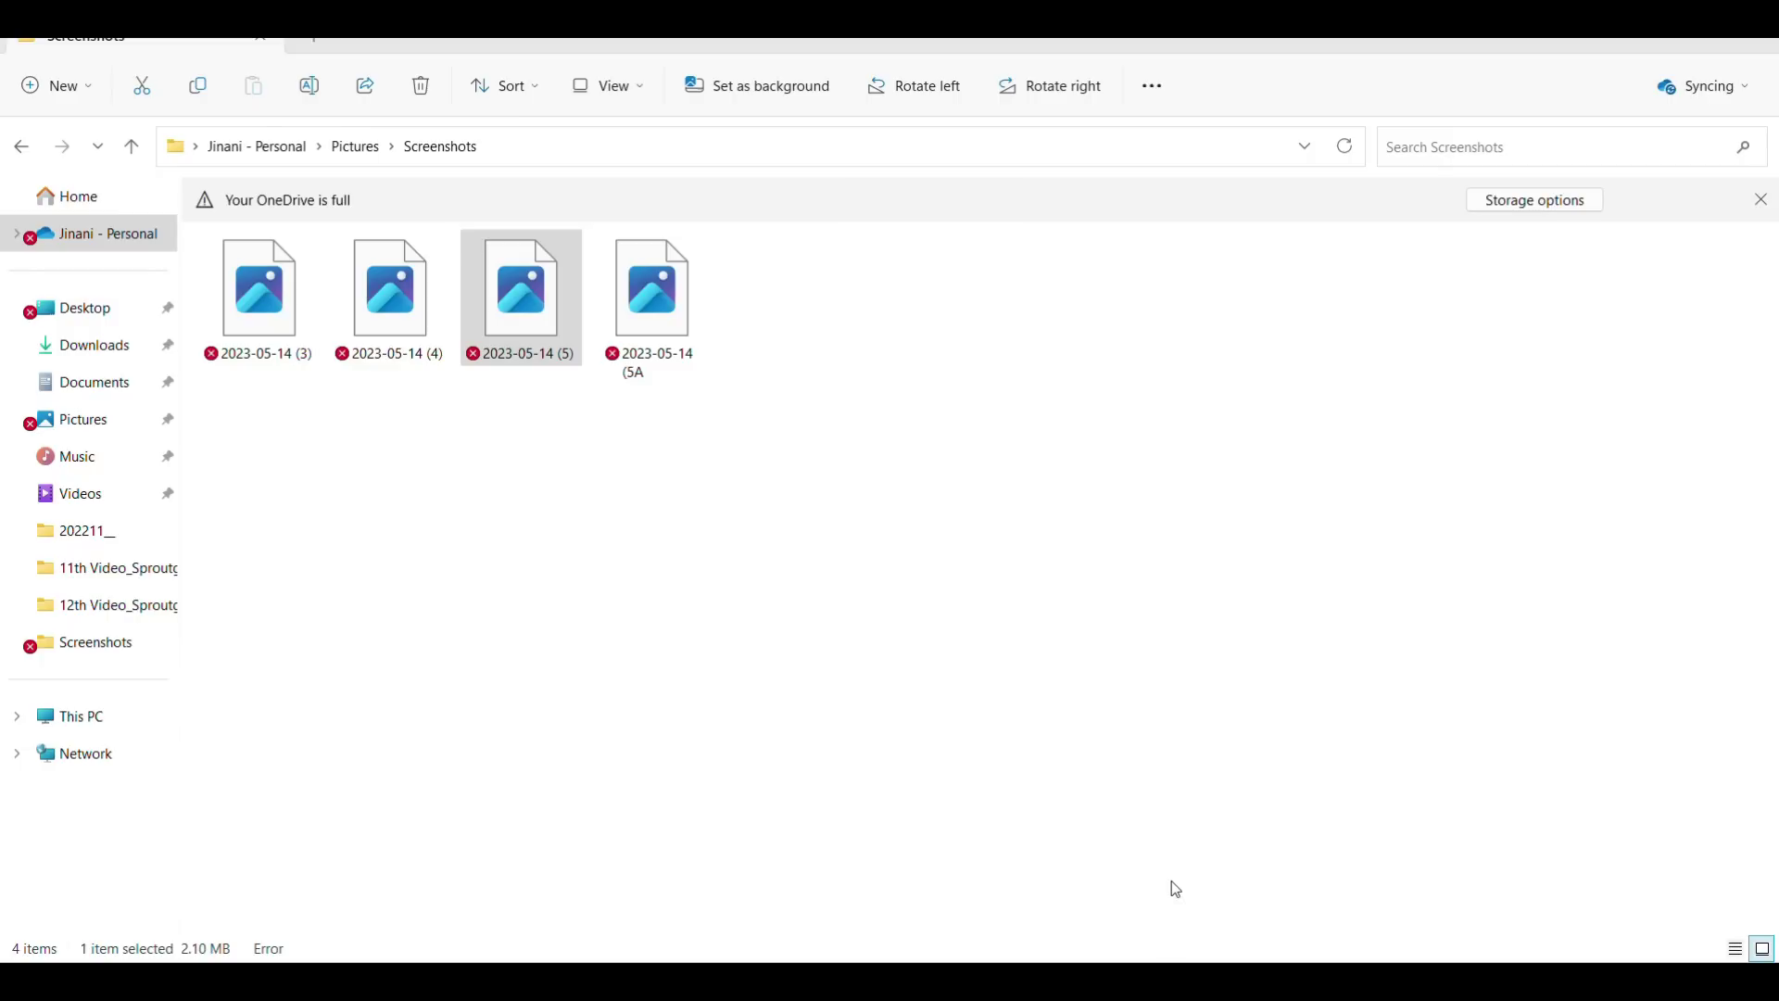
# Return to the SproutGigs proof form and open the file picker for the first proof item
pyautogui.click(1004, 934)
pyautogui.click(384, 413)
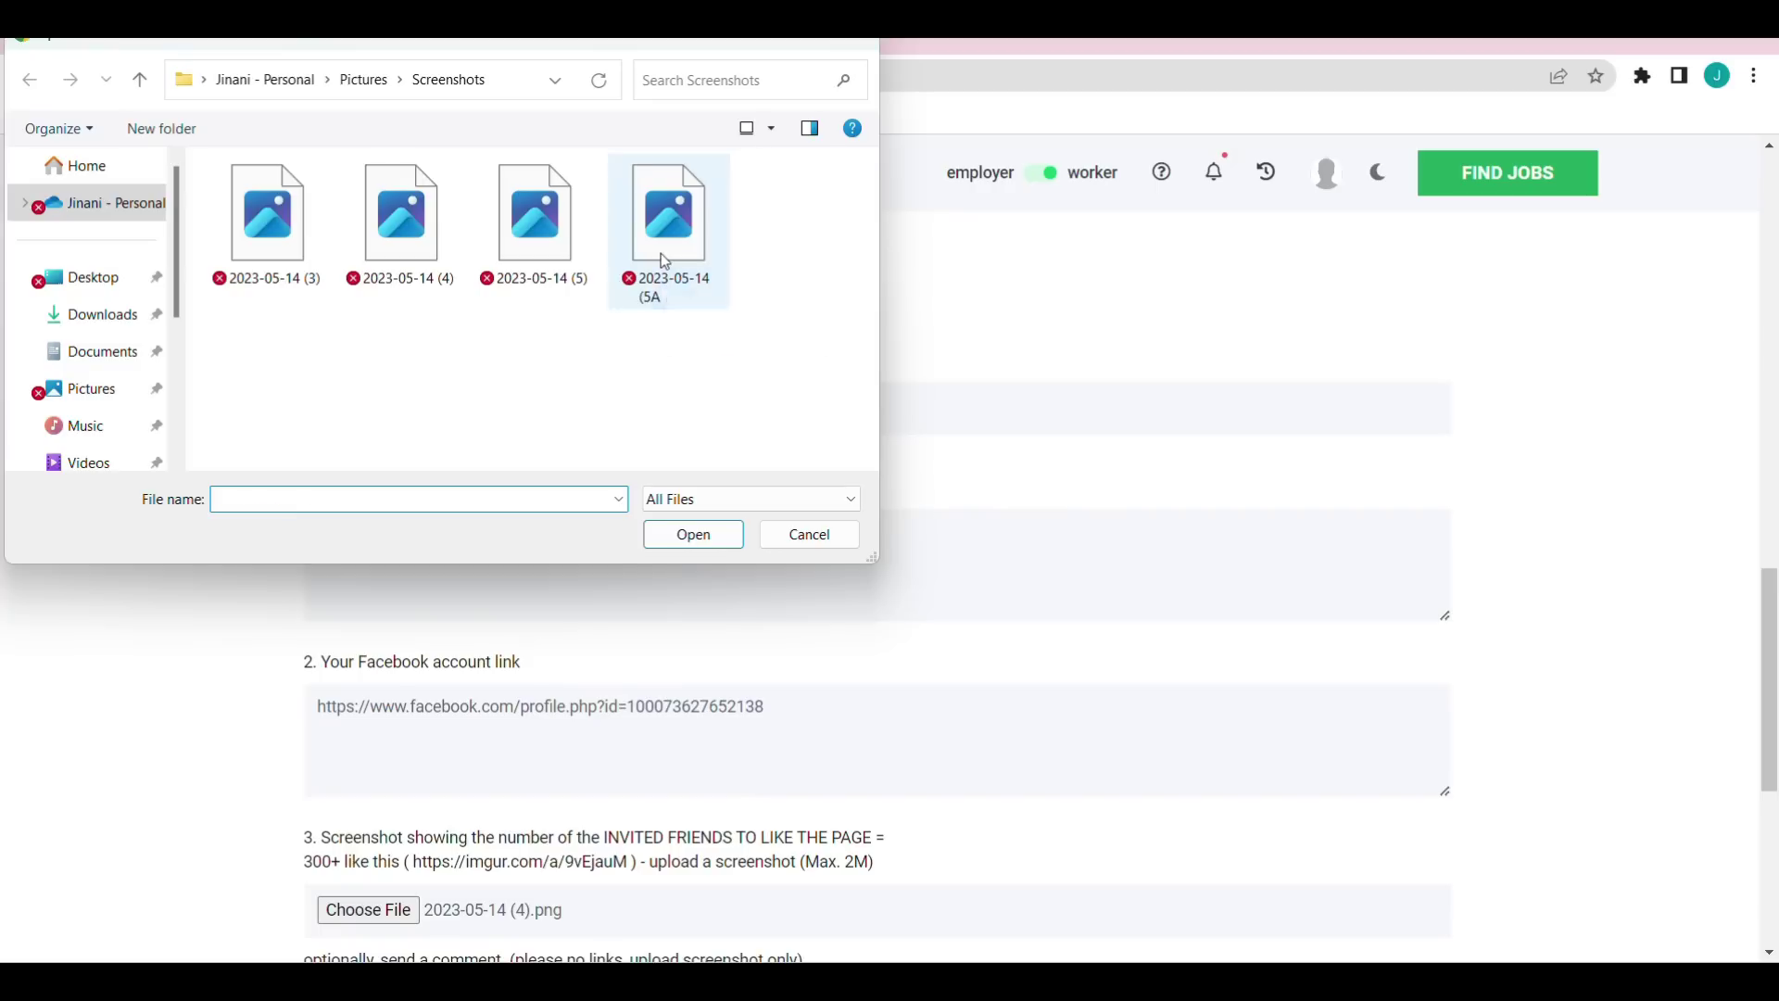
# Attach the 354 KB 2023-05-14 (5A.jpg to the first proof and submit the proofs
pyautogui.click(1103, 371)
pyautogui.click(1154, 864)
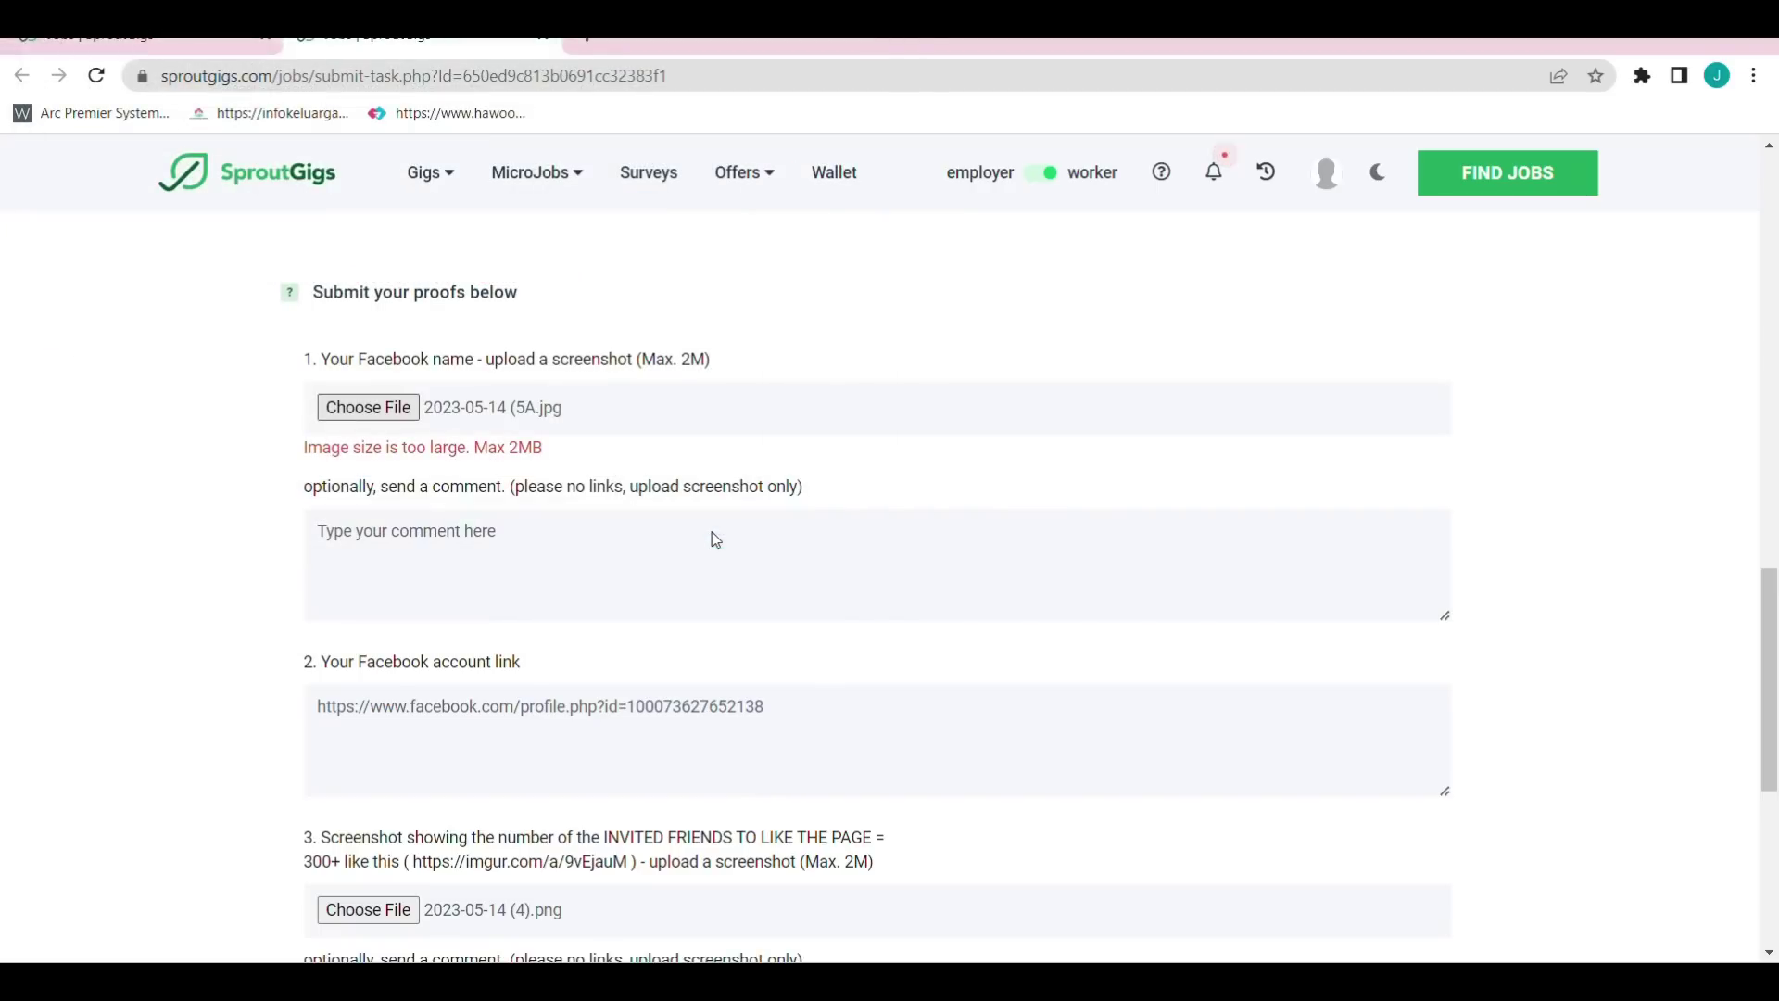
pyautogui.scroll(-5, 1239, 573)
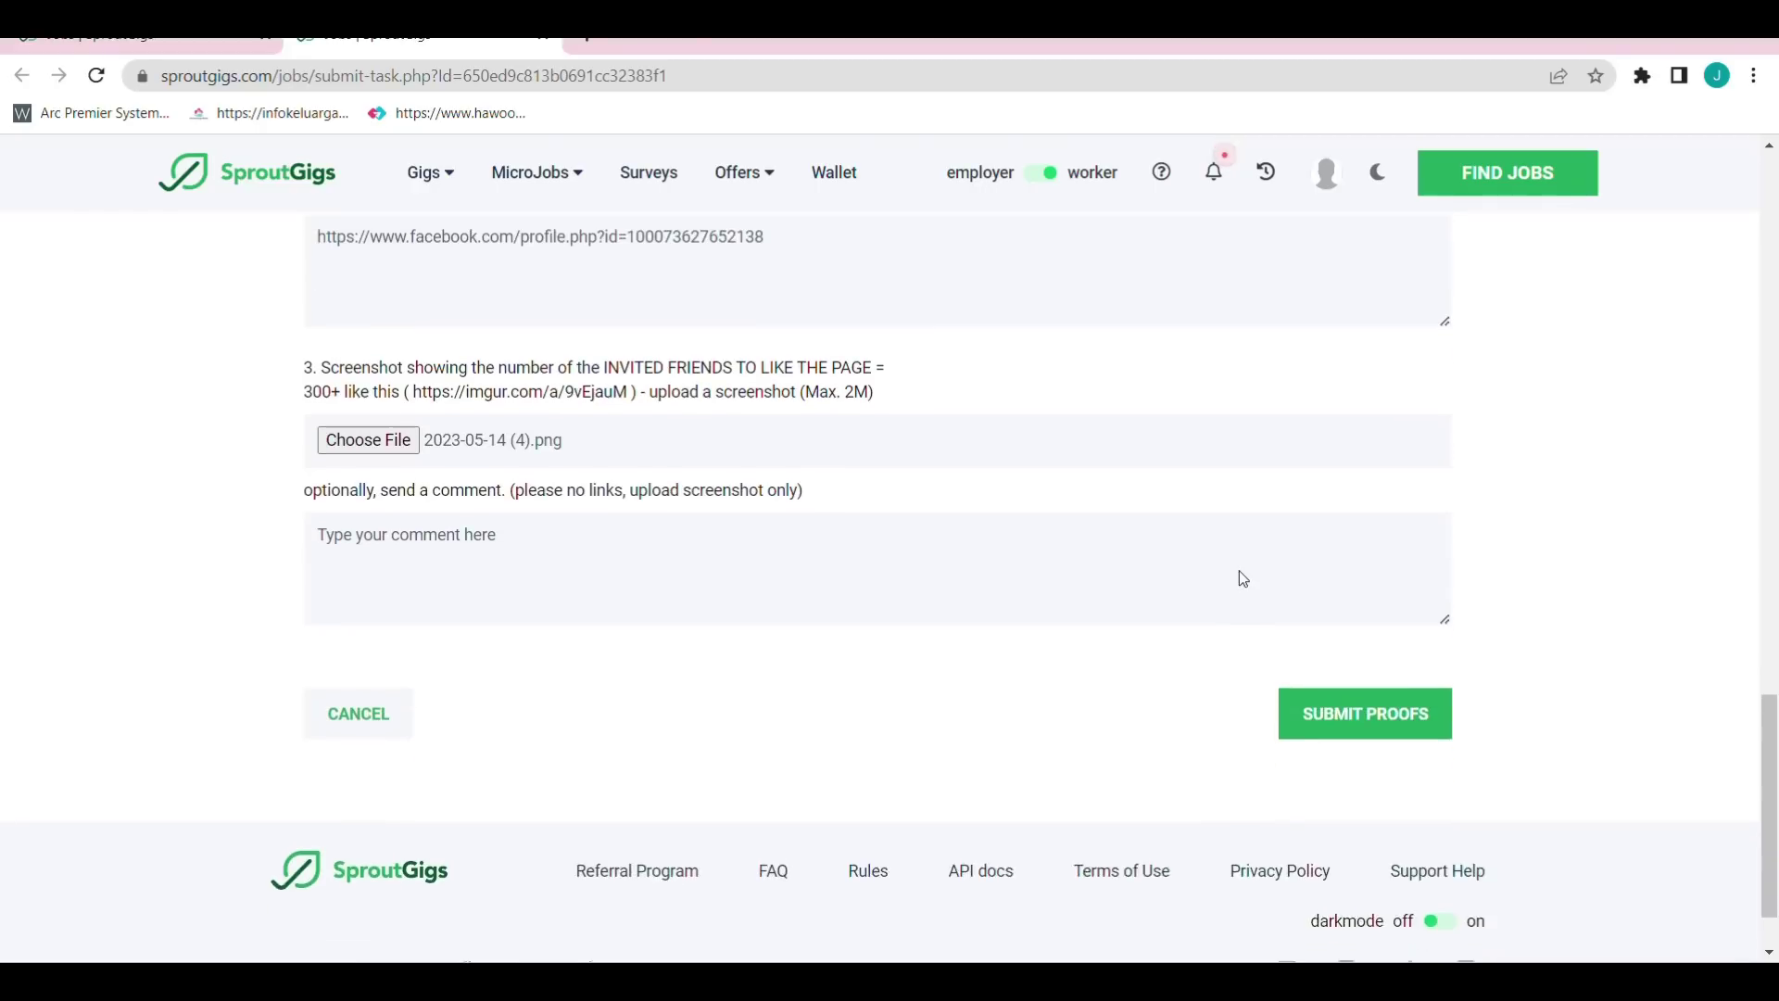
pyautogui.scroll(-1, 1239, 571)
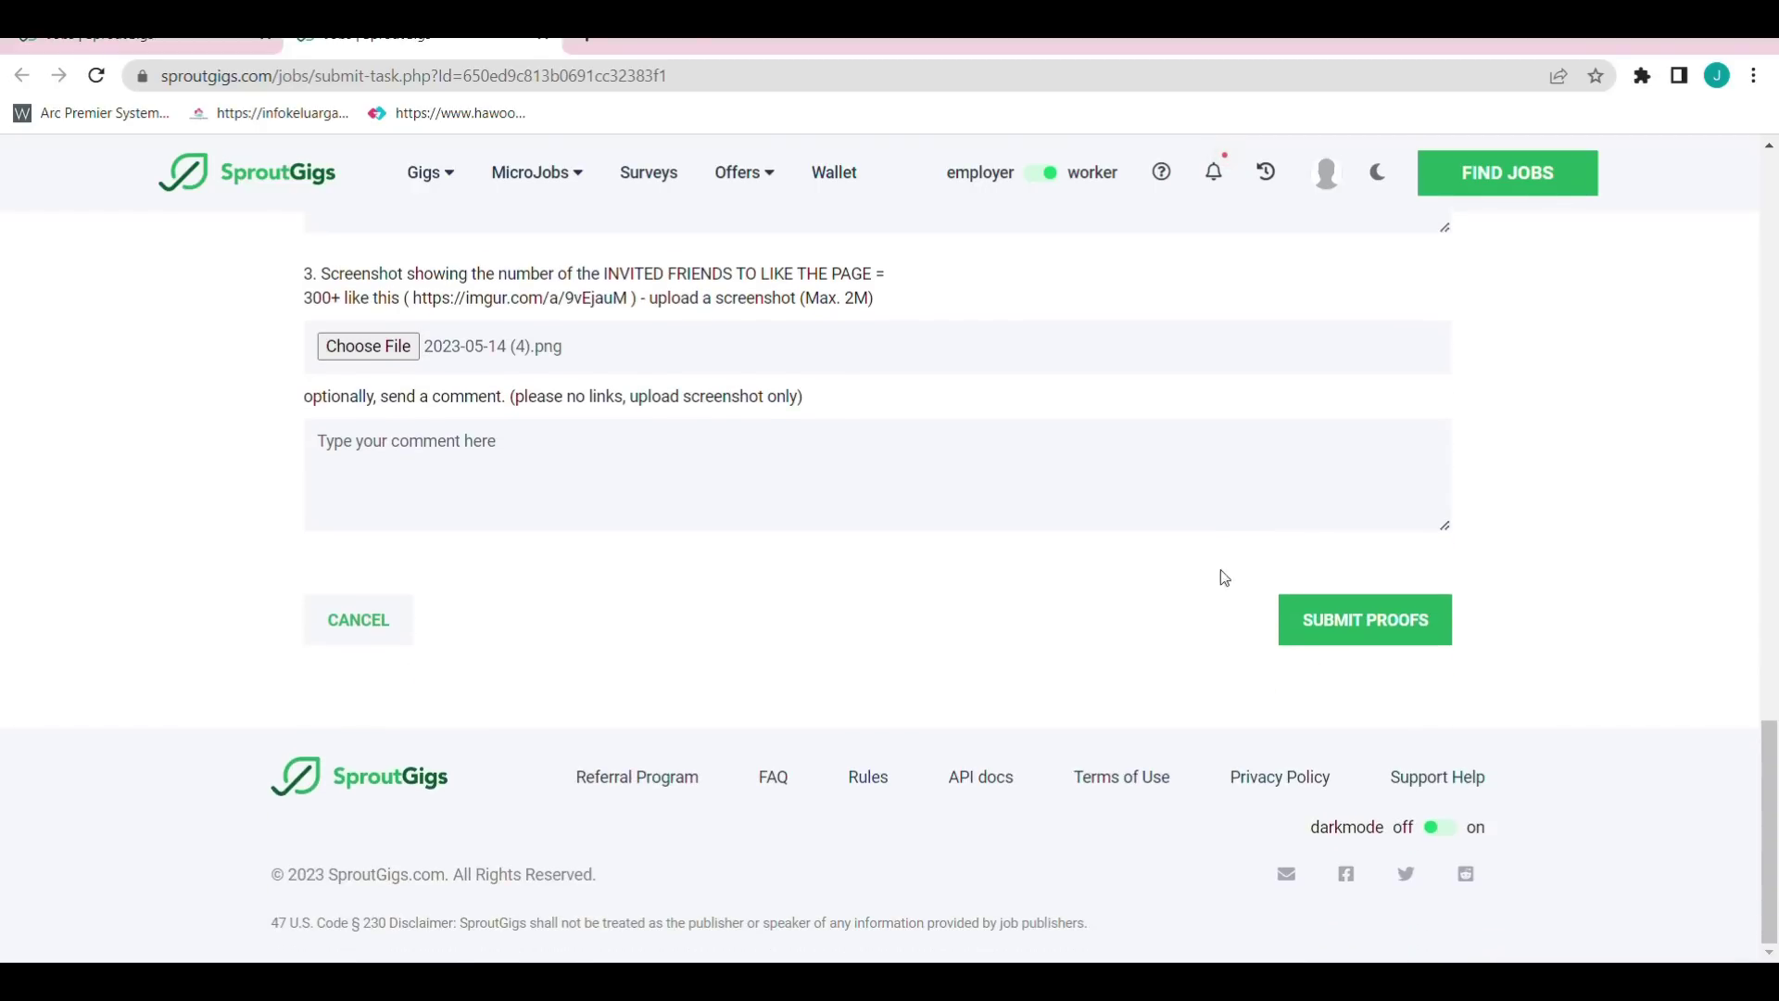
pyautogui.click(1386, 634)
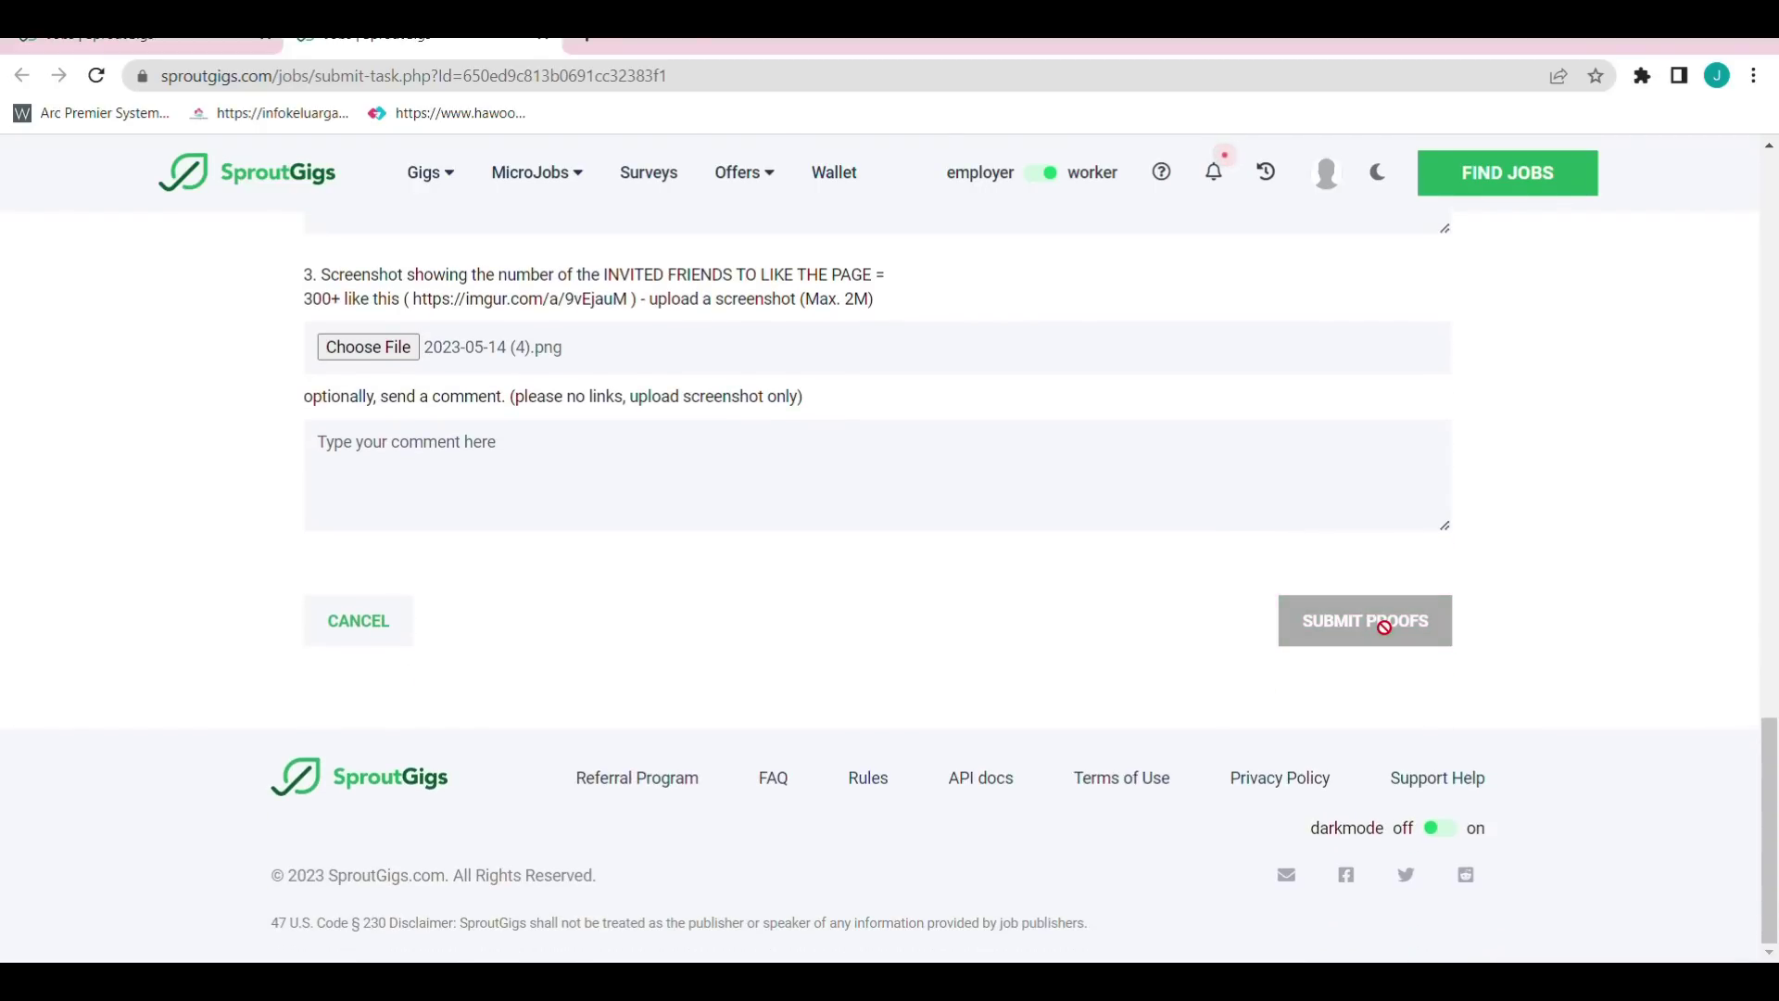